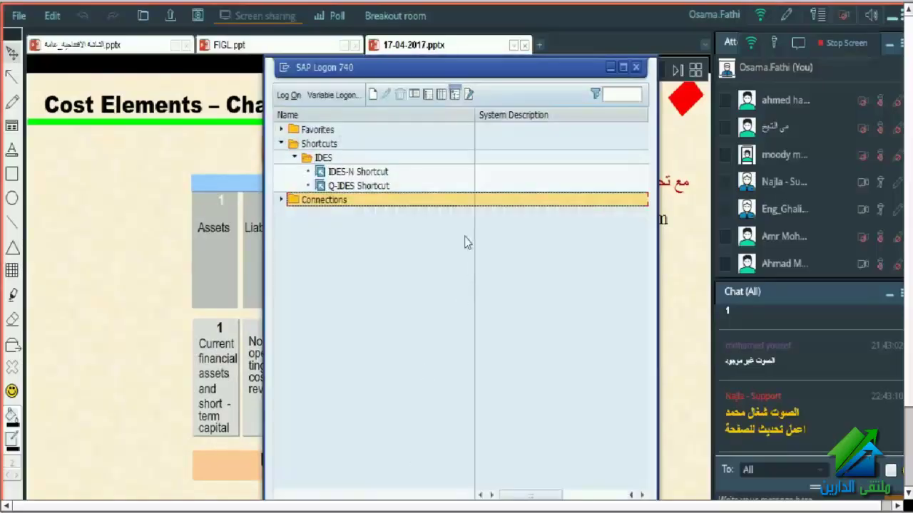
- Open the Q-IDES logon and submit the user name and account password
double_click(349, 185)
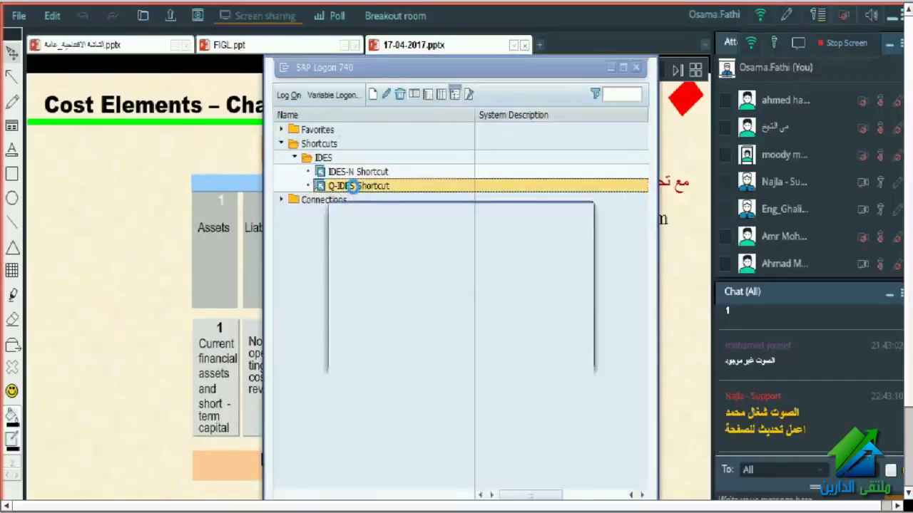
double_click(482, 283)
key("BackSpace")
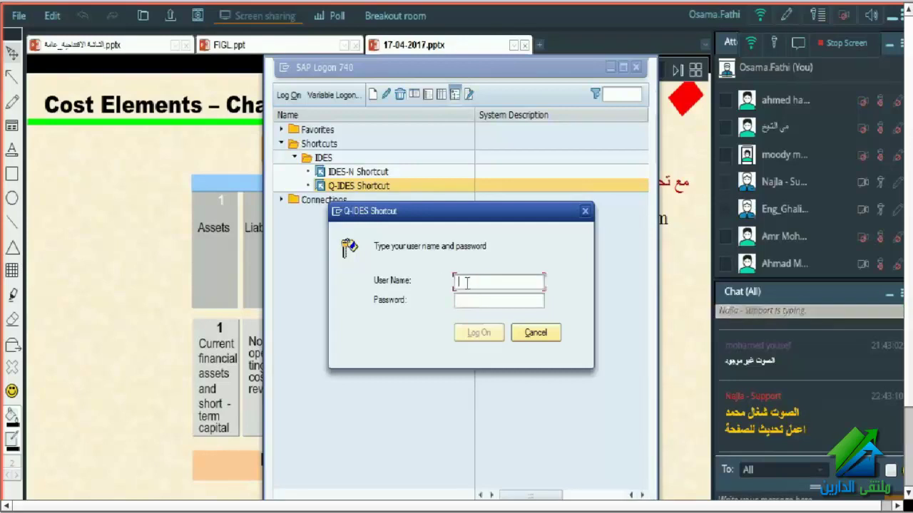
key("Tab")
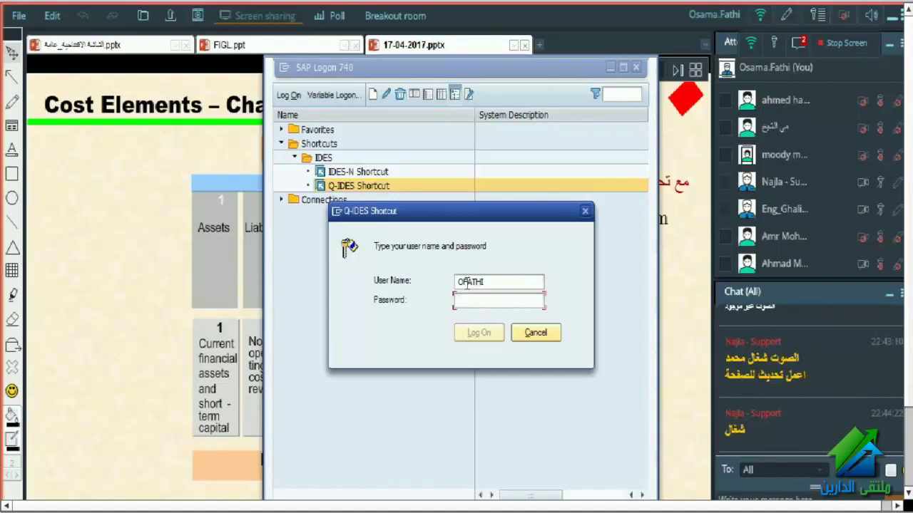
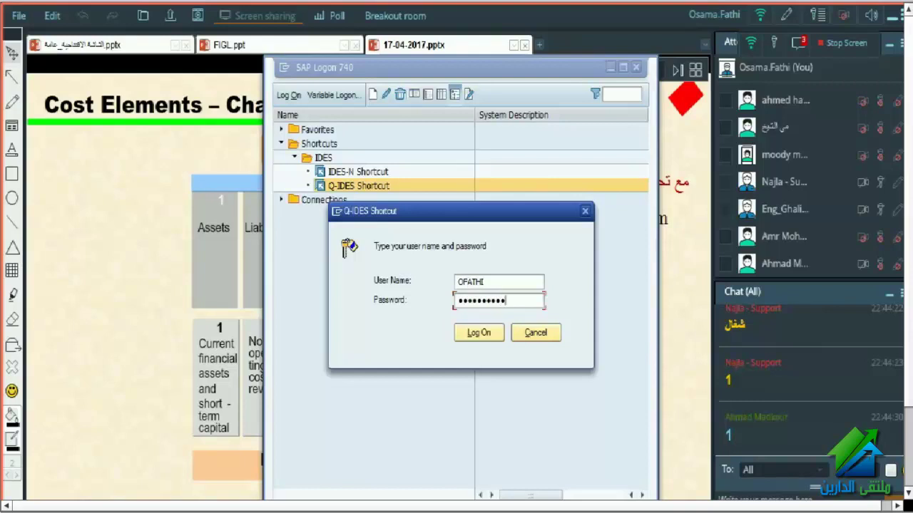
key("Return")
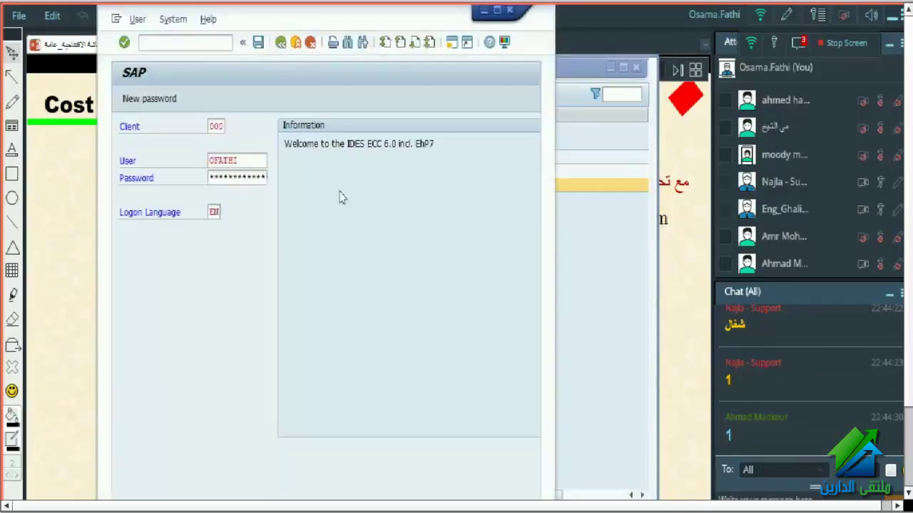
- Switch the client to 800, re-enter the password and log on to SAP Easy Access
left_click(214, 126)
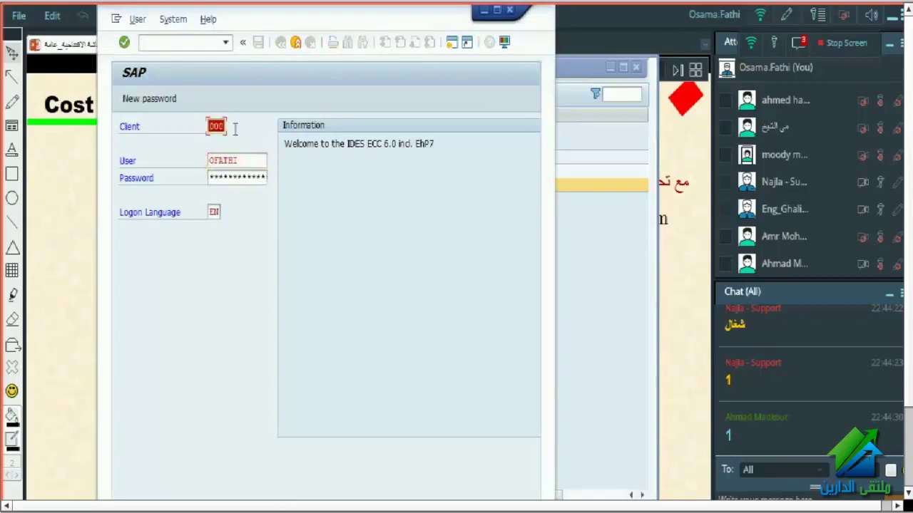
key("BackSpace")
left_click(216, 167)
left_click(239, 183)
type("****")
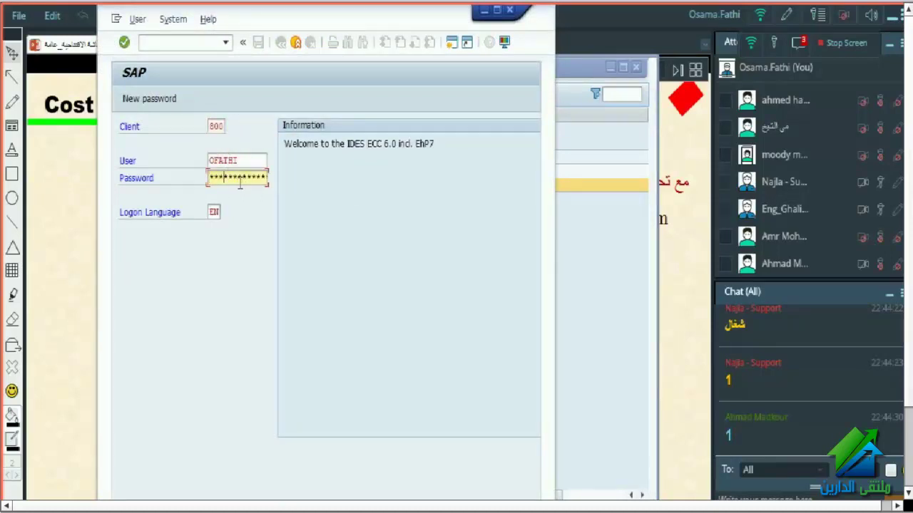
type("****")
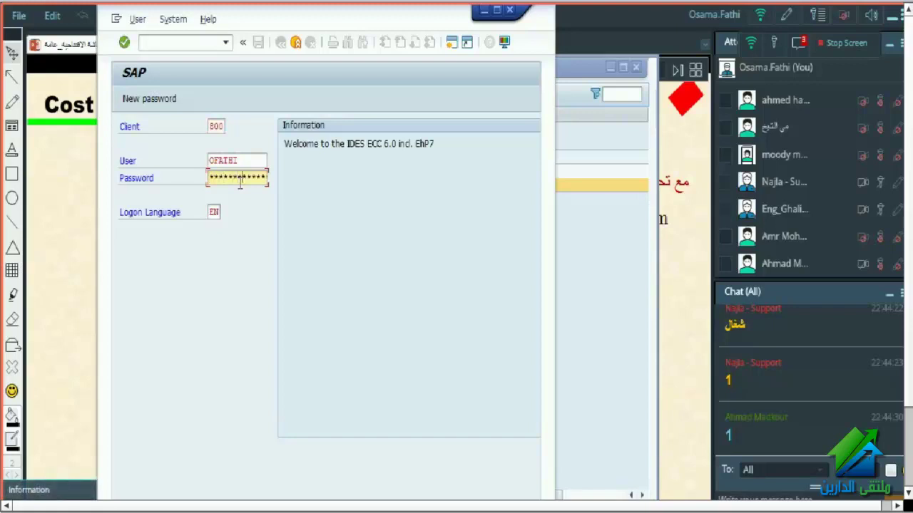
key("Return")
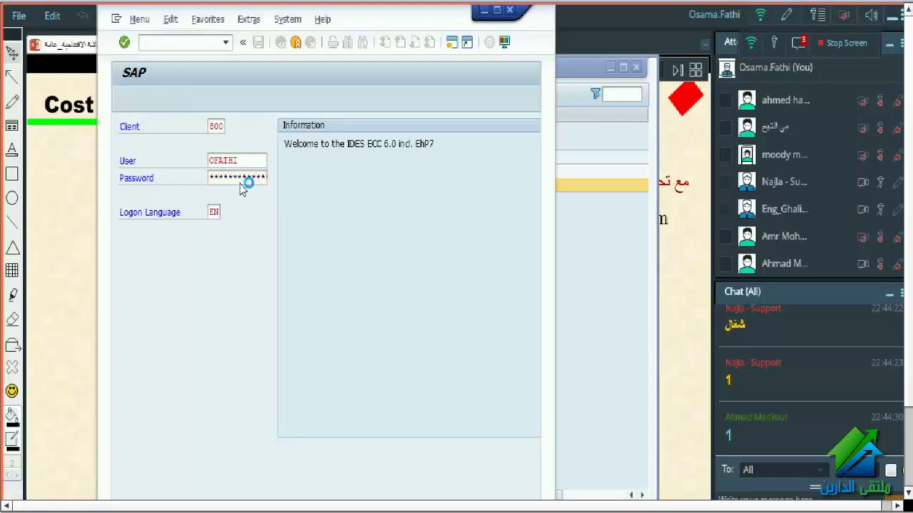
left_click(121, 127)
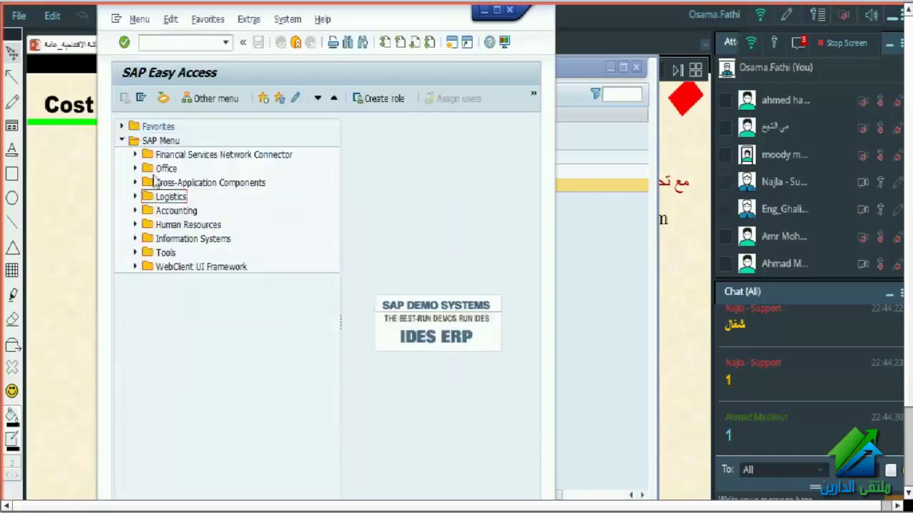
- Display G/L account 113167 'test 1' in FS00 with the window maximized
type("fs00")
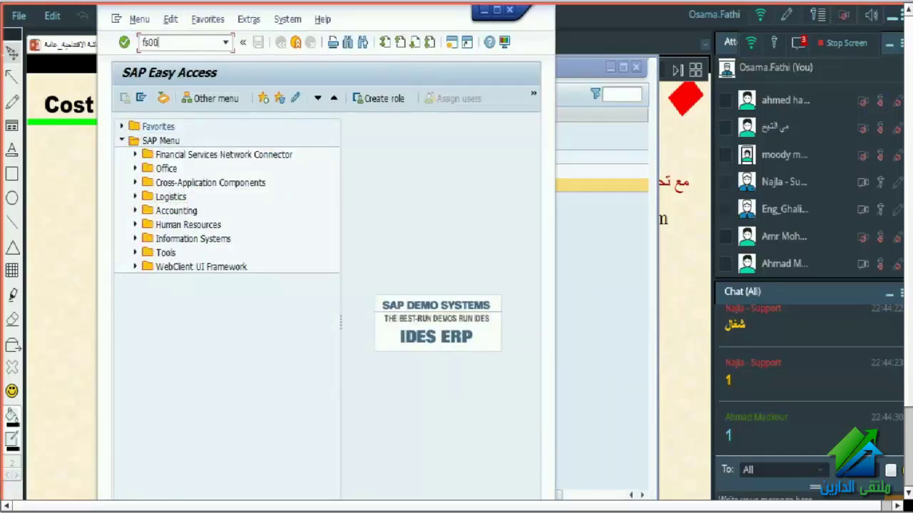
key("Return")
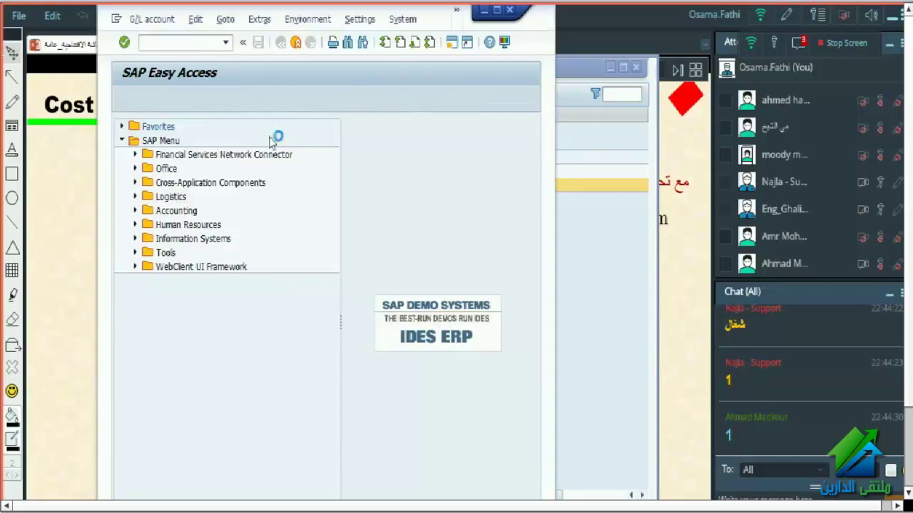
key("BackSpace")
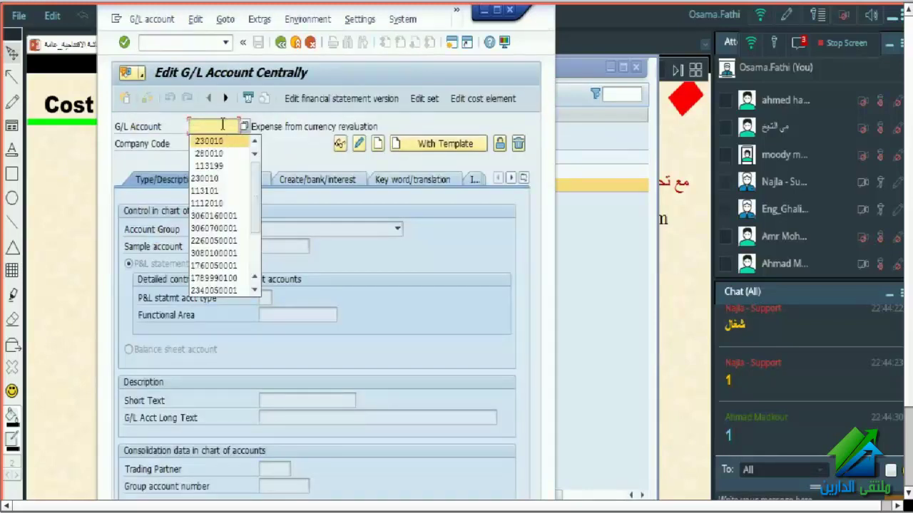
key("Escape")
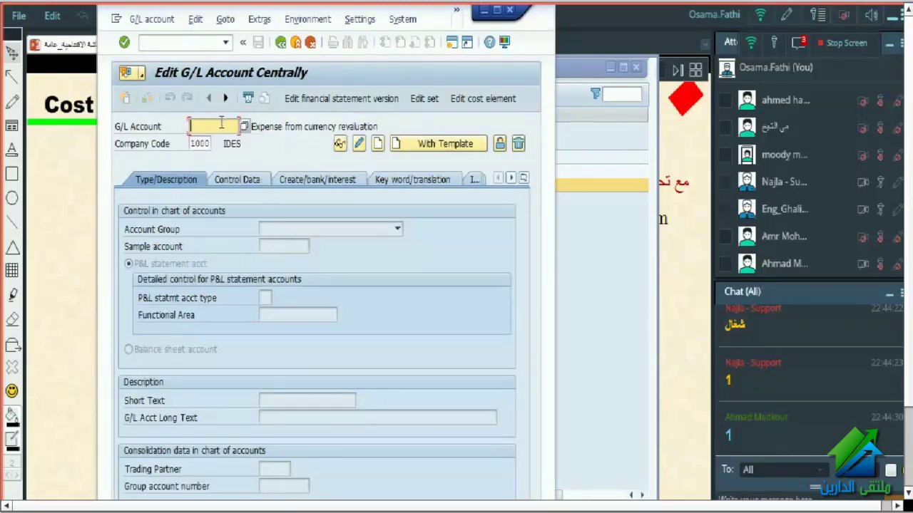
left_click(221, 126)
type("11")
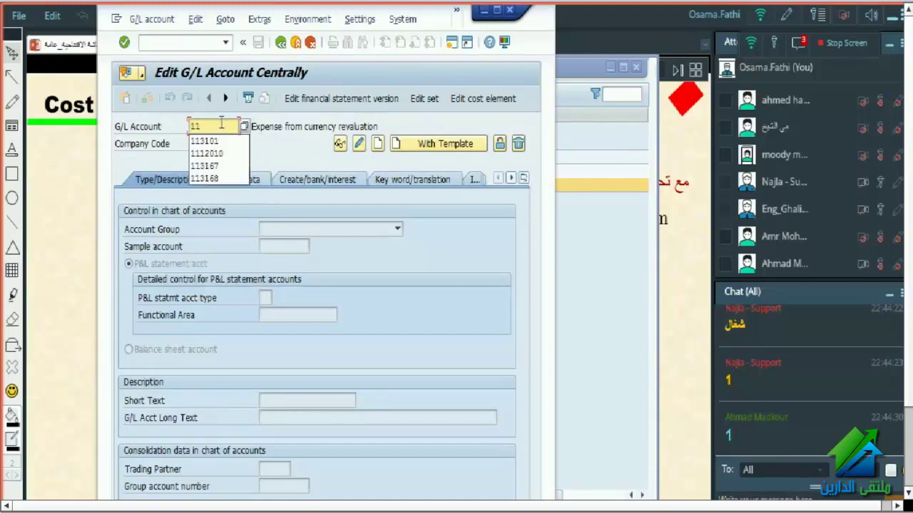
key("Down")
key("Down")
key("Down")
key("Return")
key("Return")
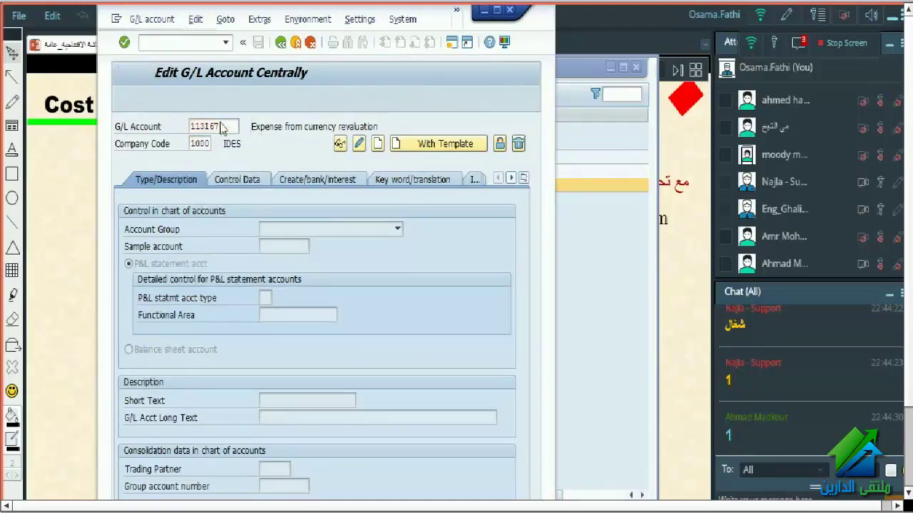
left_click(288, 402)
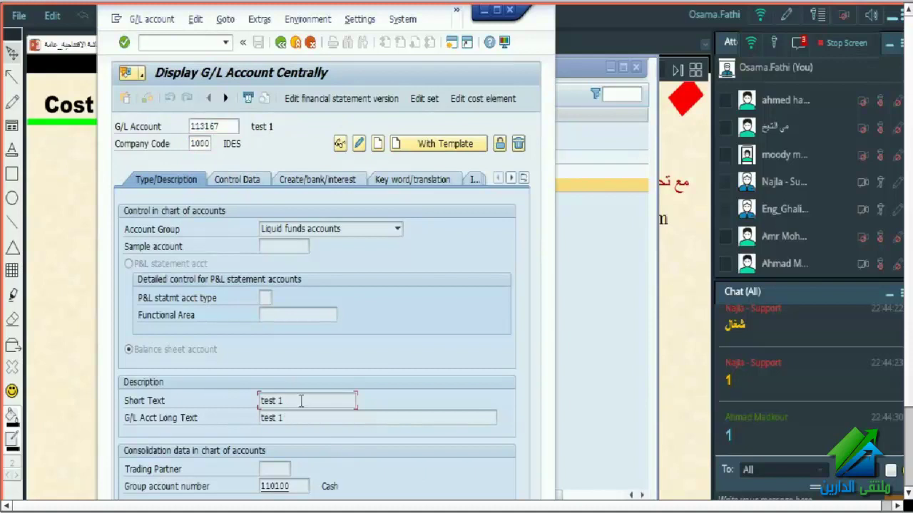
left_click_drag(284, 401, 258, 401)
left_click(496, 12)
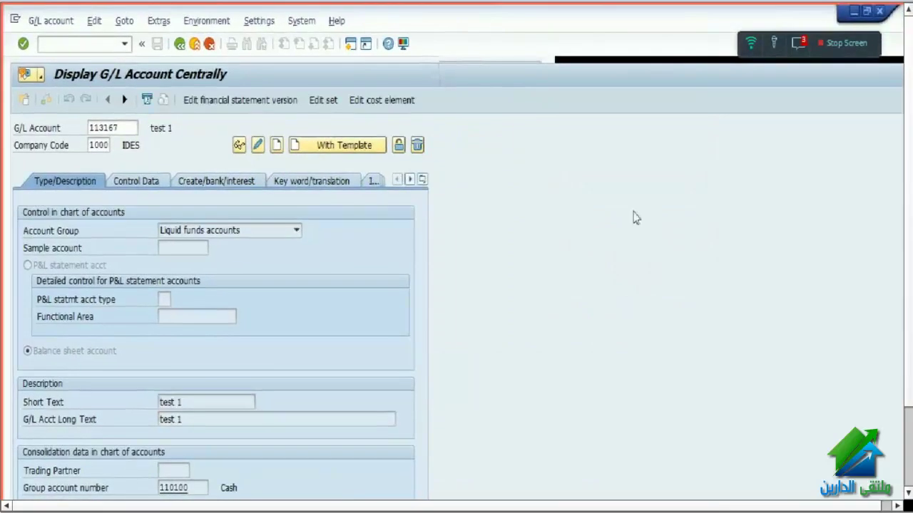
- Inspect account 113167's Control Data and Create/bank/interest tabs, noting field status group G005 Bank accounts
left_click(795, 45)
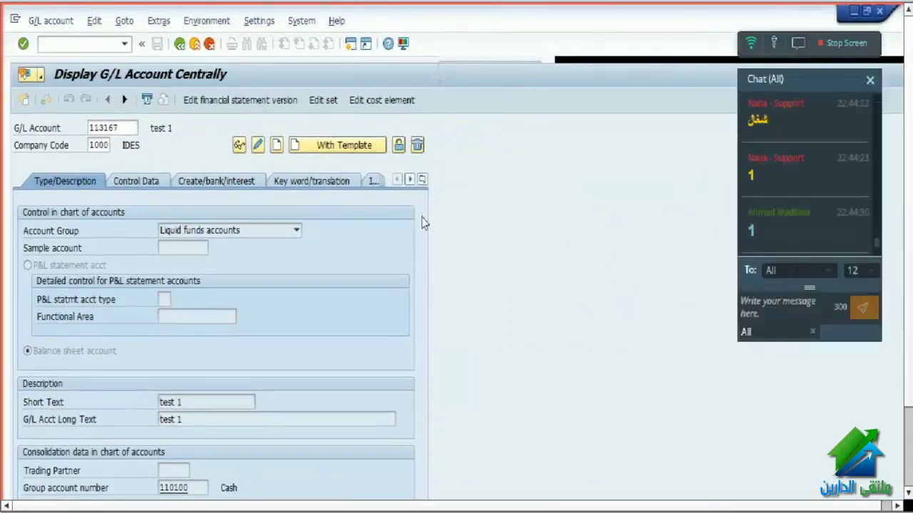
left_click(110, 127)
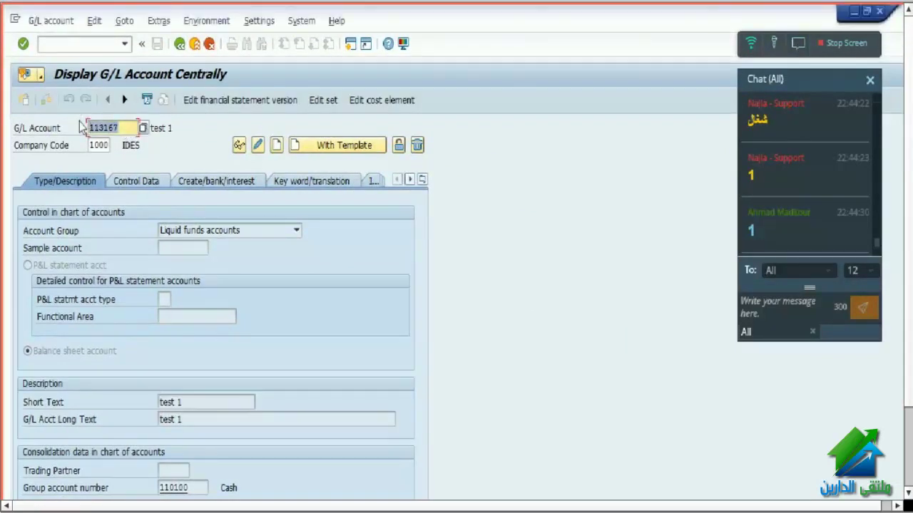
left_click(89, 127)
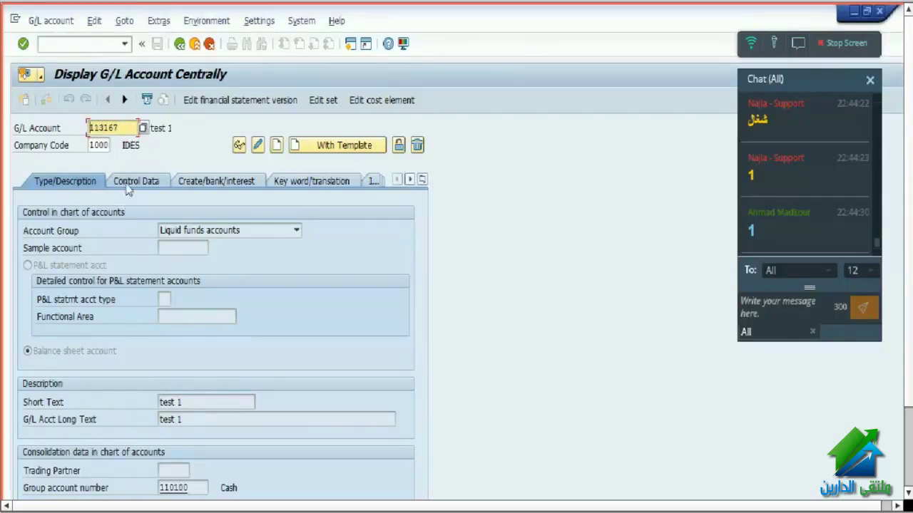
left_click(147, 183)
left_click(204, 193)
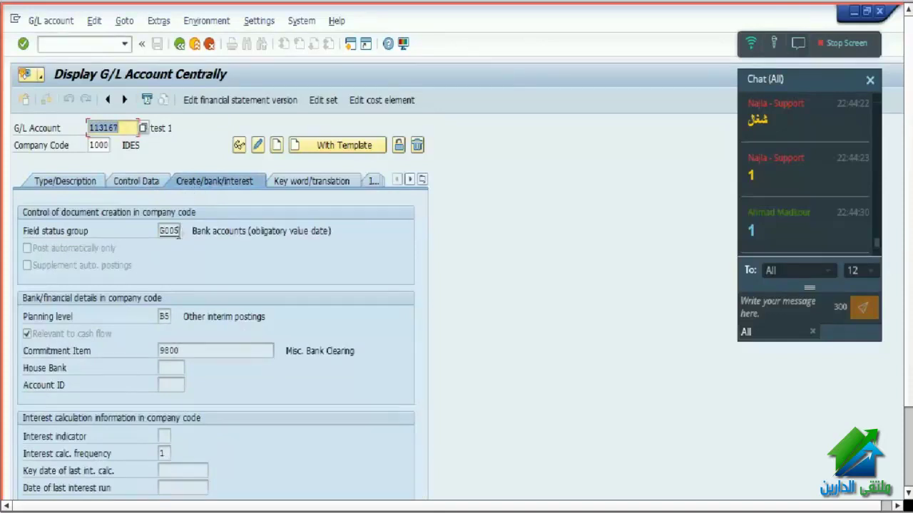
left_click(163, 231)
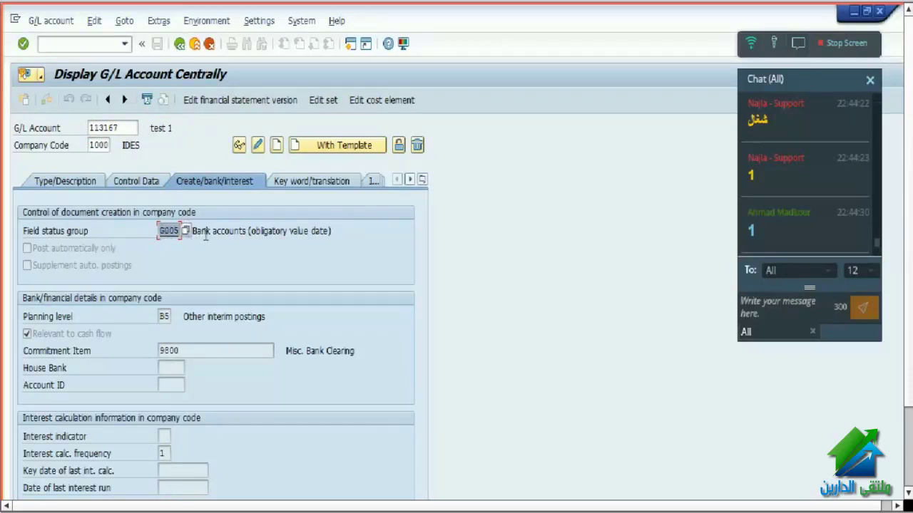
left_click_drag(194, 233, 325, 236)
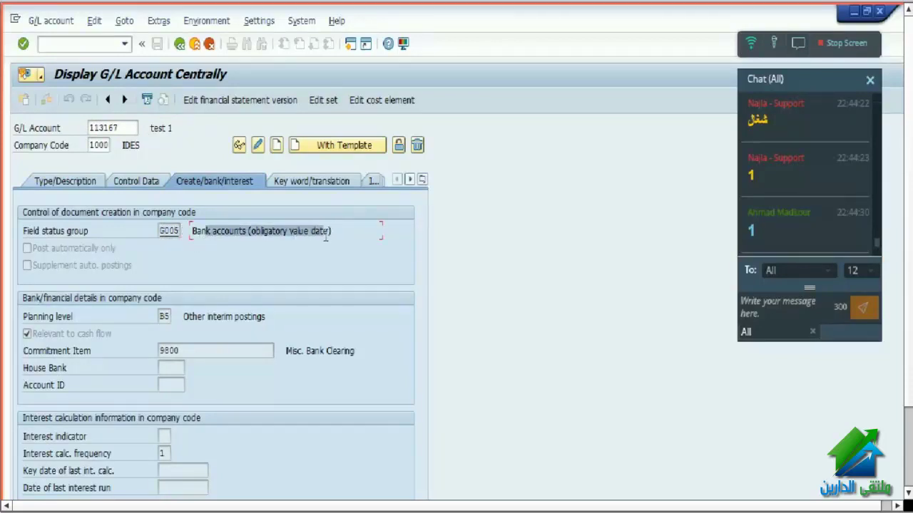
left_click(101, 49)
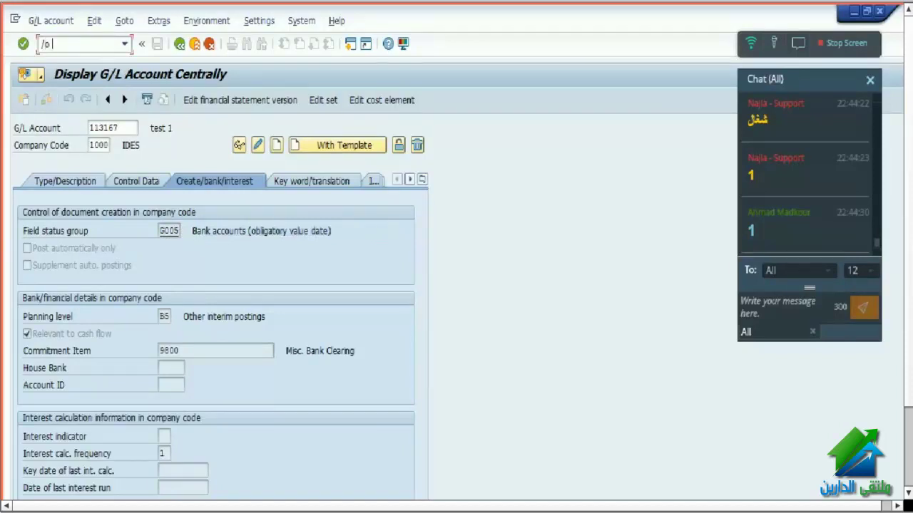
- Start FB50 in a new session with /o fb50, then exit it unsaved to SAP Easy Access
type("/o fb50")
key("Return")
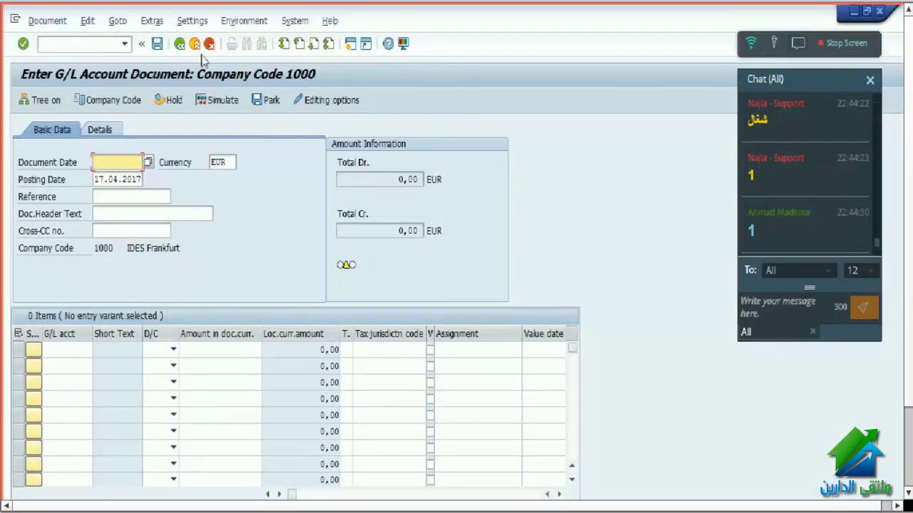
left_click(98, 48)
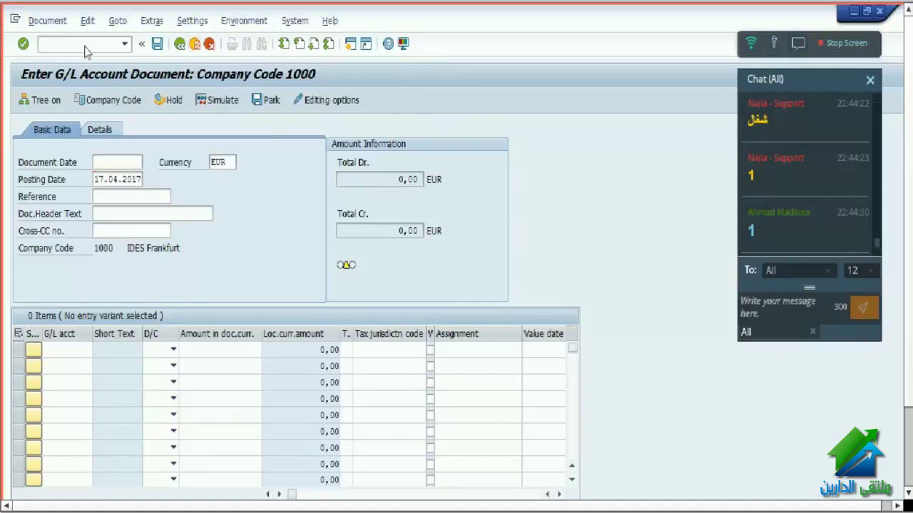
key("F3")
key("Return")
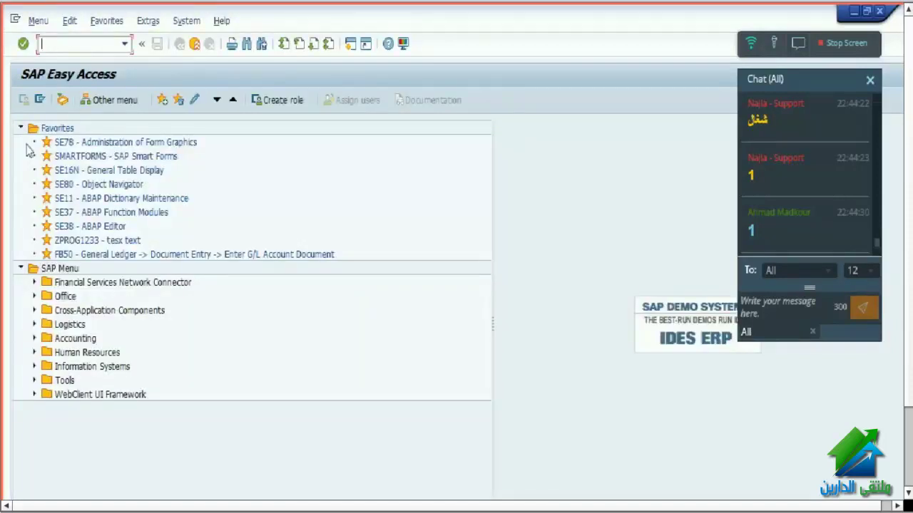
left_click(21, 128)
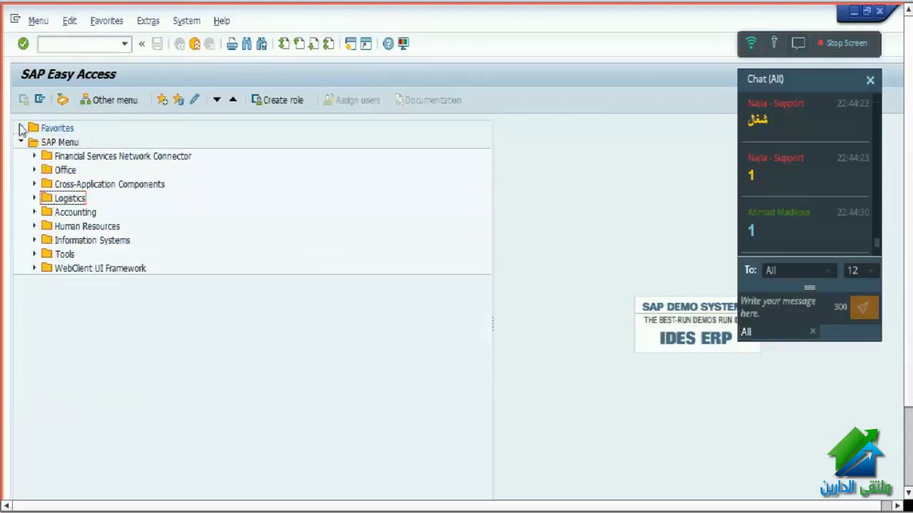
- Open FB50 via Accounting > Financial Accounting > General Ledger > Document Entry in the menu tree
left_click(71, 212)
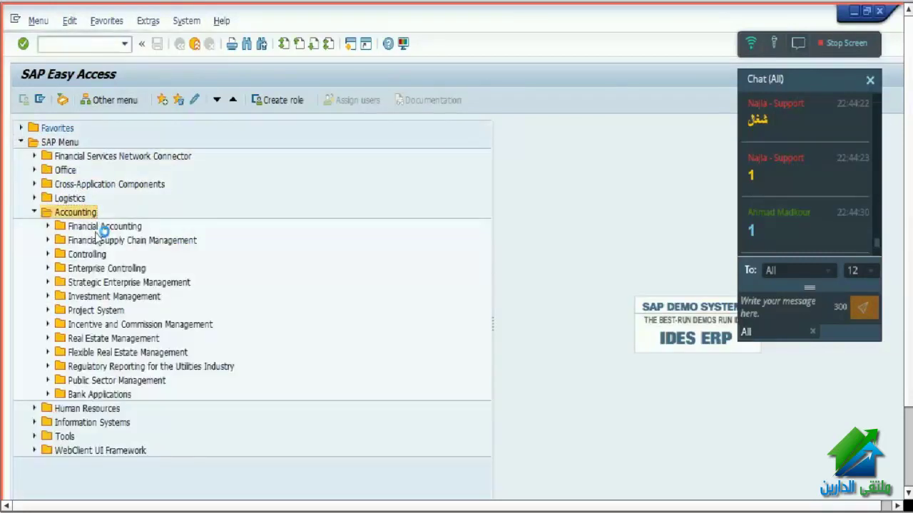
double_click(303, 230)
key("Down")
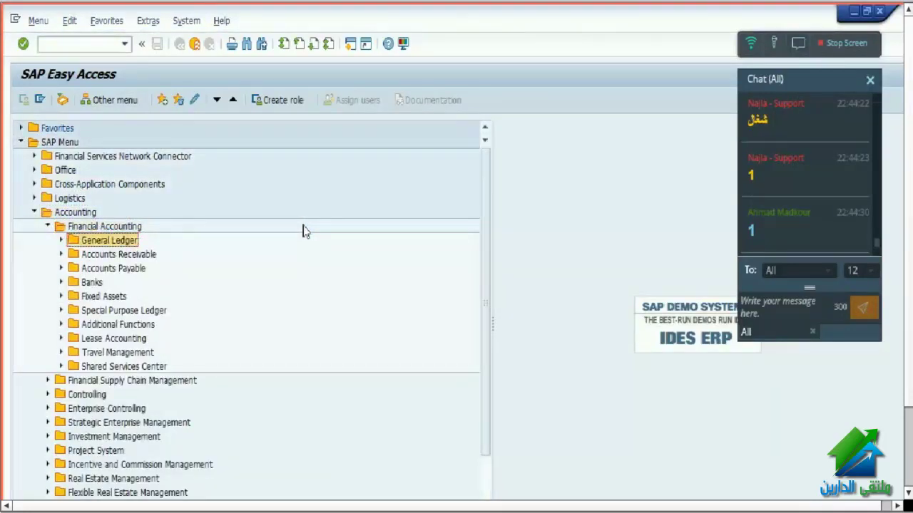
key("Right")
key("Down")
key("Down")
key("Up")
key("Right")
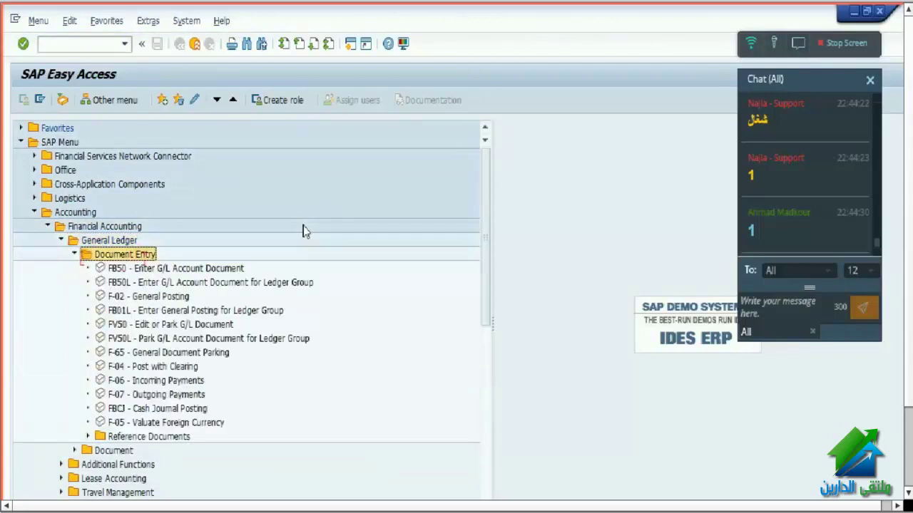
key("Down")
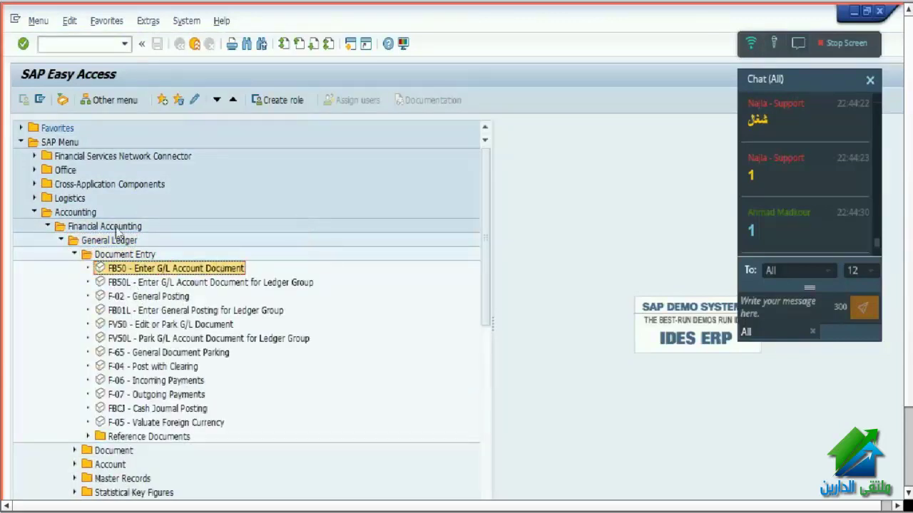
left_click(87, 45)
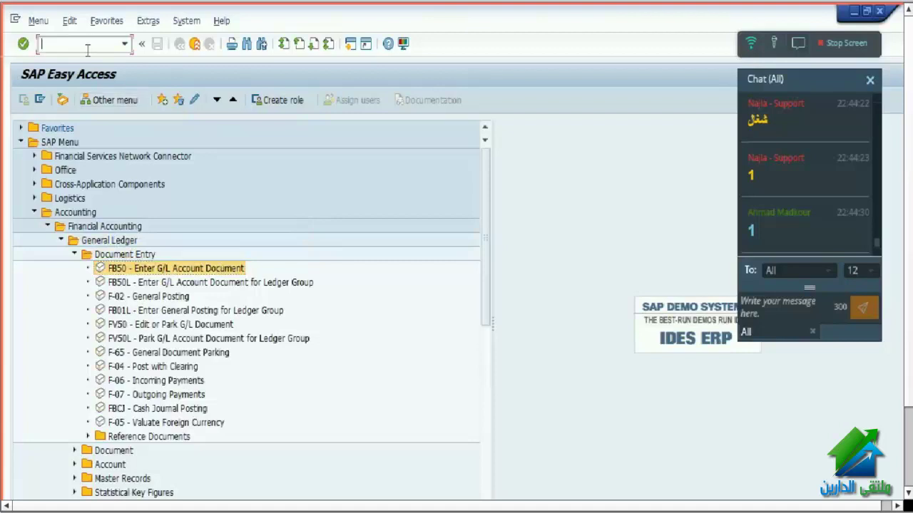
left_click(146, 273)
double_click(146, 270)
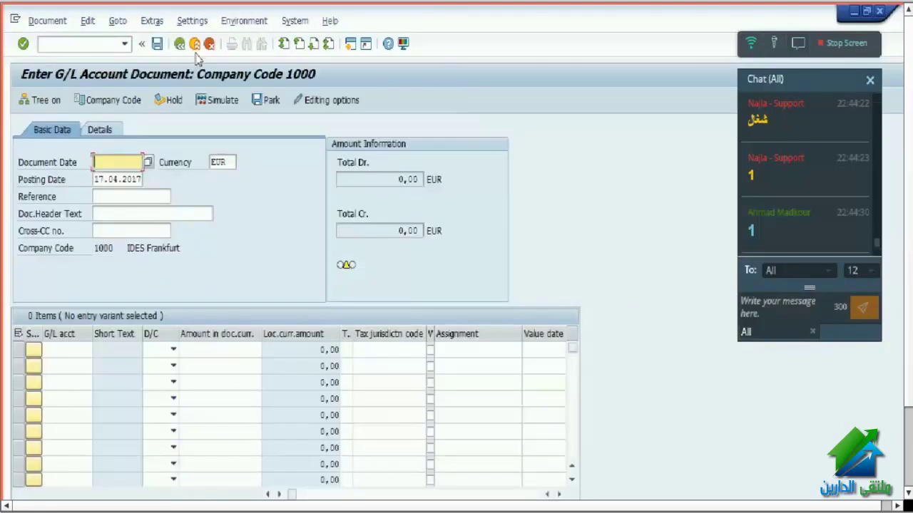
- Leave FB50 without saving, collapse the menu folders and start a menu-tree search
left_click(195, 44)
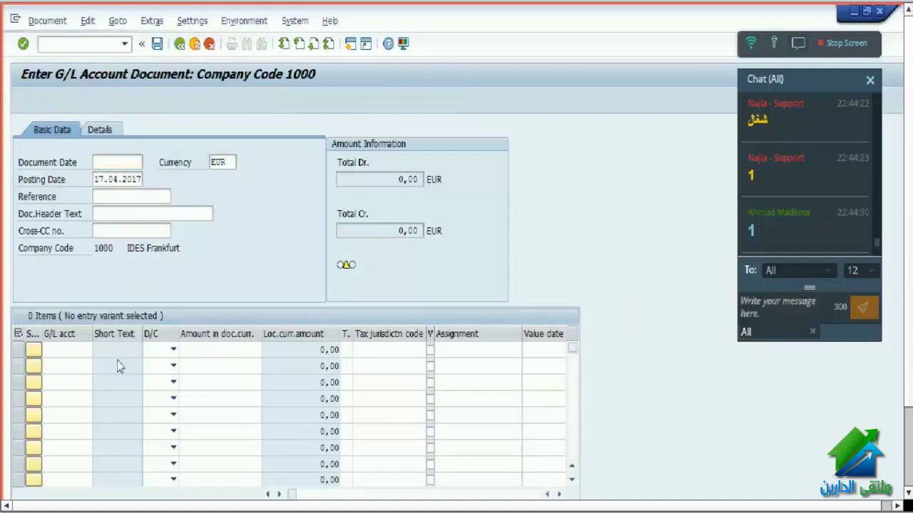
left_click(172, 325)
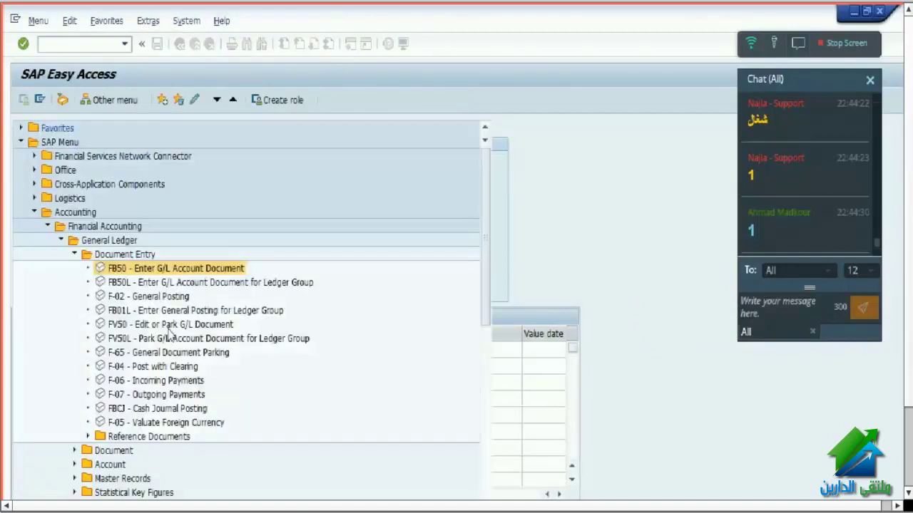
left_click(74, 255)
left_click(61, 241)
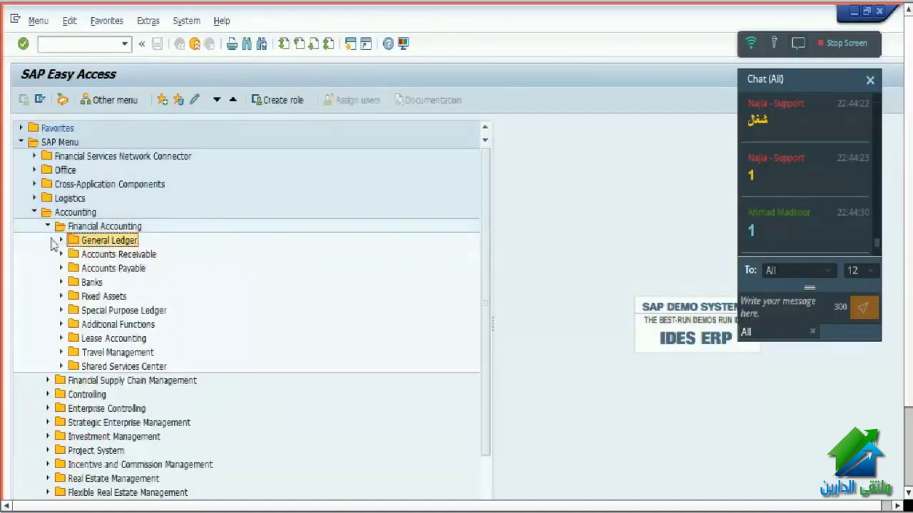
left_click(47, 226)
left_click(66, 214)
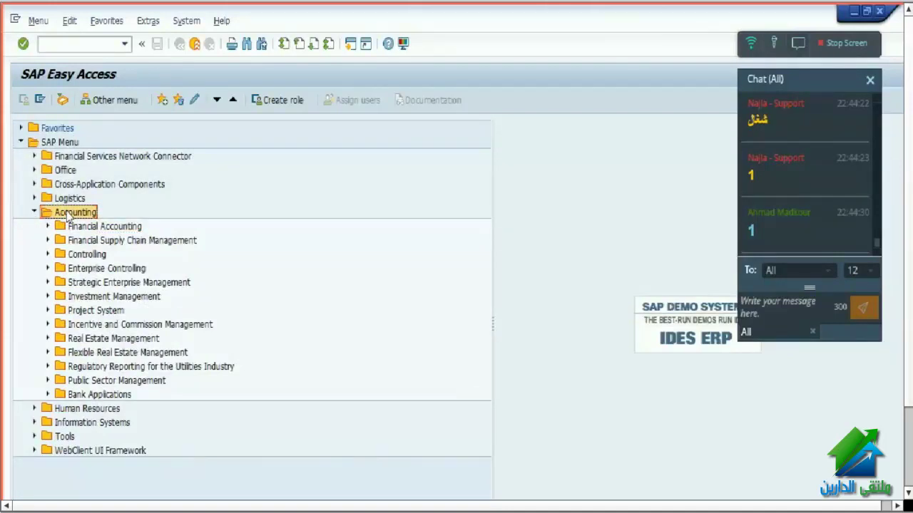
key("ctrl+f")
- Search the menu tree for fb50
type("fb50")
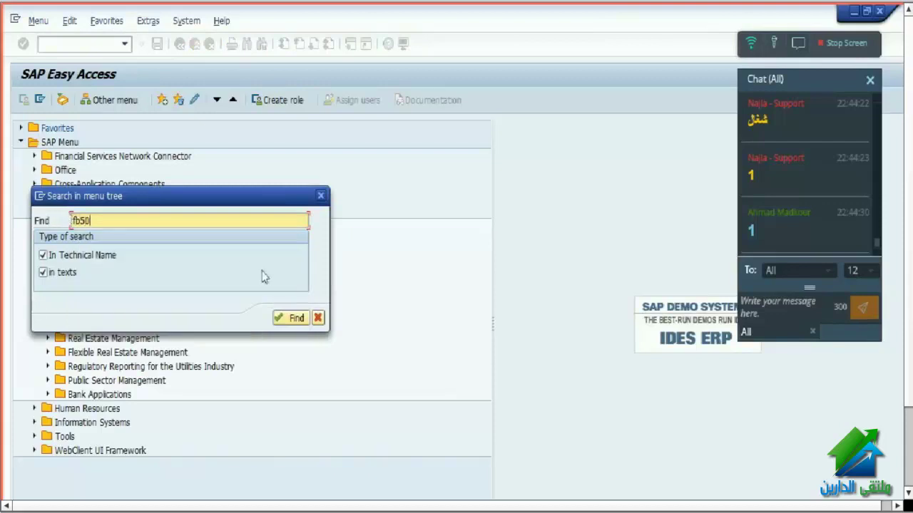
left_click(290, 318)
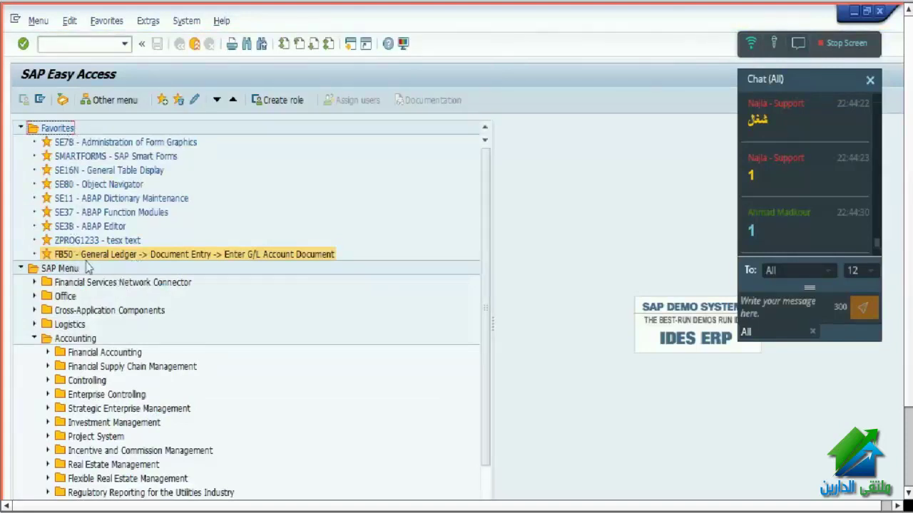
- Expand Financial Accounting > General Ledger > Document Entry and open FB50 Enter G/L Account Document
left_click(48, 353)
left_click(61, 366)
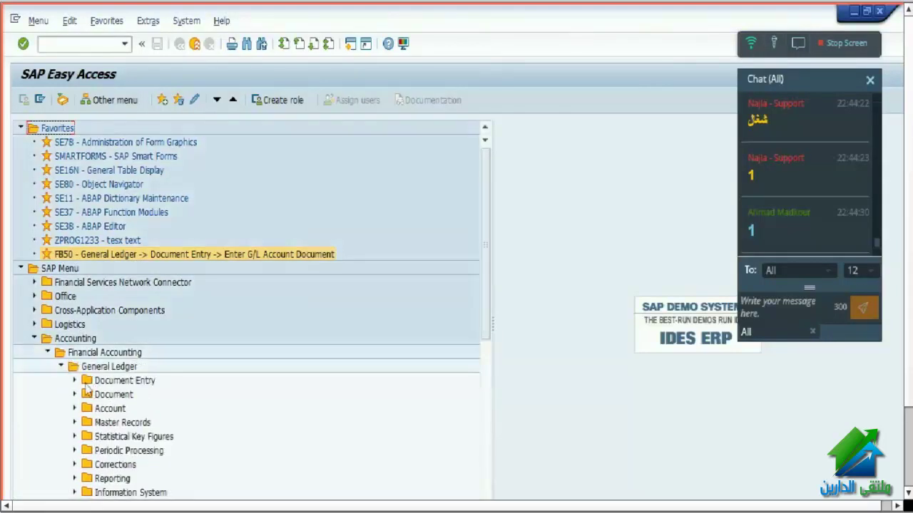
left_click(75, 381)
left_click(132, 353)
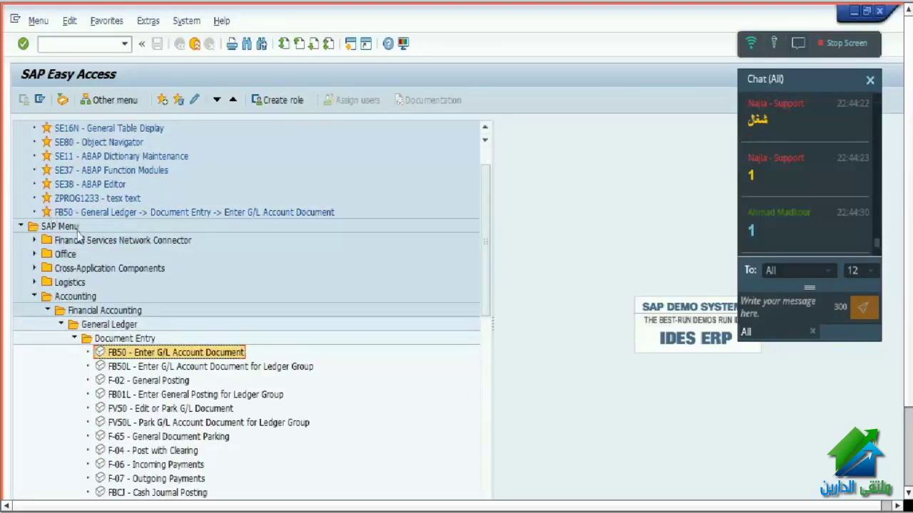
right_click(127, 355)
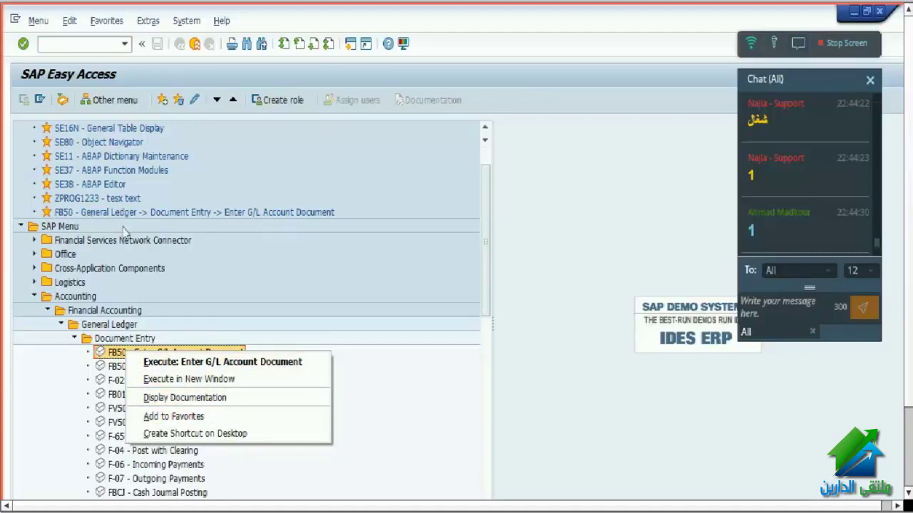
left_click(553, 326)
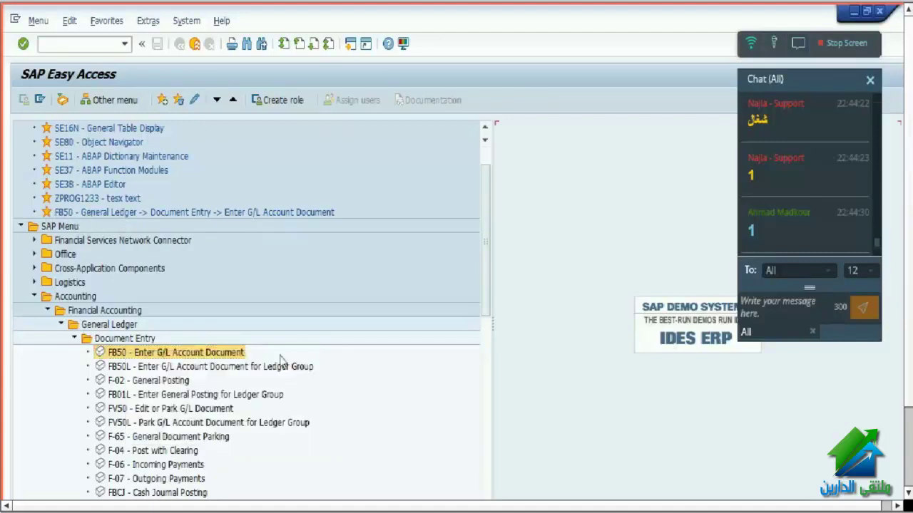
double_click(233, 356)
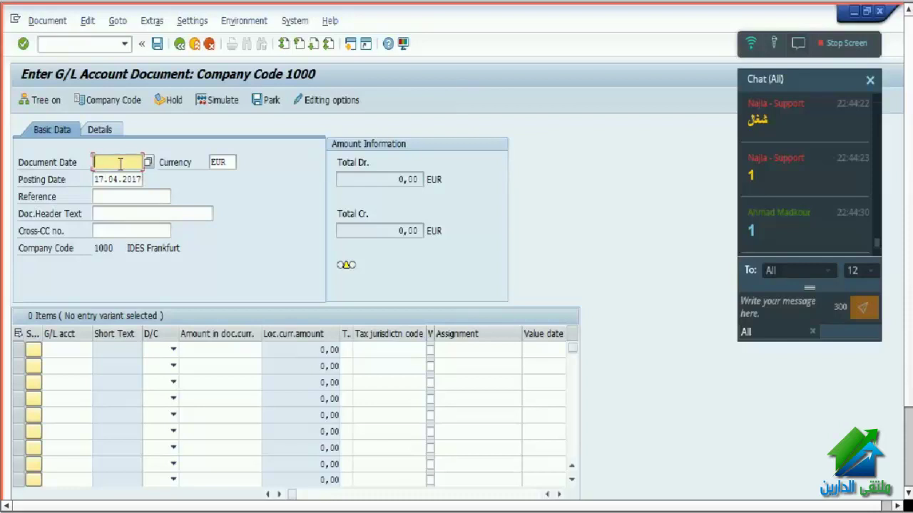
- Set the document date to 01.01.2017, leaving the posting date at 17.04.2017
type("1")
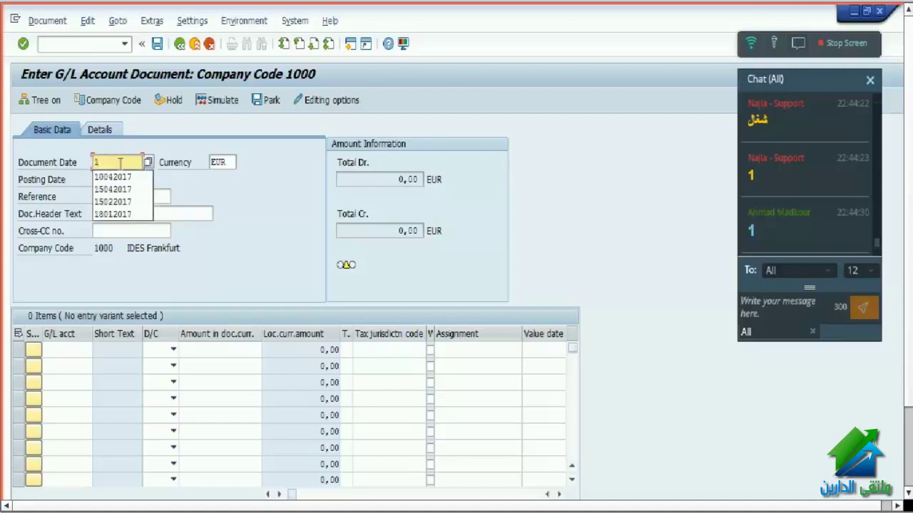
type("5042017")
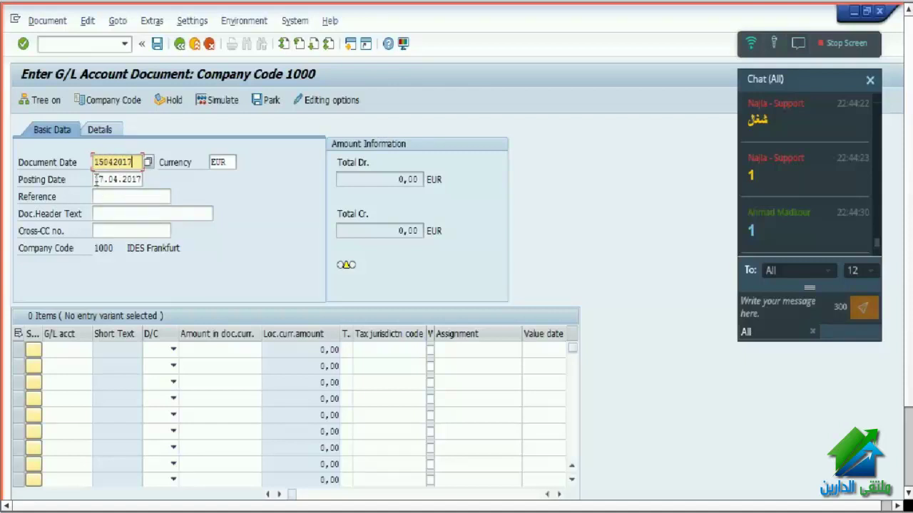
left_click_drag(96, 179, 57, 158)
type("01")
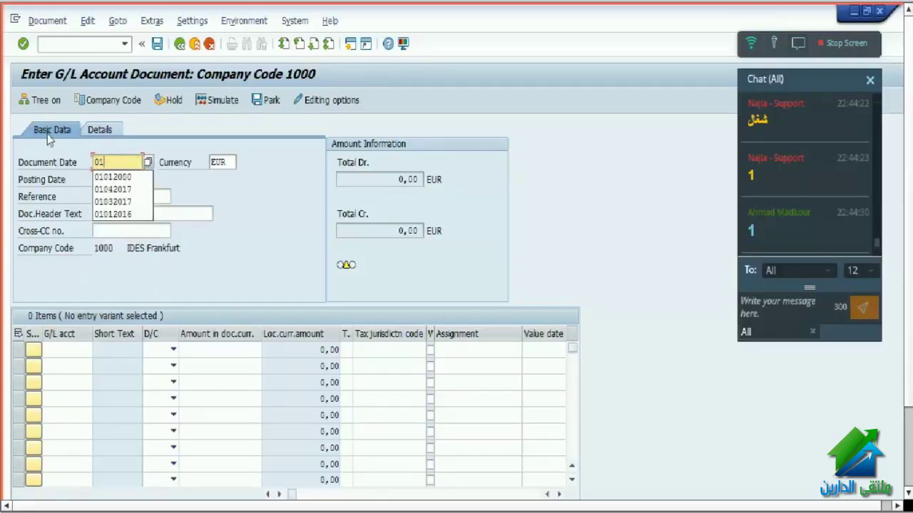
type("042017")
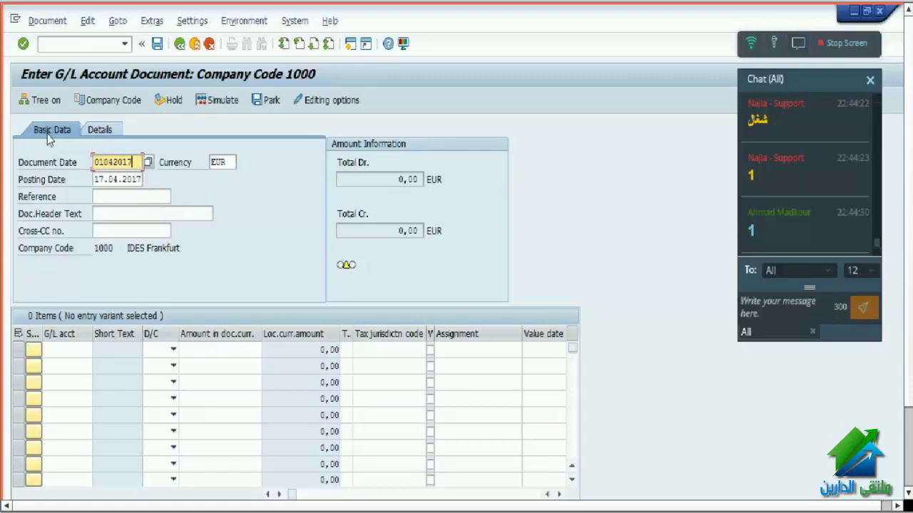
left_click(100, 180)
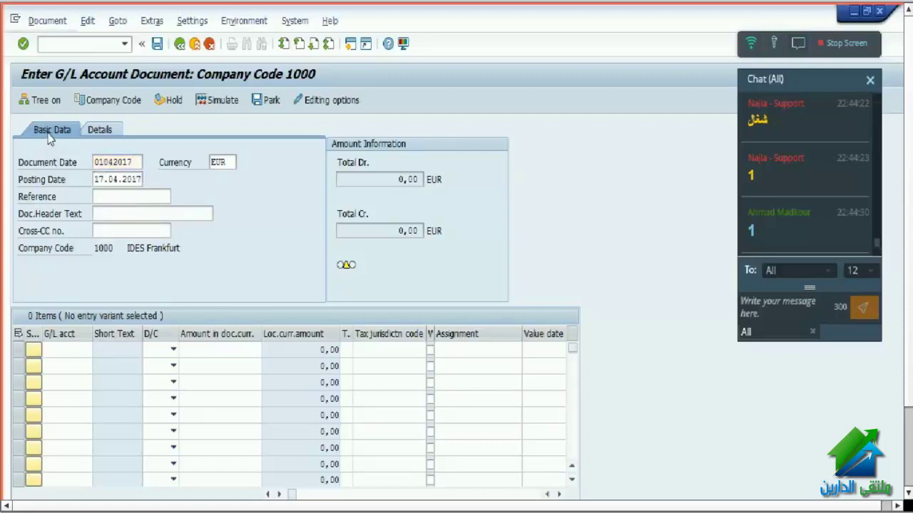
left_click(100, 180)
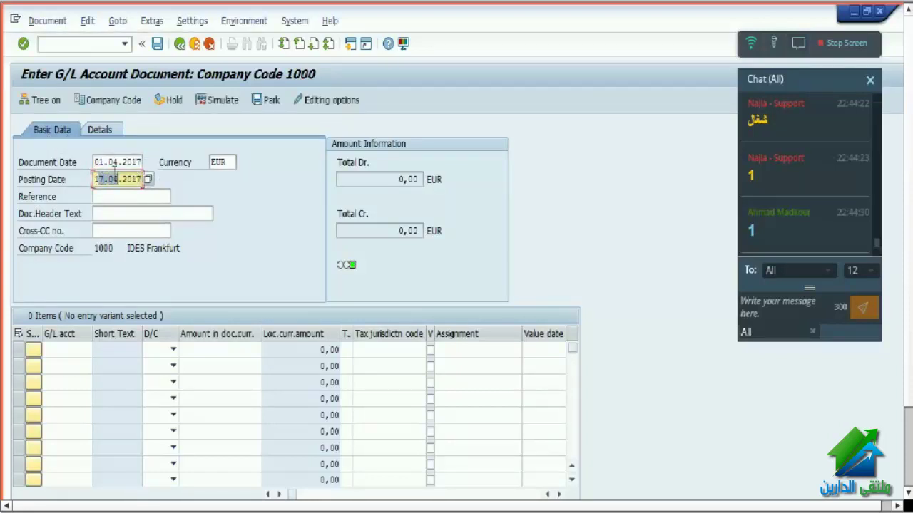
left_click(108, 162)
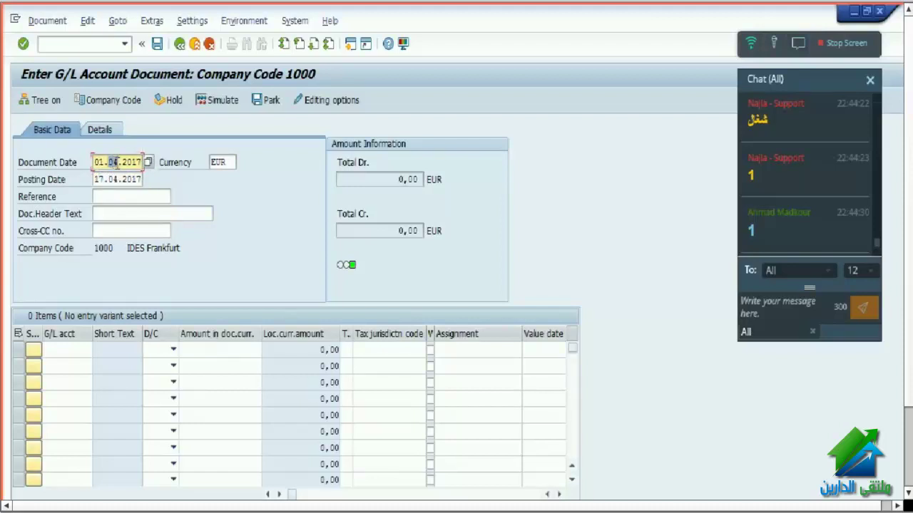
type("01")
key("Return")
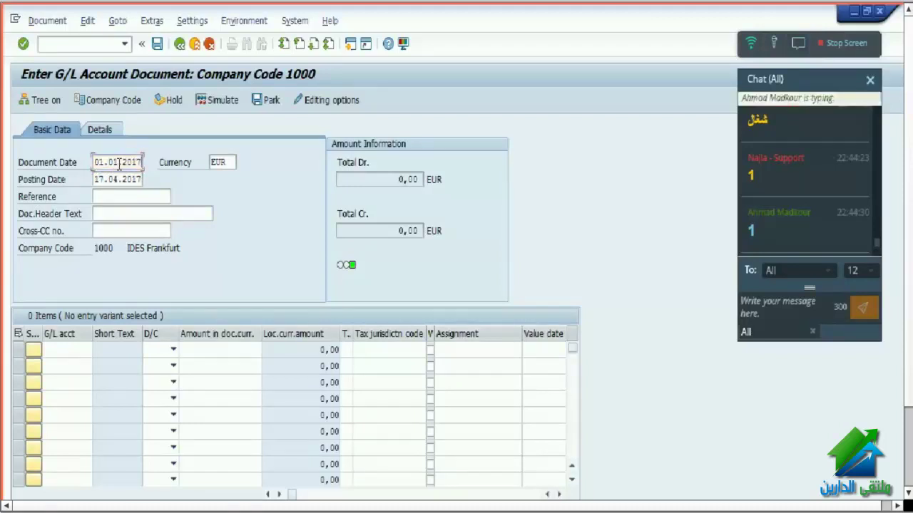
left_click(107, 180)
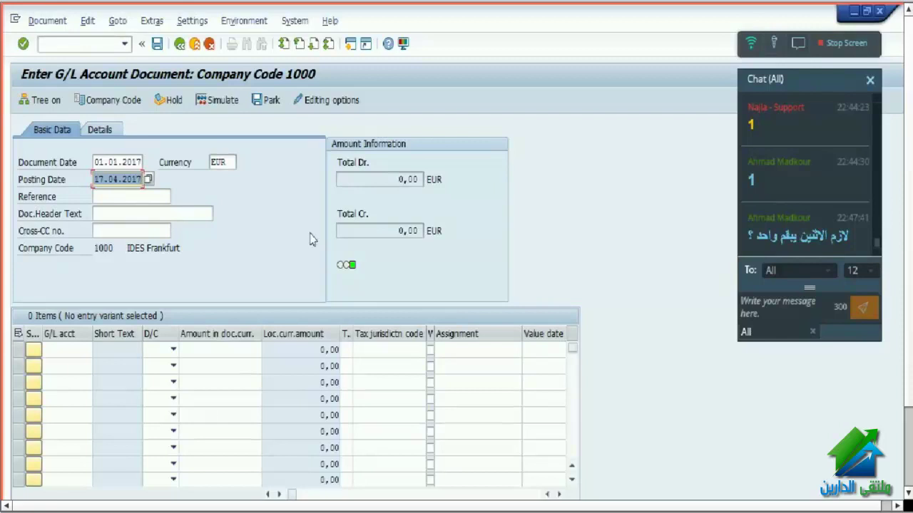
- Enter posting date 01.04.2017 and document date 31.03.2017
left_click_drag(98, 179, 173, 179)
type("01")
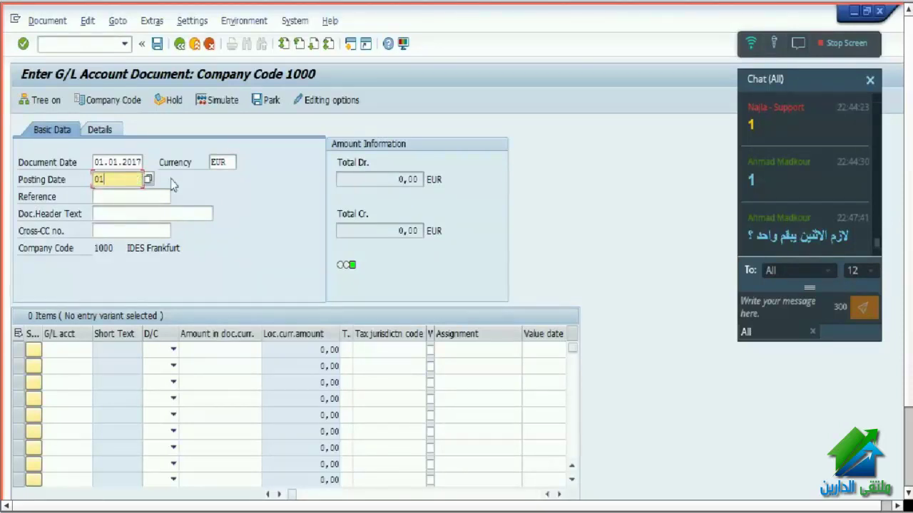
type("042017")
key("Return")
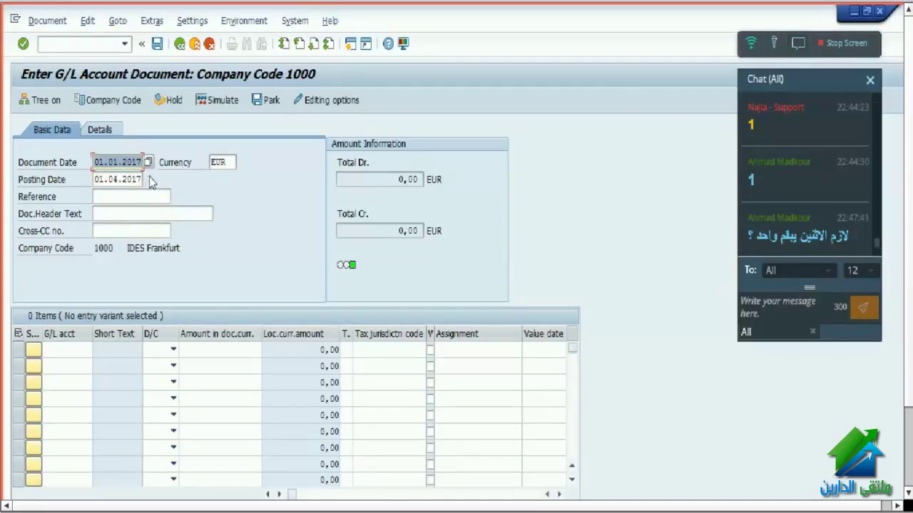
type("31")
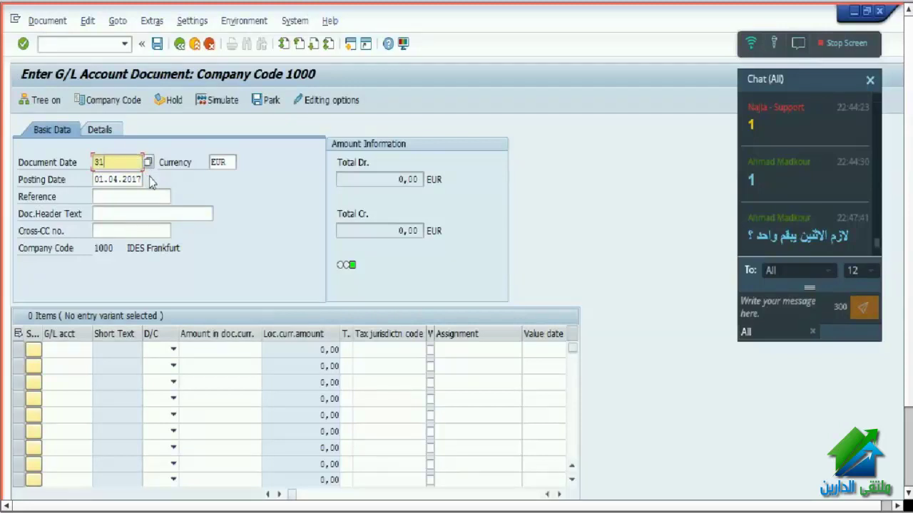
type(".03.2017")
key("Return")
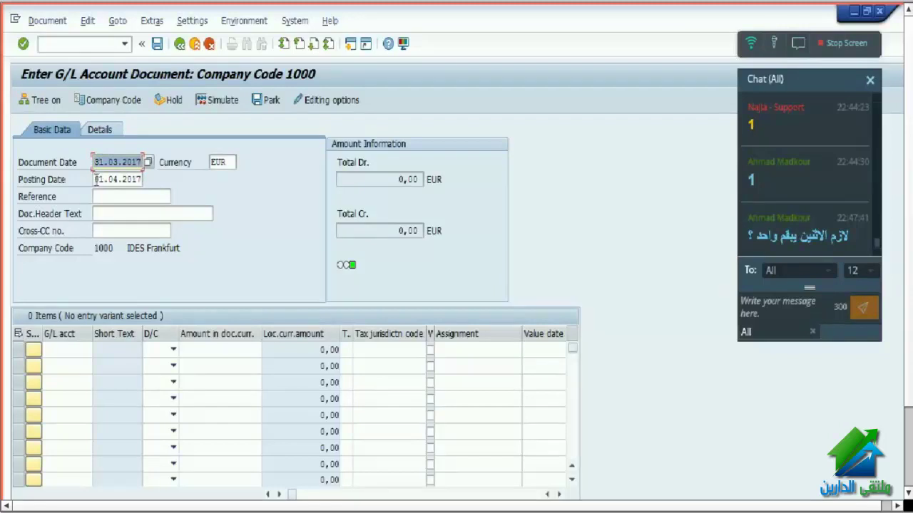
- Check the posting date 01.04.2017 and document date 31.03.2017 values
left_click_drag(96, 179, 143, 179)
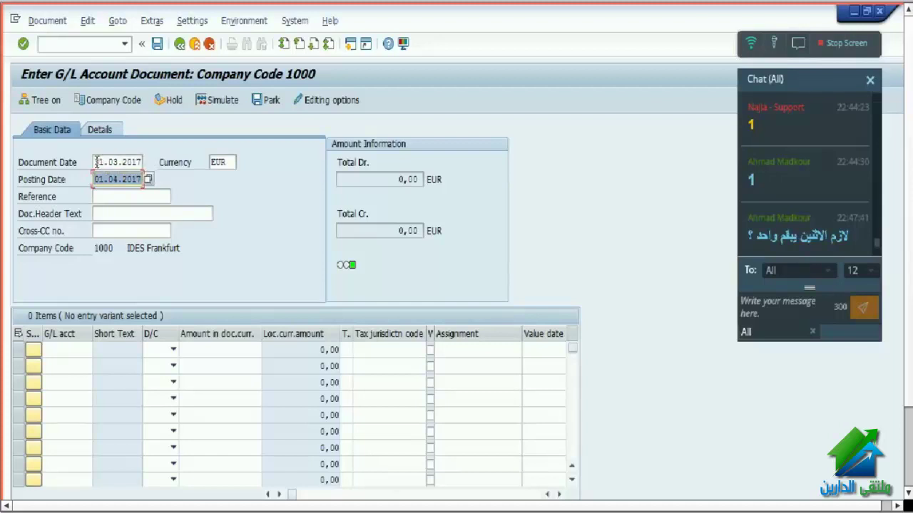
left_click_drag(96, 163, 149, 150)
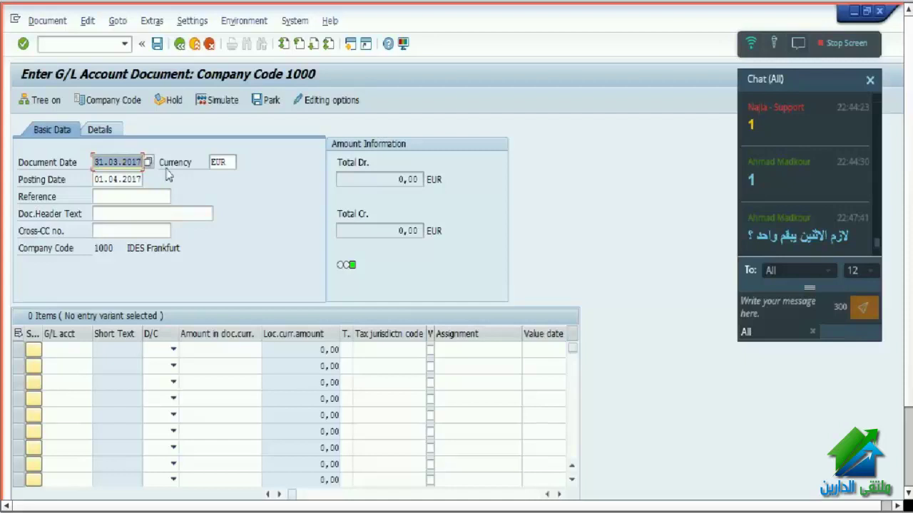
double_click(97, 181)
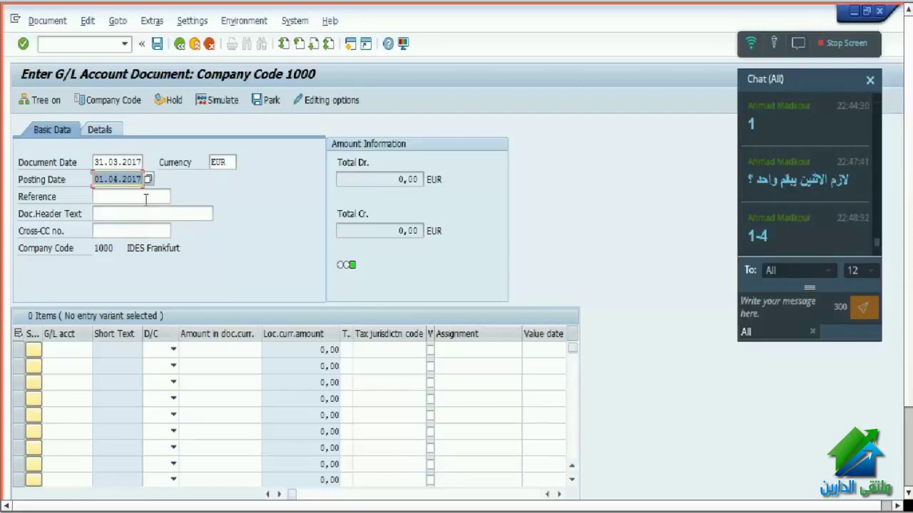
double_click(119, 179)
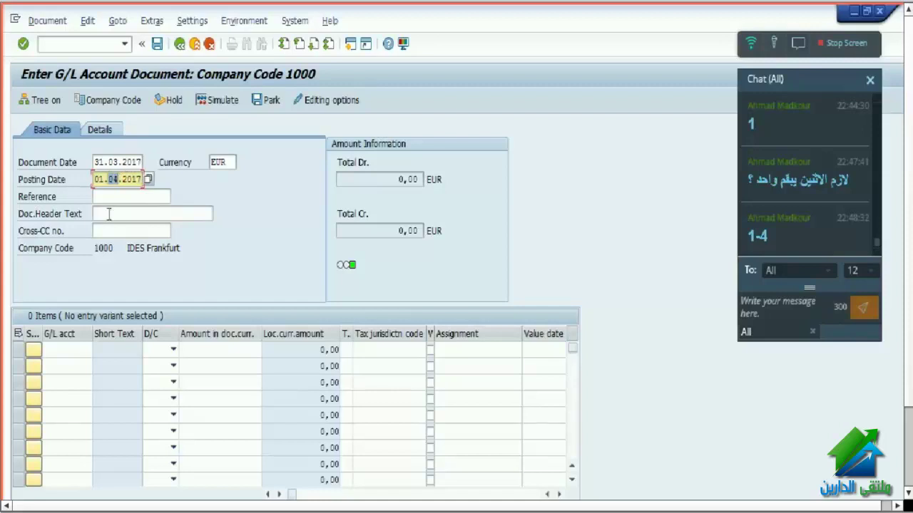
left_click(132, 163)
left_click_drag(119, 180, 177, 156)
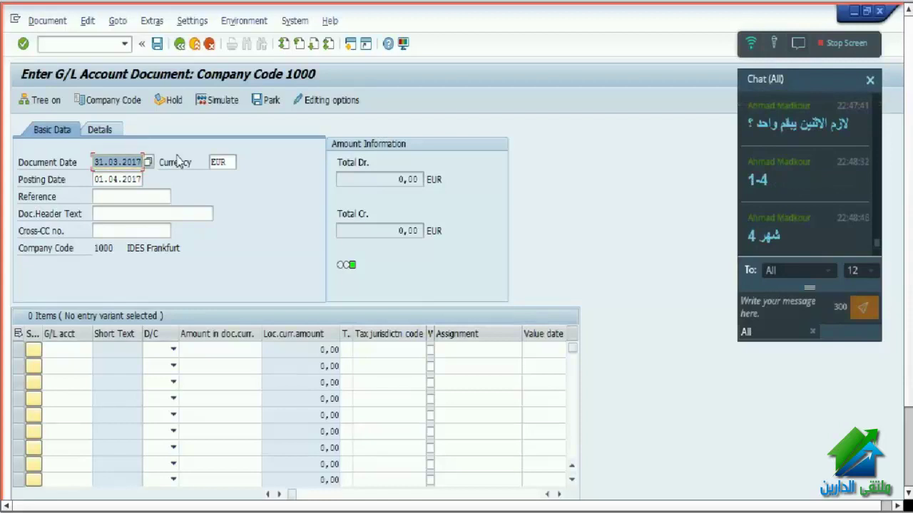
left_click(113, 198)
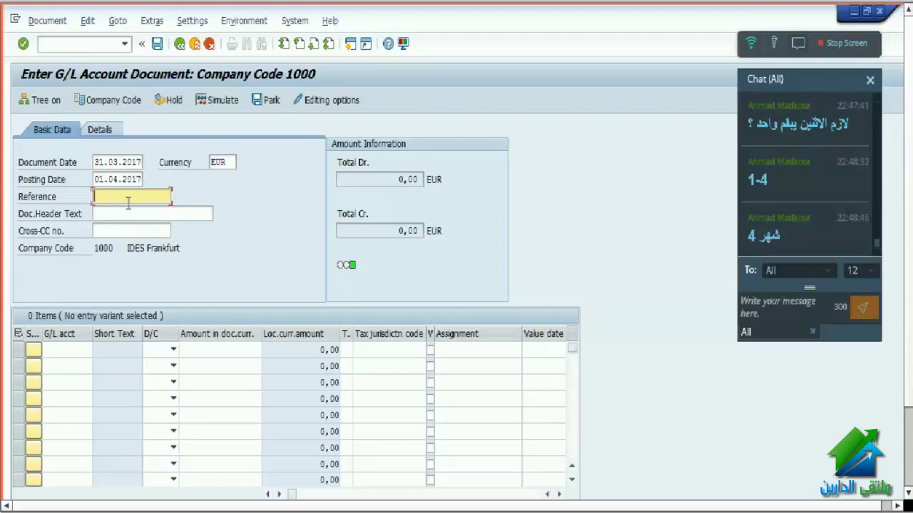
- Enter reference 1459872 and header text 'test' on the document
type("1455")
left_click_drag(128, 203, 81, 202)
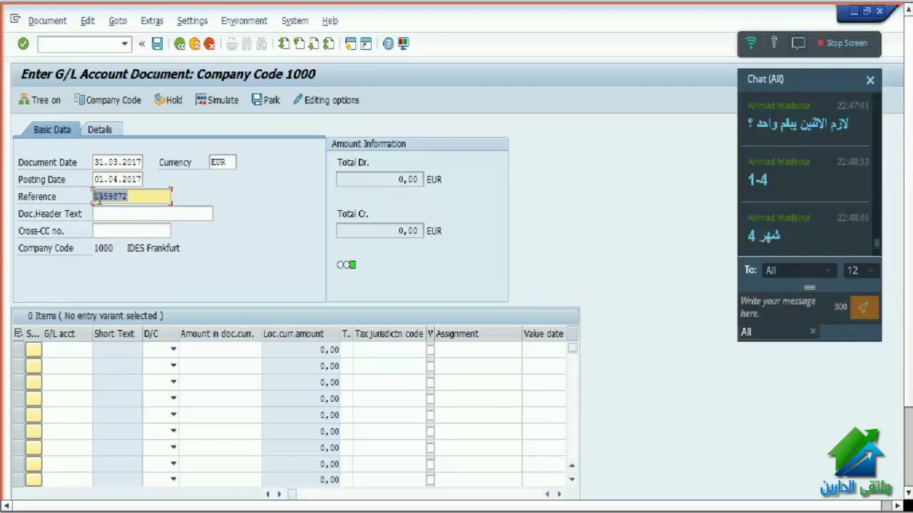
left_click(126, 213)
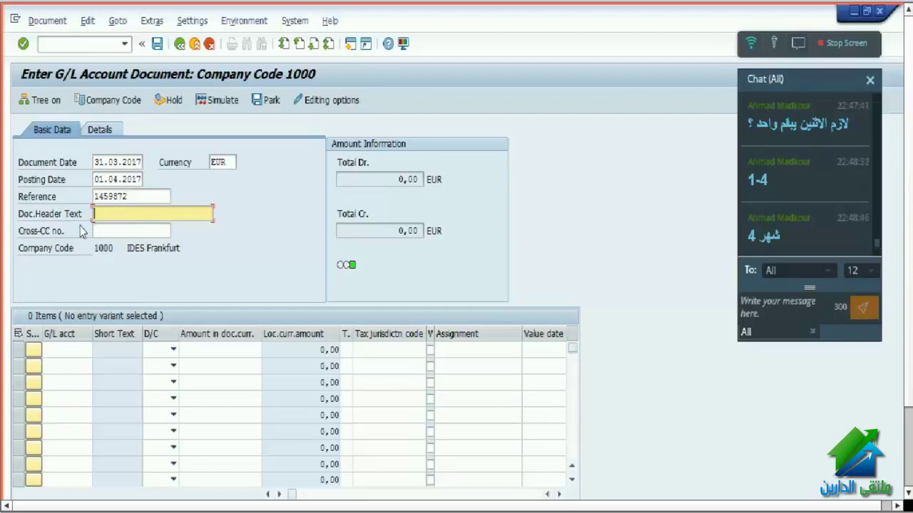
type("test")
key("Return")
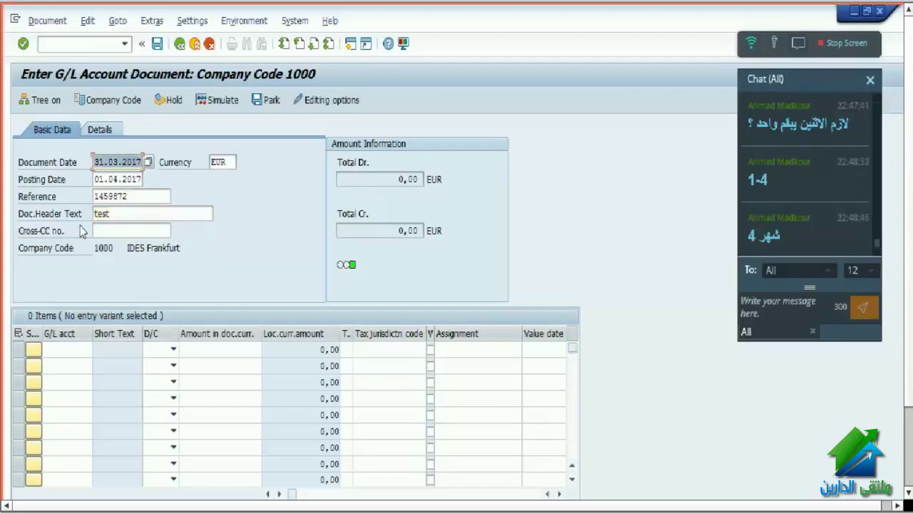
left_click(77, 352)
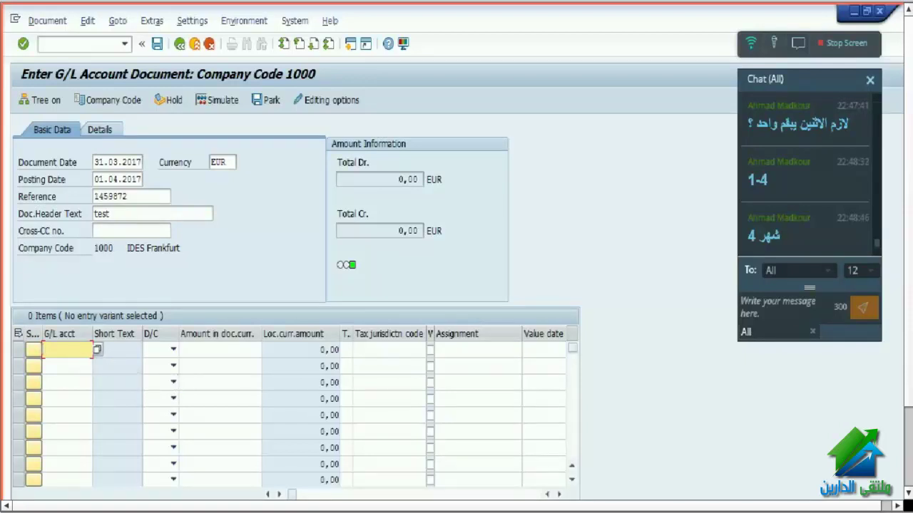
- Review account 113167's type and description data, including its short text 'test 1'
left_click(328, 476)
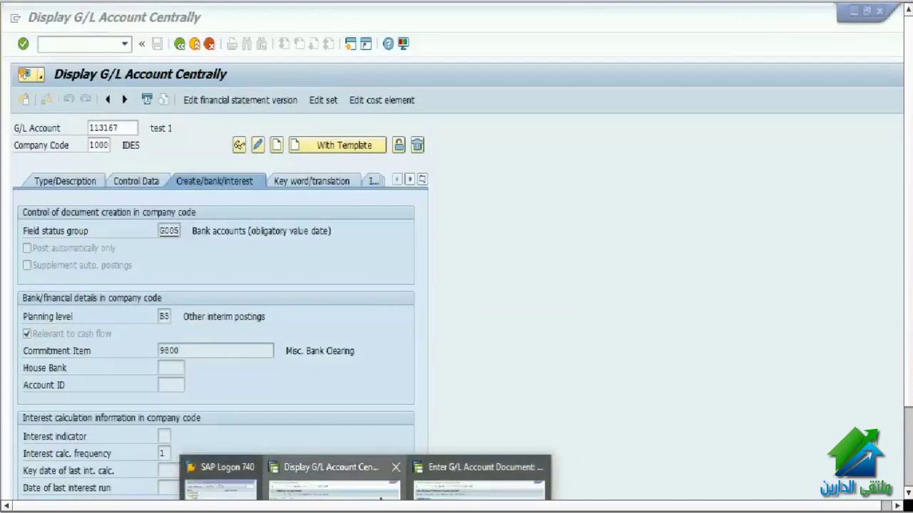
left_click(87, 182)
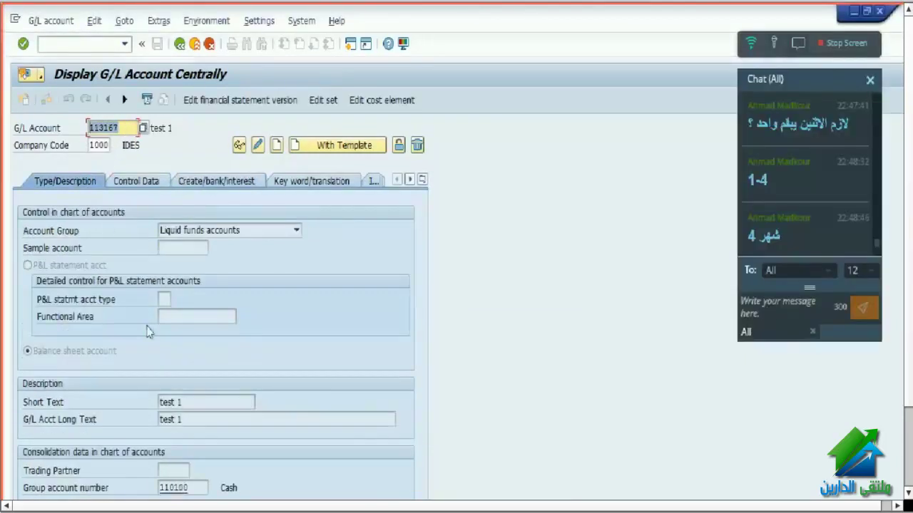
left_click(170, 403)
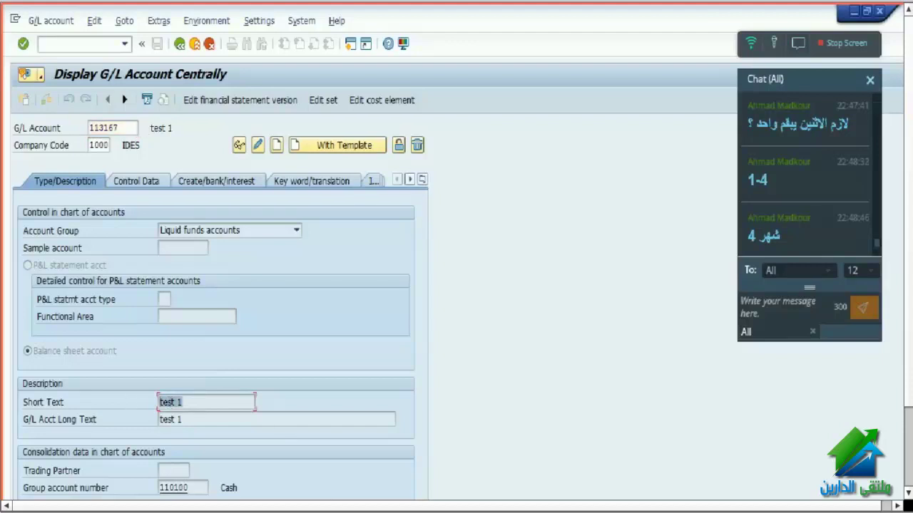
- Enter 113167 as the first line's G/L account, then return to its master record display
left_click(478, 490)
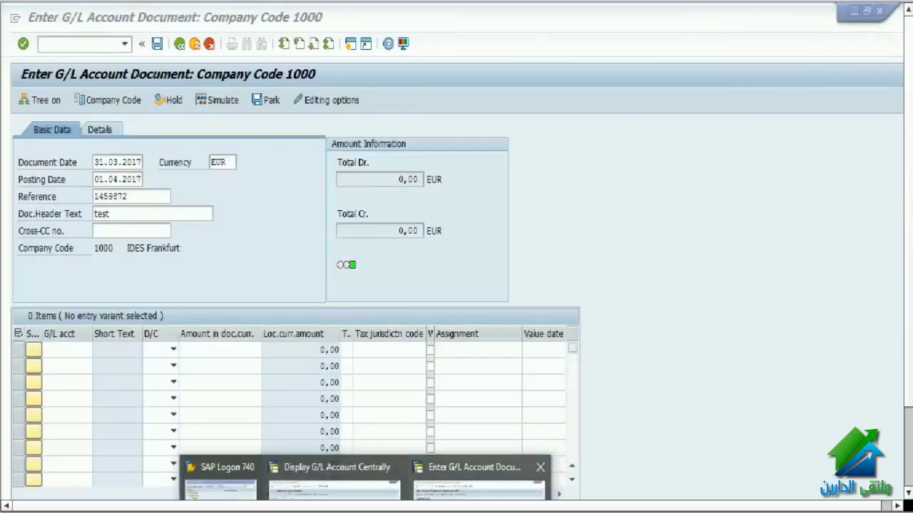
left_click(48, 348)
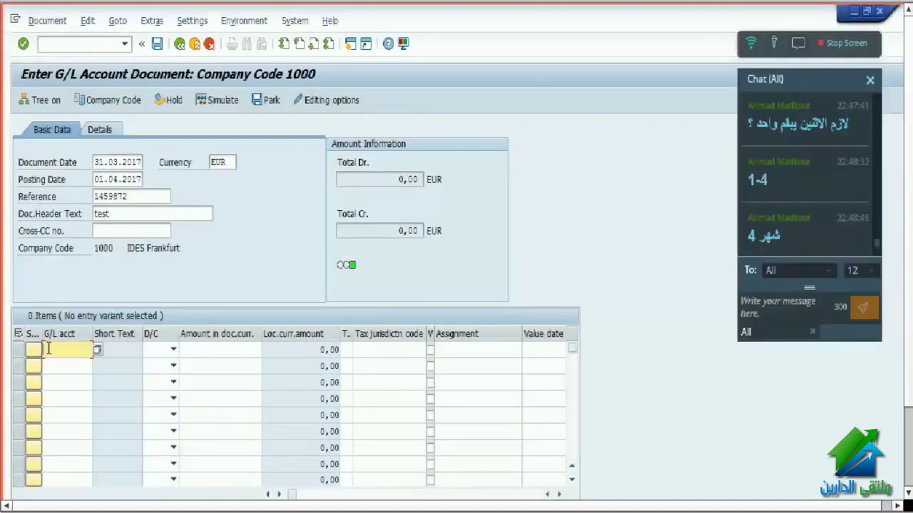
type("113167")
key("Return")
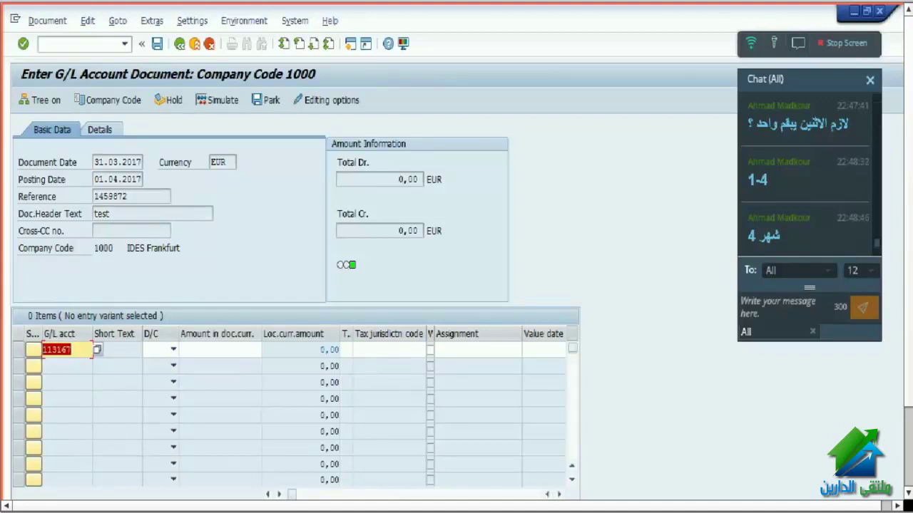
left_click(335, 465)
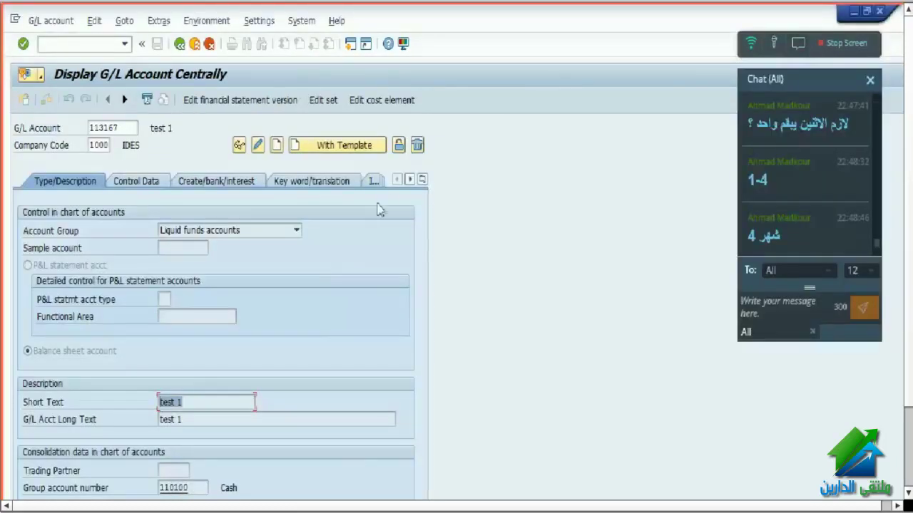
- Unblock 113167 for creation, posting, planning and company code 1000 posting, and save
left_click(399, 147)
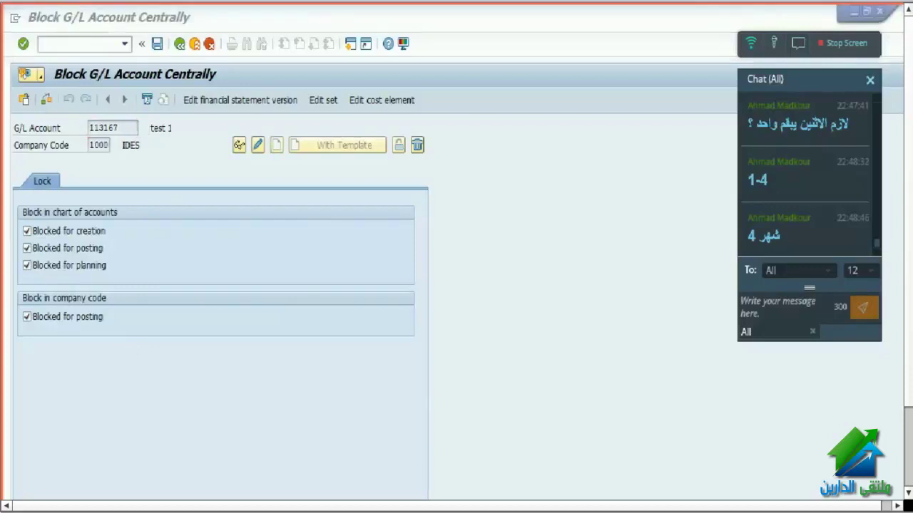
left_click(350, 433)
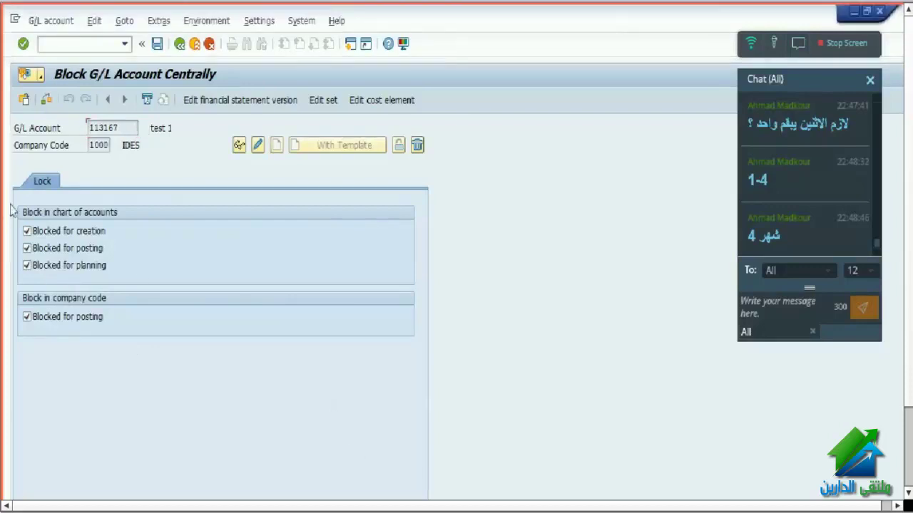
left_click(50, 231)
left_click(51, 249)
left_click(61, 266)
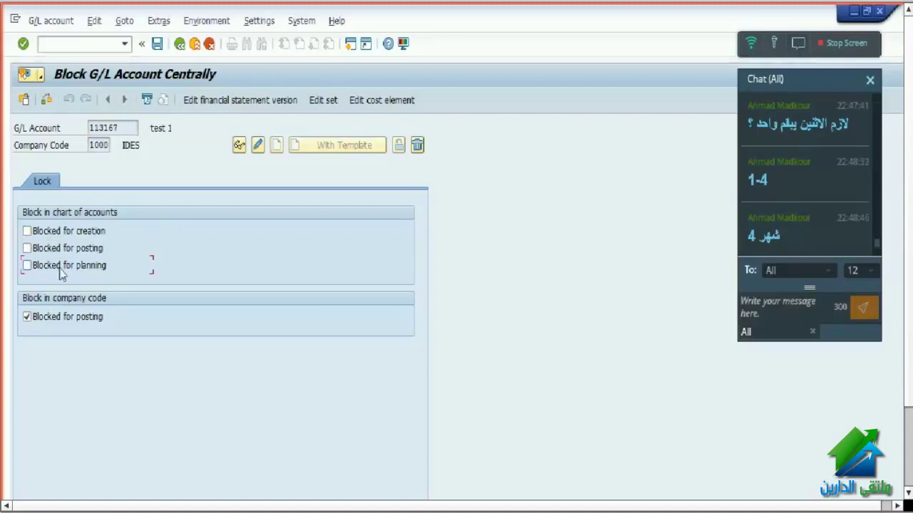
left_click(68, 319)
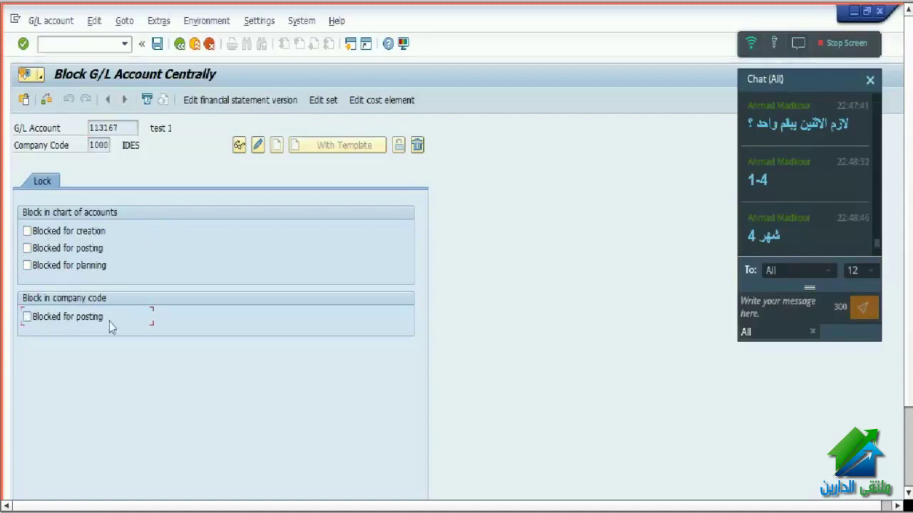
left_click(157, 45)
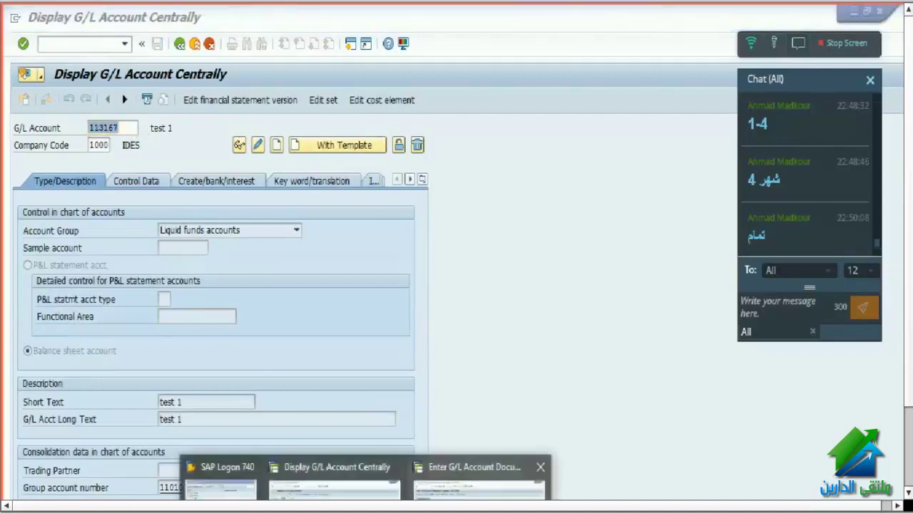
left_click(520, 488)
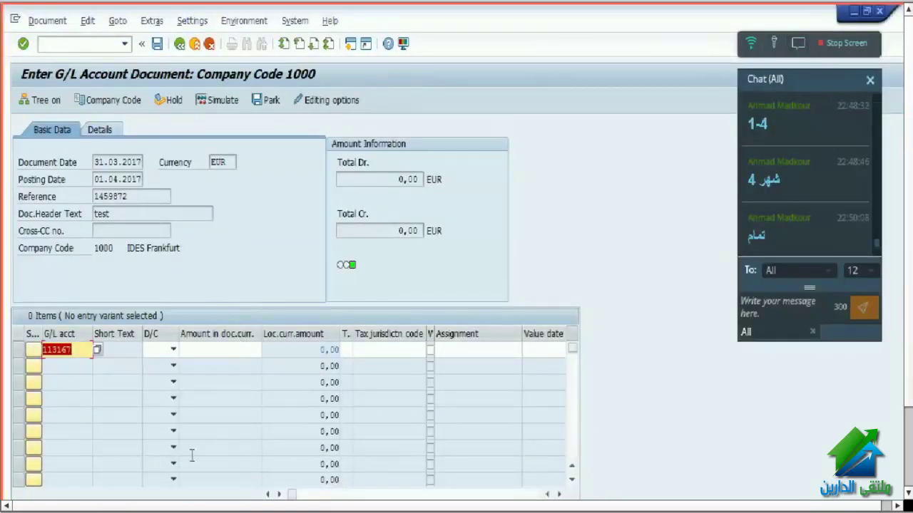
- Restart FB50 with document date 31032017 and posting date 01042017
left_click(84, 43)
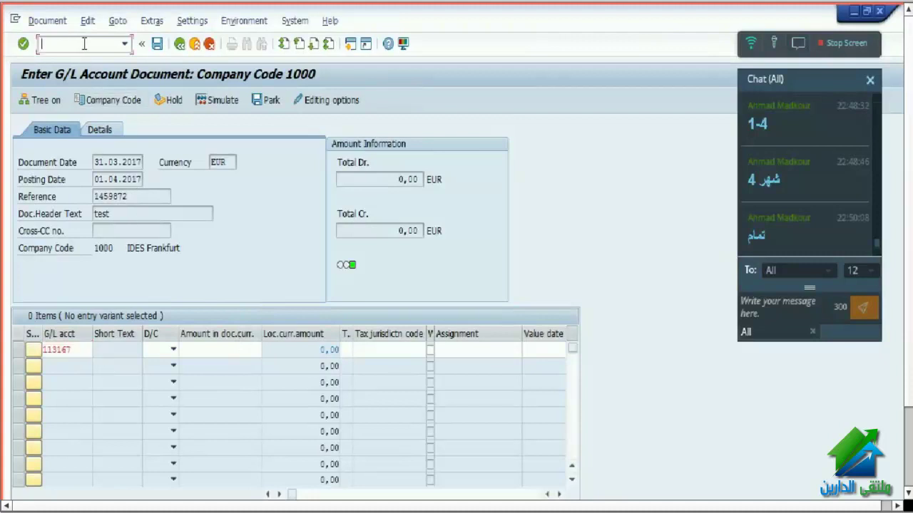
type("/n fb50")
key("Return")
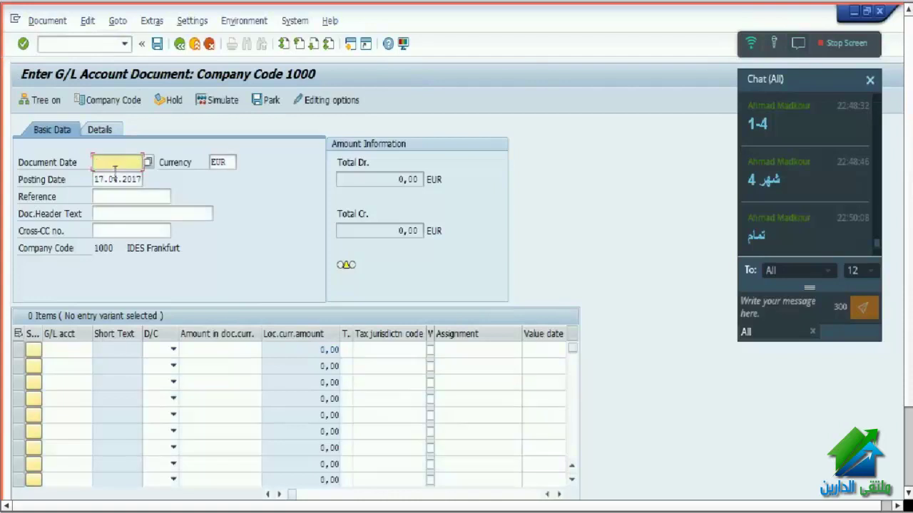
left_click(114, 163)
left_click(114, 178)
left_click_drag(94, 179, 169, 176)
type("01042017")
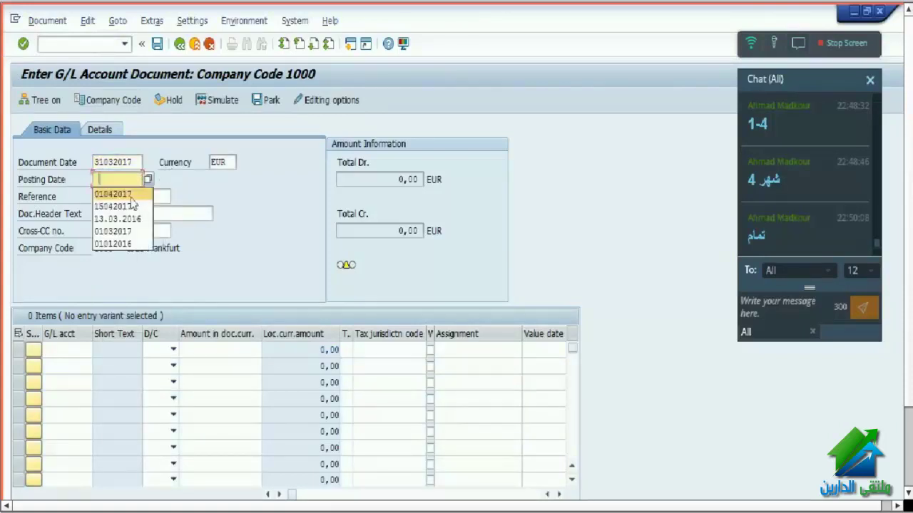
- Put account 113167 on line one, with Reference 1459872 and header text 'test'
left_click(81, 351)
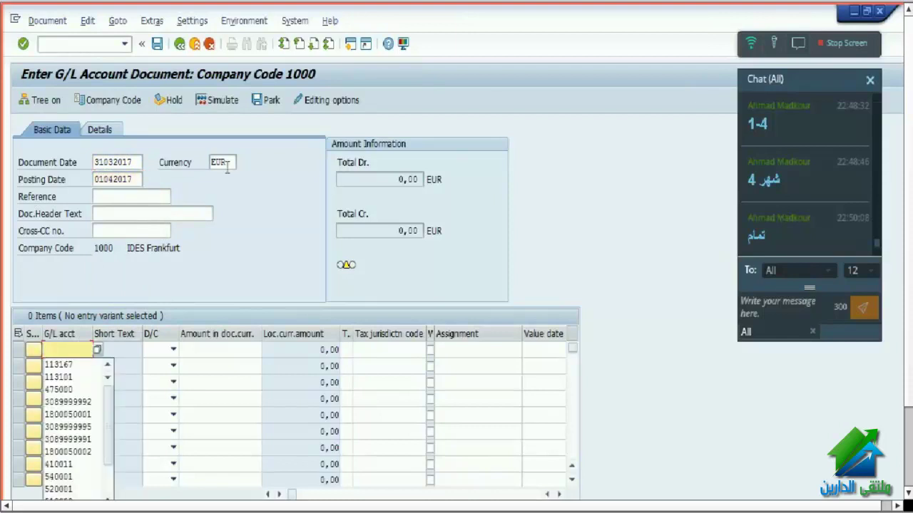
key("Down")
key("Return")
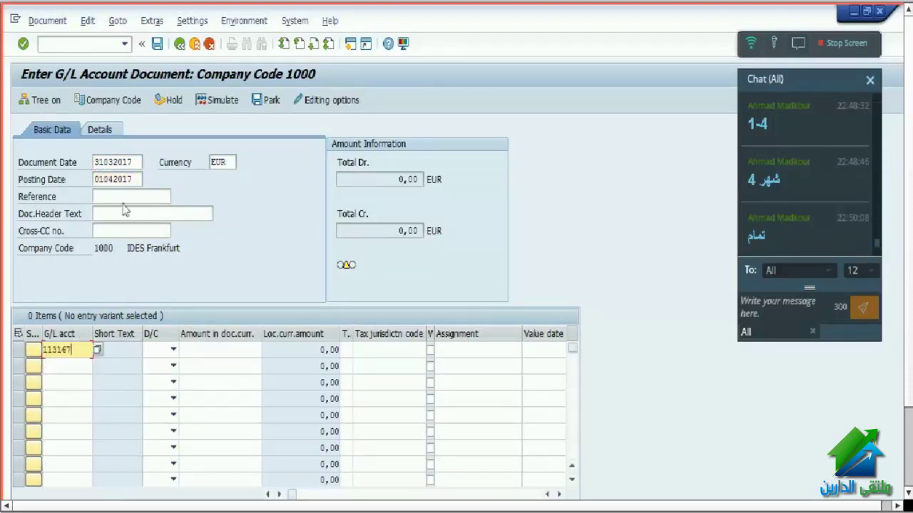
left_click(134, 193)
left_click(138, 213)
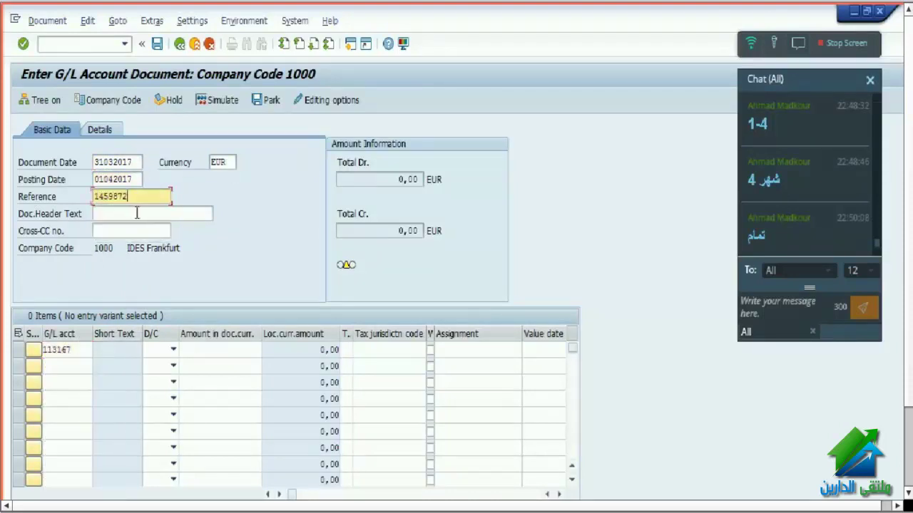
left_click(138, 213)
left_click(140, 228)
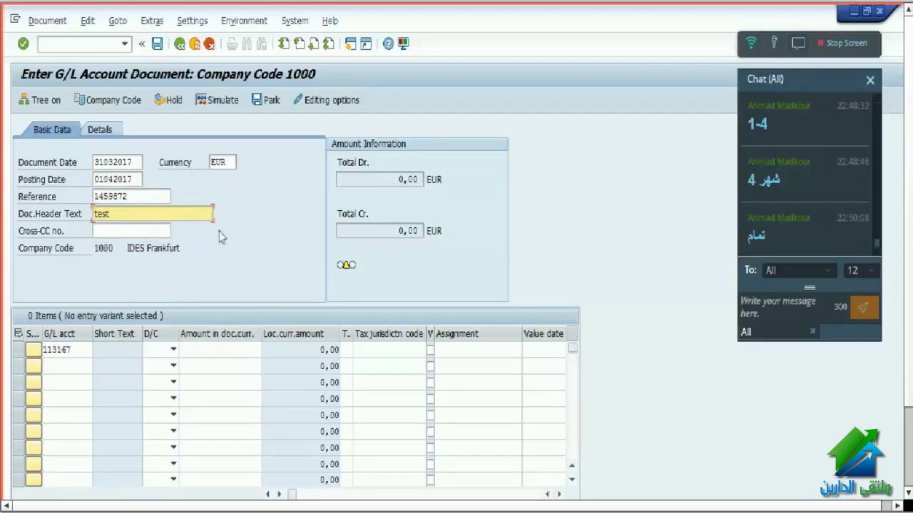
- Mark line one as a debit and validate the line item
left_click(172, 350)
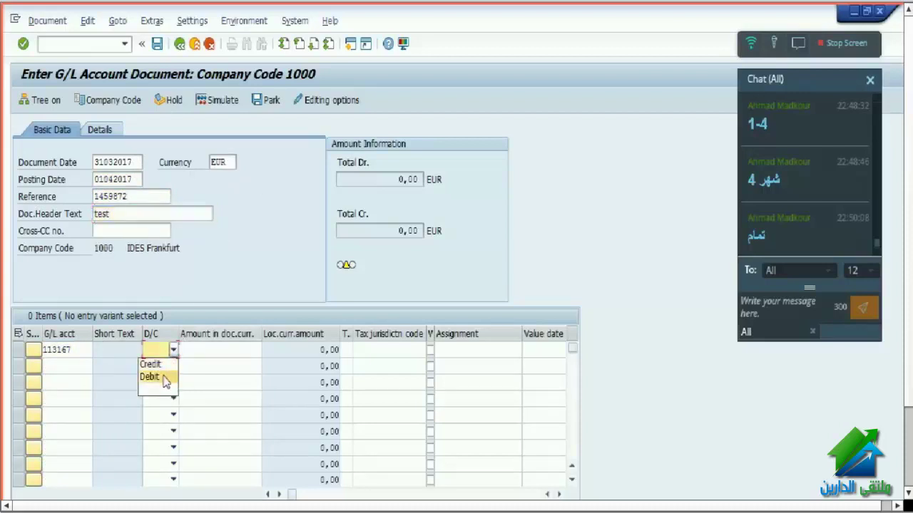
left_click(163, 375)
key("Return")
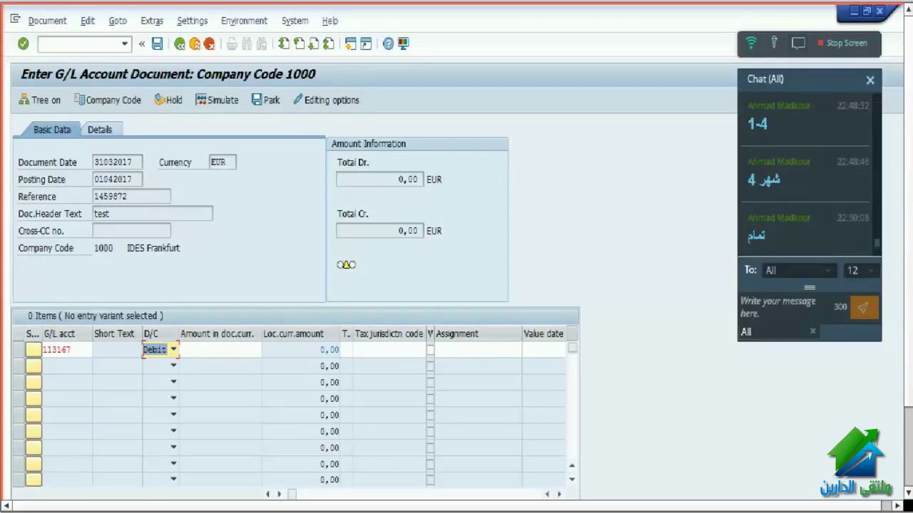
key("Return")
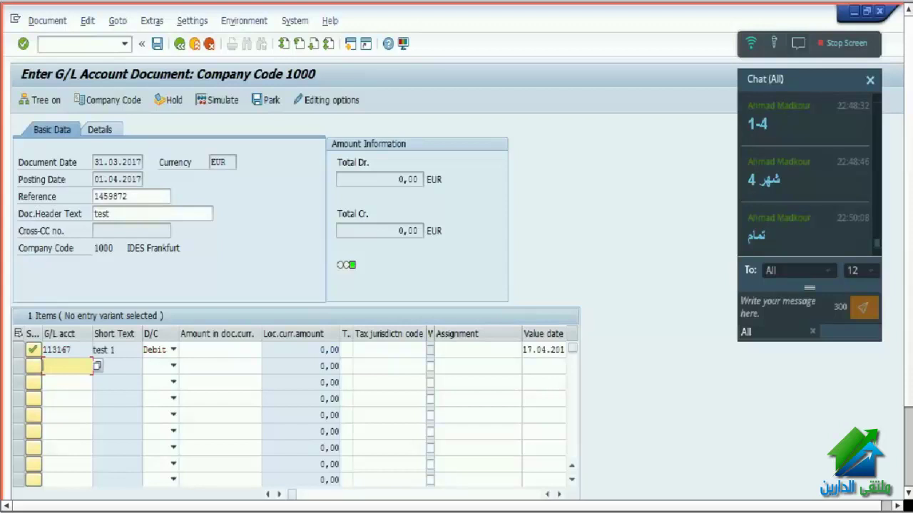
mouse_move(363, 508)
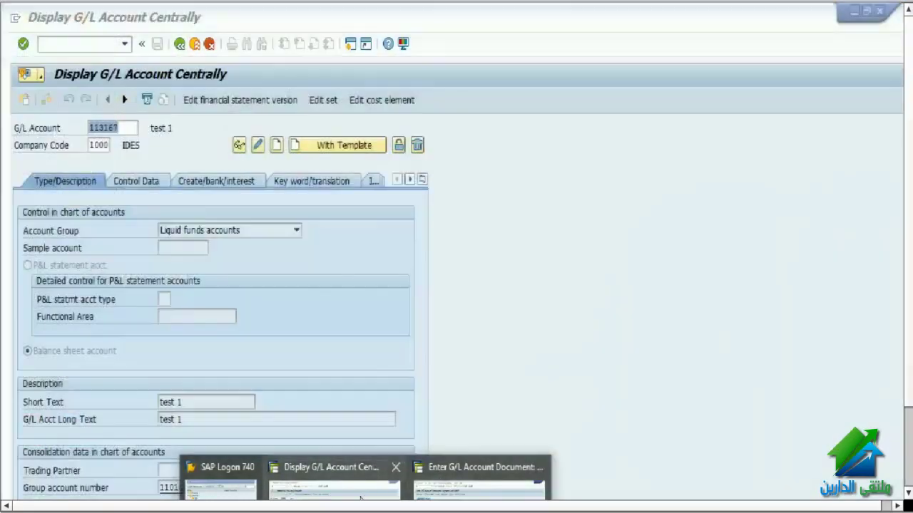
- Clear account 113167's chart-of-accounts and company-code deletion flags and save
left_click(369, 490)
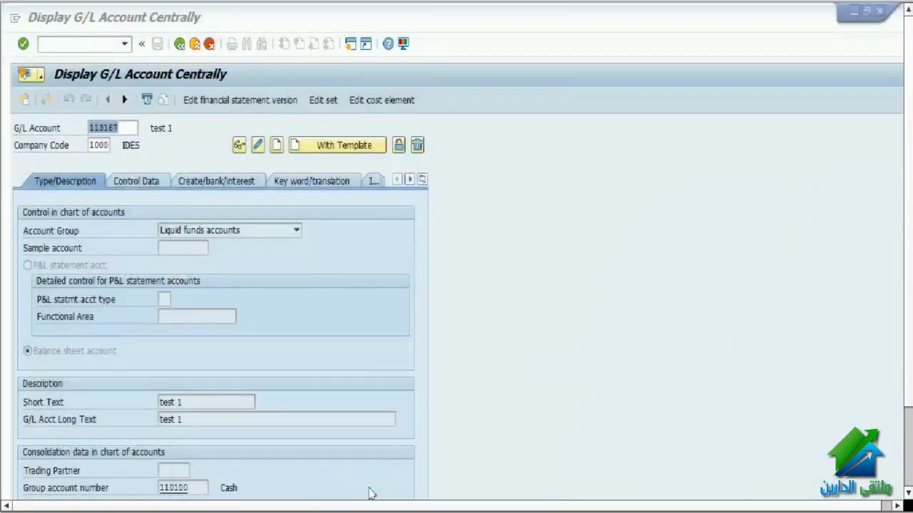
left_click(418, 147)
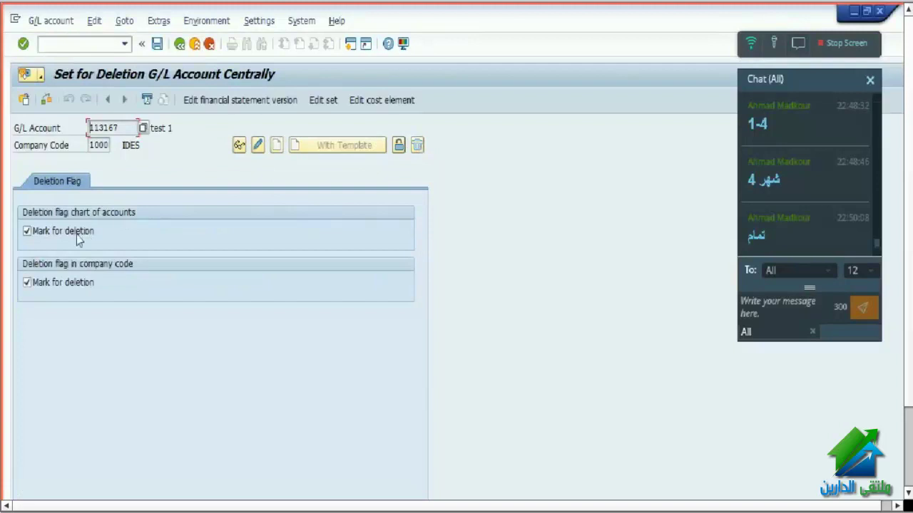
left_click(74, 235)
left_click(80, 283)
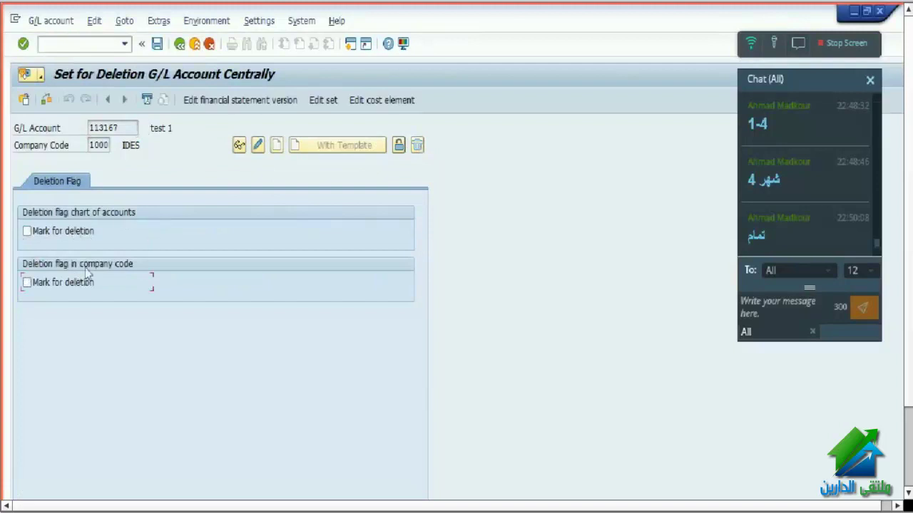
left_click(155, 46)
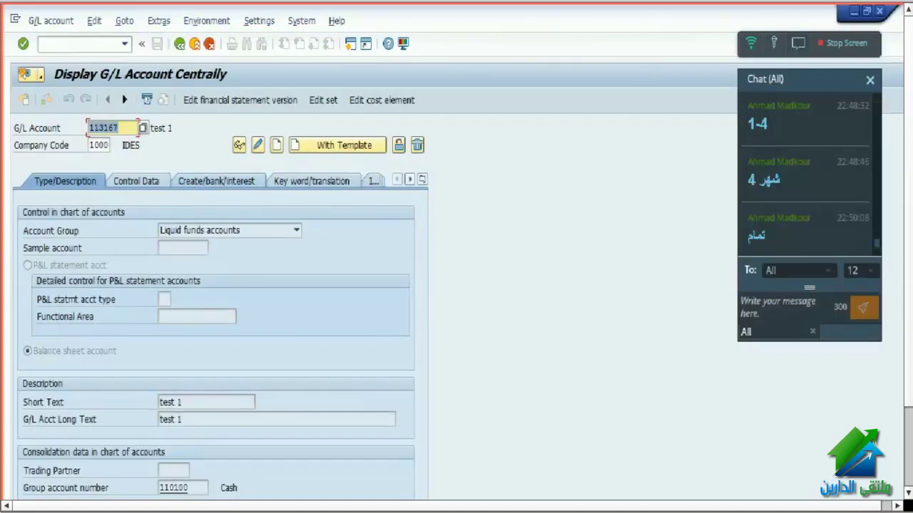
mouse_move(370, 507)
left_click(428, 468)
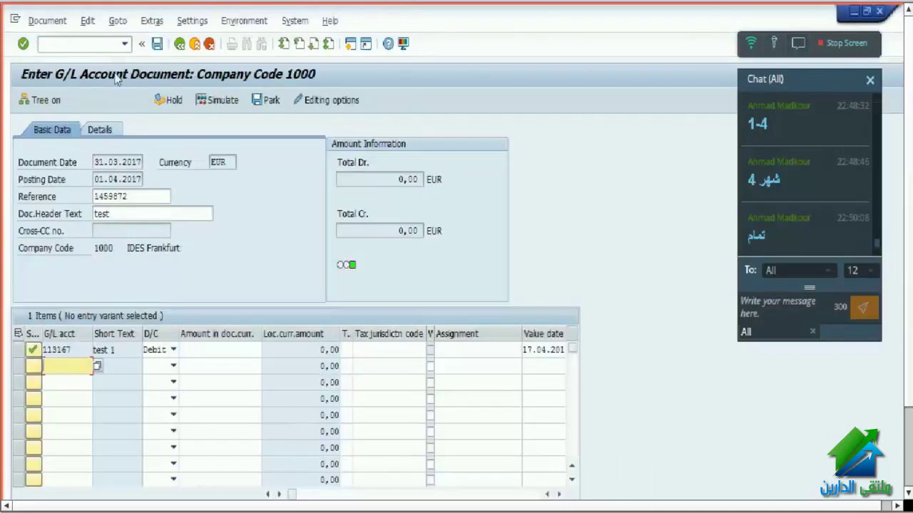
- Re-check the existing line item, then restart the G/L document entry transaction
left_click(104, 44)
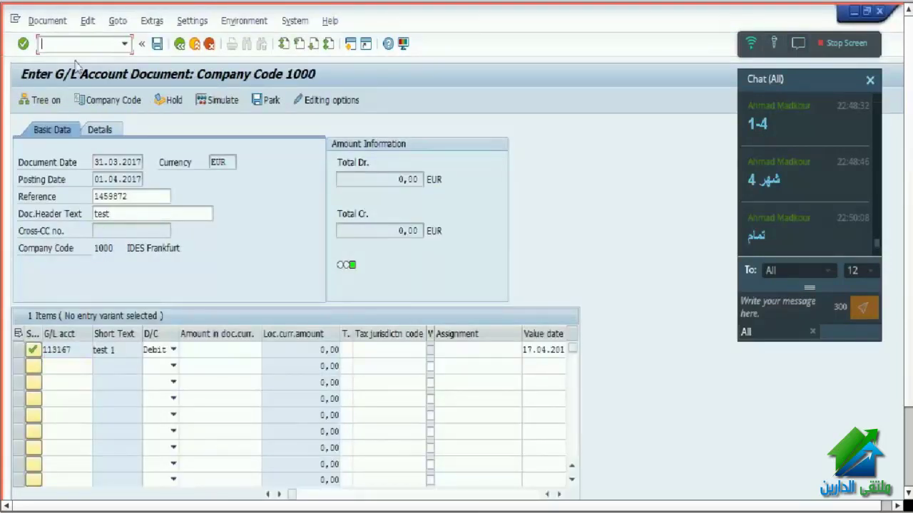
key("Return")
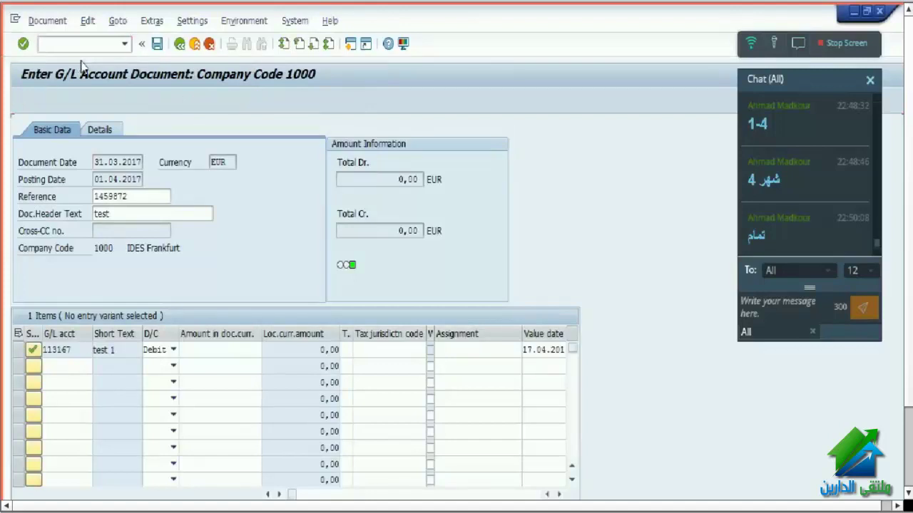
left_click(97, 366)
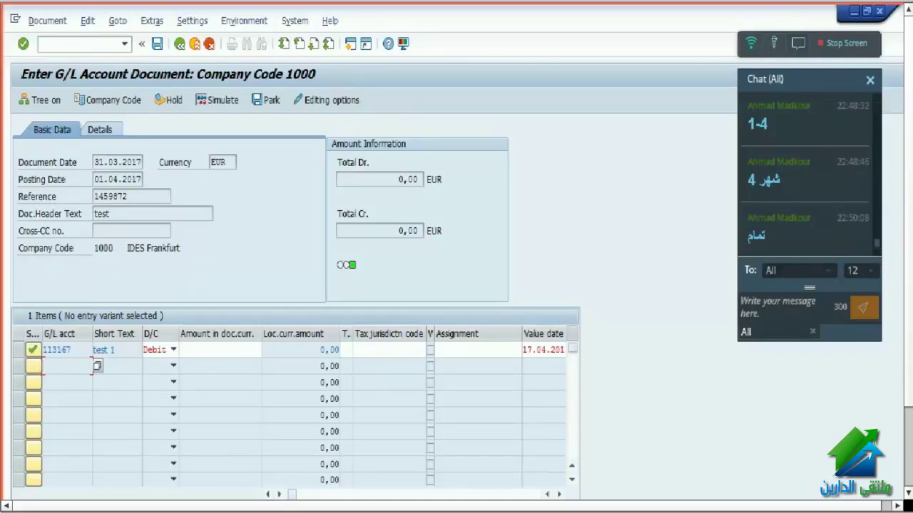
left_click(67, 45)
type("/n fb50")
key("Return")
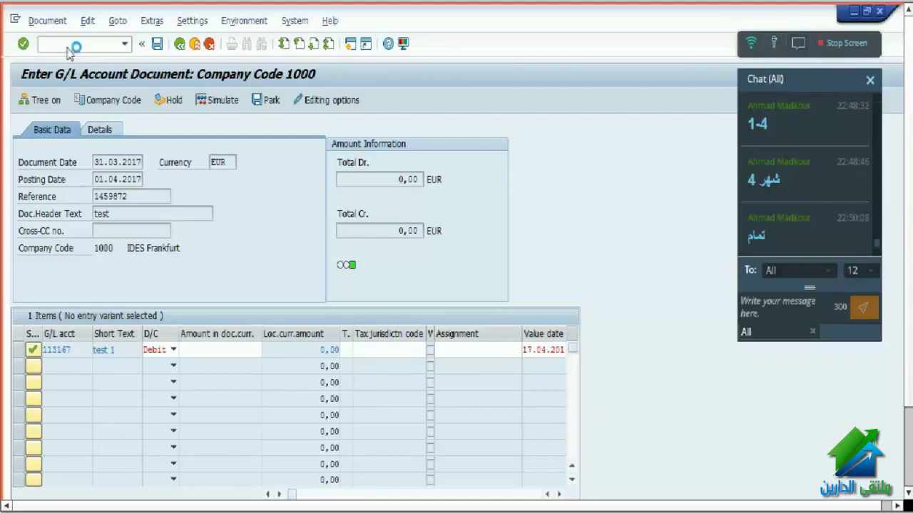
- Set document date 31032017 and a debit line for account 113167, then validate it
left_click(100, 162)
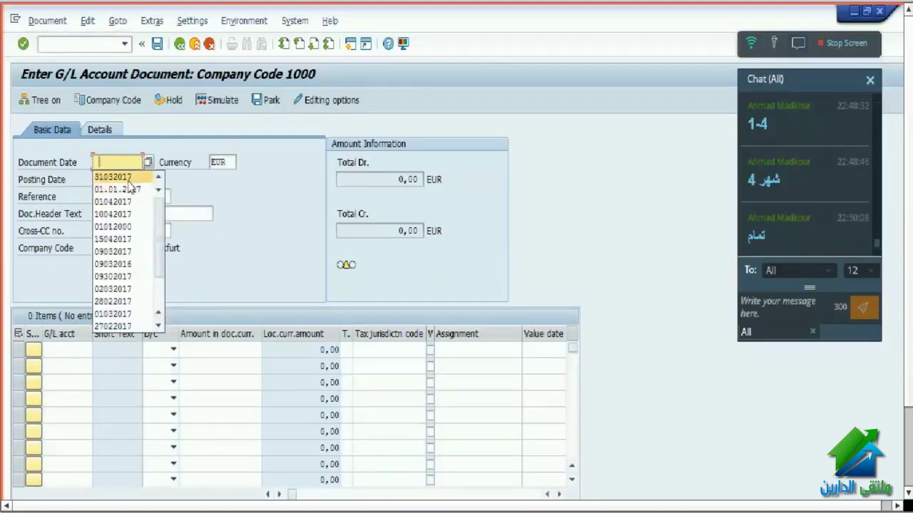
left_click(124, 177)
left_click(73, 351)
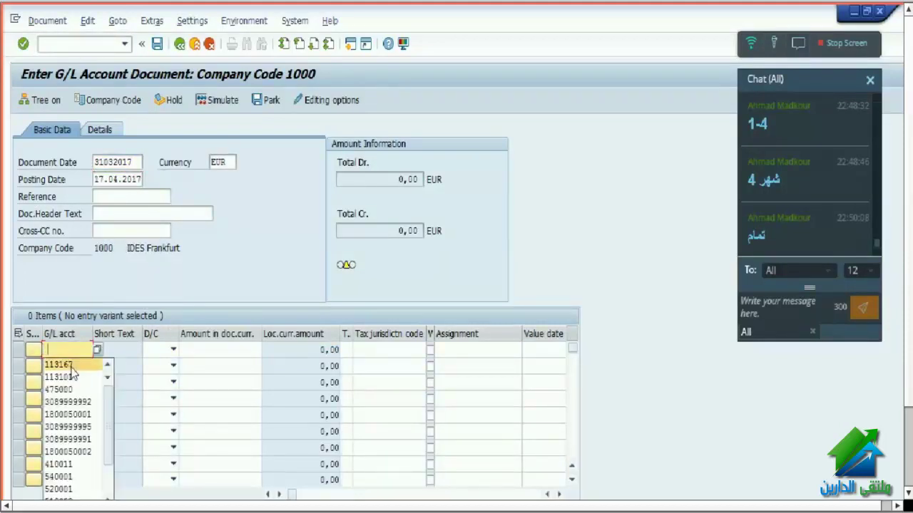
left_click(74, 365)
left_click(170, 349)
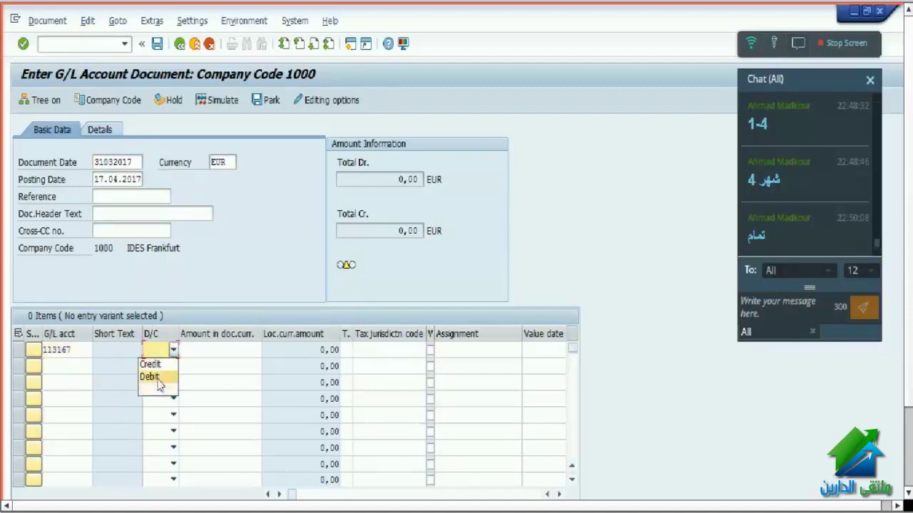
left_click(159, 377)
key("Return")
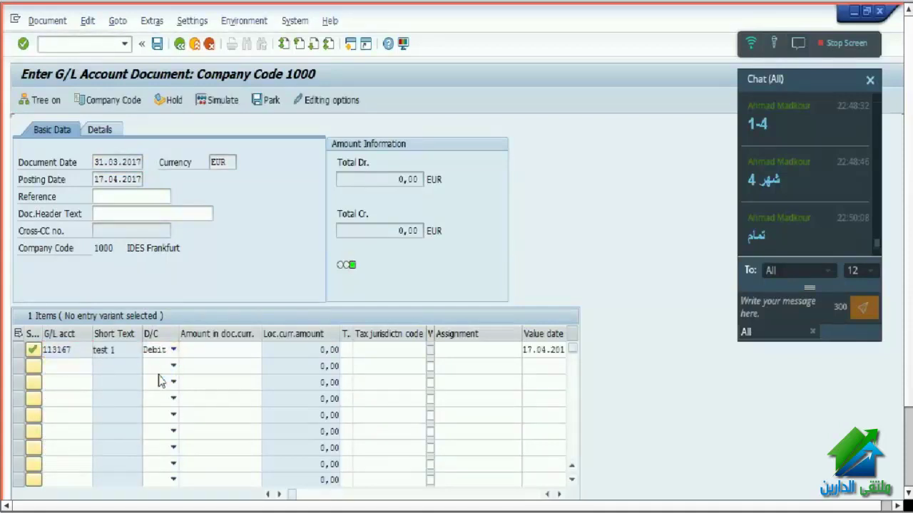
- Give line one an amount of 1000 and switch it to a credit
left_click(200, 349)
type("1000")
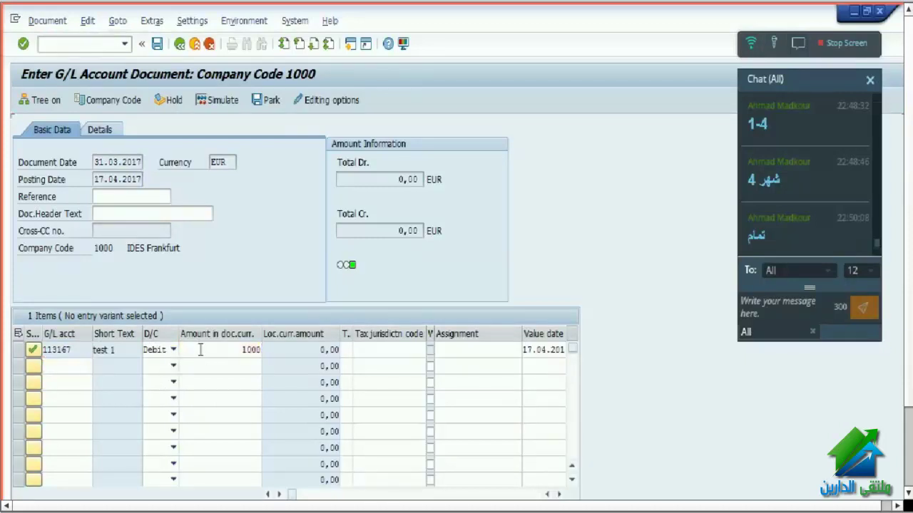
key("Return")
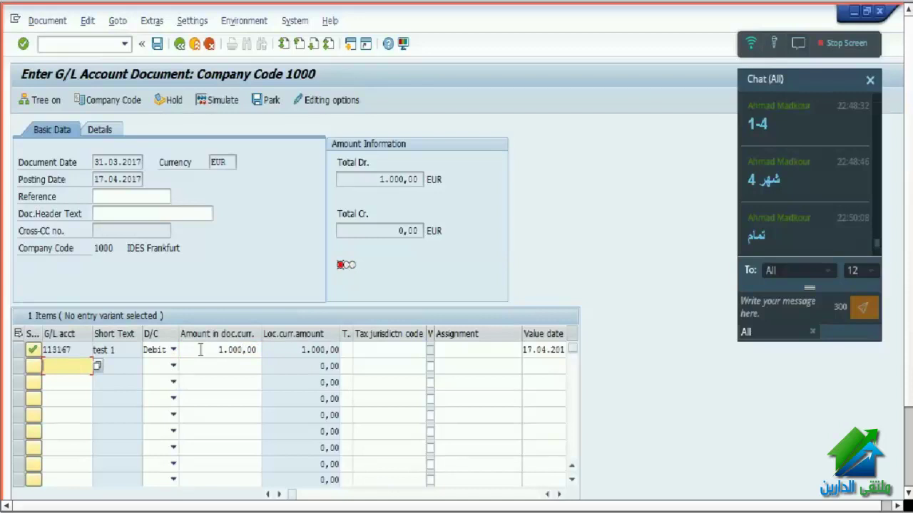
left_click(18, 359)
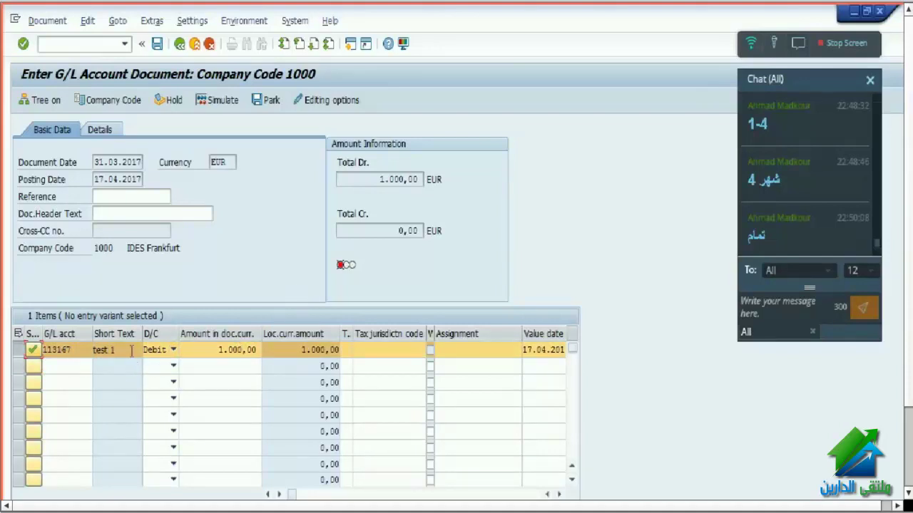
left_click(173, 351)
left_click(156, 364)
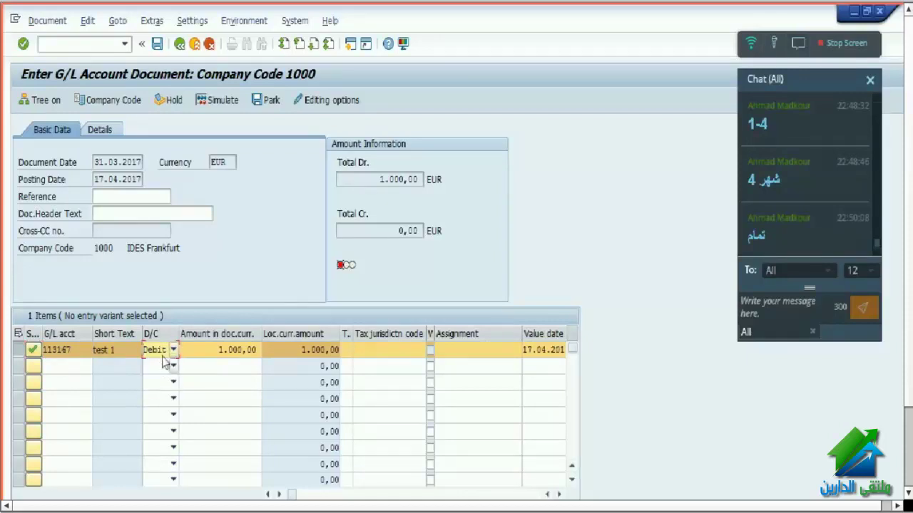
left_click(163, 356)
left_click(162, 367)
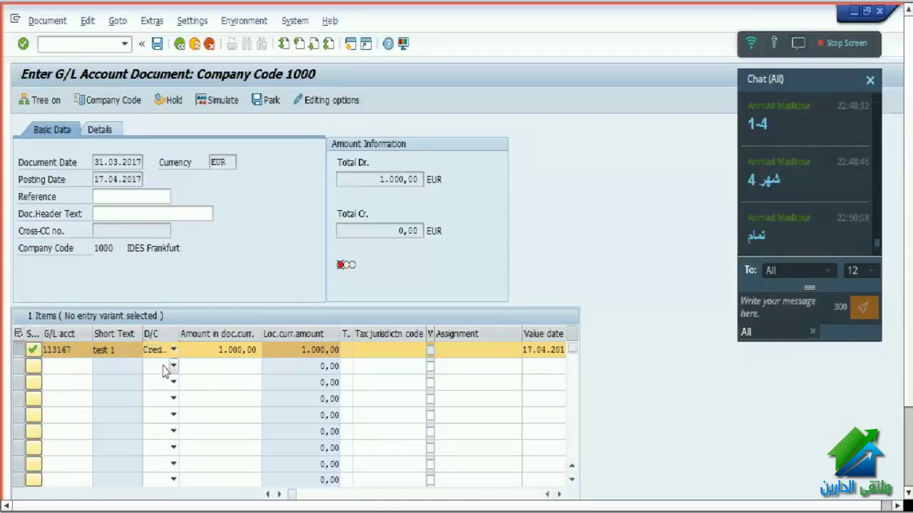
key("Return")
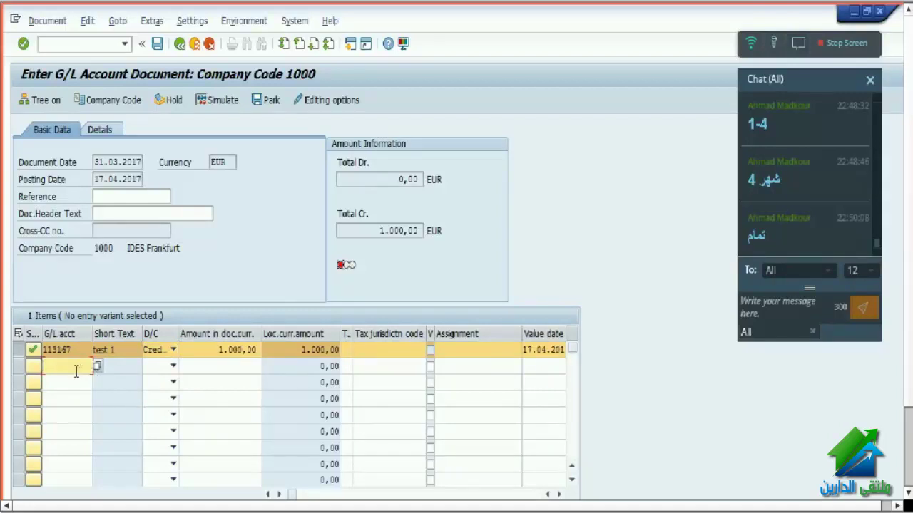
- Select line one's account number 113167, then move to the second line's account
left_click(79, 351)
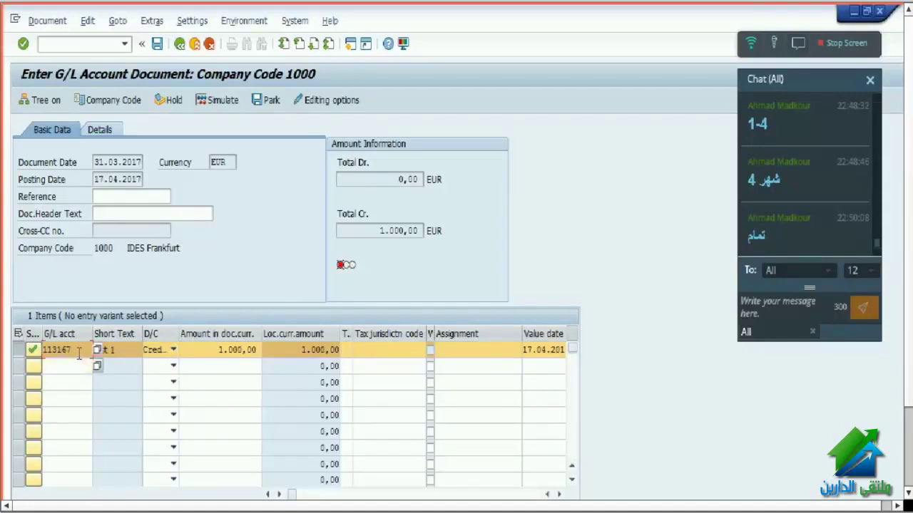
left_click_drag(79, 352, 43, 350)
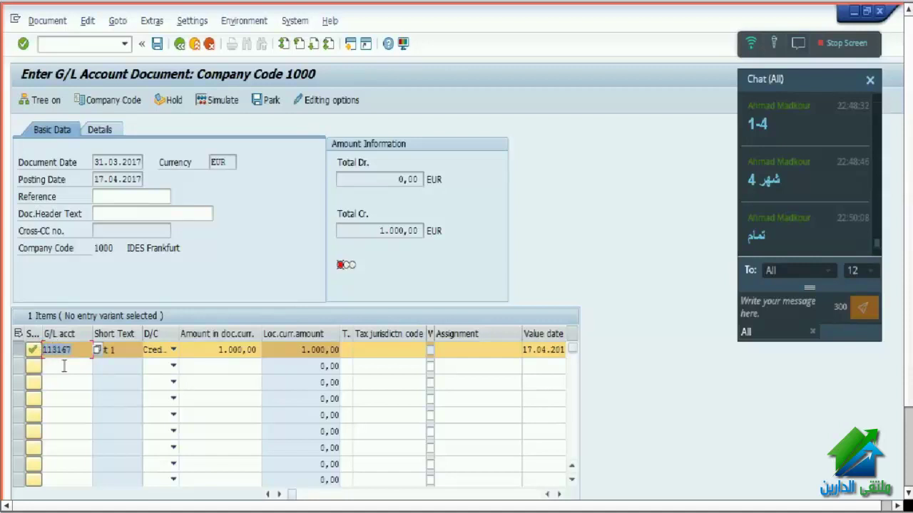
left_click(65, 365)
- Search accounts with long text *car* and take 475000 'Company car costs test' for line two
left_click(72, 368)
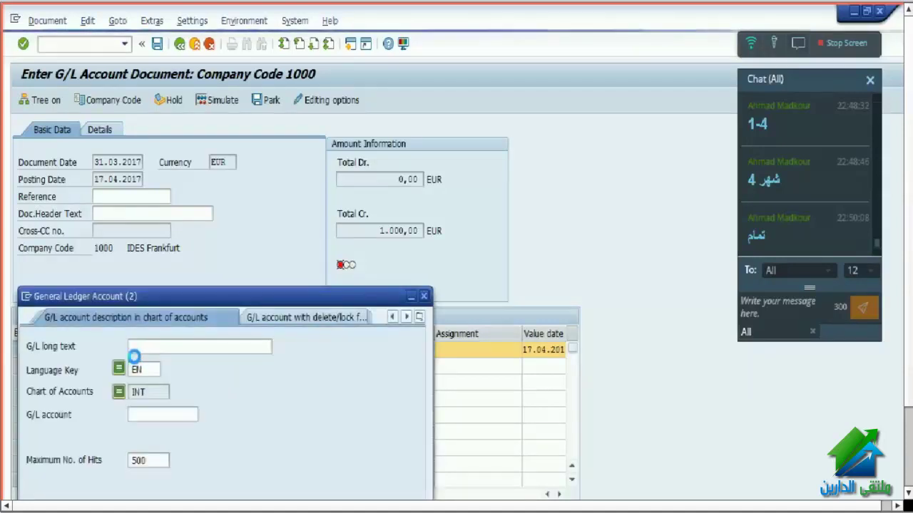
type("**")
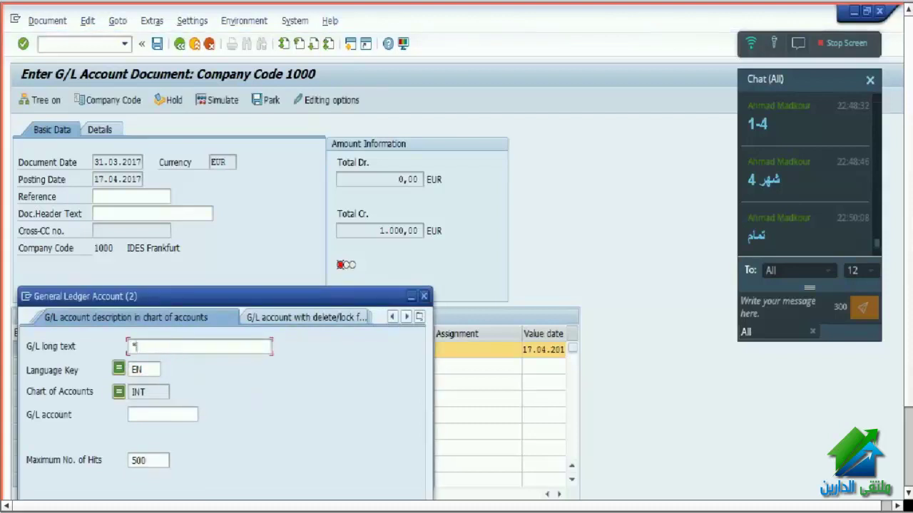
type("car")
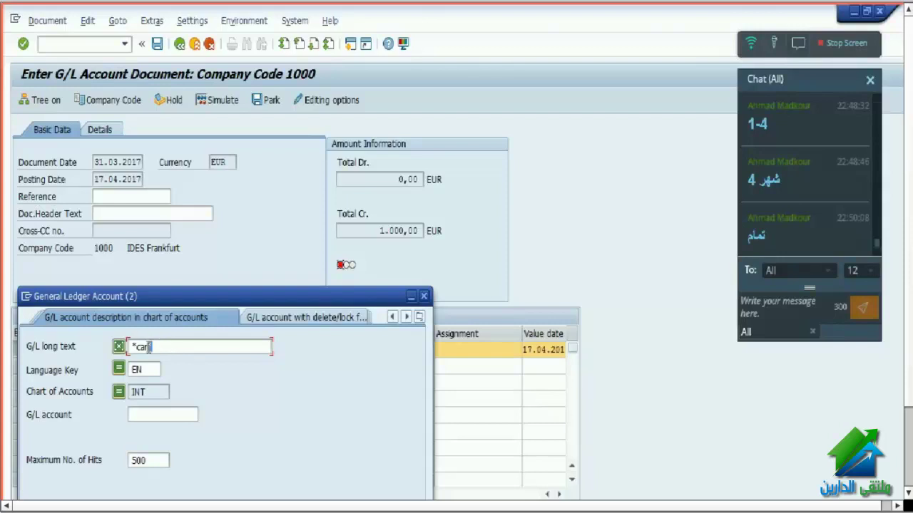
left_click_drag(172, 346, 129, 347)
left_click(132, 346)
key("Return")
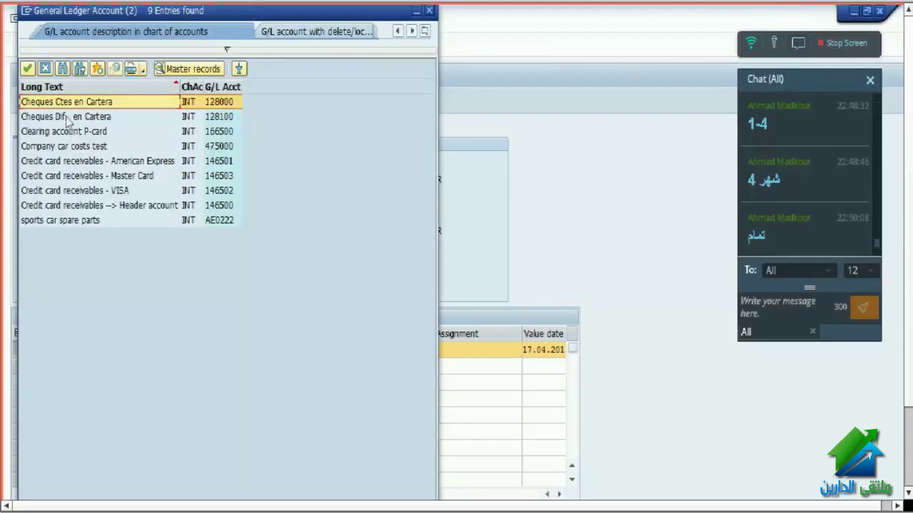
left_click(34, 147)
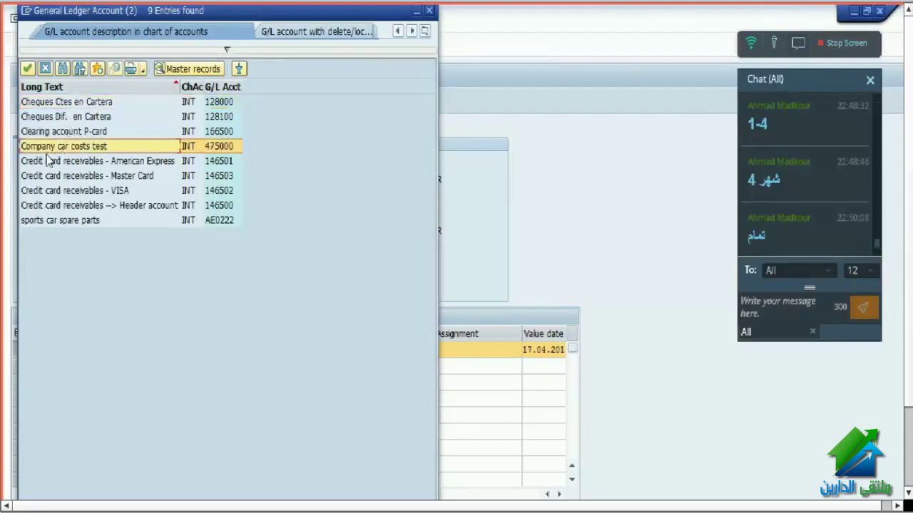
double_click(95, 147)
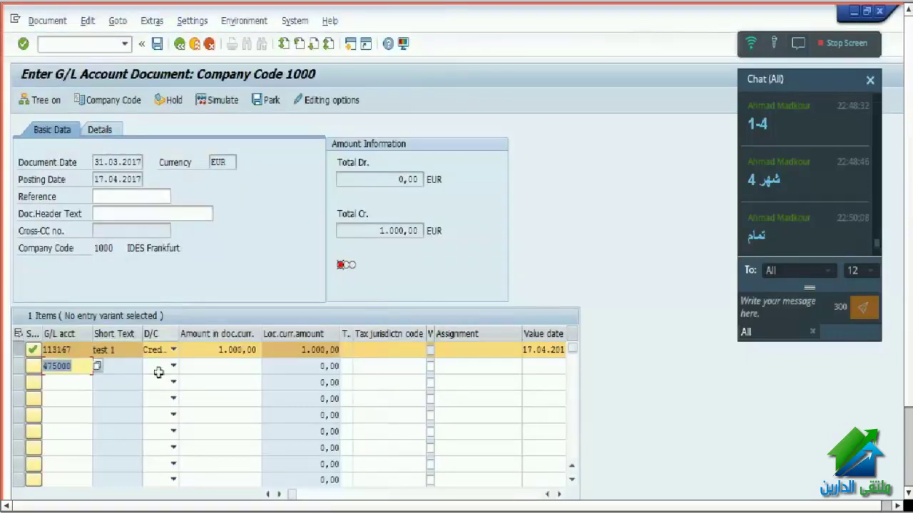
- Make the second line a debit and set the header text to 'مصاريف سيارات'
left_click(159, 368)
left_click(154, 393)
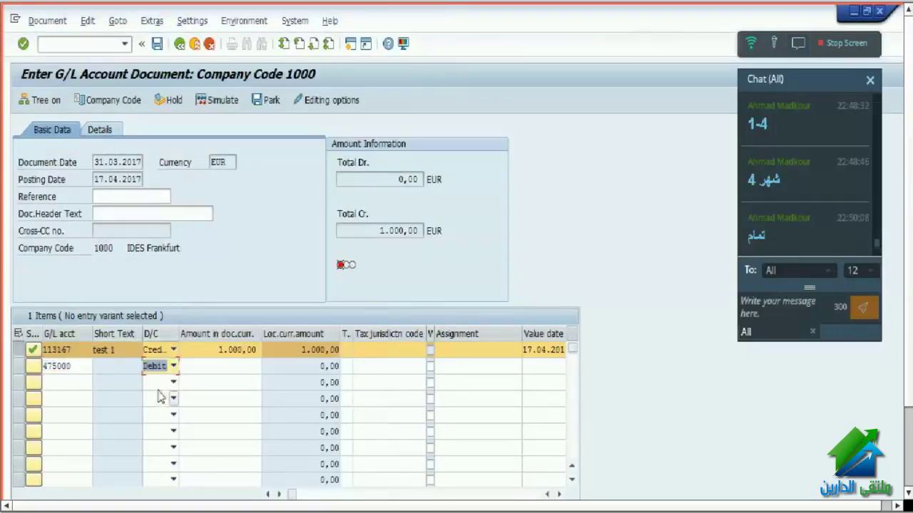
left_click(129, 212)
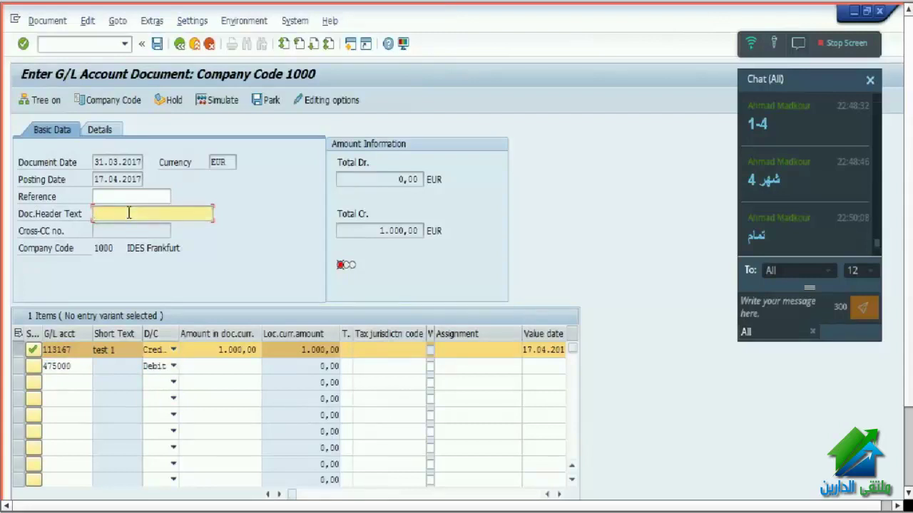
type("lw")
key("BackSpace")
key("BackSpace")
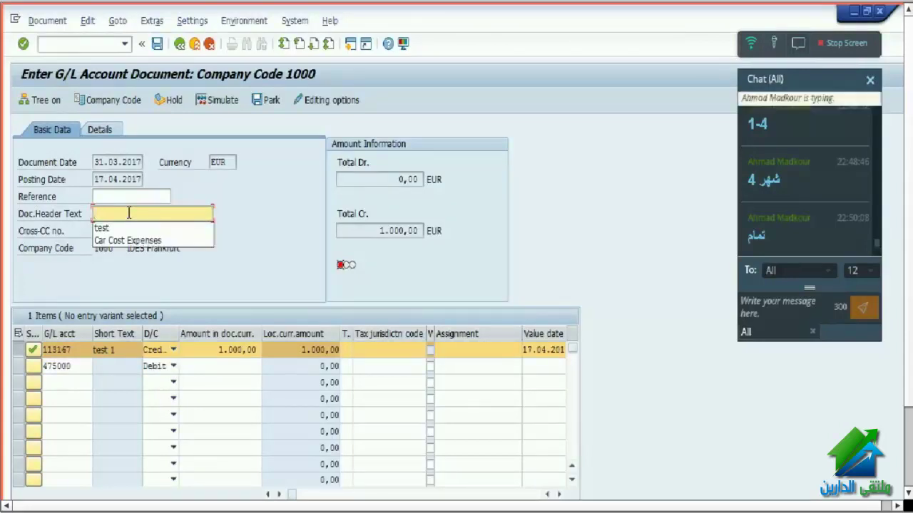
type("مصاري")
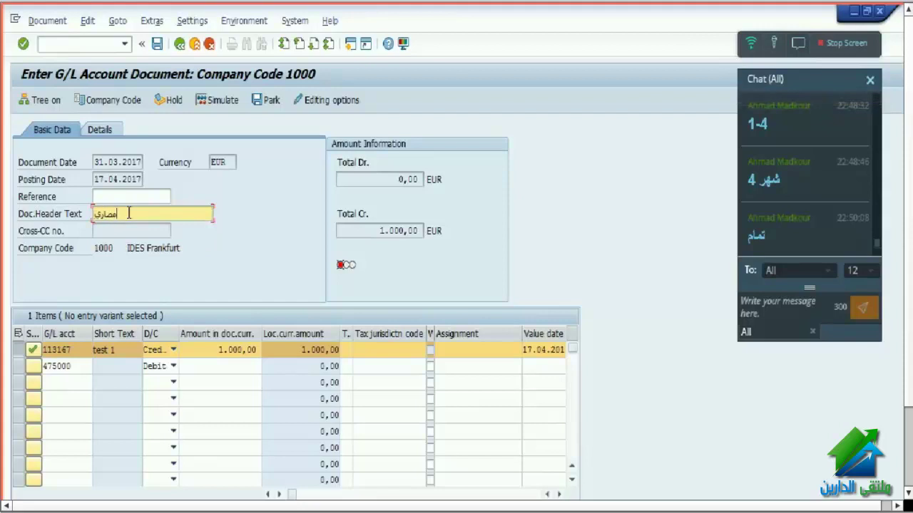
type("ف سيارات")
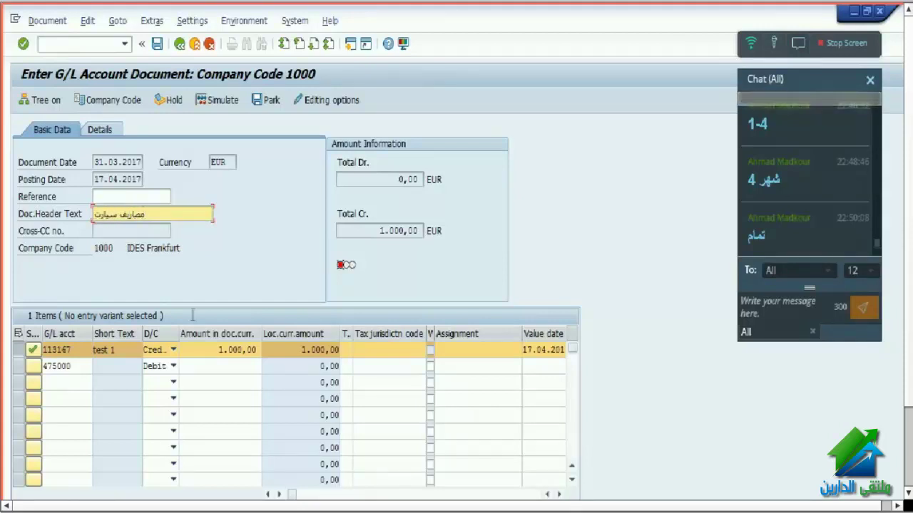
- Delete account number 475000 from the second line's G/L account
left_click(219, 367)
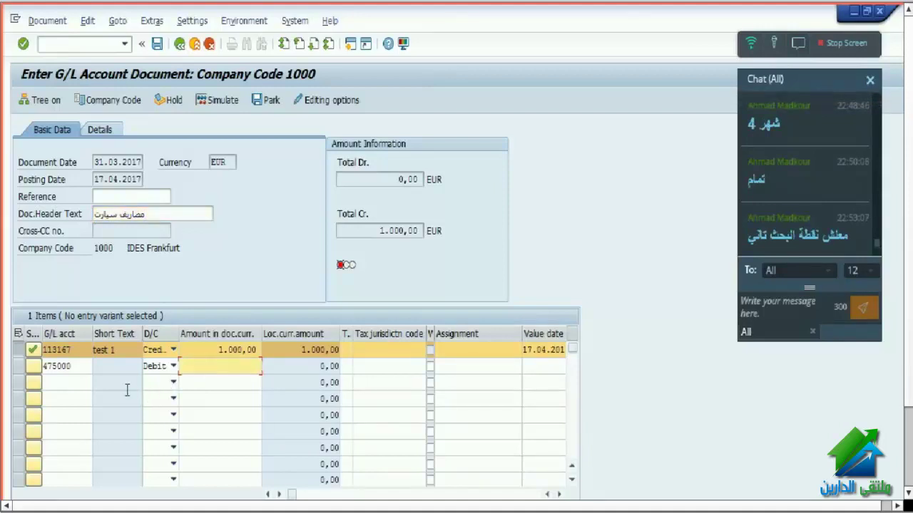
left_click(77, 367)
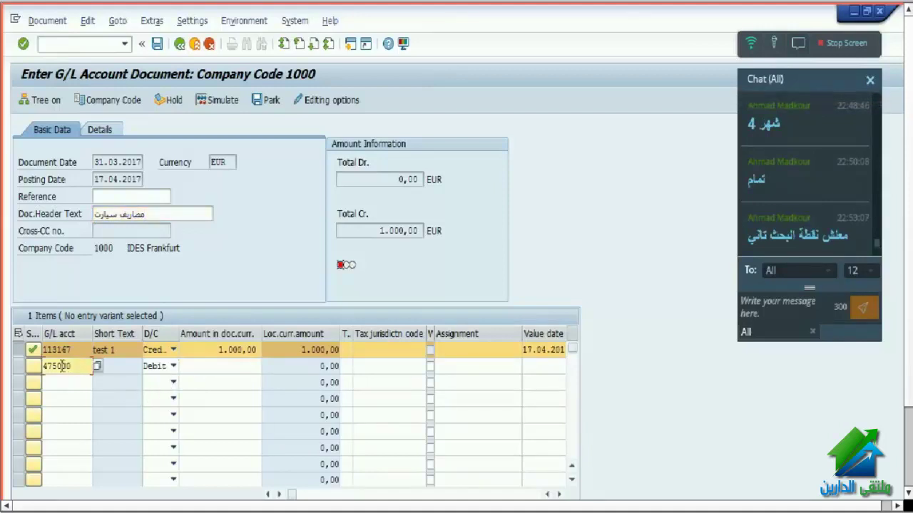
left_click_drag(77, 367, 42, 367)
left_click_drag(77, 368, 33, 368)
key("ctrl+c")
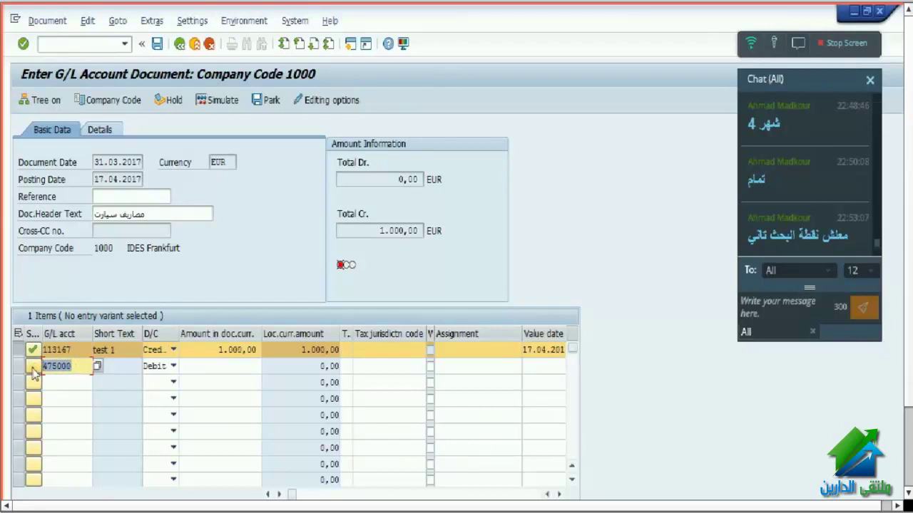
key("Delete")
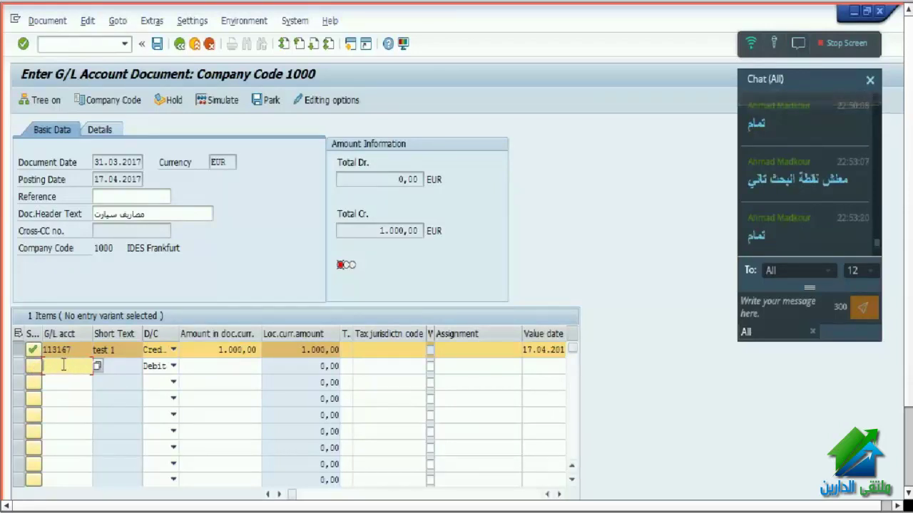
key("ctrl+v")
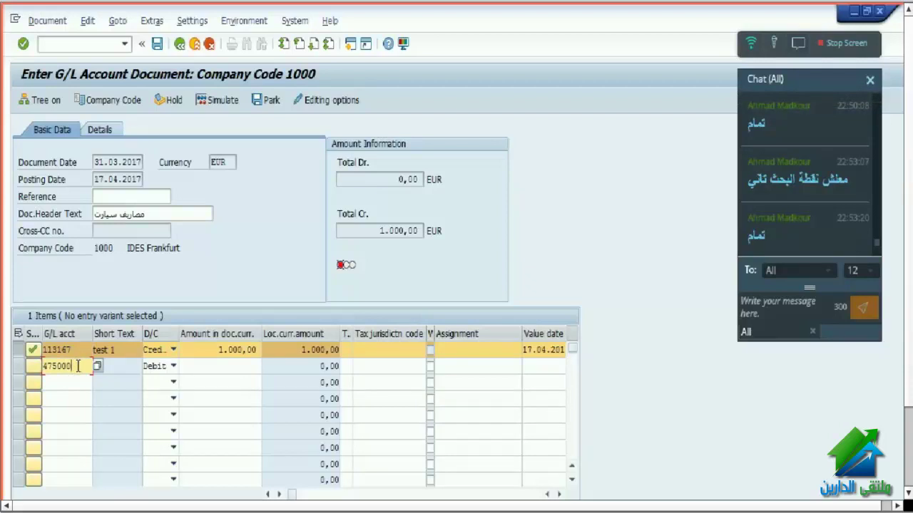
left_click_drag(79, 366, 35, 365)
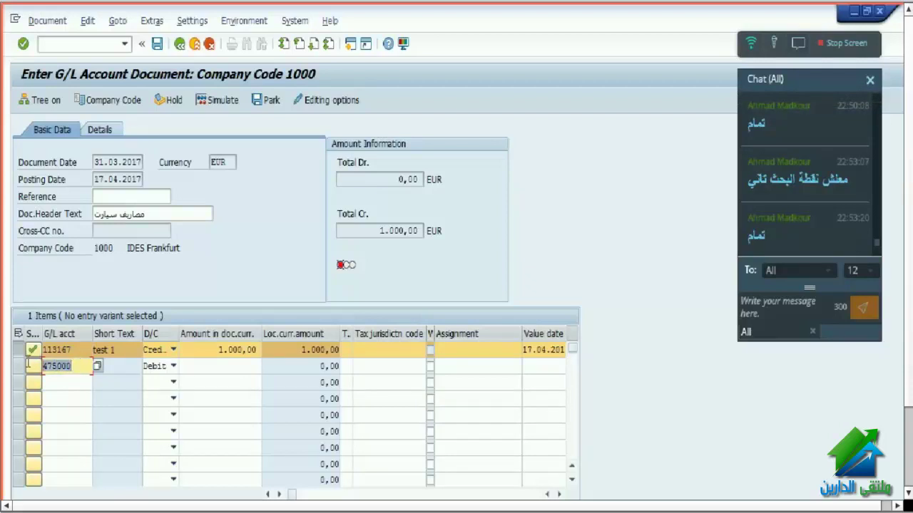
key("Delete")
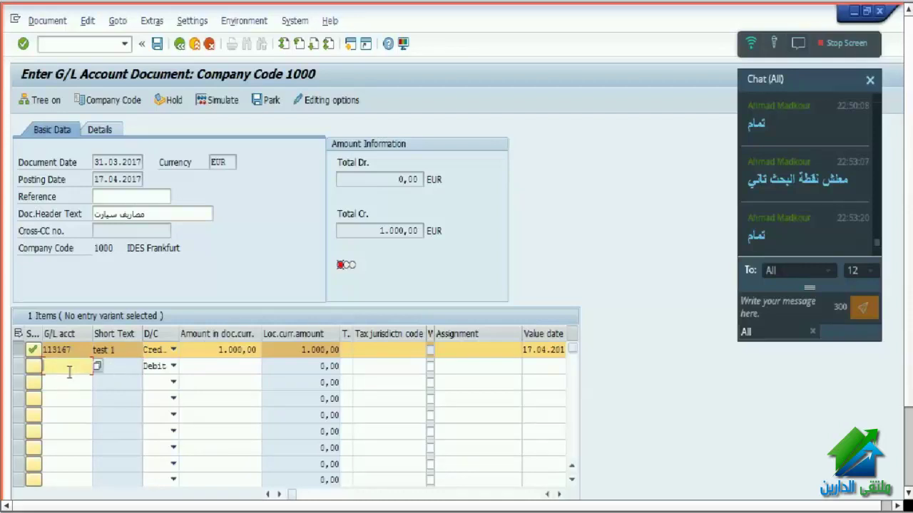
- Read the G/L account field help text and close it
key("Return")
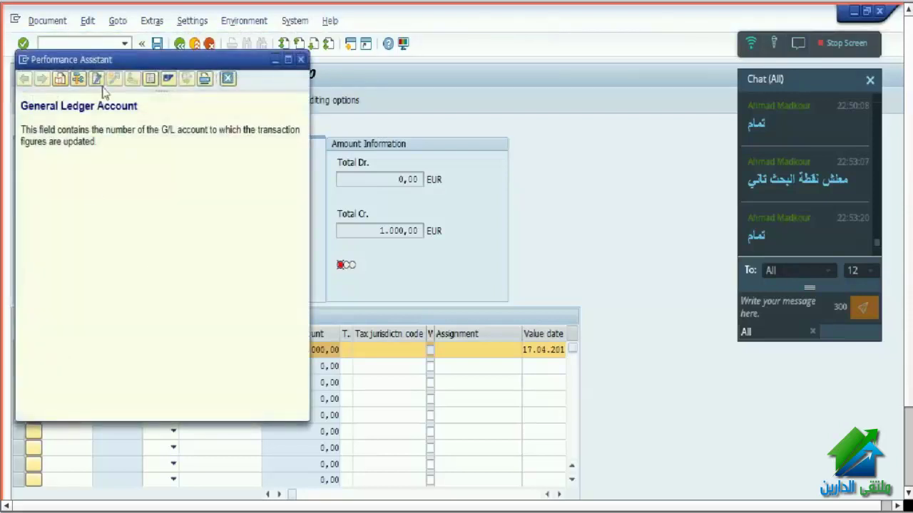
left_click_drag(21, 106, 223, 148)
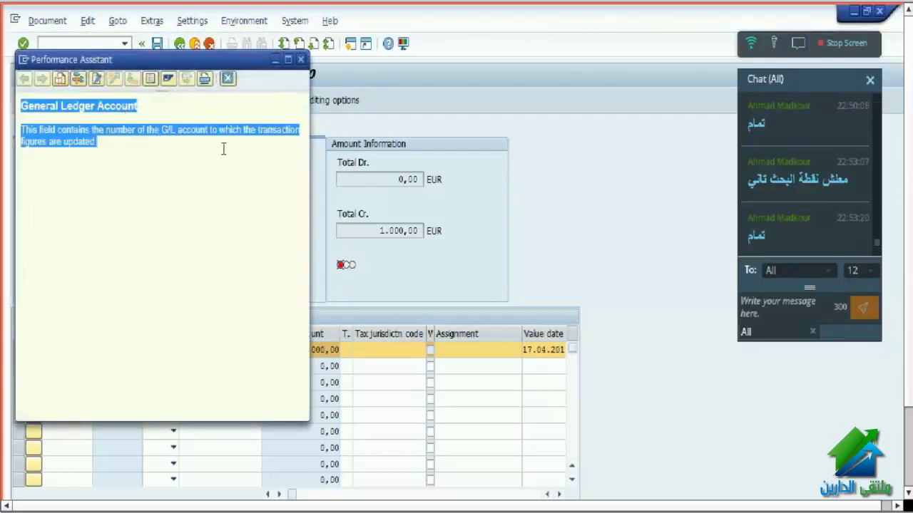
left_click(227, 79)
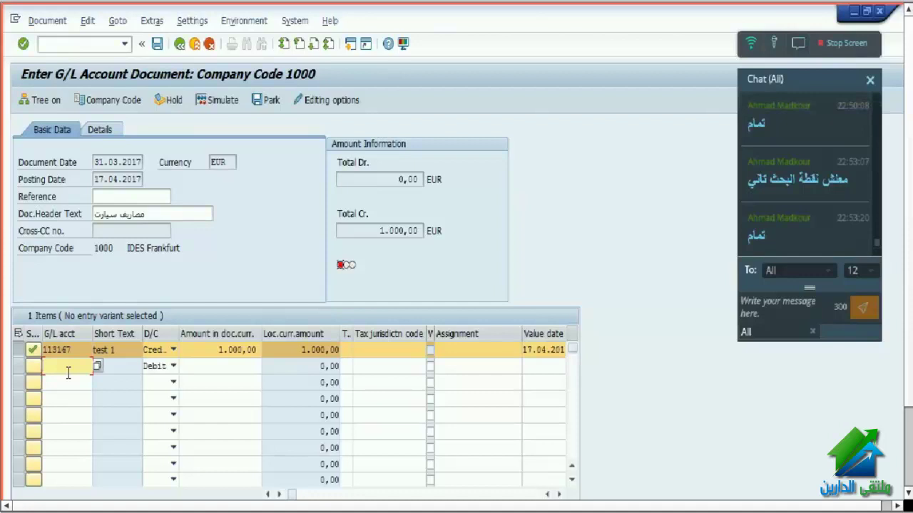
- List all INT accounts, take 116580 onto line two, then erase it to show previously used accounts
key("F4")
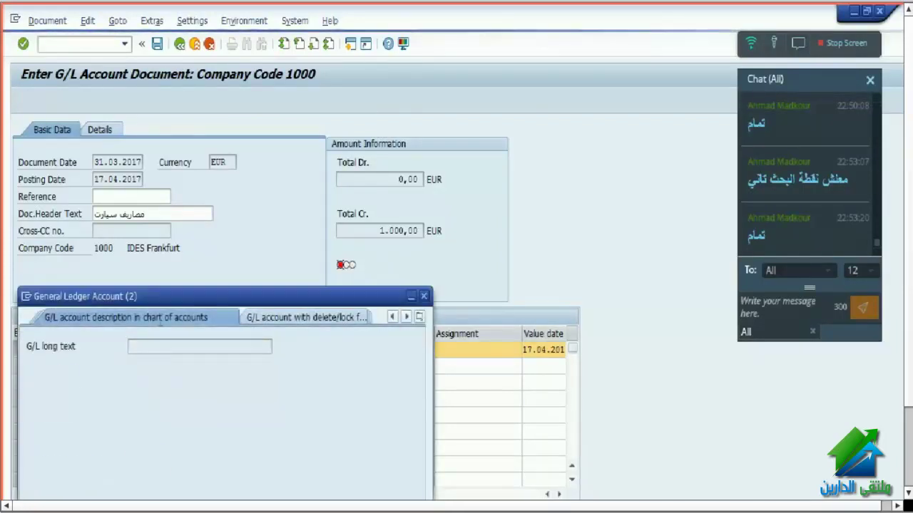
left_click_drag(172, 306, 407, 104)
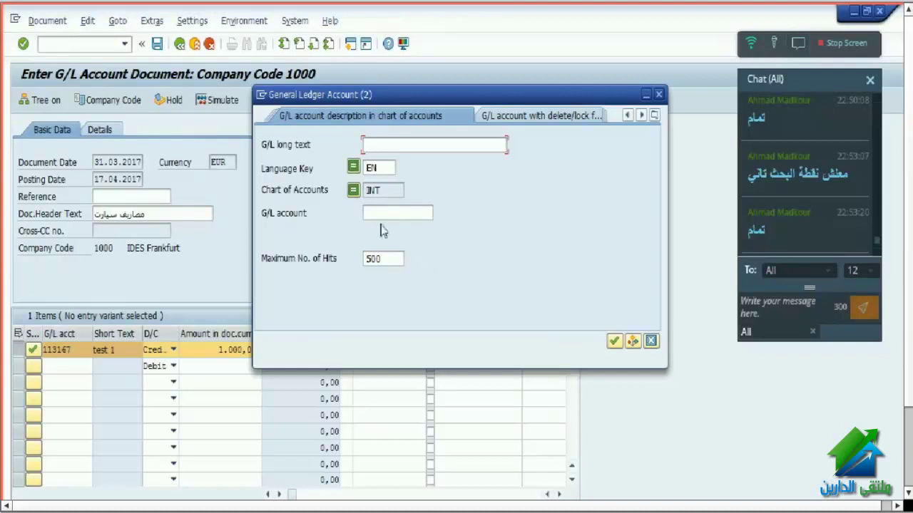
left_click_drag(401, 191, 354, 198)
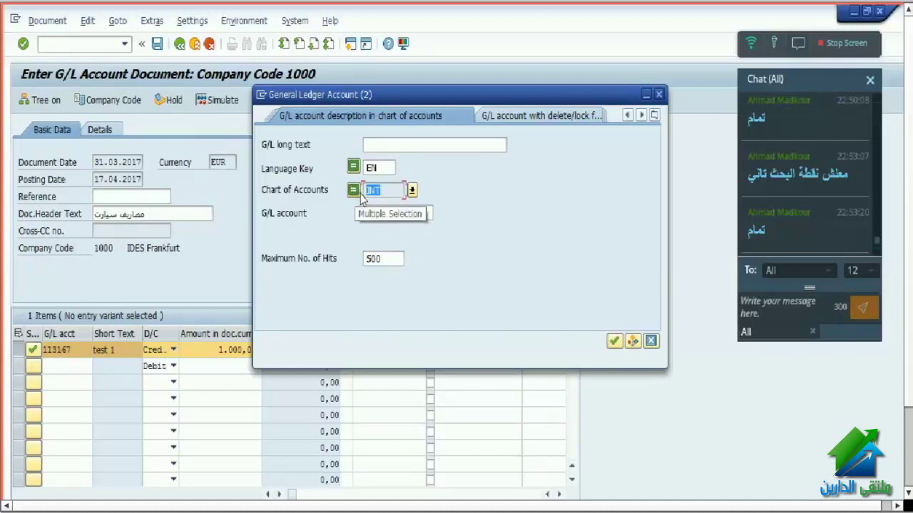
left_click(615, 342)
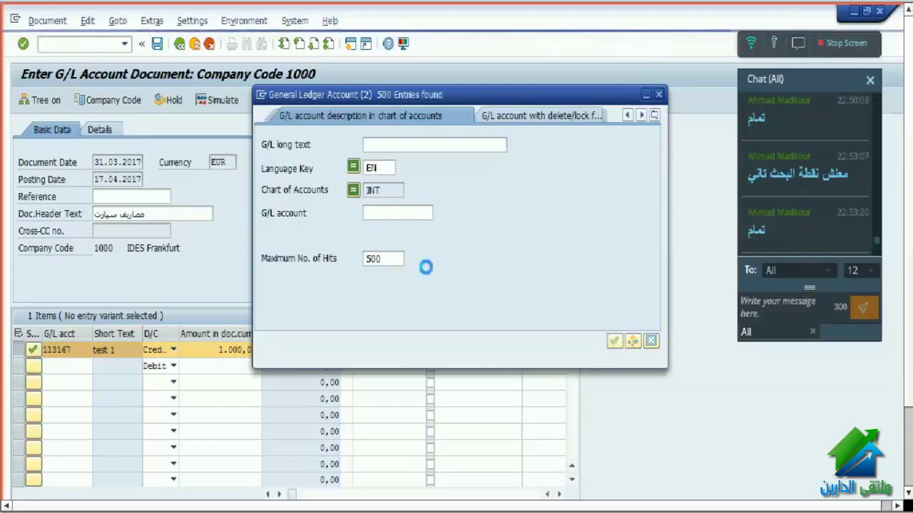
scroll(465, 354, "down", 15)
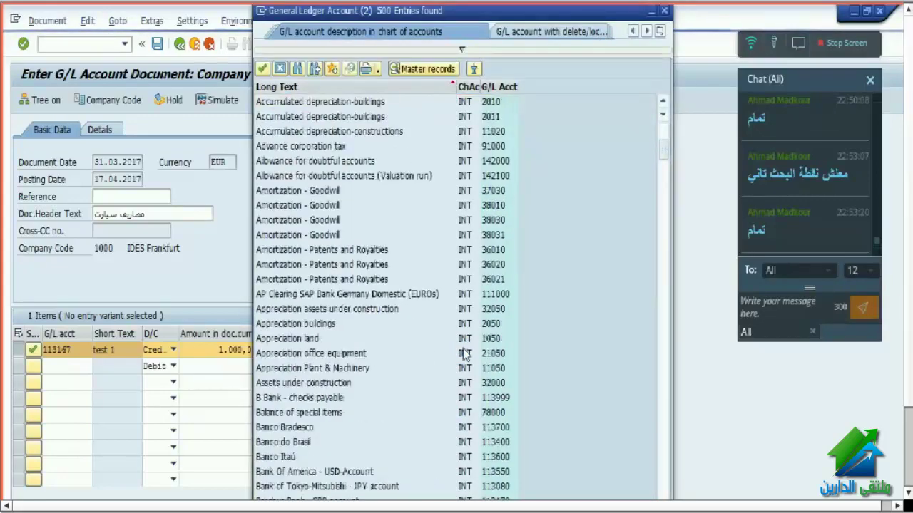
scroll(465, 354, "down", 20)
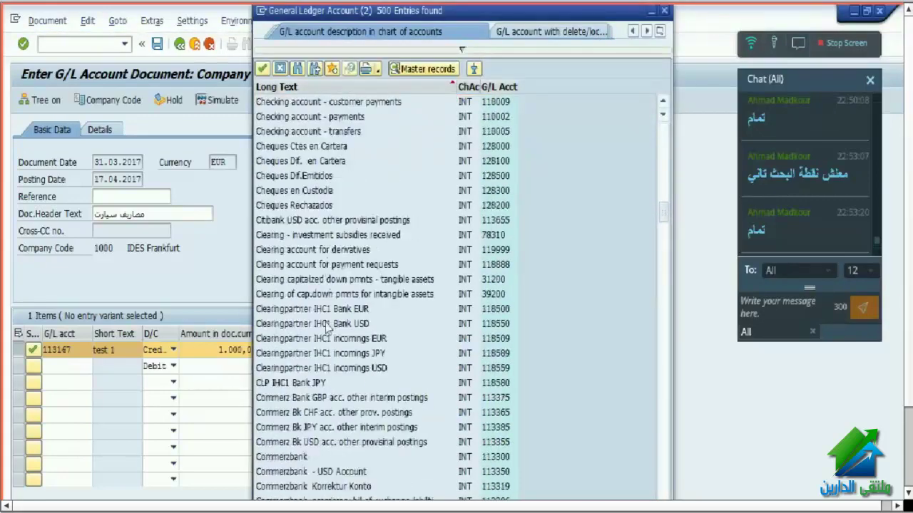
scroll(333, 344, "down", 20)
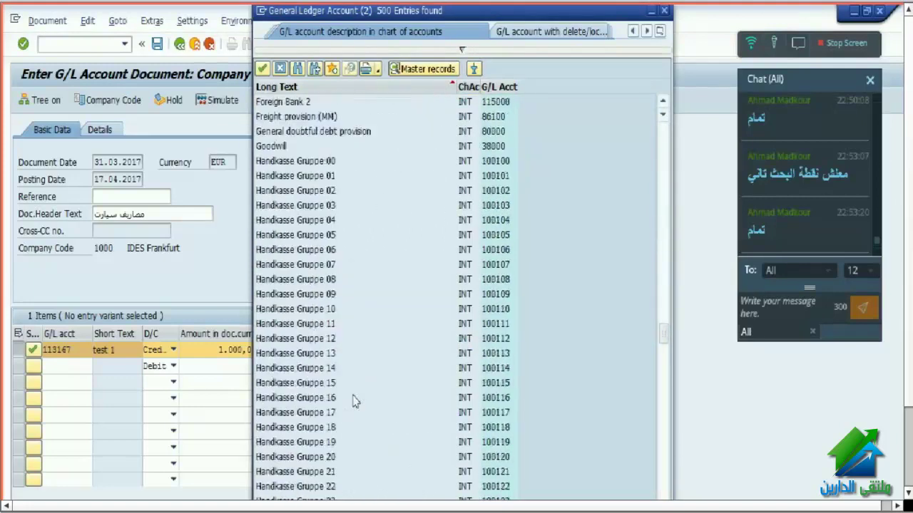
scroll(343, 404, "down", 7)
double_click(347, 443)
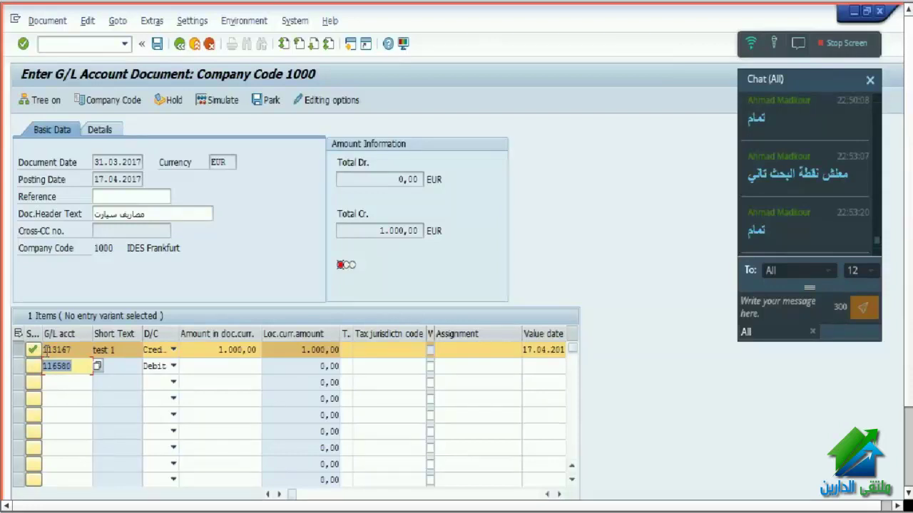
key("BackSpace")
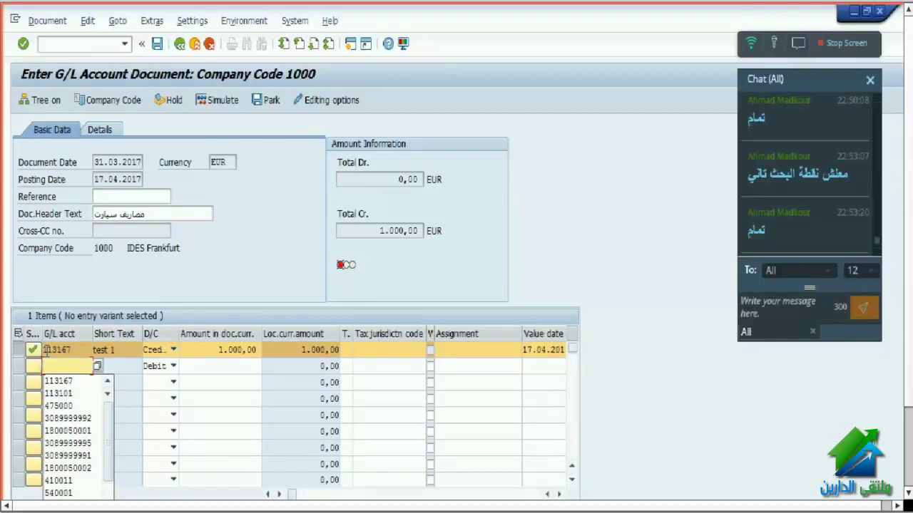
- Search G/L accounts whose long text matches *car*
key("F4")
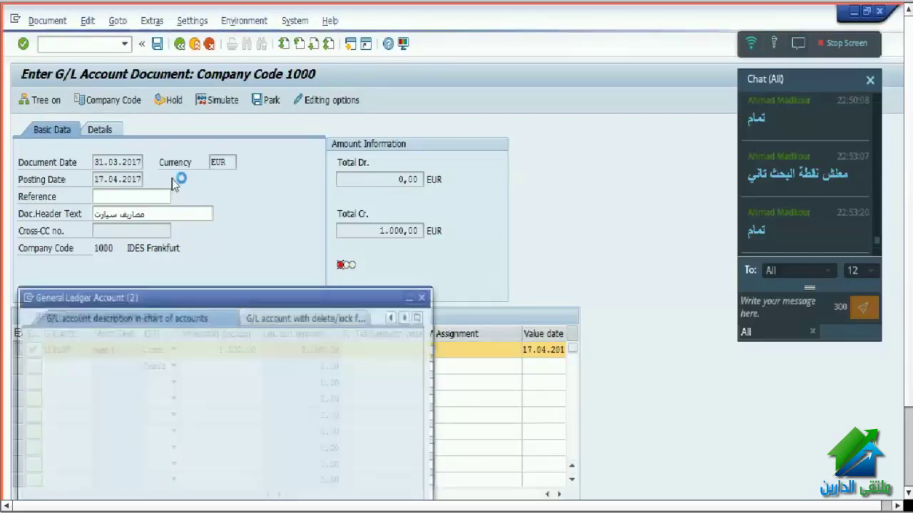
left_click_drag(171, 303, 198, 208)
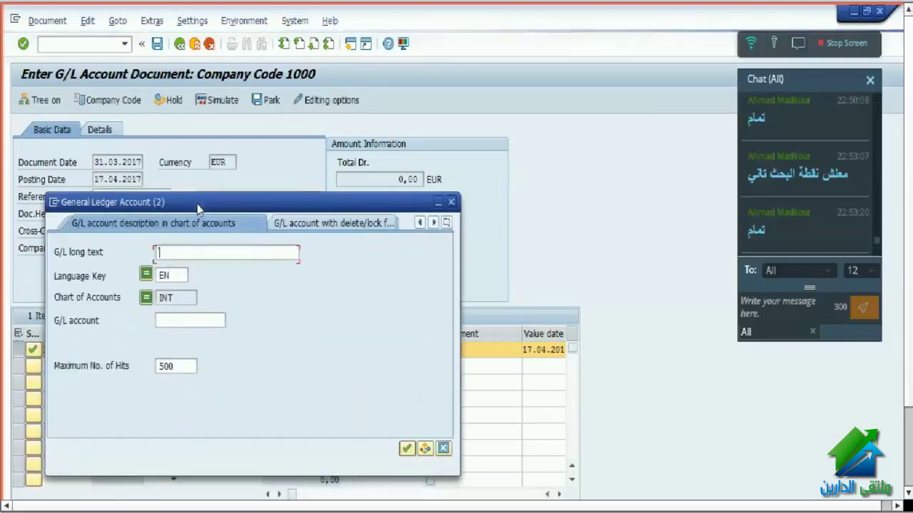
type("**")
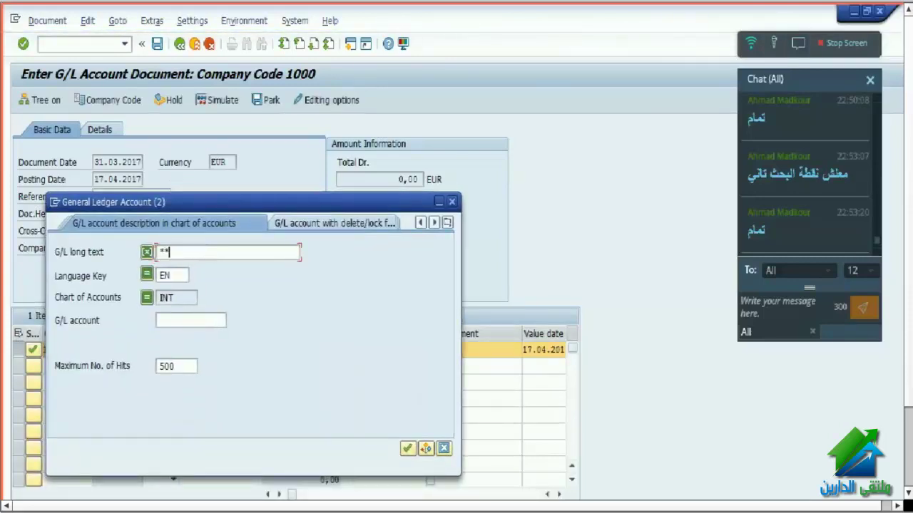
key("Left")
type("قشو")
key("BackSpace")
key("BackSpace")
key("BackSpace")
type("*")
left_click(406, 447)
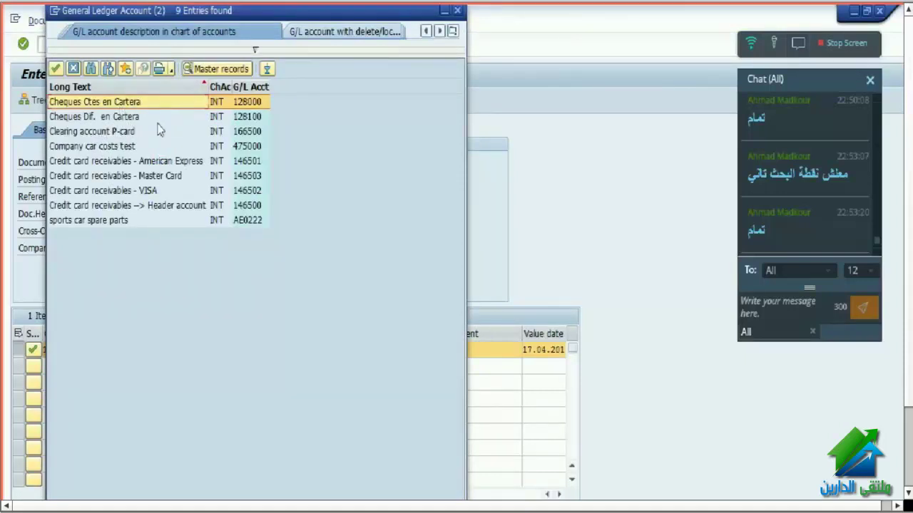
- Take 475000 'Company car costs test' onto the second line and validate the line items
left_click(93, 147)
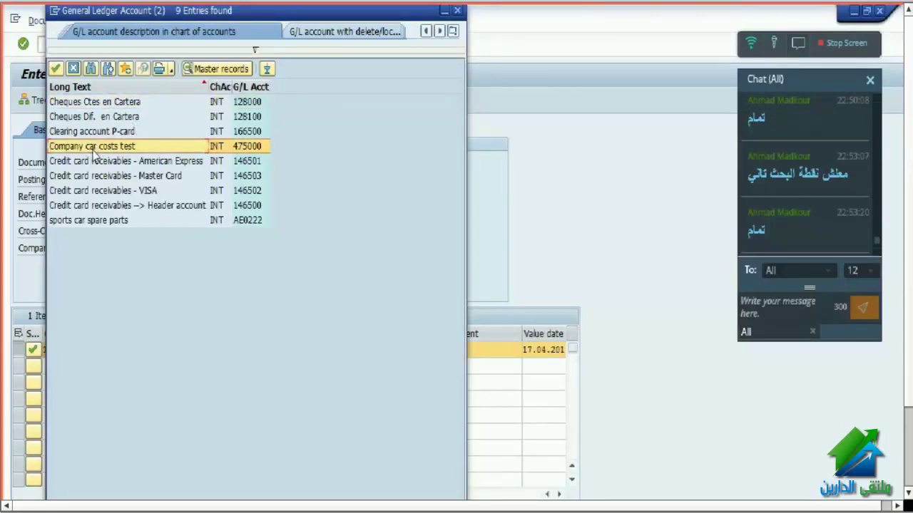
left_click(86, 163)
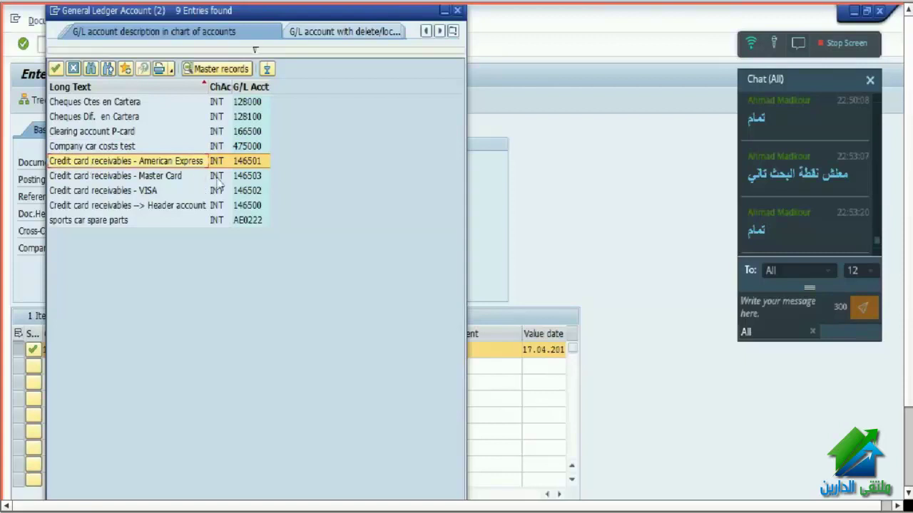
left_click(104, 147)
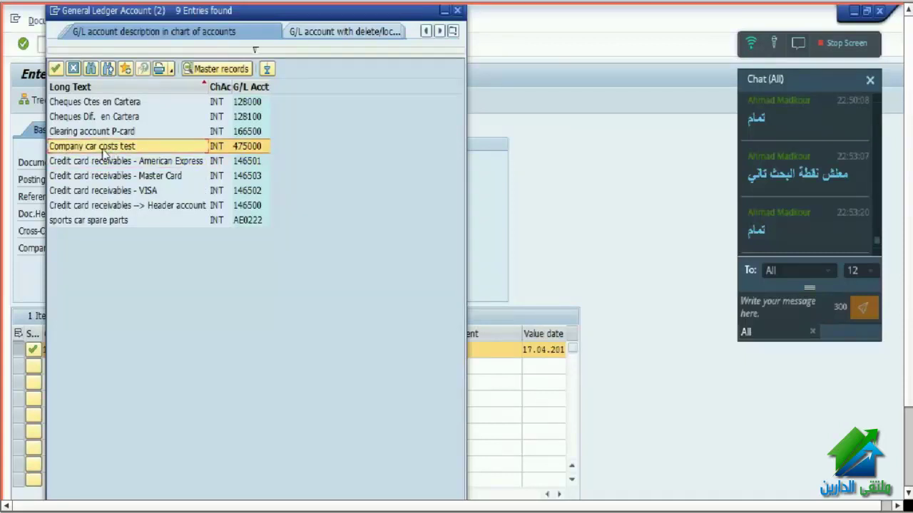
double_click(104, 147)
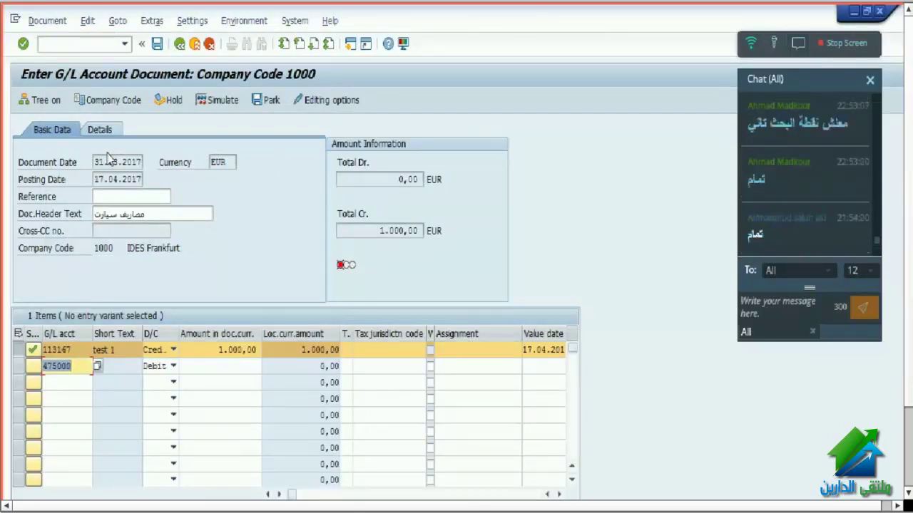
key("Return")
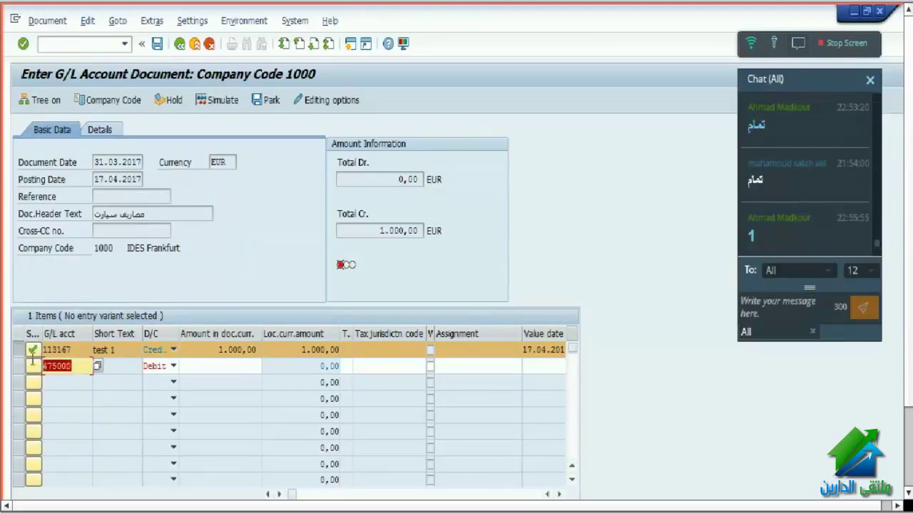
- Load G/L account 475000 in the account master window
mouse_move(335, 503)
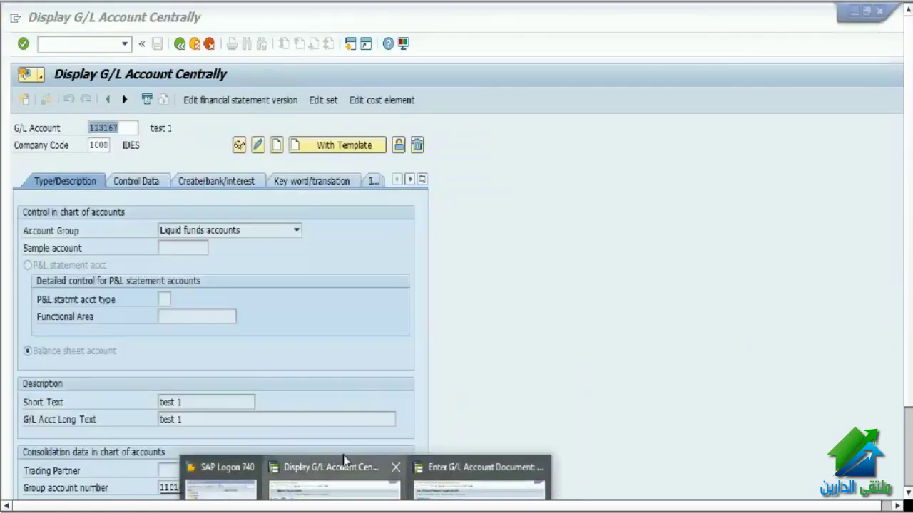
left_click(343, 460)
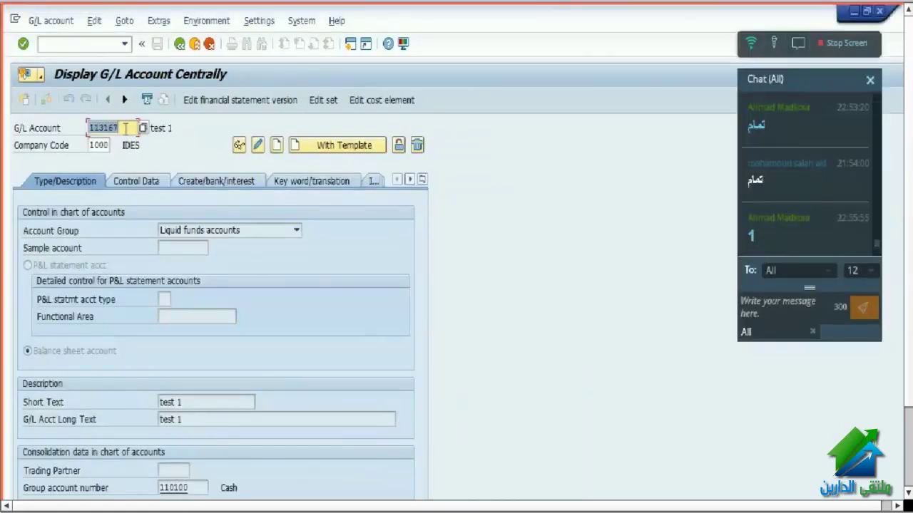
type("475000")
key("Return")
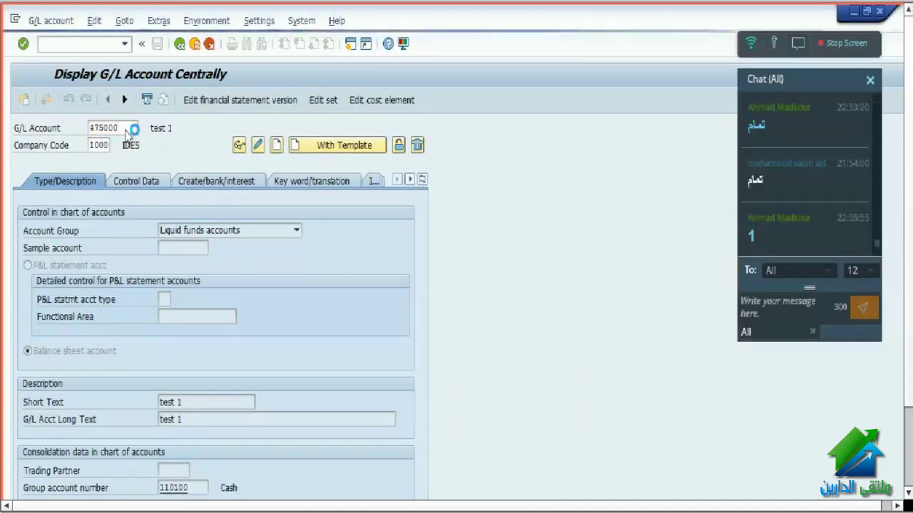
- Inspect 475000's control data tax category and put the account into change mode
left_click(239, 145)
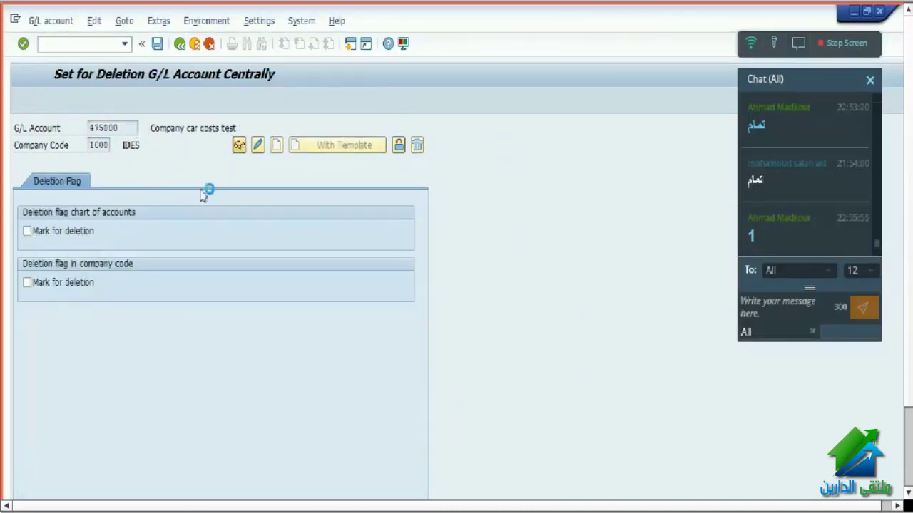
left_click(143, 184)
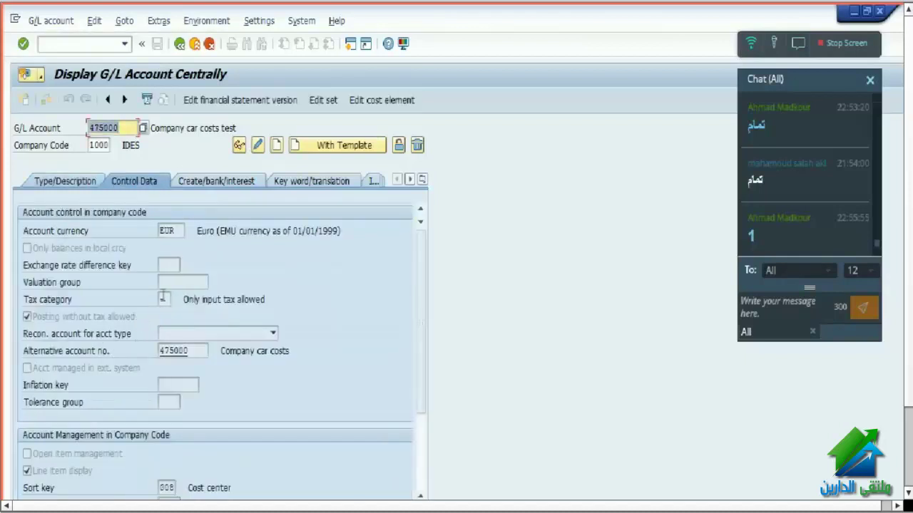
left_click(160, 298)
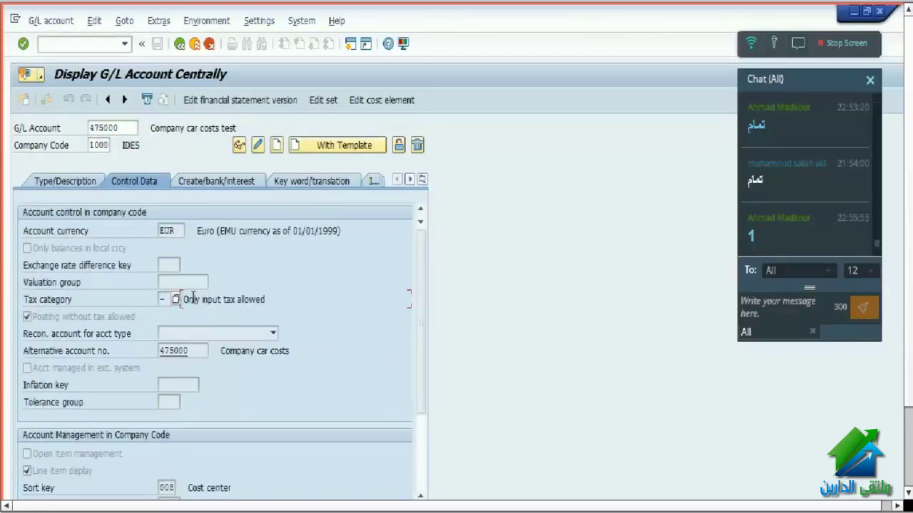
left_click(184, 299)
left_click_drag(183, 299, 271, 300)
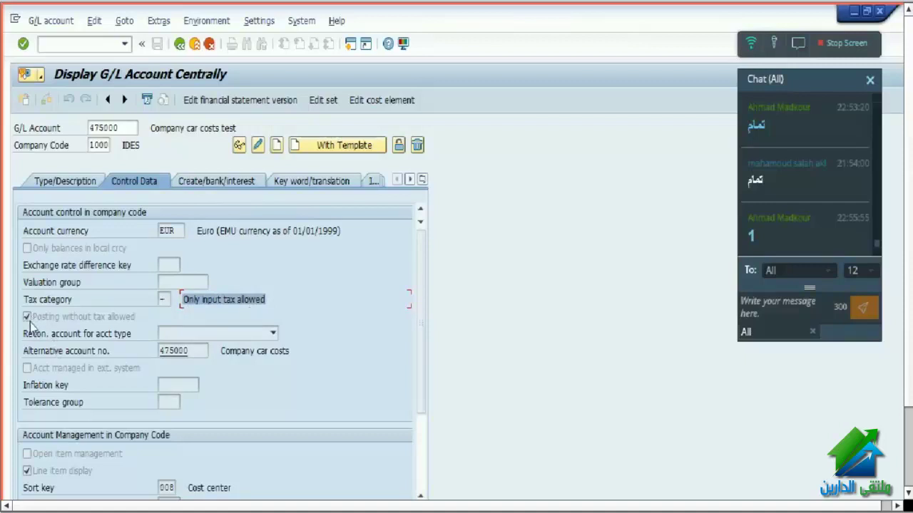
left_click(258, 145)
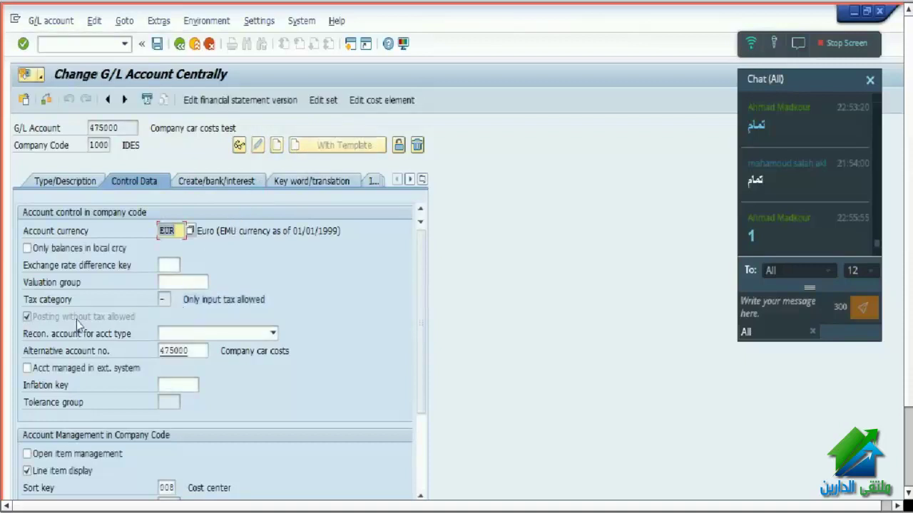
- Review 475000's posting-without-tax setting and type/description data, highlighting the account number
left_click(31, 321)
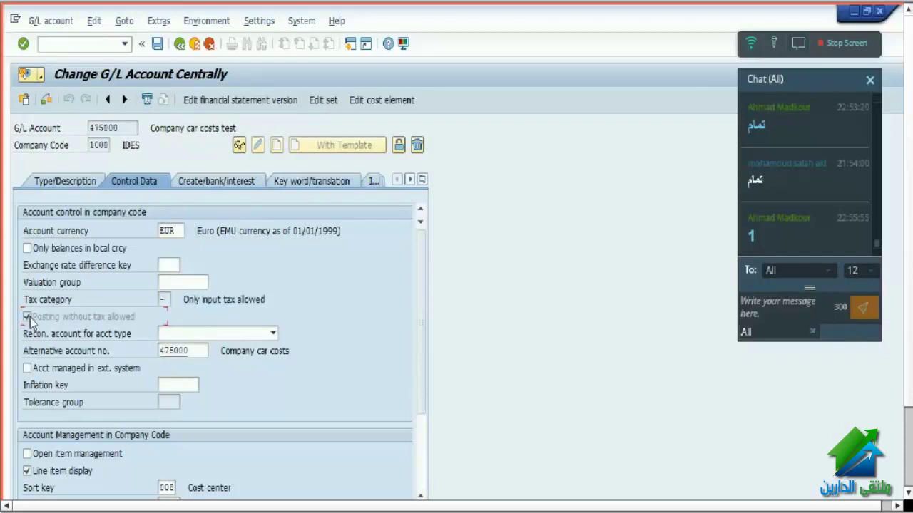
left_click(74, 181)
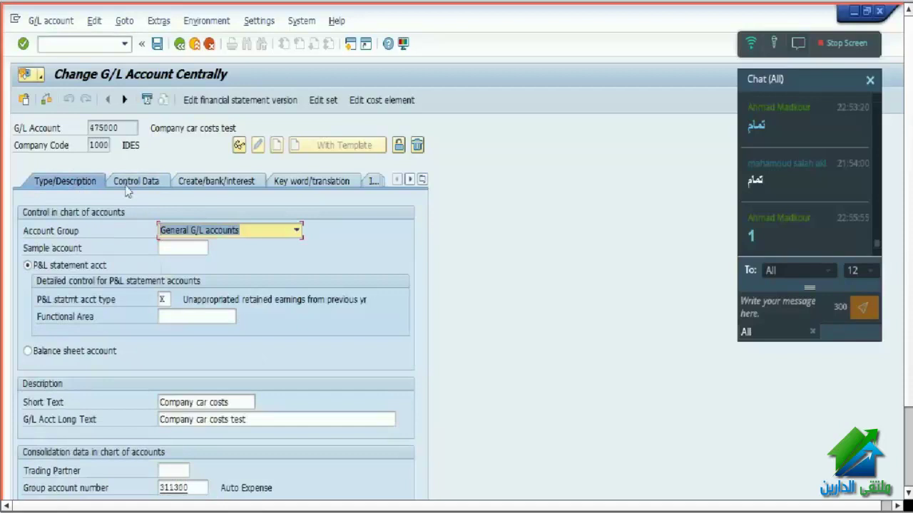
left_click(129, 182)
left_click(33, 318)
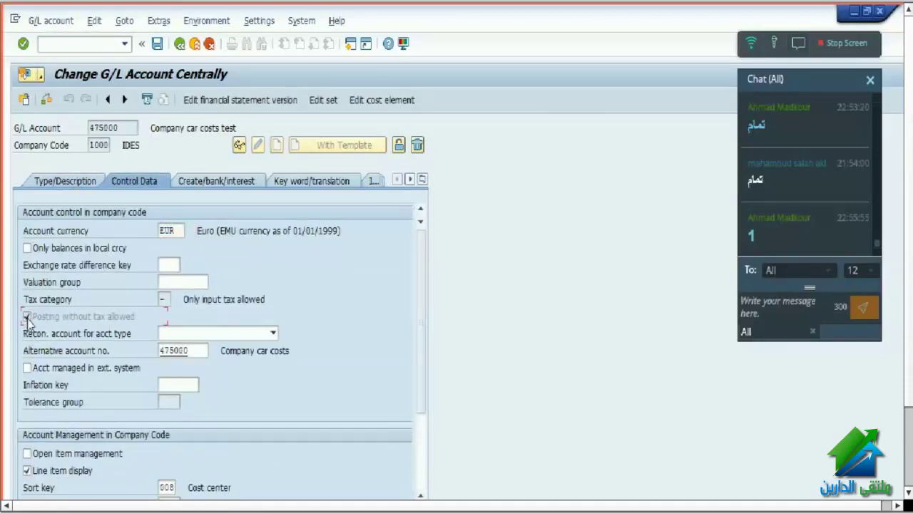
key("Return")
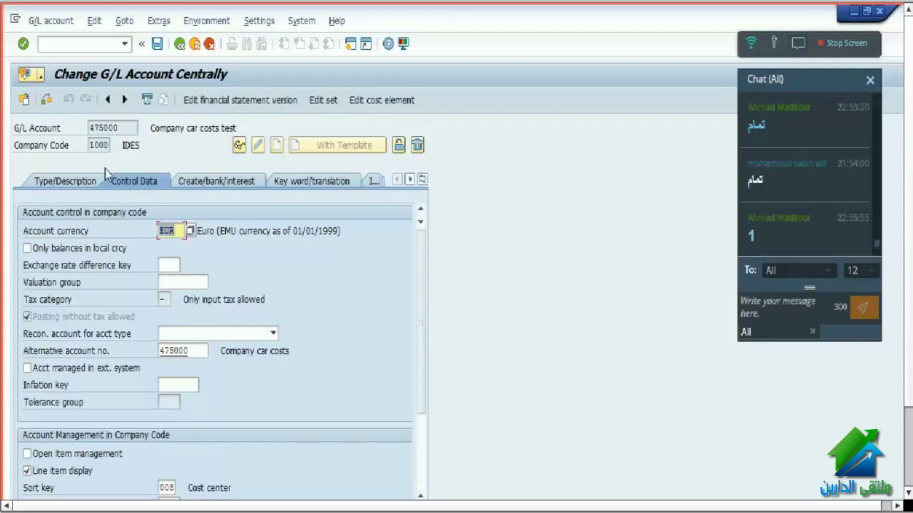
left_click_drag(123, 129, 72, 128)
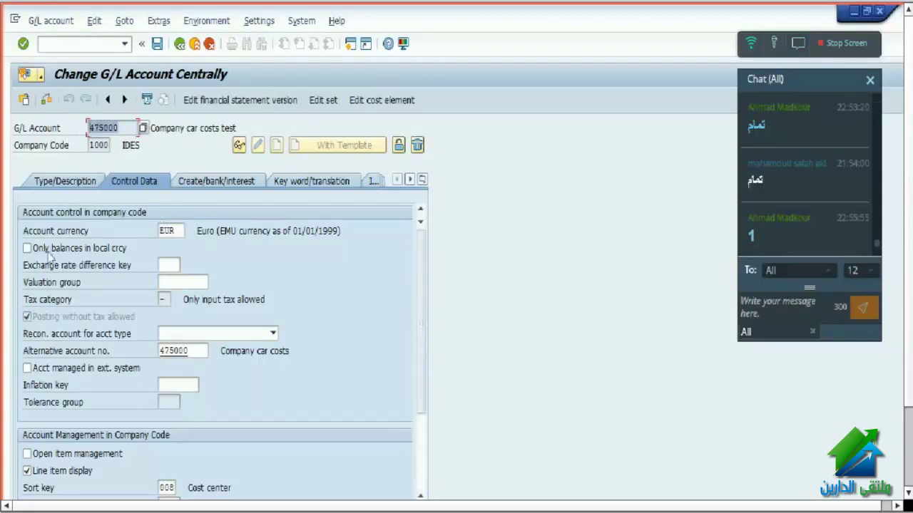
- Recheck 475000's control data and its 'Only input tax allowed' tax category
left_click(29, 319)
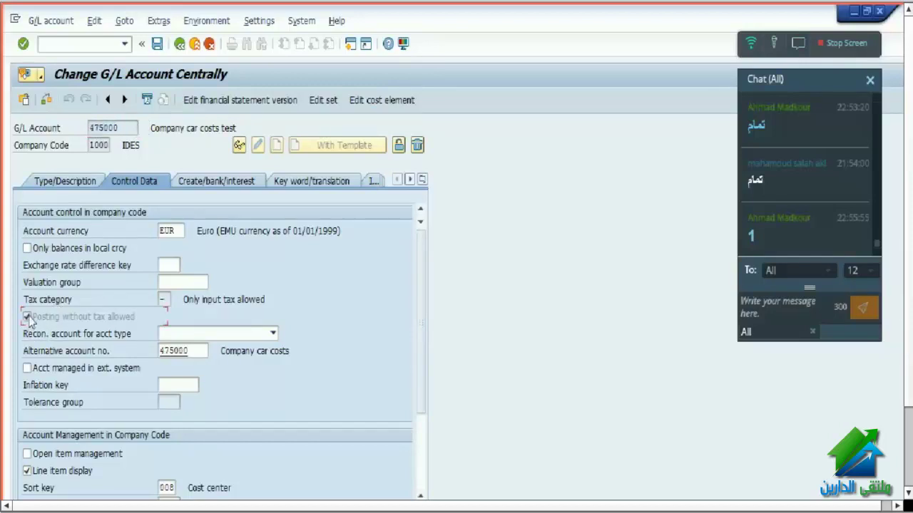
left_click(76, 184)
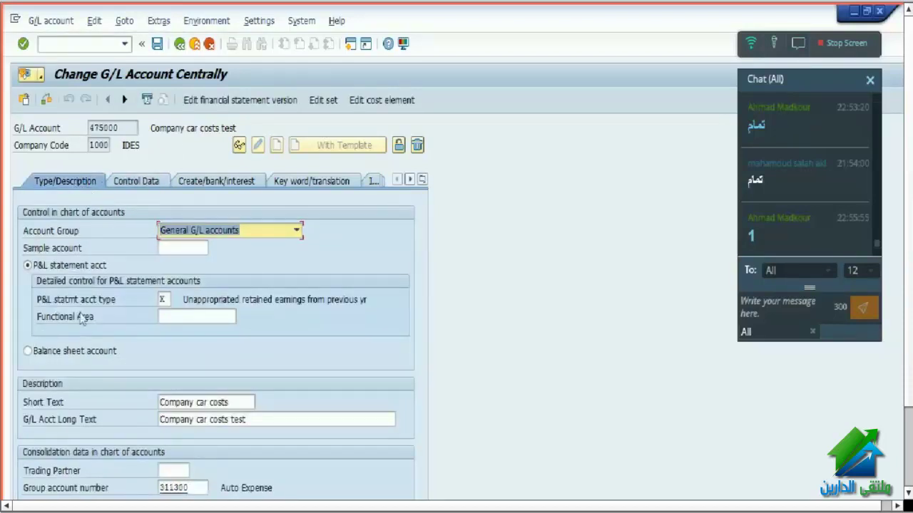
left_click(143, 184)
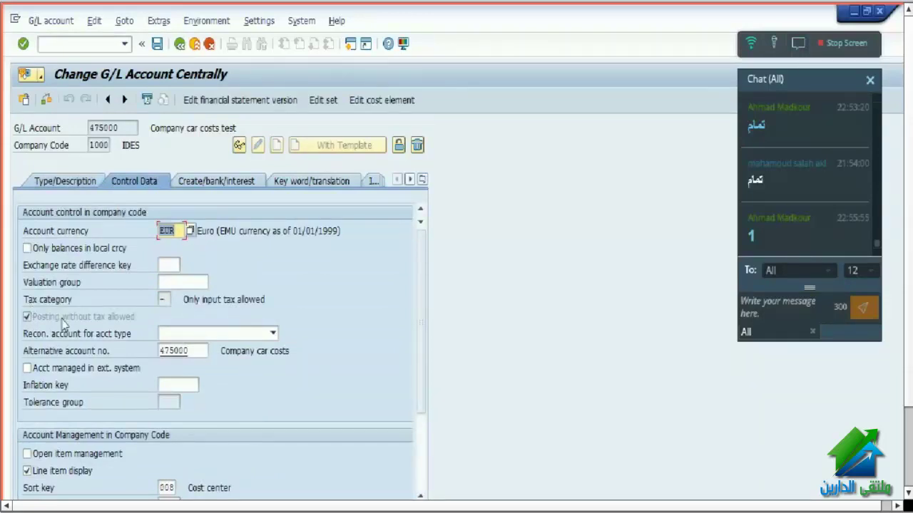
left_click(199, 300)
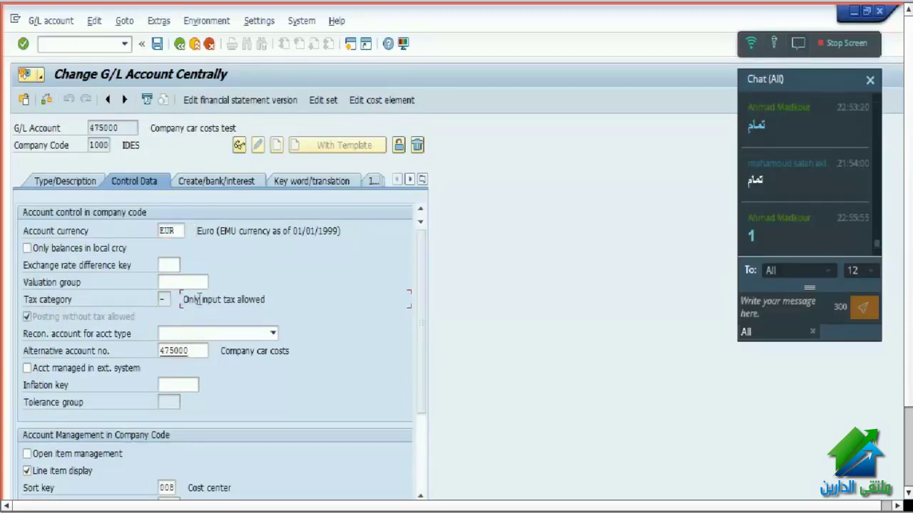
left_click_drag(199, 300, 318, 302)
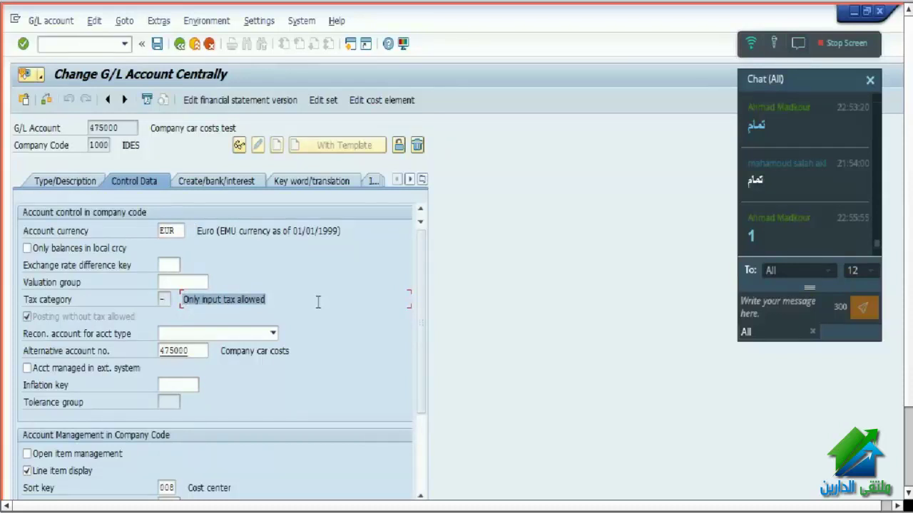
left_click(107, 187)
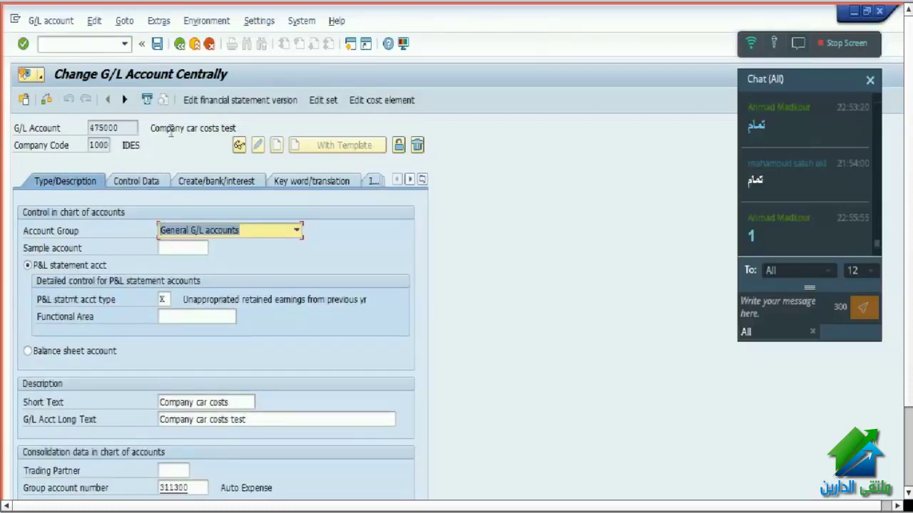
left_click(85, 44)
type("/n fs00")
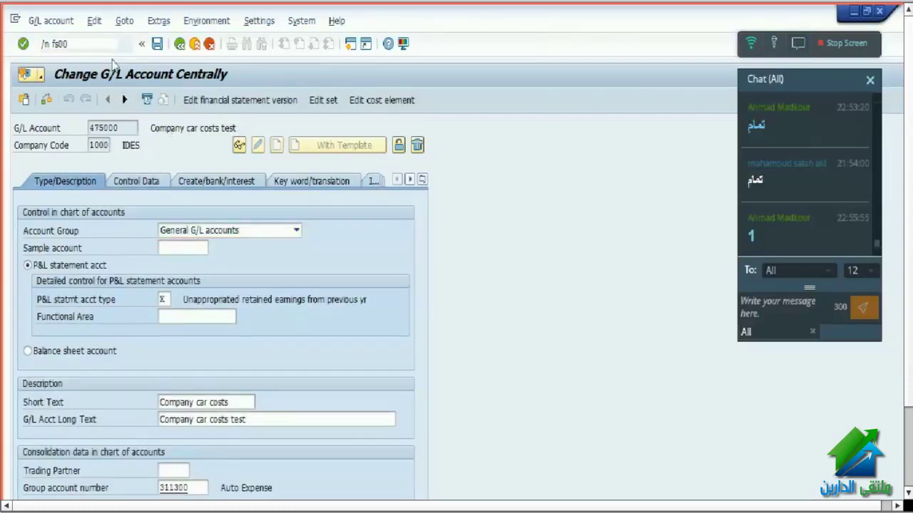
- Load G/L account 113167 in central account maintenance (FS00)
key("Return")
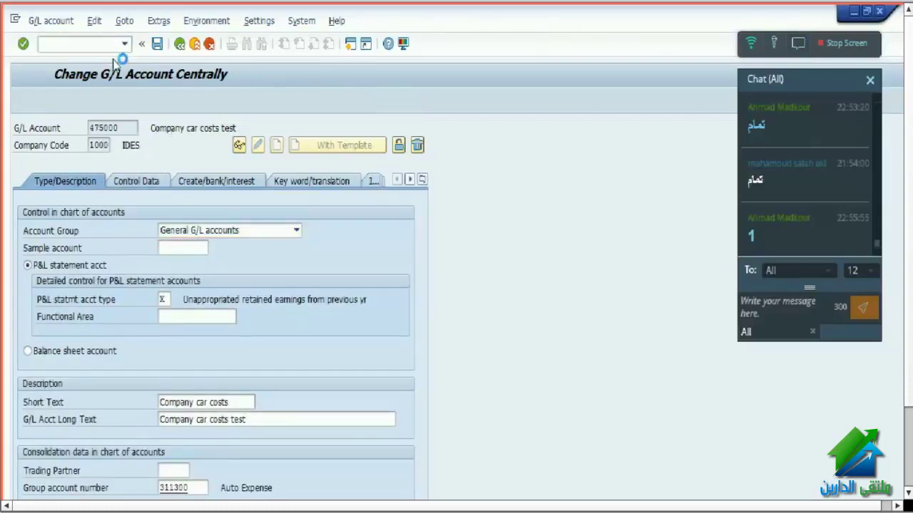
left_click(121, 128)
key("BackSpace")
key("BackSpace")
key("BackSpace")
key("BackSpace")
key("BackSpace")
key("BackSpace")
left_click(104, 155)
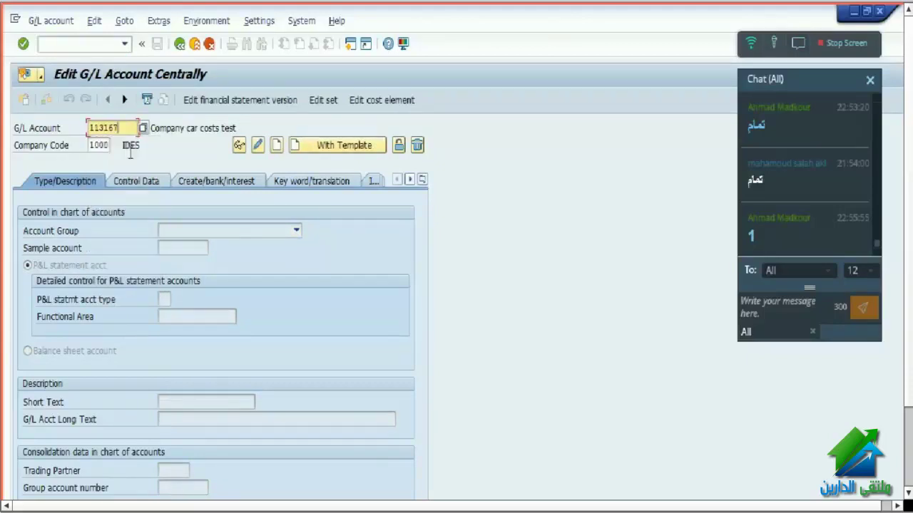
key("Return")
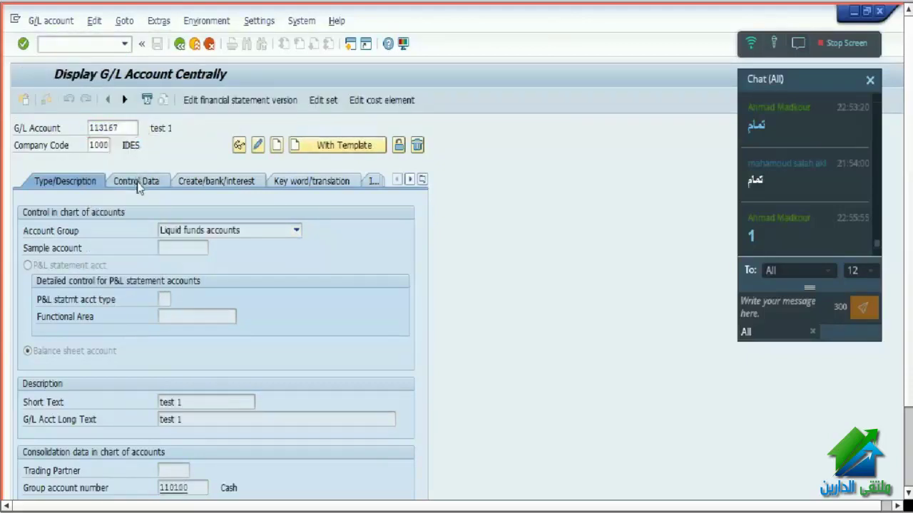
- Set 113167's tax category to '-' Only input tax allowed and save the account
left_click(137, 182)
left_click(258, 145)
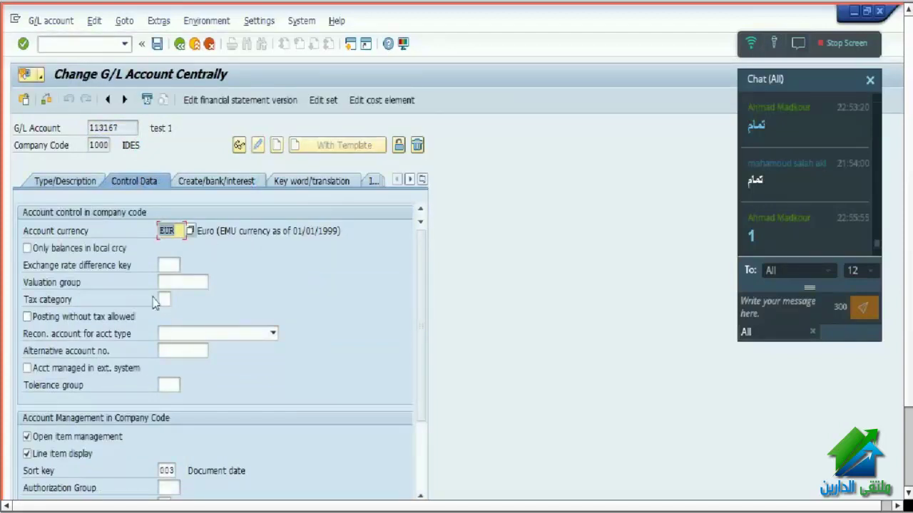
left_click(165, 299)
left_click(176, 299)
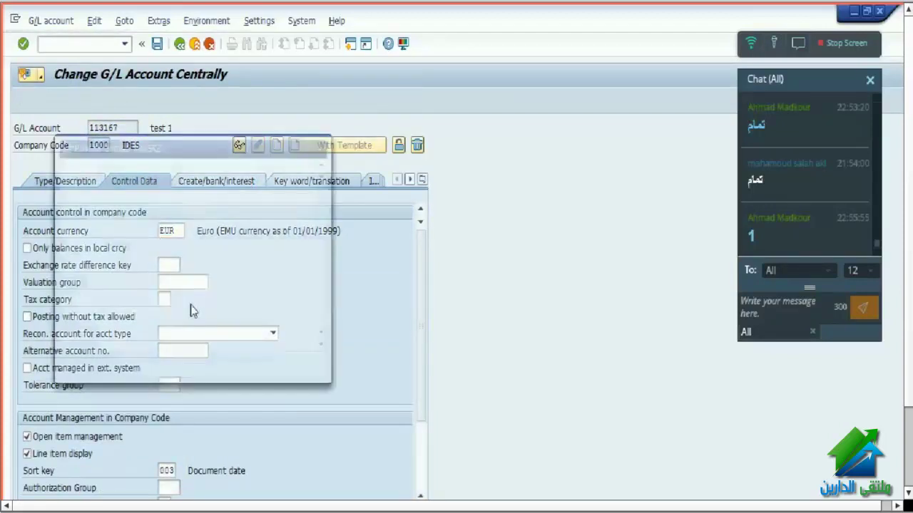
left_click(105, 205)
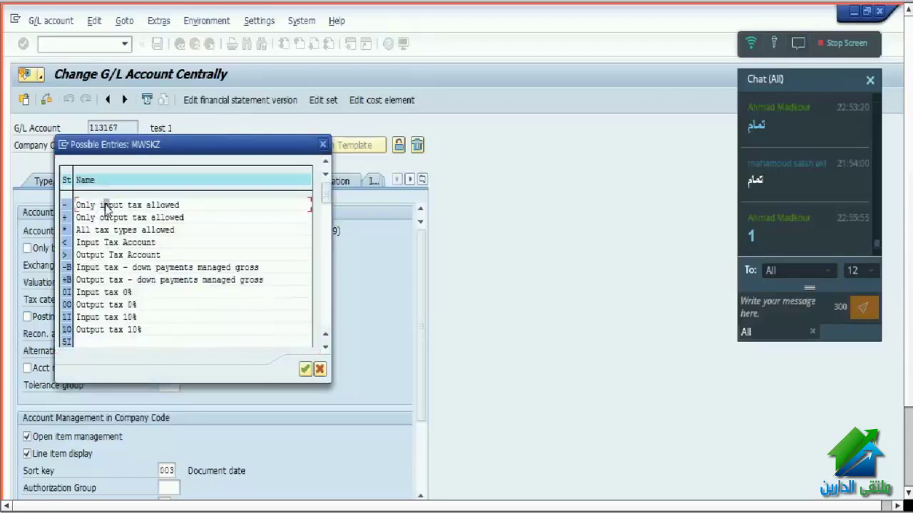
double_click(107, 205)
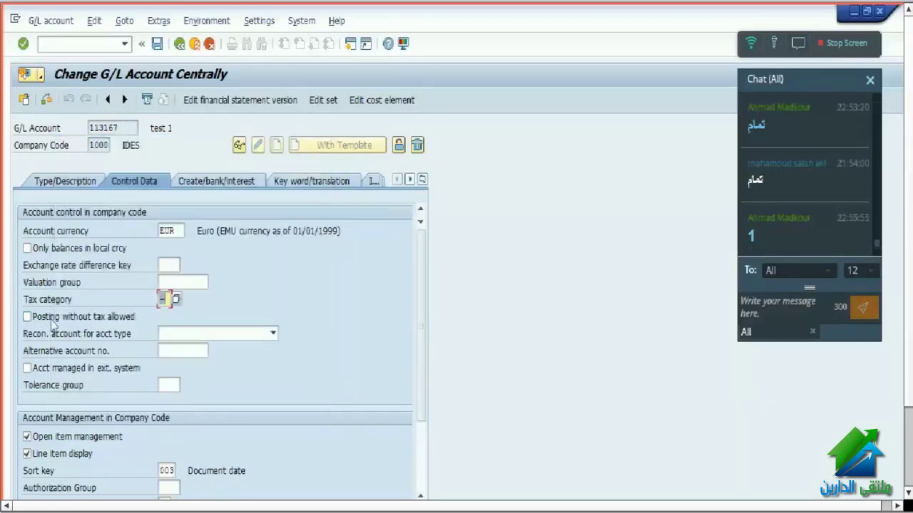
left_click(156, 43)
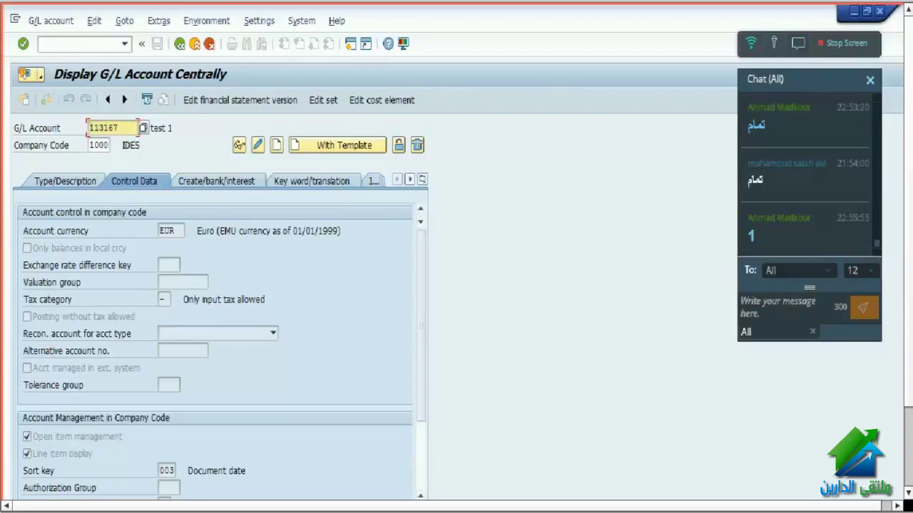
left_click(363, 512)
- Return to the Enter G/L Account Document window and enter /n fb50
left_click(478, 488)
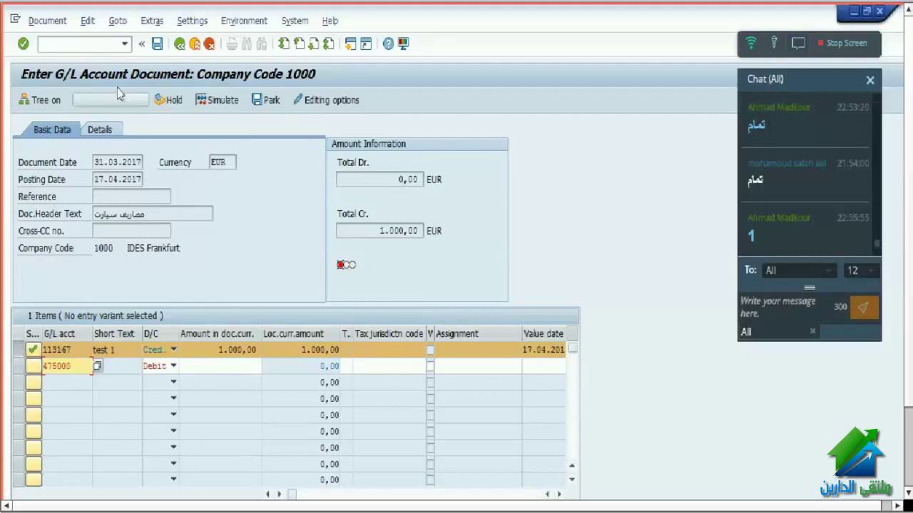
left_click(107, 44)
type("/n")
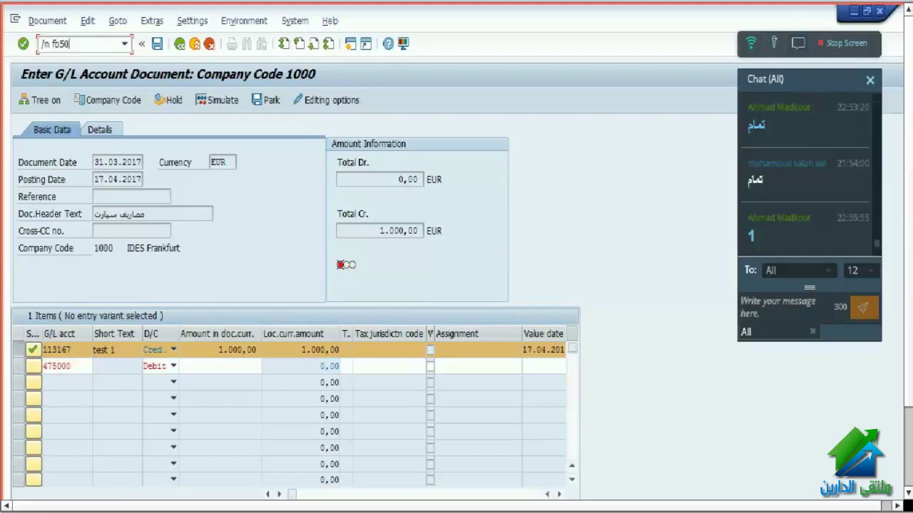
type(" fb50")
- Restart FB50 with document date 31032017, posting date 01042017, reference 1459872 and header text مصاريف سيارات
key("Return")
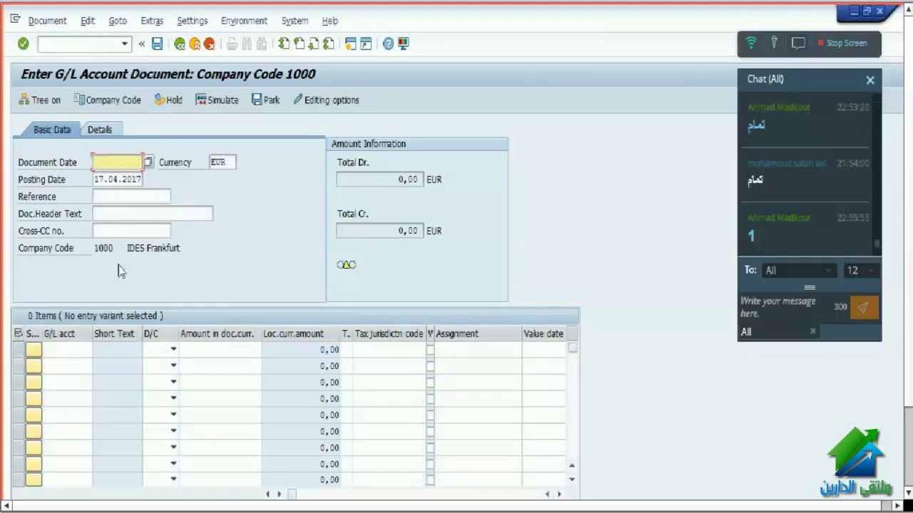
key("BackSpace")
left_click(163, 200)
key("Tab")
key("Delete")
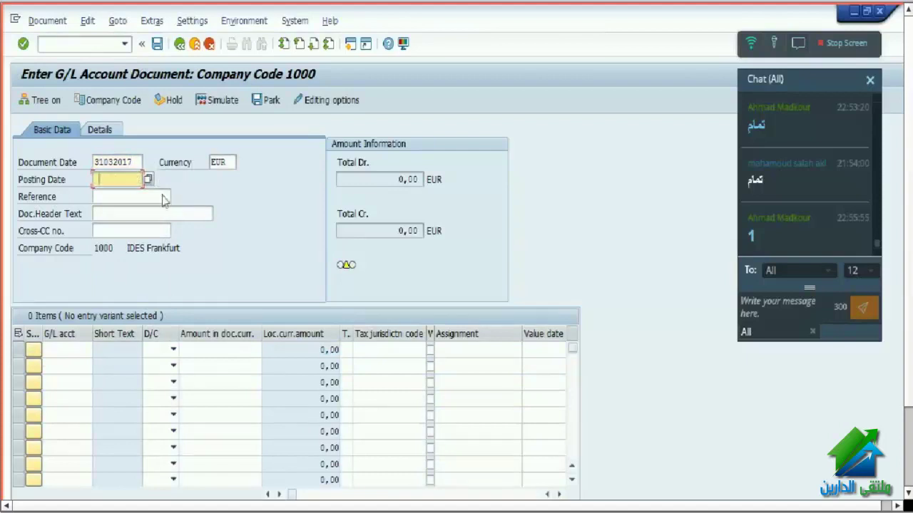
key("BackSpace")
left_click(116, 197)
key("BackSpace")
left_click(112, 216)
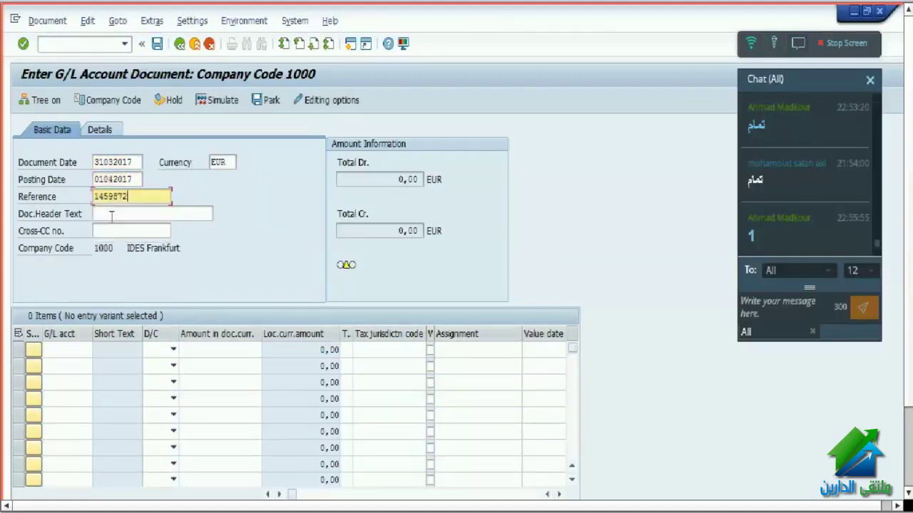
left_click(112, 216)
left_click(114, 225)
- Enter line one as a 1000 credit to account 113167 and check it
left_click(66, 350)
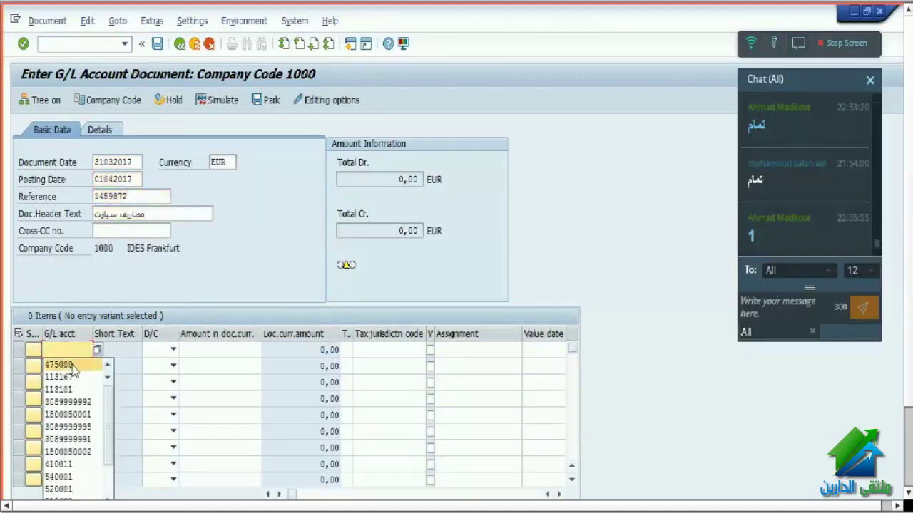
left_click(63, 376)
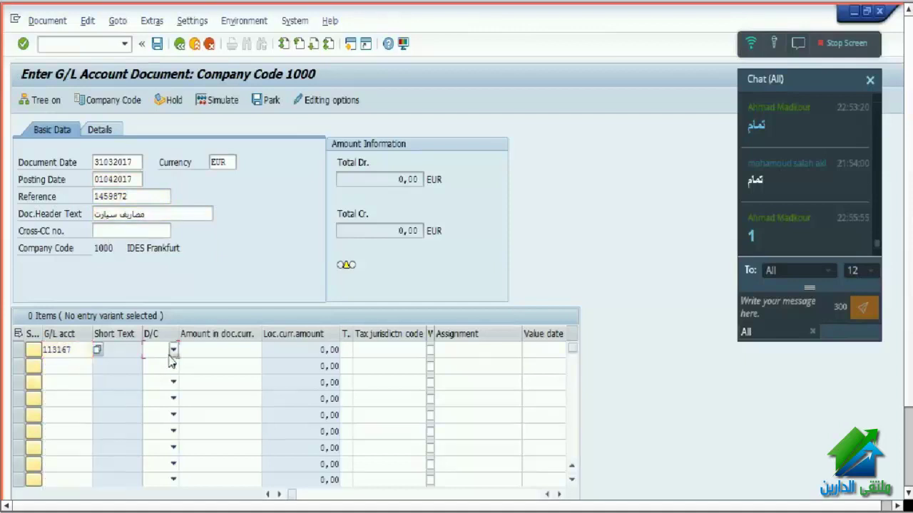
left_click(172, 349)
left_click(163, 366)
left_click(220, 350)
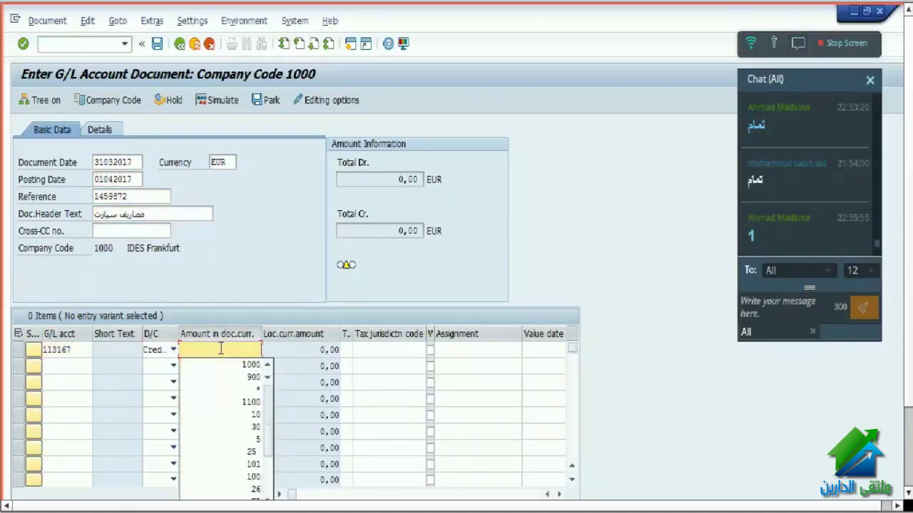
left_click(225, 366)
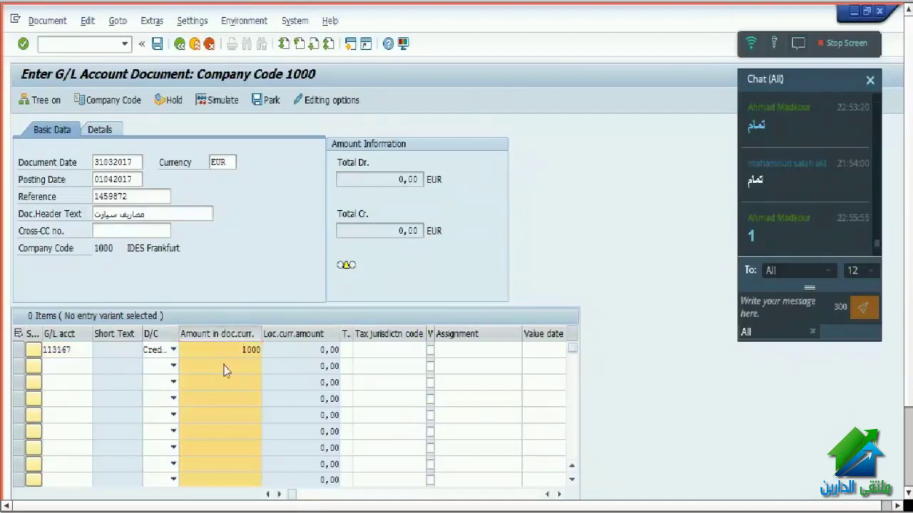
key("Tab")
key("Return")
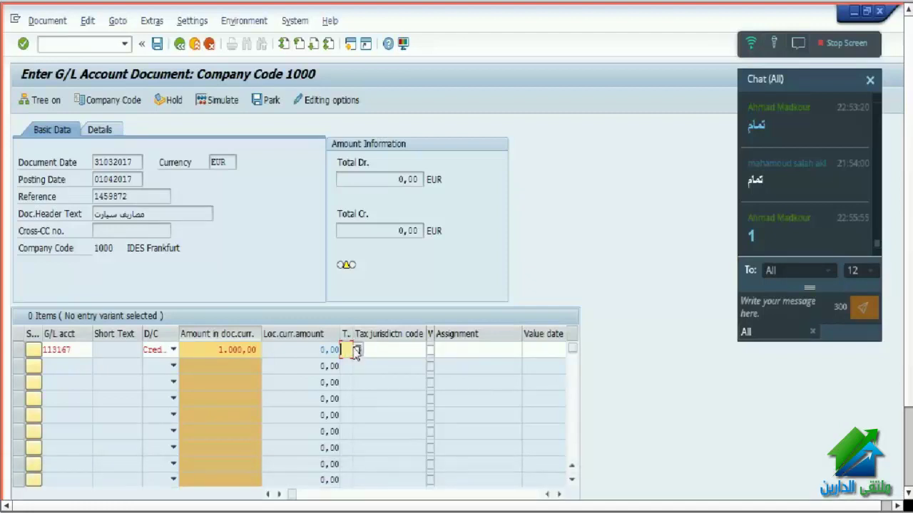
- Give the 113167 credit line tax code 0I (Input tax 0%), replacing an initial 1I choice
left_click(358, 354)
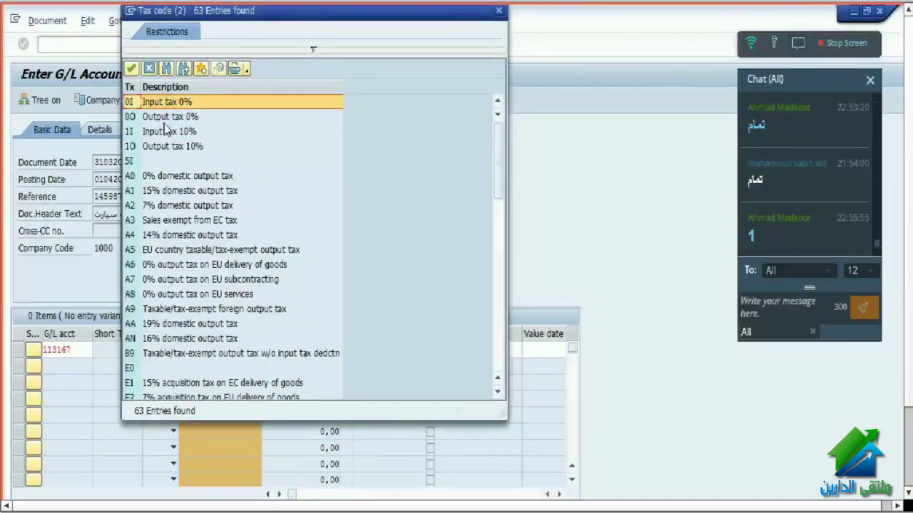
left_click(171, 131)
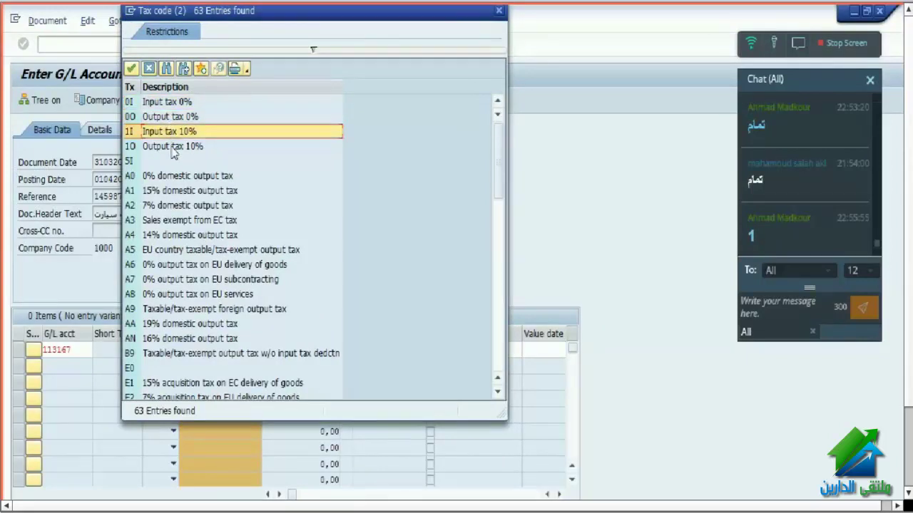
double_click(171, 132)
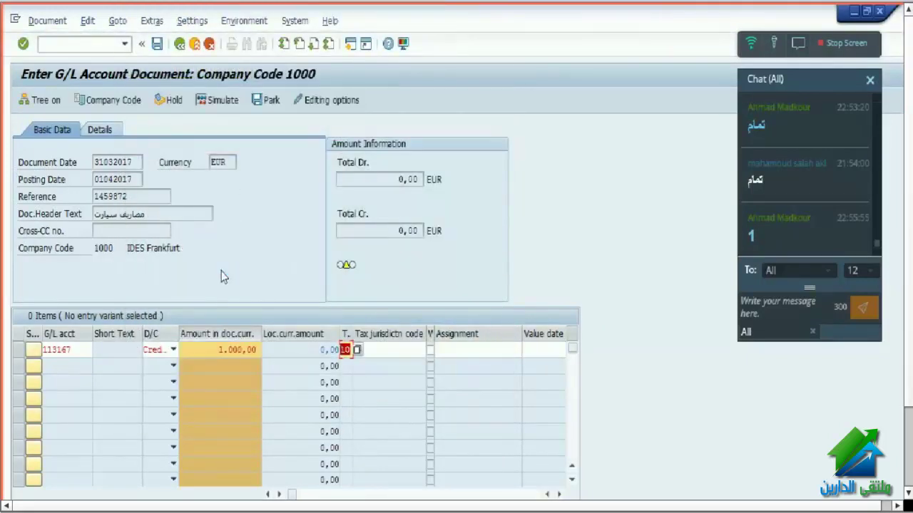
left_click(356, 350)
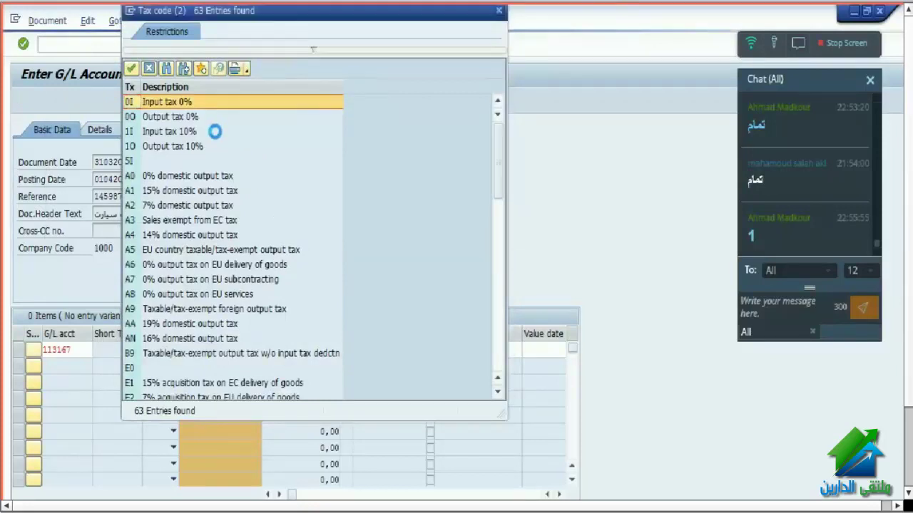
left_click(171, 134)
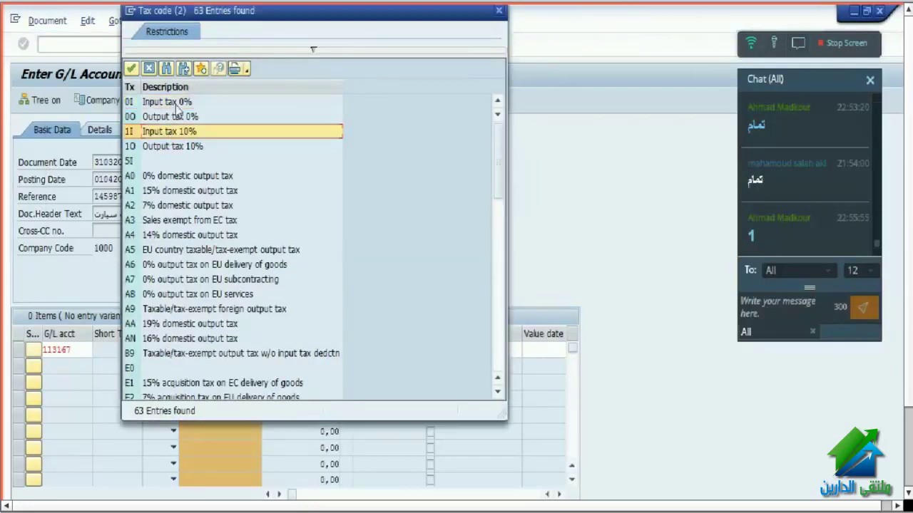
double_click(171, 102)
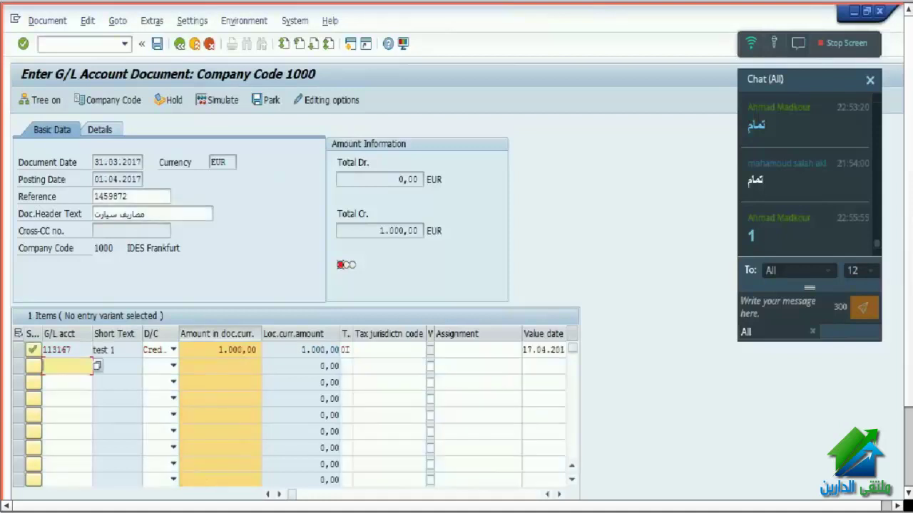
left_click(337, 468)
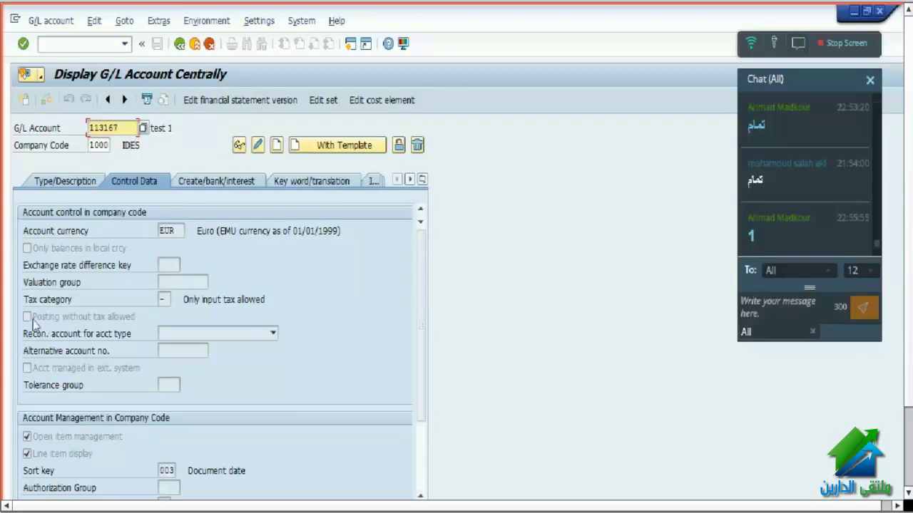
- Check 113167's Posting without tax allowed setting, briefly glancing at the document entry window
left_click(30, 318)
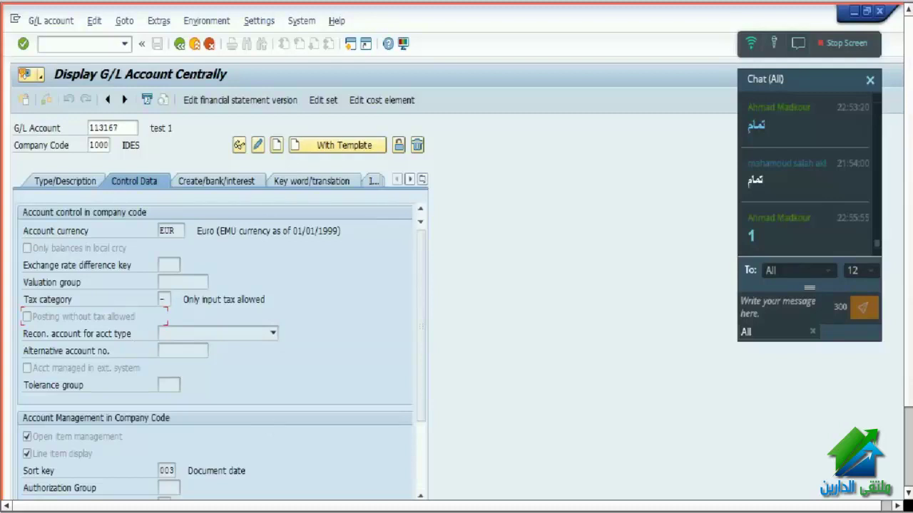
mouse_move(394, 507)
mouse_move(364, 508)
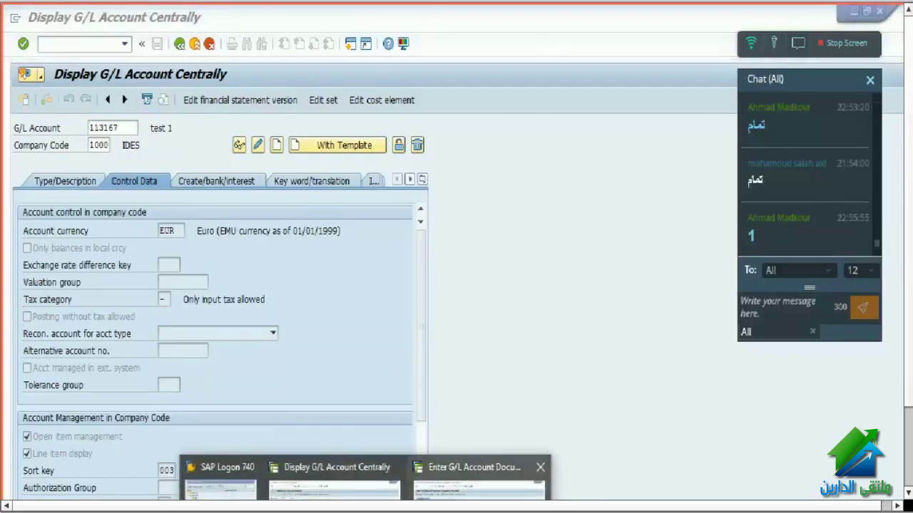
left_click(478, 491)
left_click(334, 489)
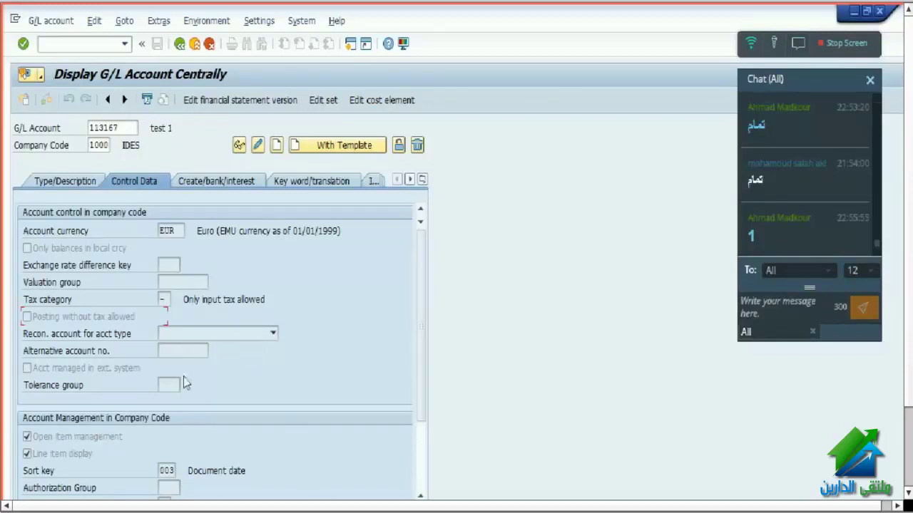
- Clear 113167's tax category in change mode and save the account
left_click(258, 145)
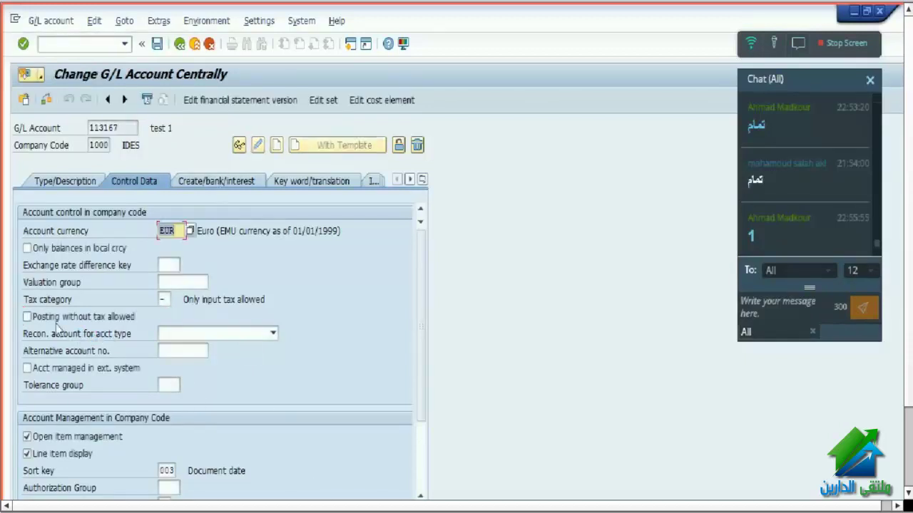
left_click(167, 300)
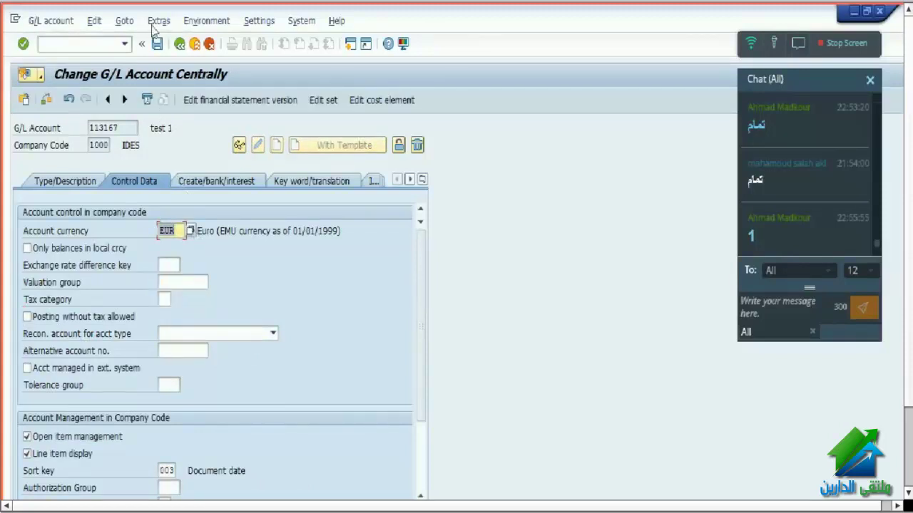
left_click(157, 43)
mouse_move(338, 502)
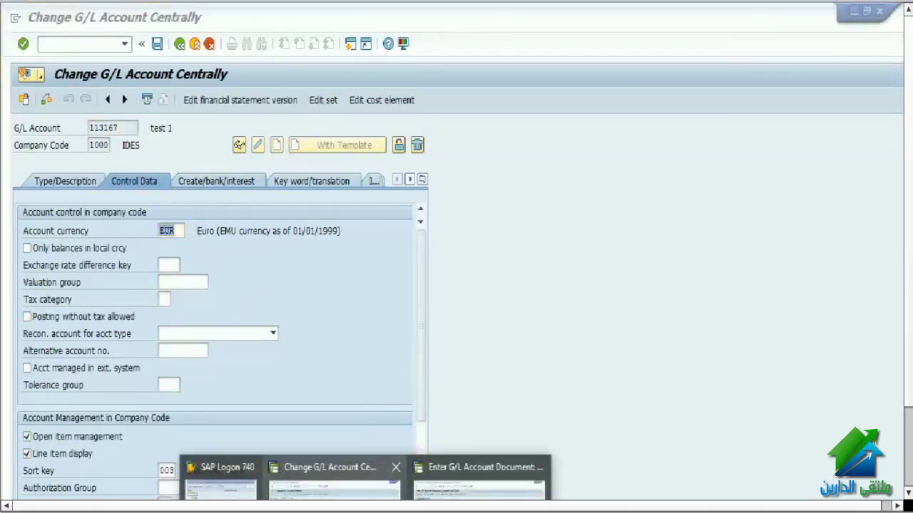
left_click(478, 487)
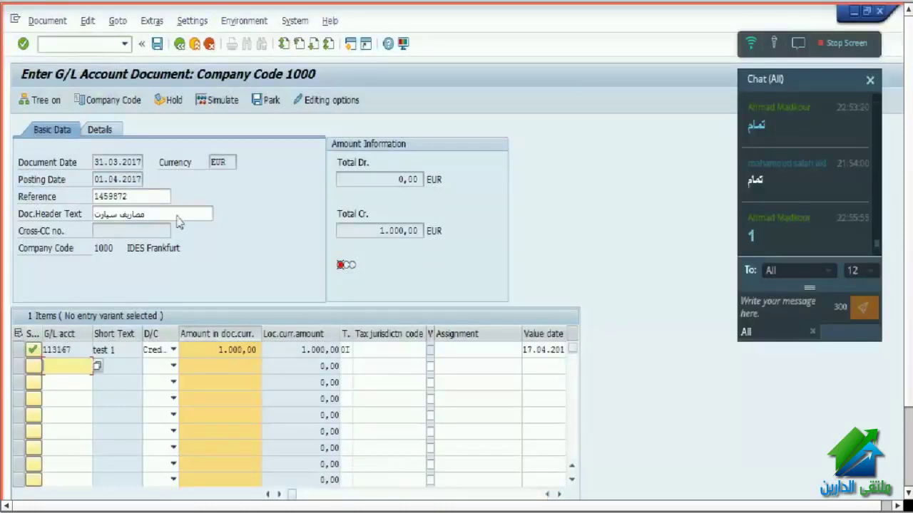
- Restart entry with /n fb60, document date 31032017 and posting date 01042017
left_click(50, 45)
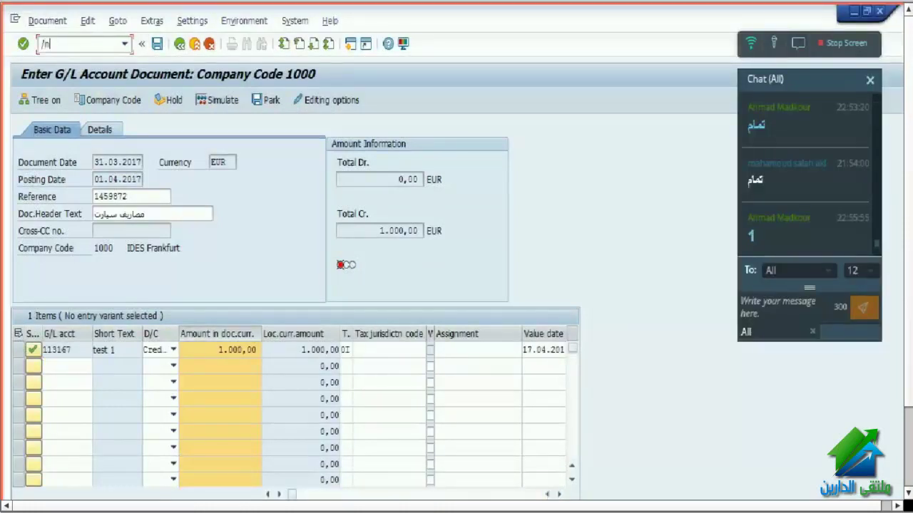
type("/n fb60")
key("Return")
left_click(117, 165)
left_click(116, 177)
left_click_drag(96, 182, 166, 185)
type("1")
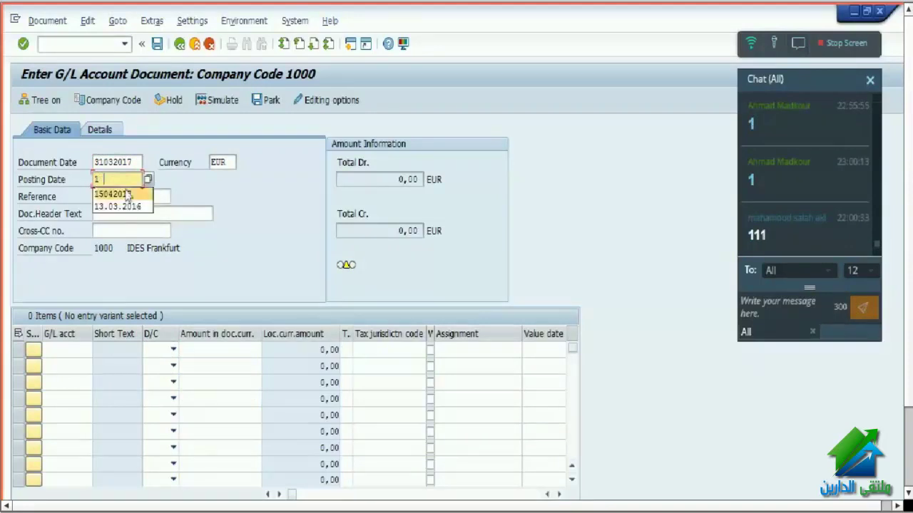
left_click(120, 180)
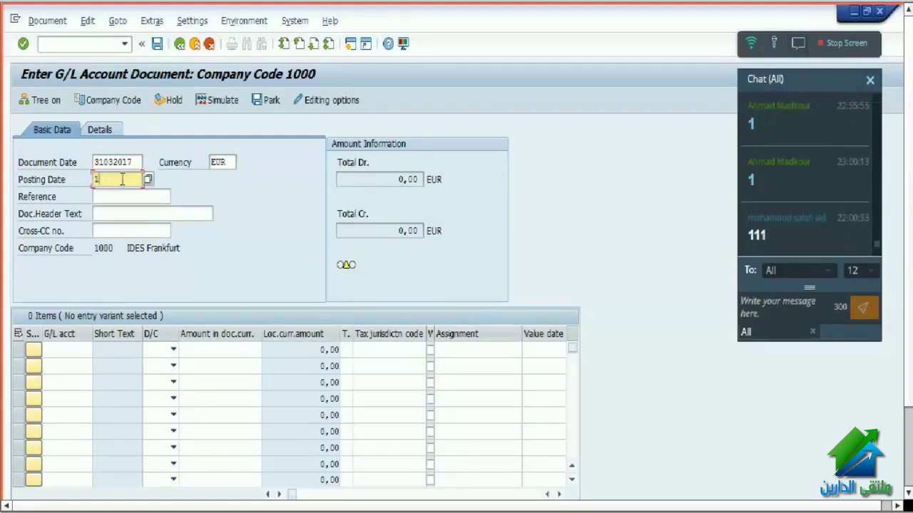
key("BackSpace")
key("Down")
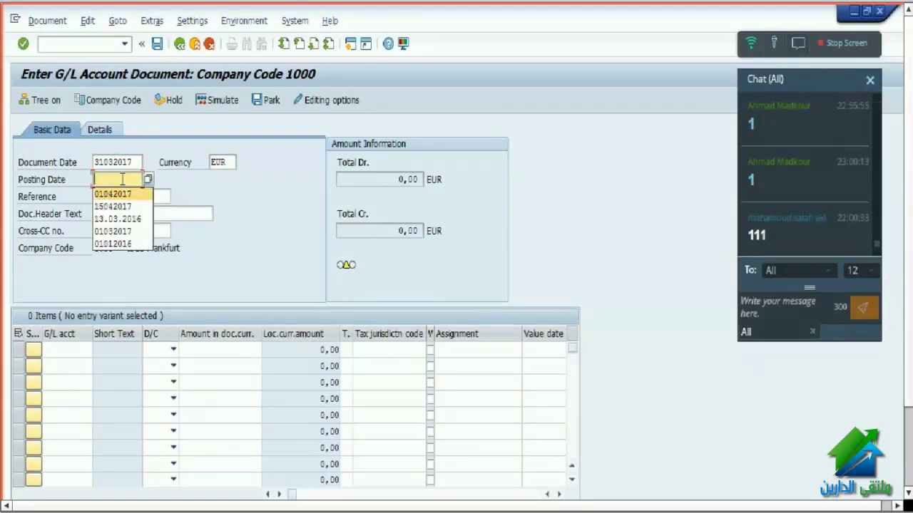
key("Return")
- Fill reference 1459872 and put account 113167 on line one
left_click(132, 194)
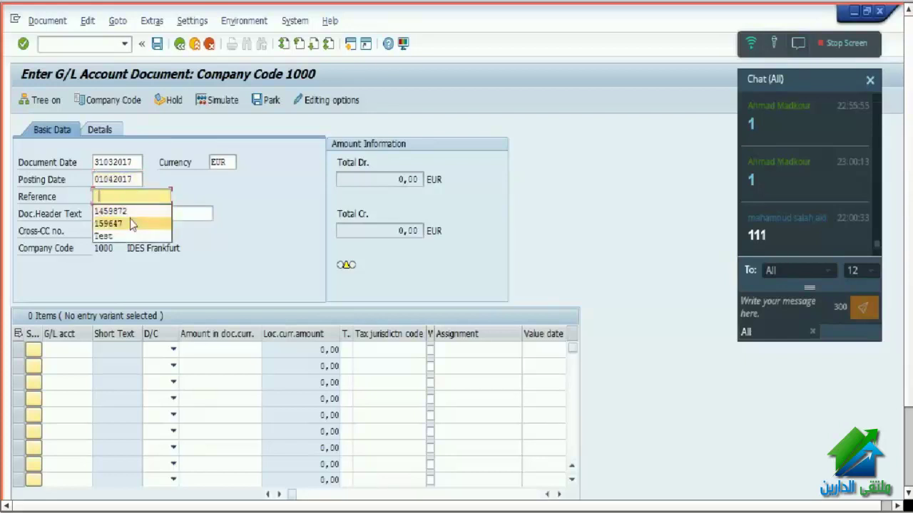
left_click(126, 208)
left_click(126, 214)
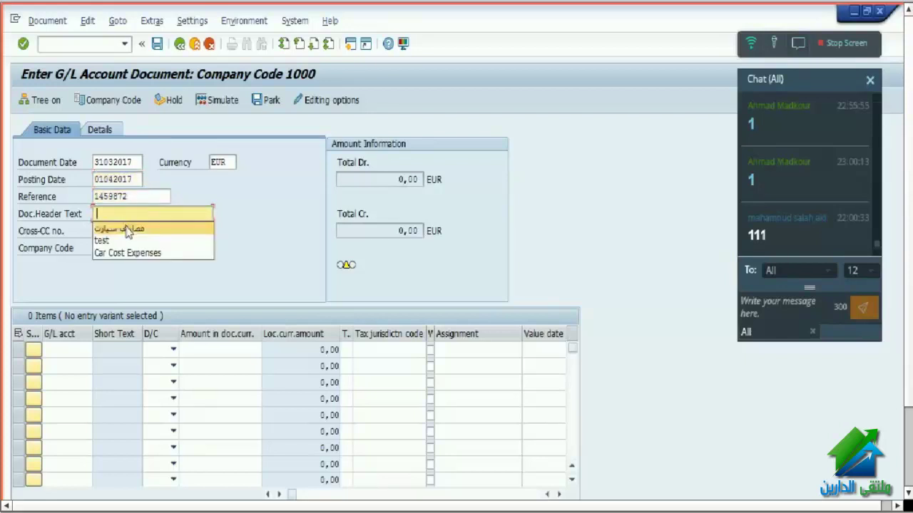
left_click(64, 348)
left_click(70, 365)
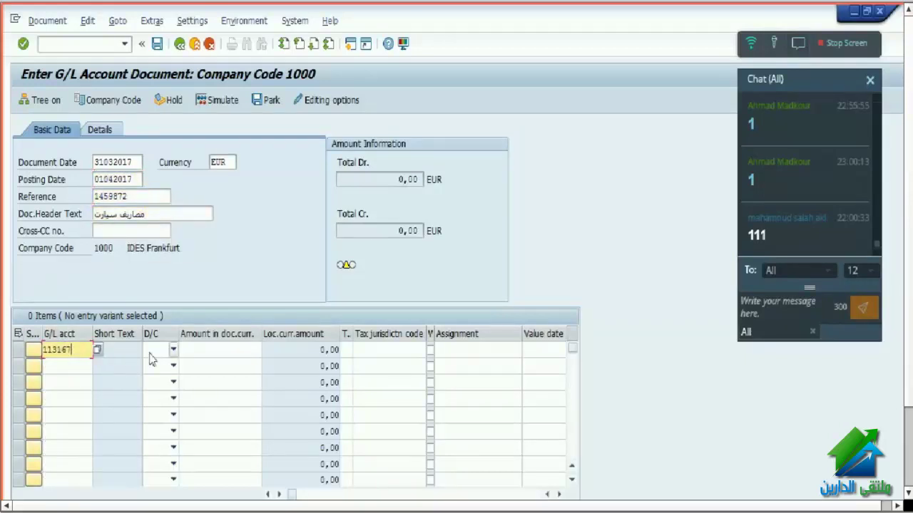
- Make line one a 1000 credit on account 113167
left_click(154, 349)
left_click(152, 365)
left_click(203, 349)
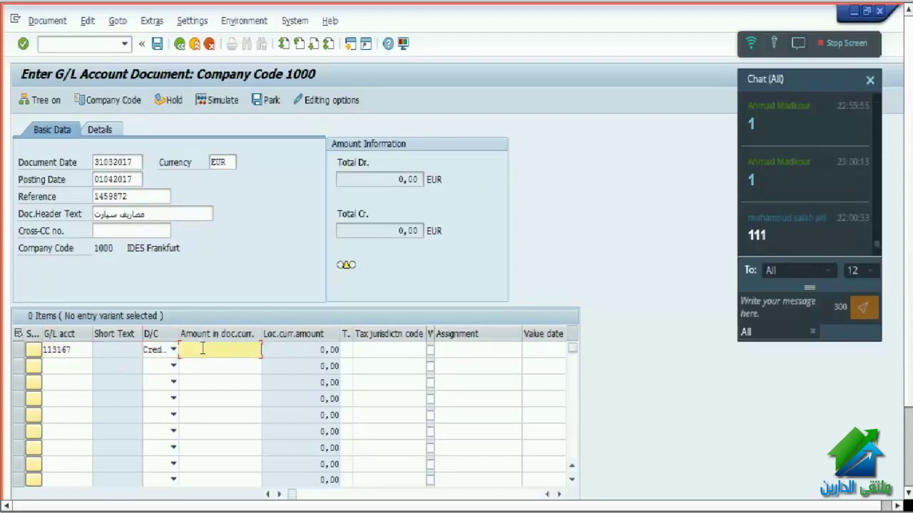
left_click(211, 374)
left_click(257, 349)
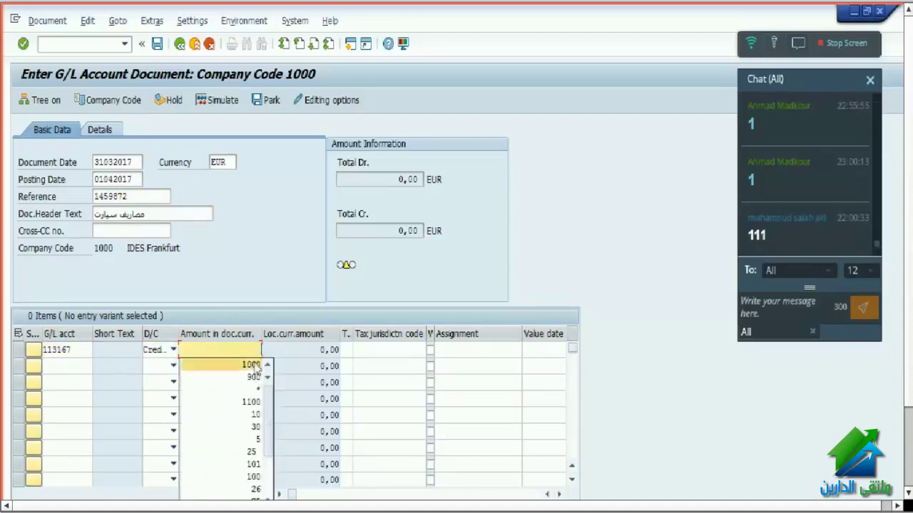
left_click(214, 389)
- Add line two as a 1000 debit to account 475000 and check the items
left_click(78, 366)
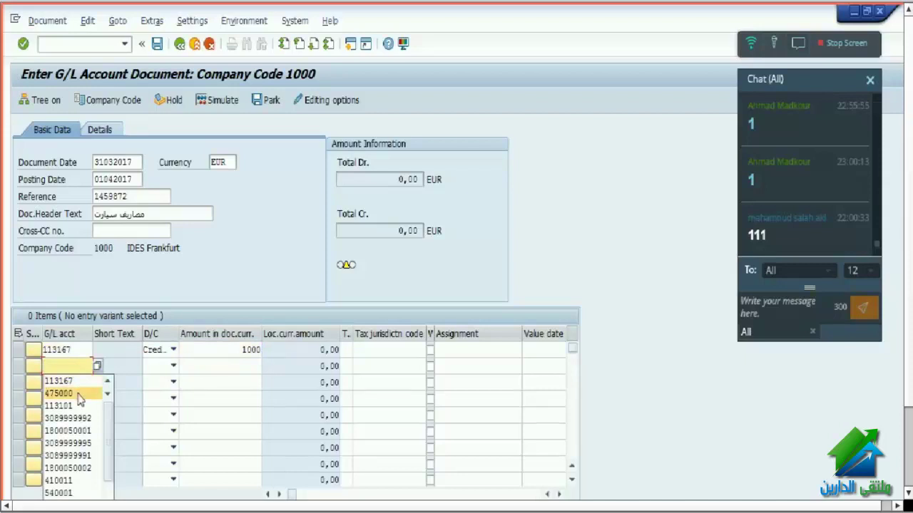
left_click(78, 393)
left_click(159, 366)
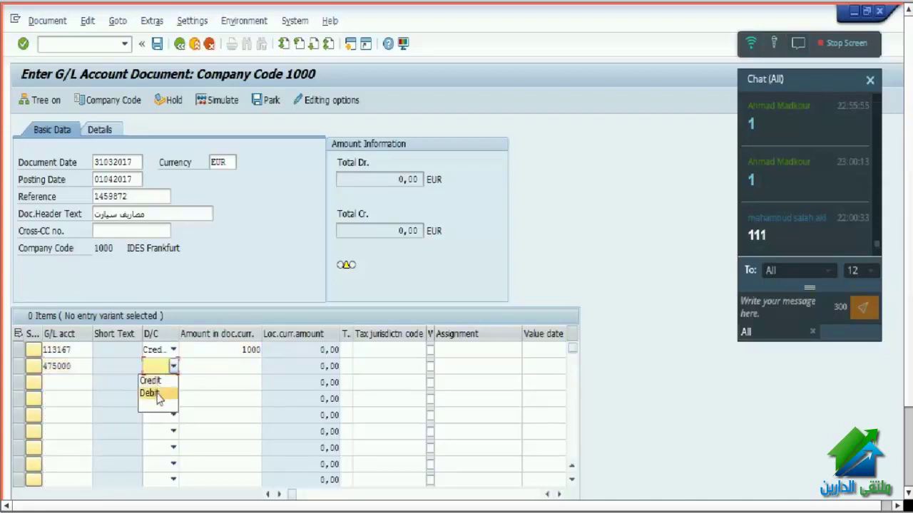
left_click(158, 394)
left_click(212, 366)
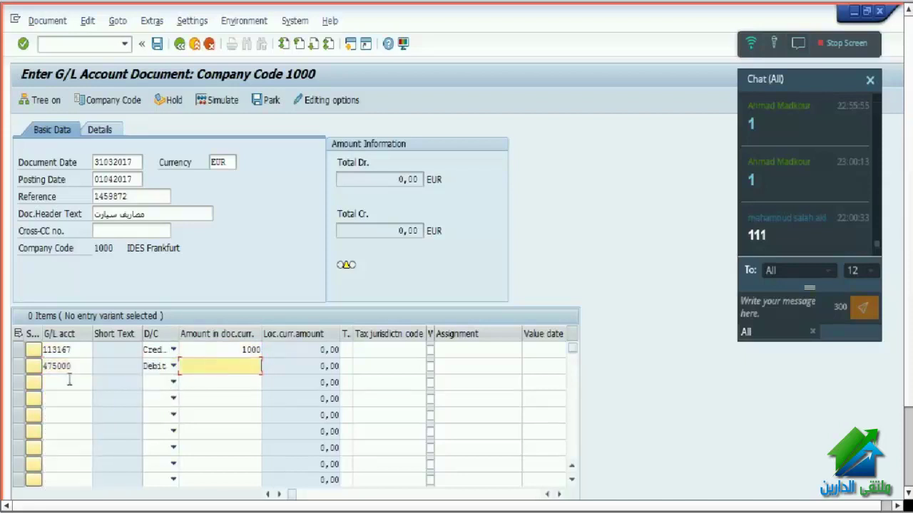
left_click(235, 379)
key("Return")
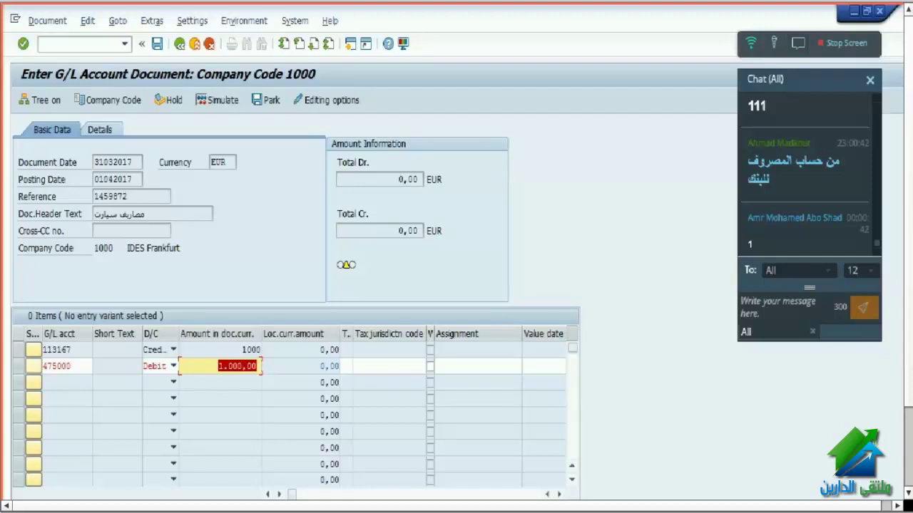
left_click(561, 494)
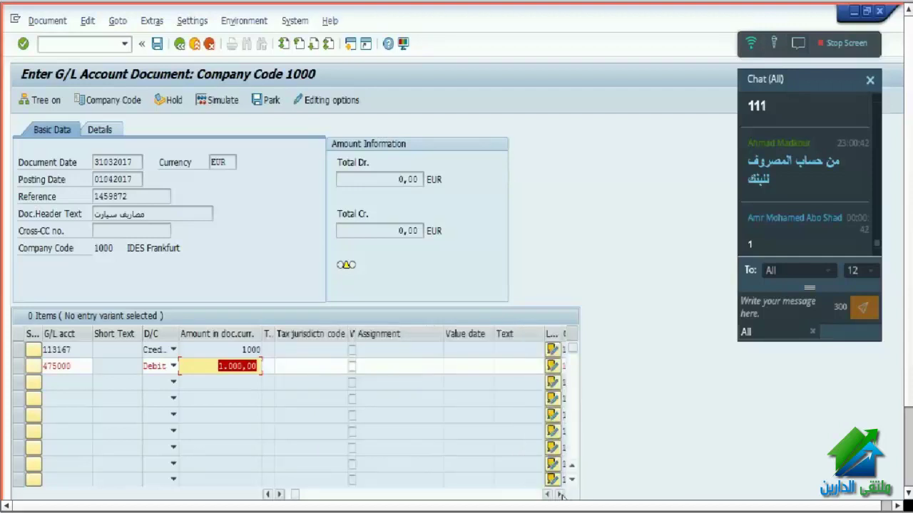
- Assign cost center 1000 to the 475000 debit line and validate the balanced document
left_click(562, 495)
left_click(561, 495)
left_click(561, 495)
left_click(561, 494)
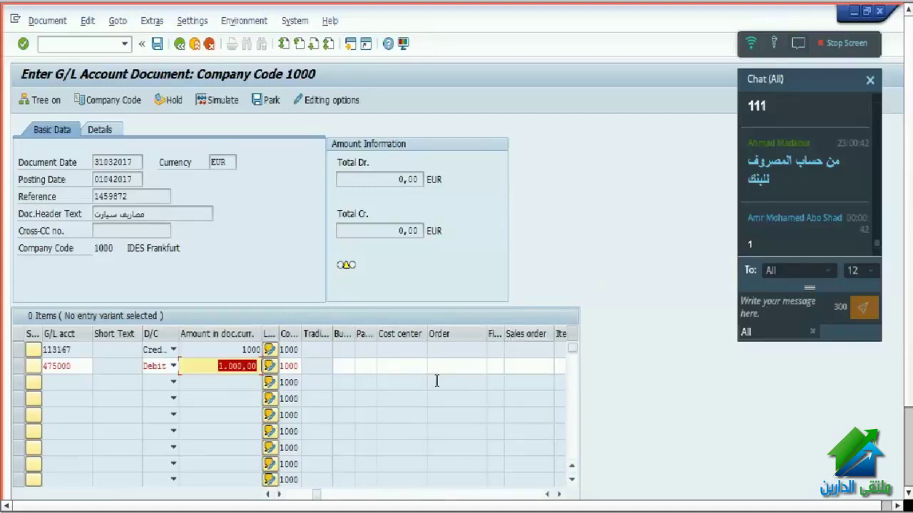
left_click(408, 371)
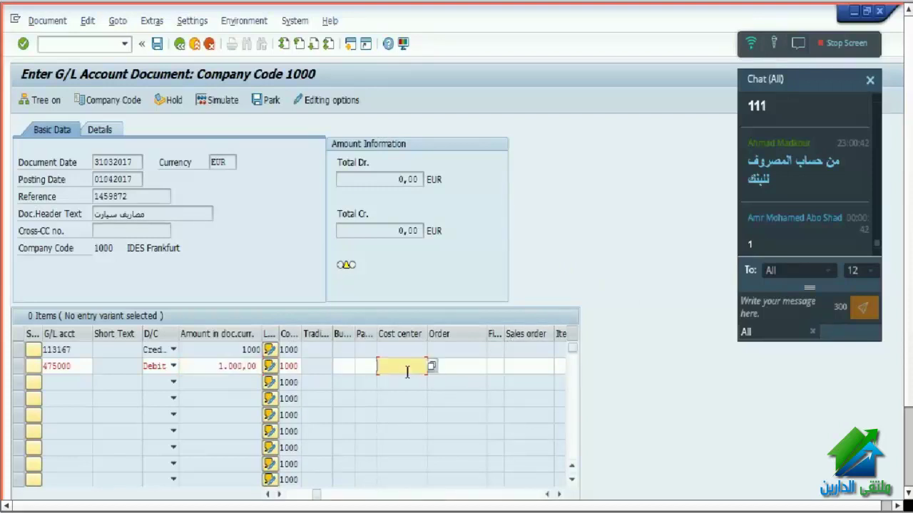
type("1")
left_click(412, 382)
key("Return")
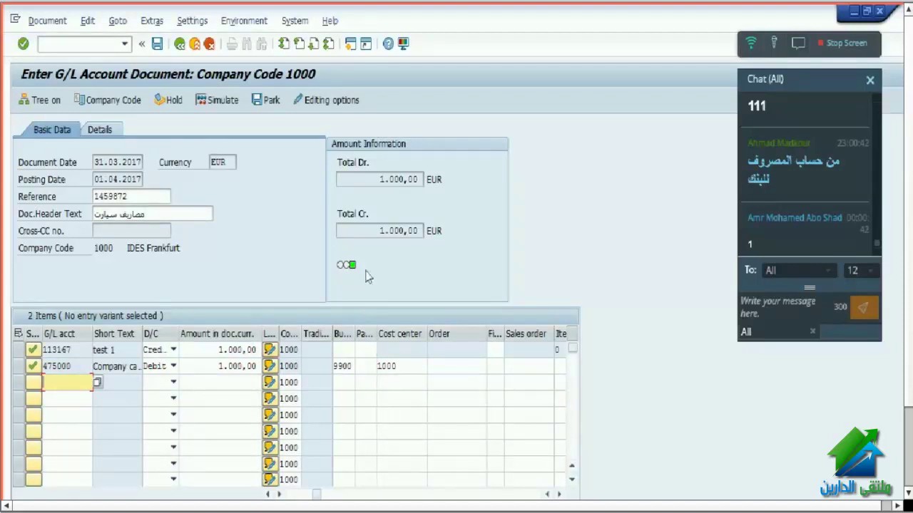
- Highlight the credit and debit total amounts to compare them
left_click(382, 230)
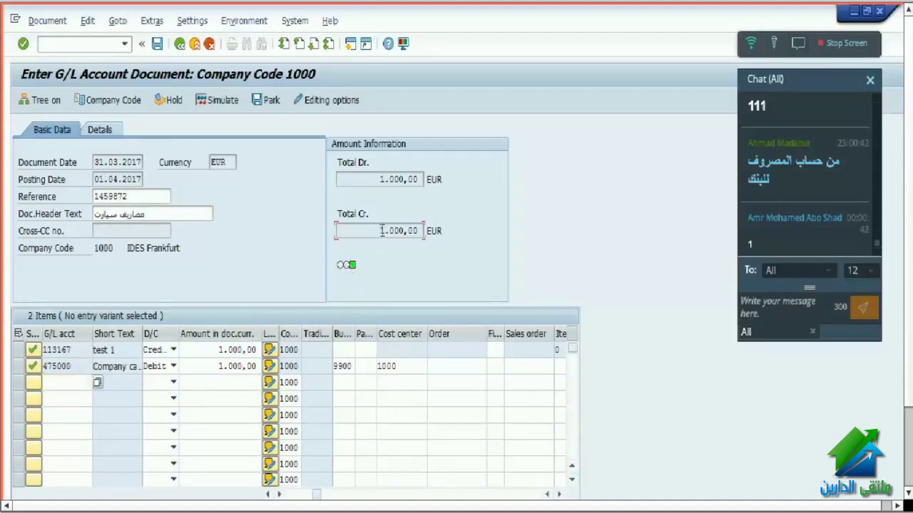
left_click_drag(382, 231, 449, 226)
left_click_drag(380, 177, 461, 169)
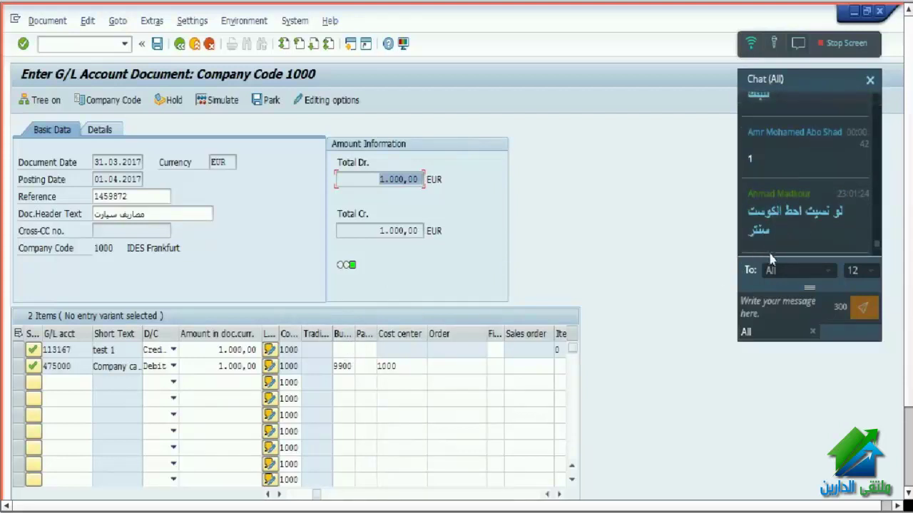
- Delete cost center 1000 from the 475000 debit line and re-check the document
double_click(380, 366)
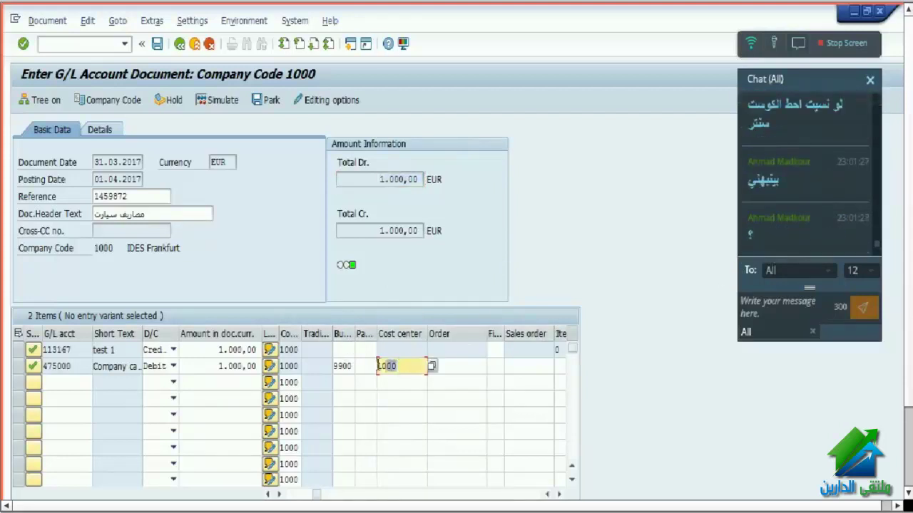
key("Delete")
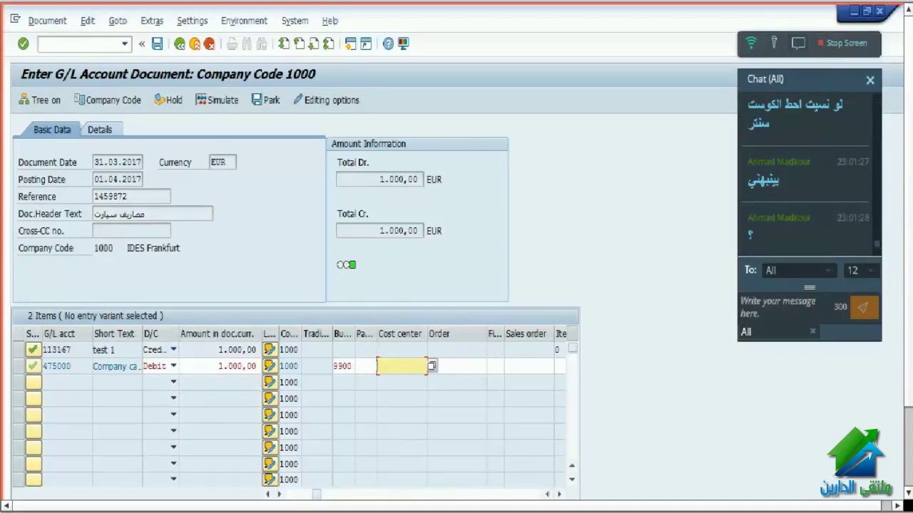
left_click(157, 43)
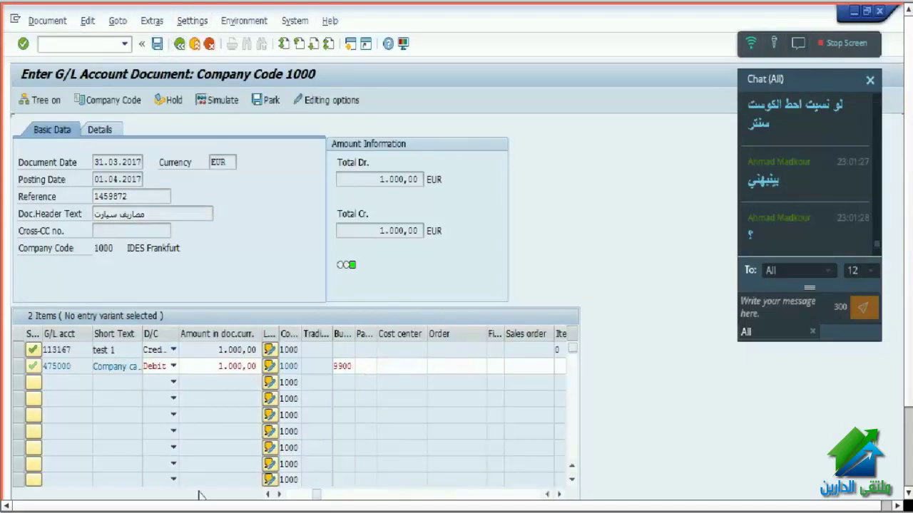
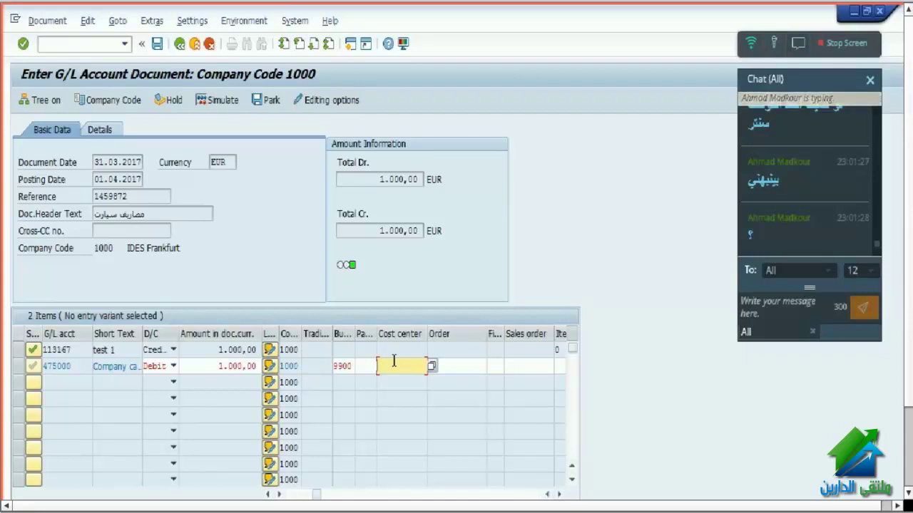
- Enter cost center 1000 on the 475000 company car costs debit line and confirm it
type("1")
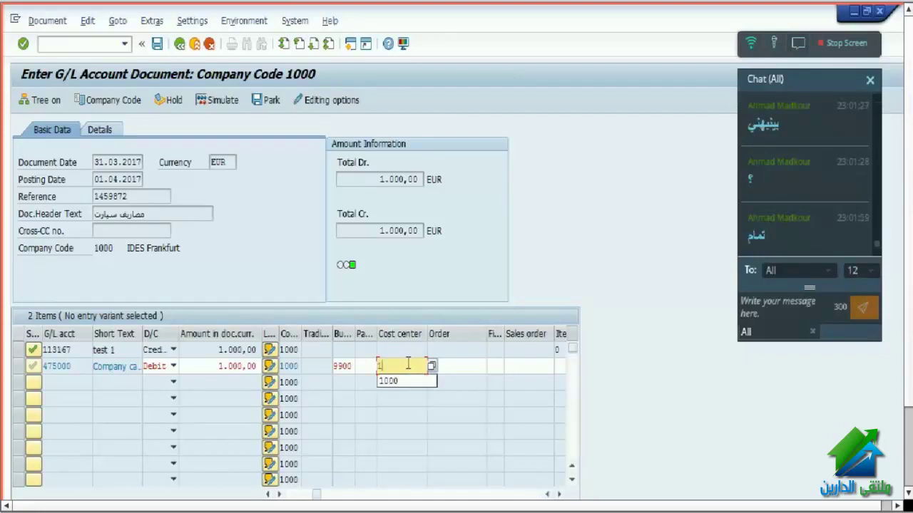
type("000")
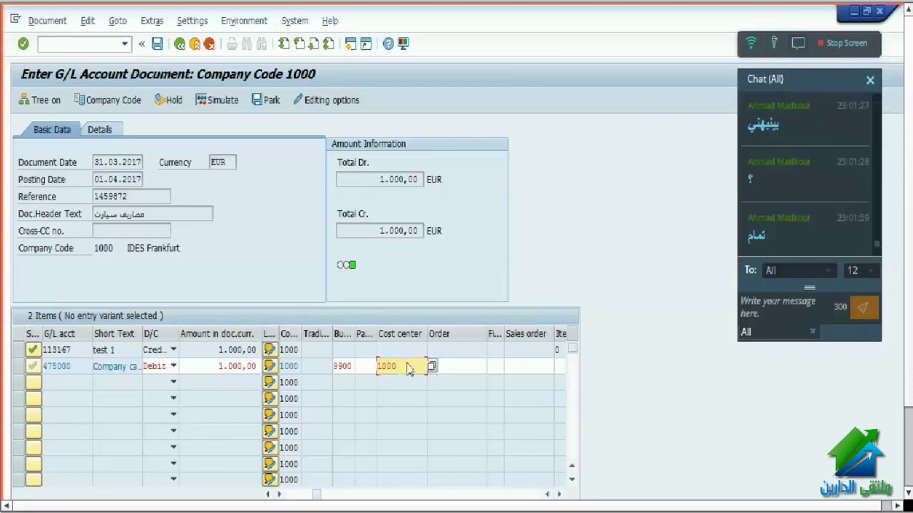
double_click(407, 365)
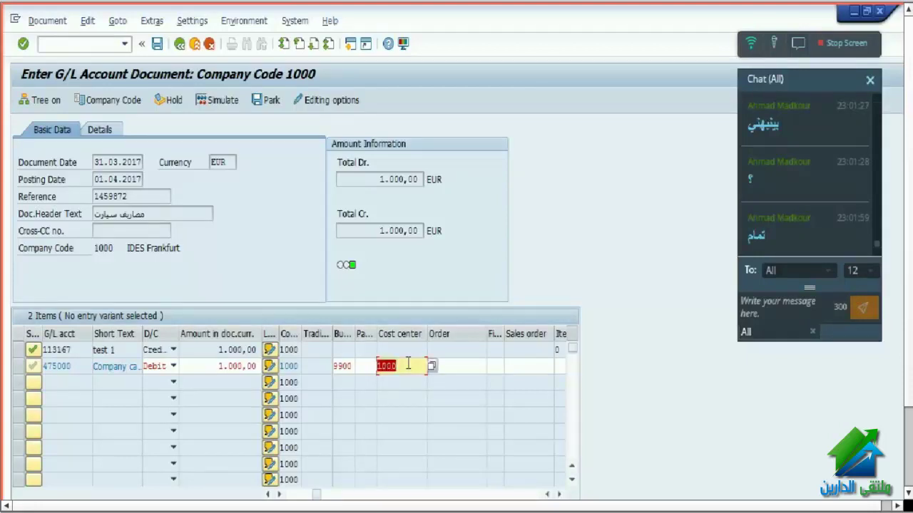
key("Return")
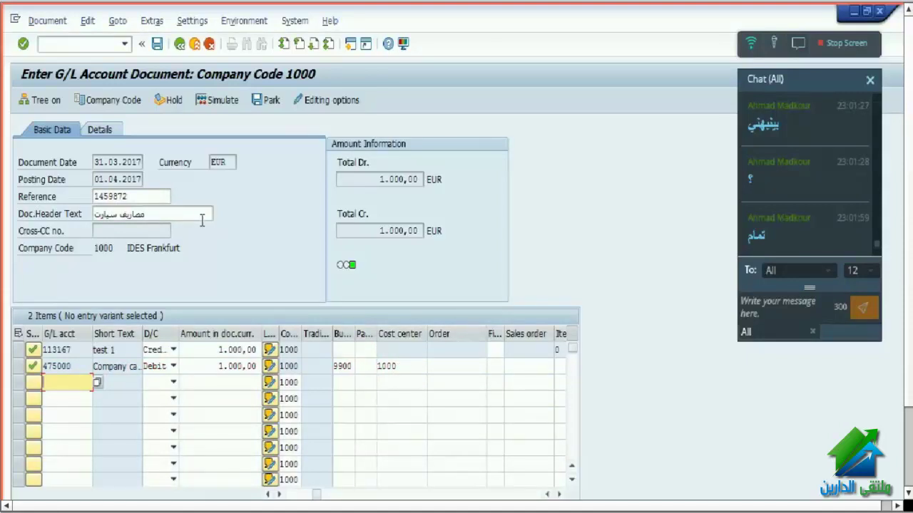
left_click(52, 22)
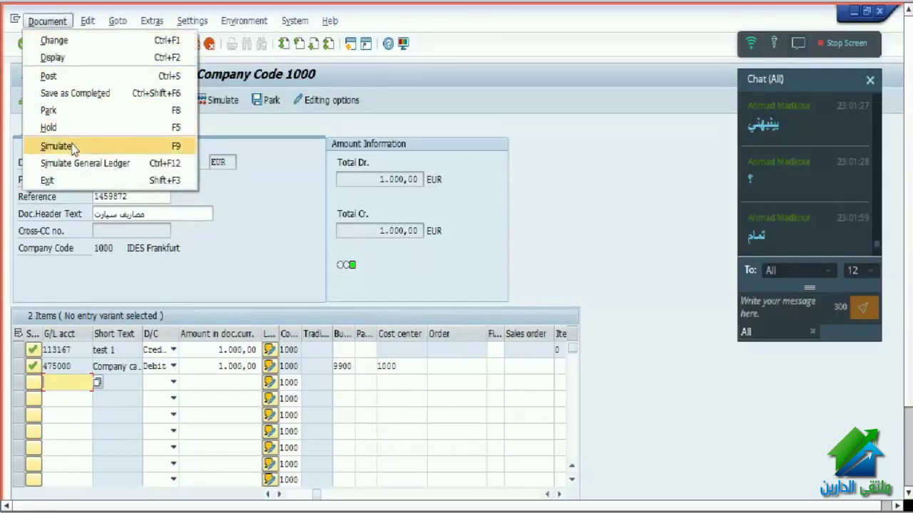
left_click(74, 146)
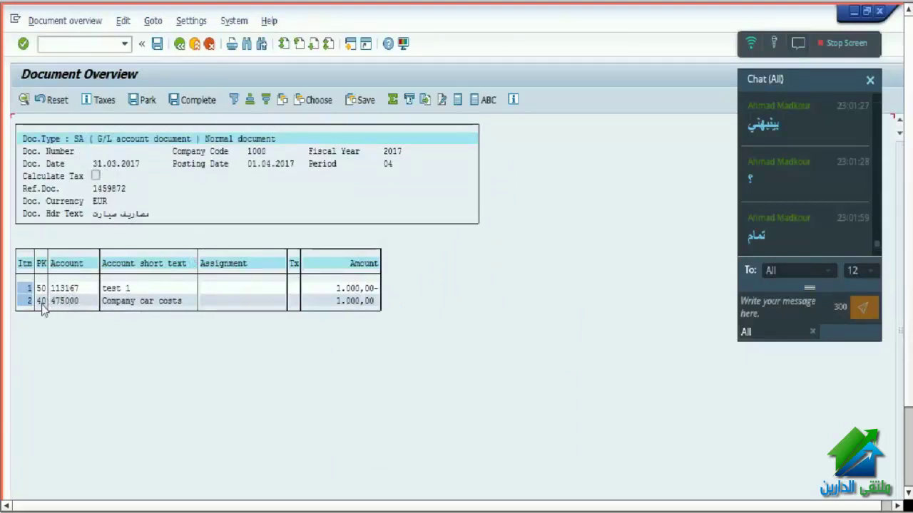
left_click(357, 302)
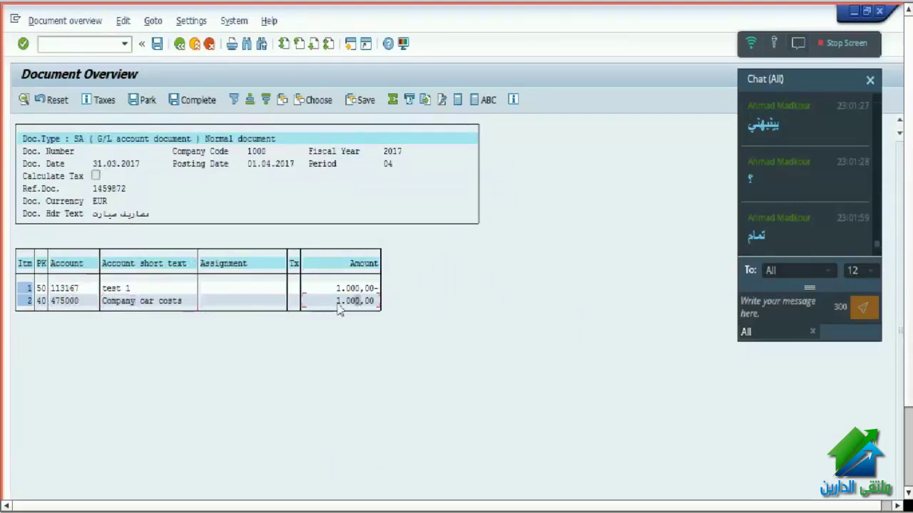
left_click(132, 290)
left_click(343, 288)
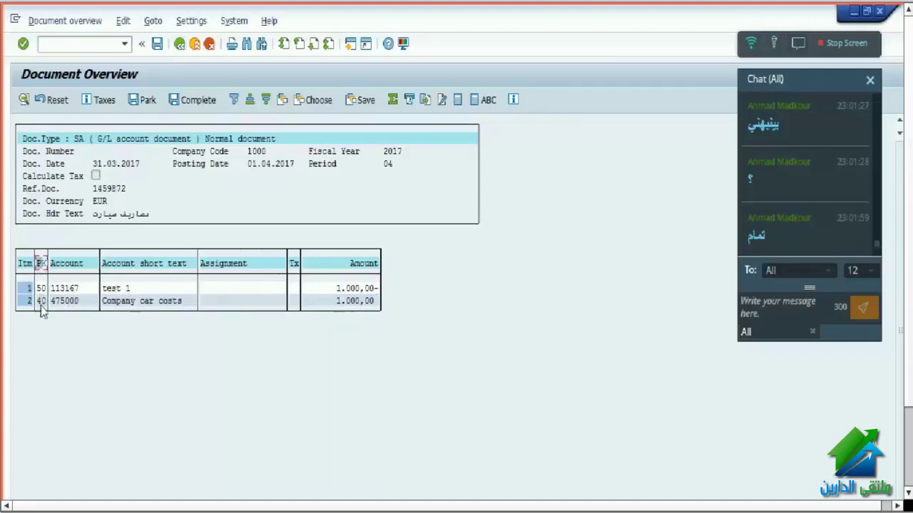
left_click(41, 264)
left_click(41, 301)
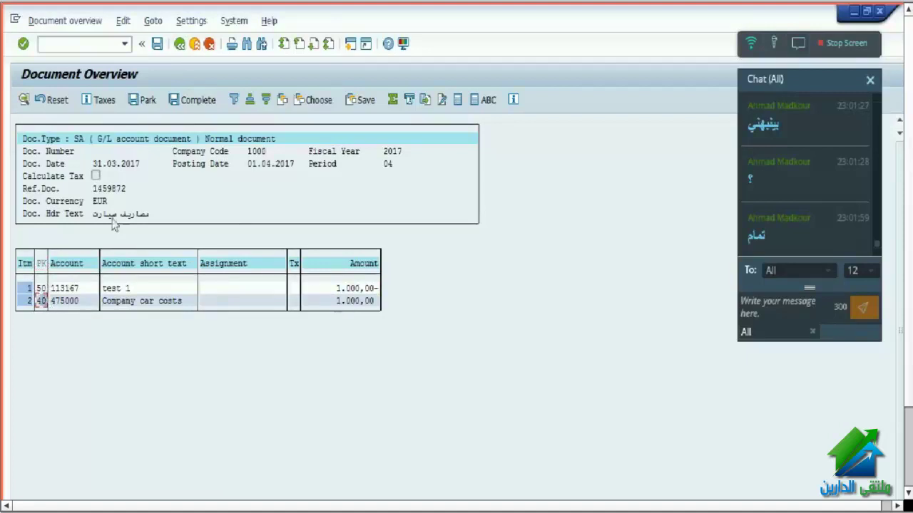
left_click(180, 45)
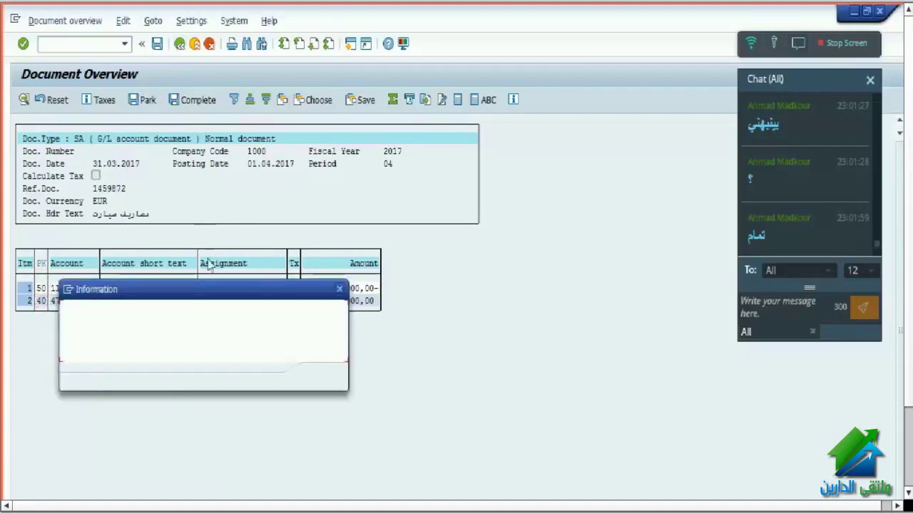
left_click(322, 377)
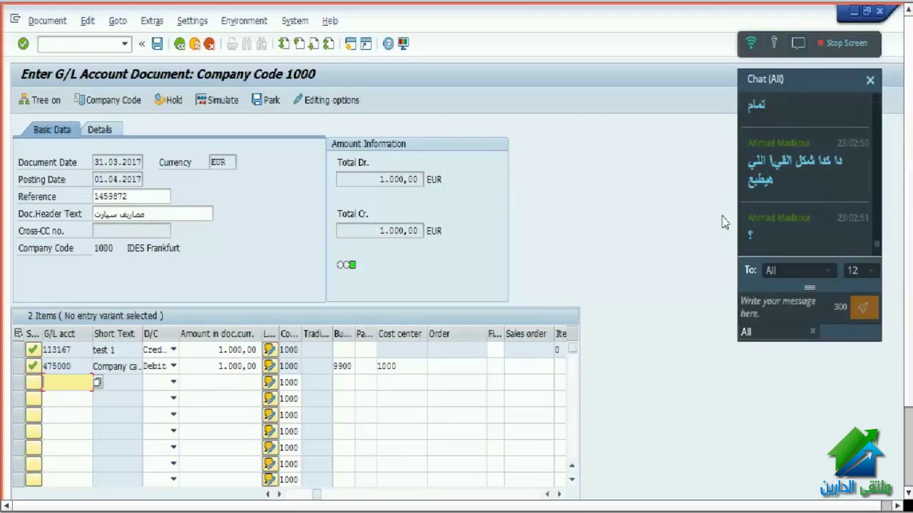
left_click(810, 222)
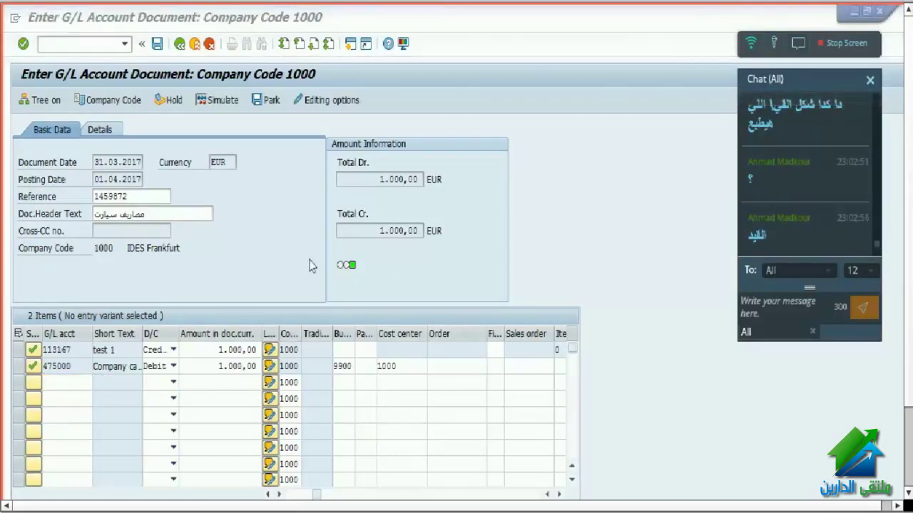
left_click(803, 312)
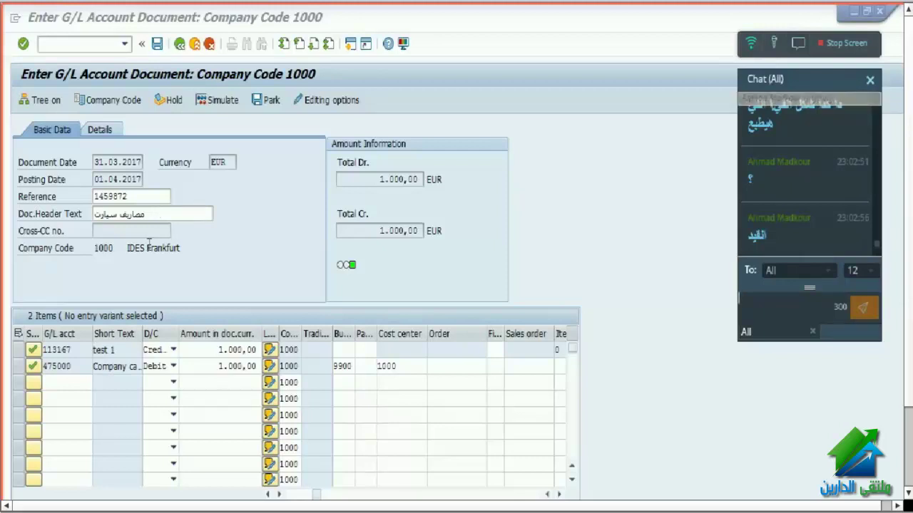
scroll(839, 232, "down", 1)
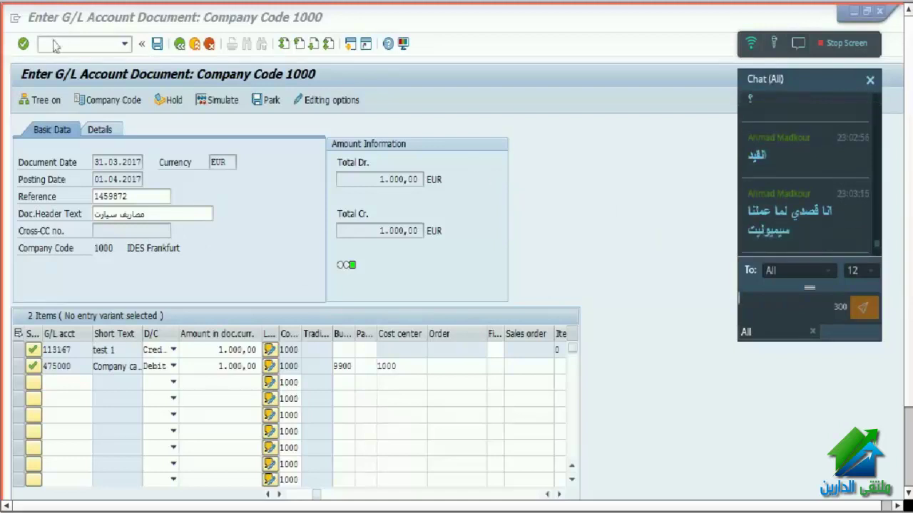
- Simulate the document, return to entry accepting the deleted-lines notice, and post it
left_click(48, 21)
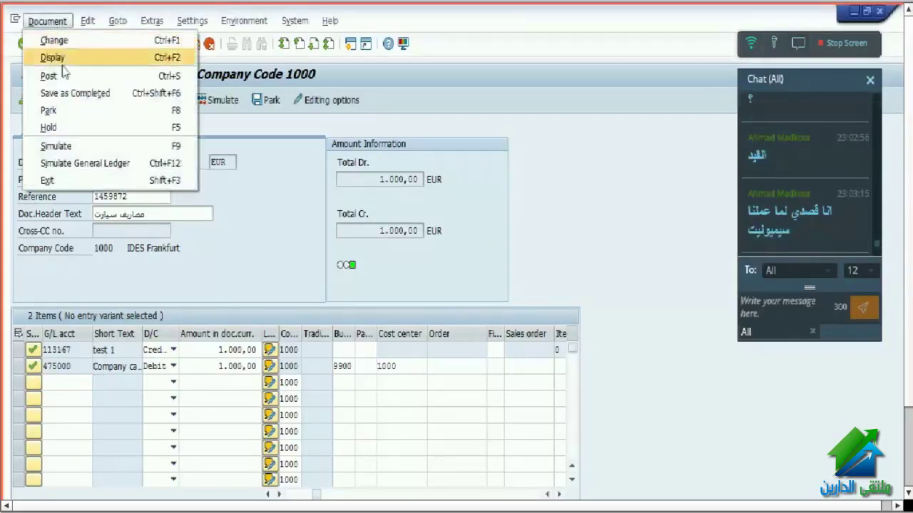
left_click(96, 145)
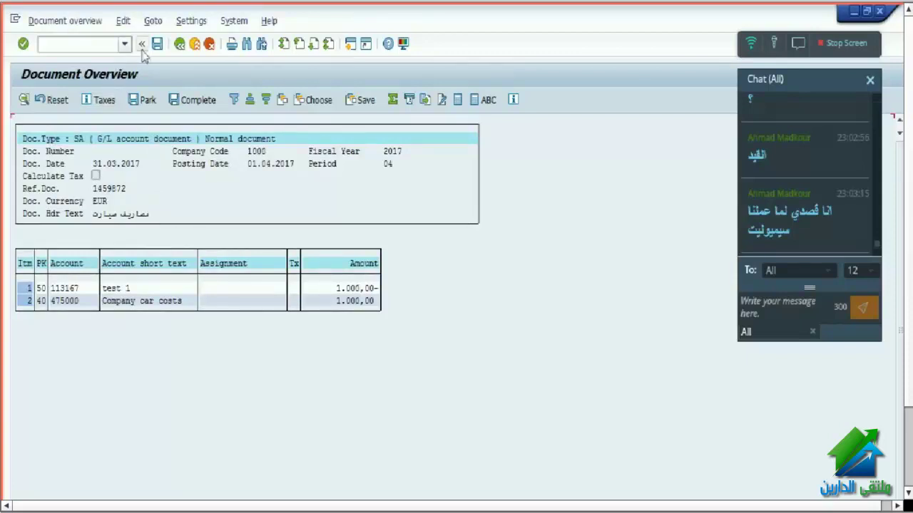
left_click(179, 44)
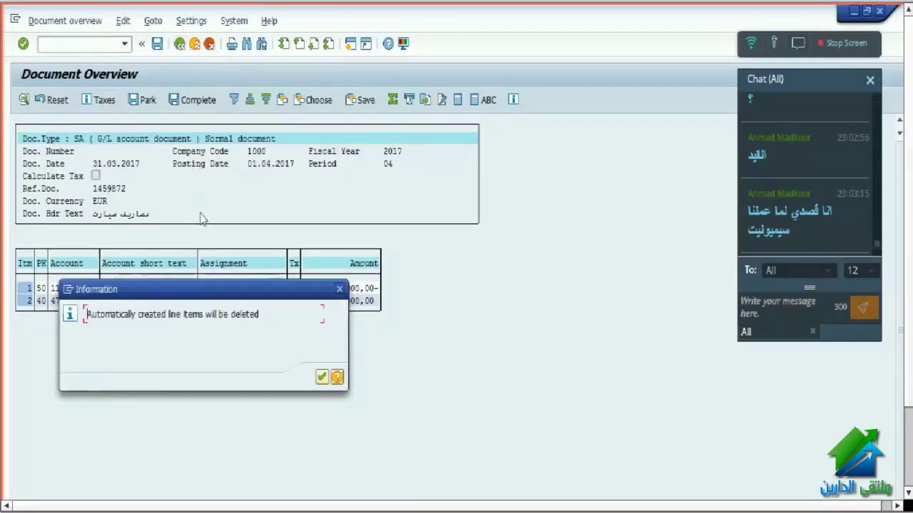
left_click(322, 376)
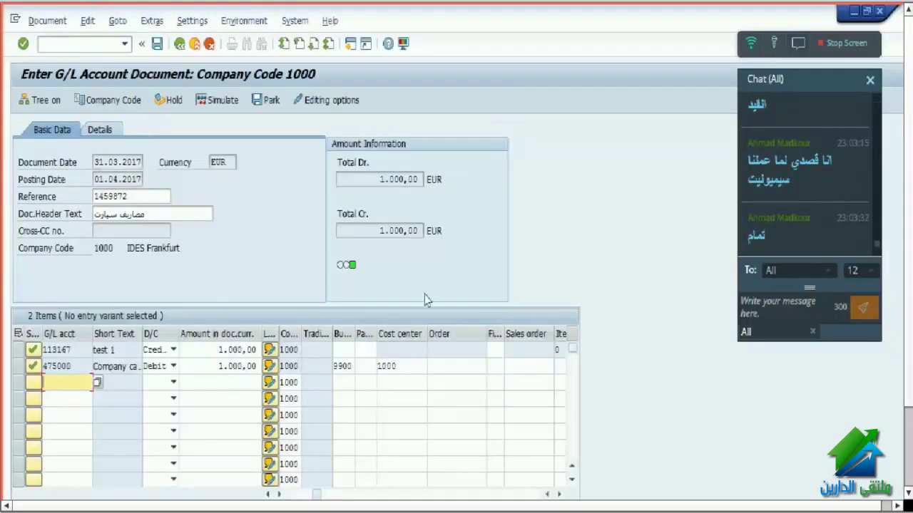
left_click(158, 44)
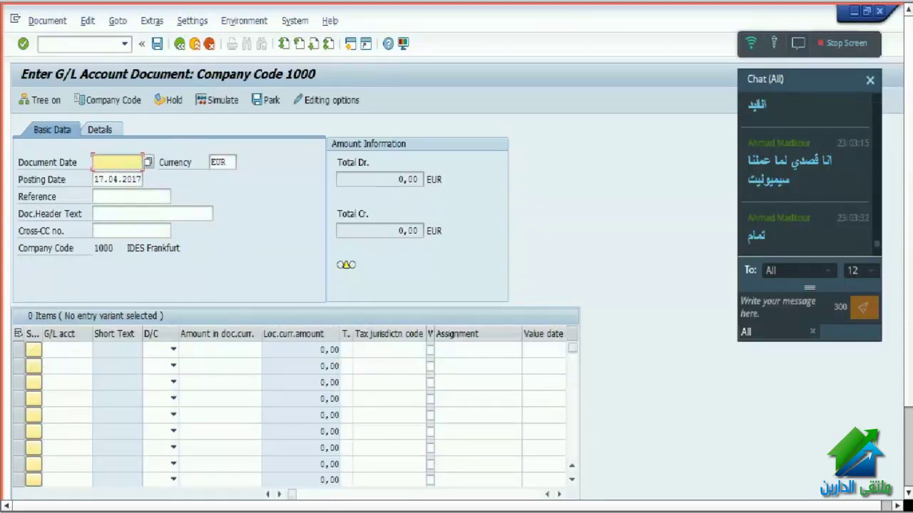
left_click(47, 20)
left_click(50, 56)
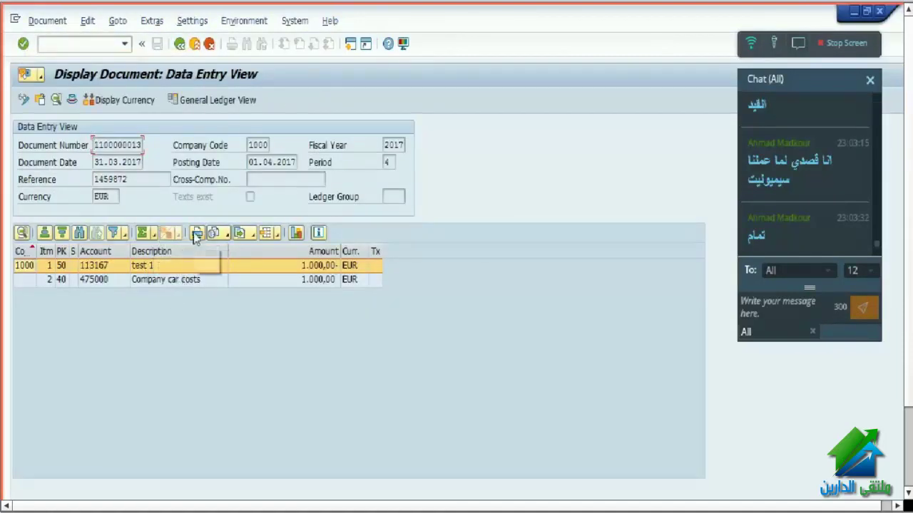
left_click(45, 21)
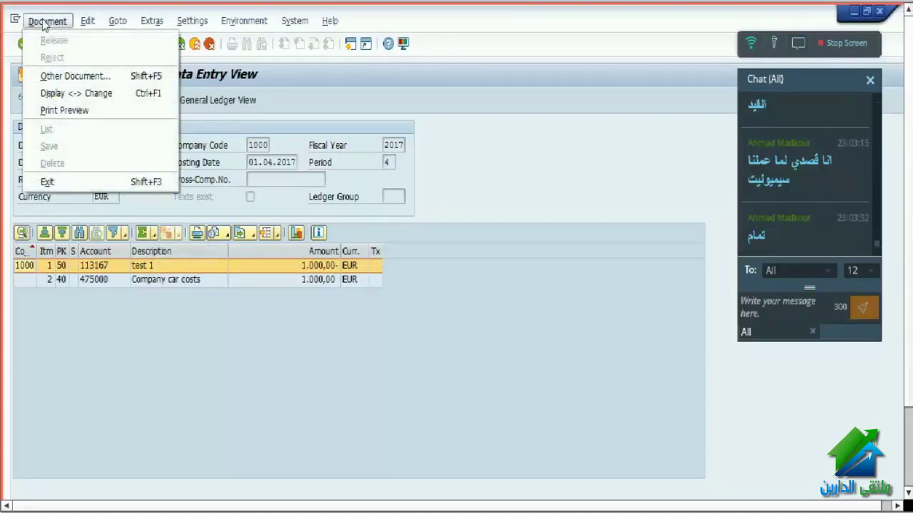
left_click(64, 110)
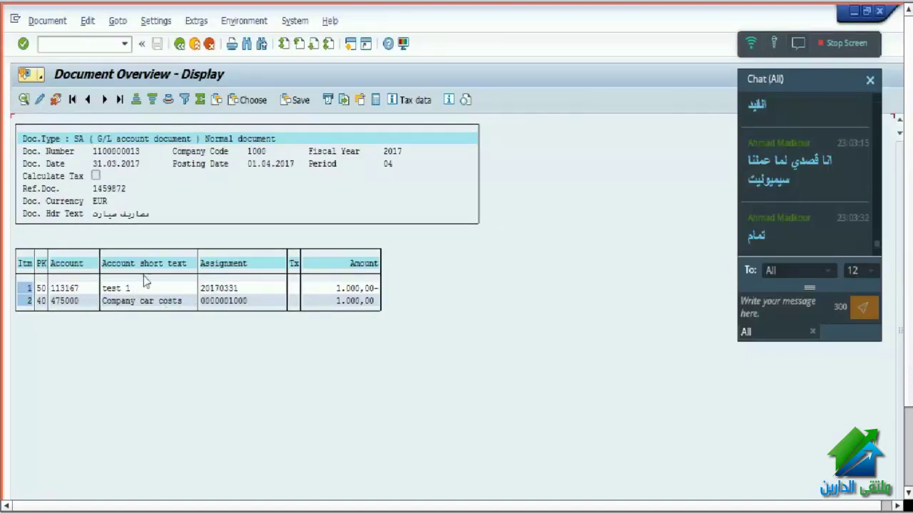
left_click(40, 288)
left_click(41, 301)
left_click(223, 288)
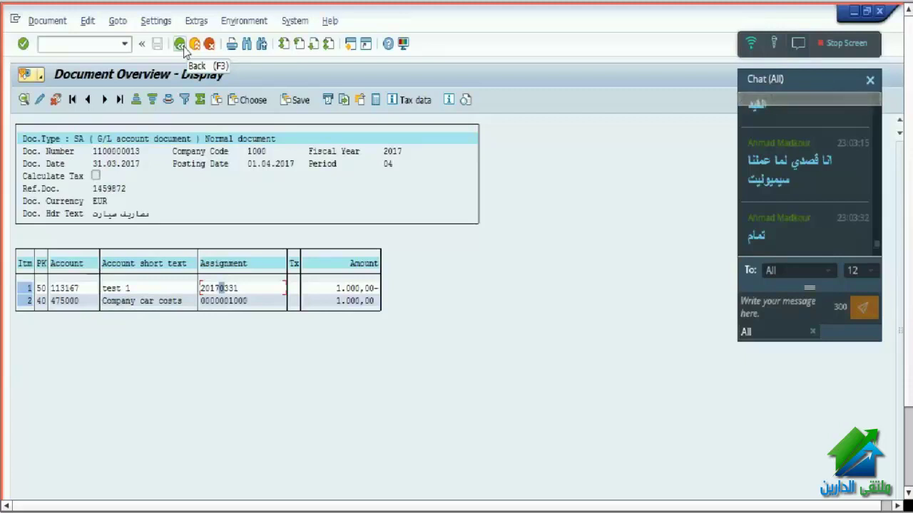
left_click(181, 45)
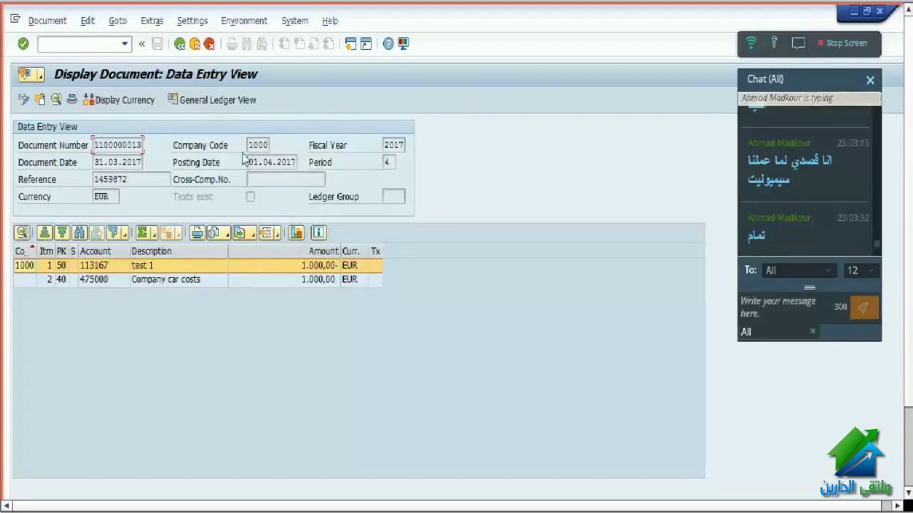
left_click(181, 44)
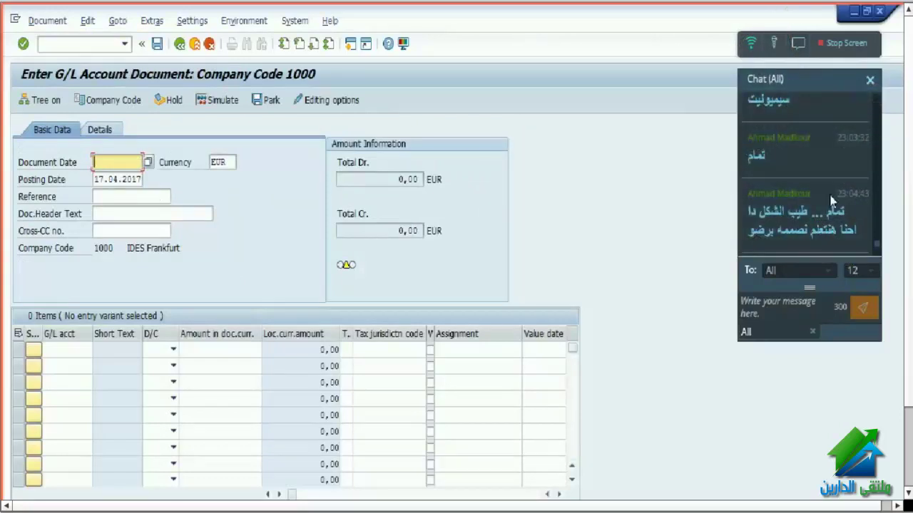
left_click_drag(764, 229, 860, 237)
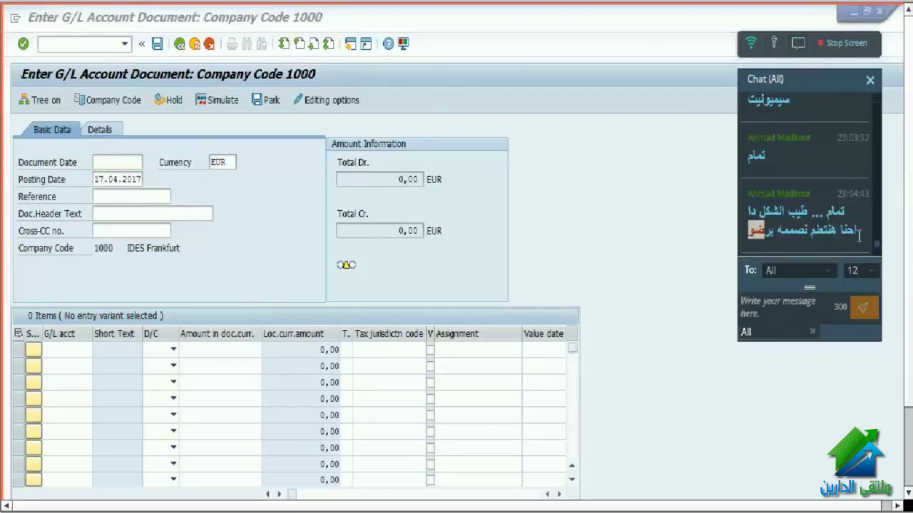
left_click(781, 311)
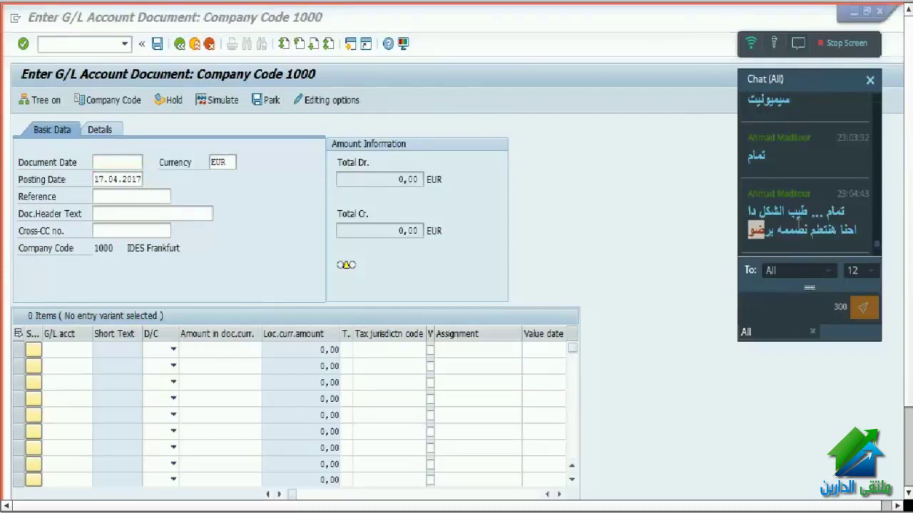
left_click(795, 221)
left_click(794, 303)
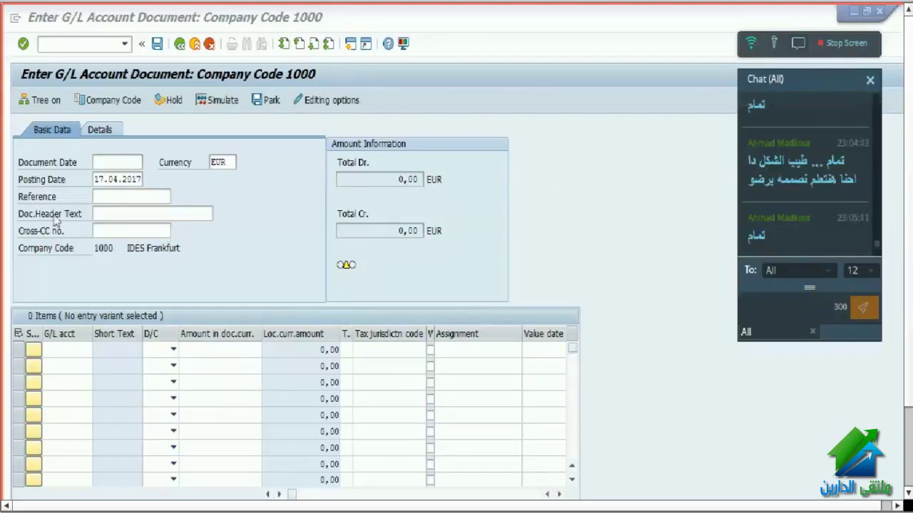
- Fill the header: document date 31.03.2017, posting date 01.04.2017, reference 1459872 and header text
left_click(108, 161)
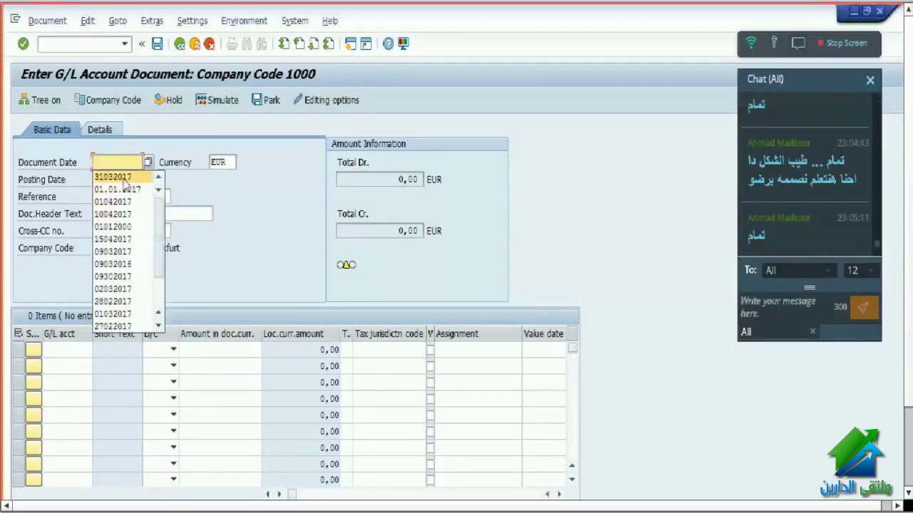
left_click(124, 175)
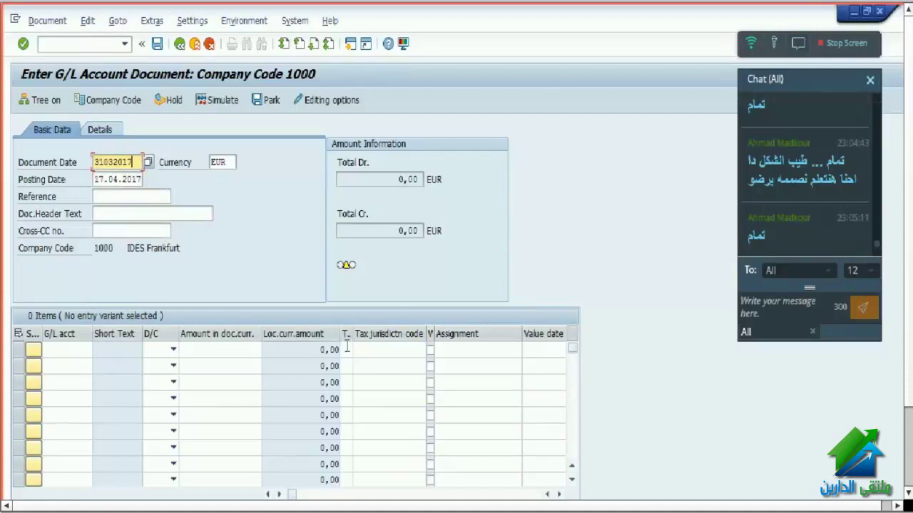
left_click(94, 179)
left_click(121, 198)
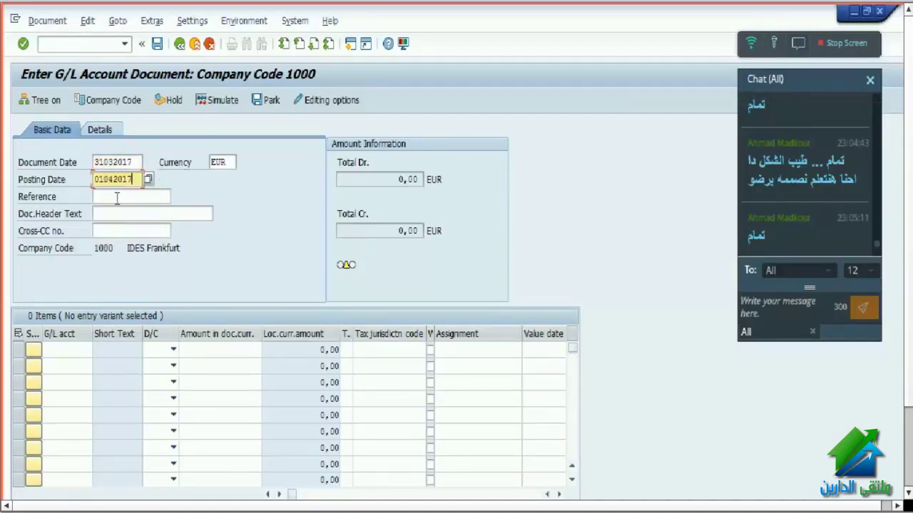
left_click(117, 197)
left_click(118, 207)
left_click(118, 214)
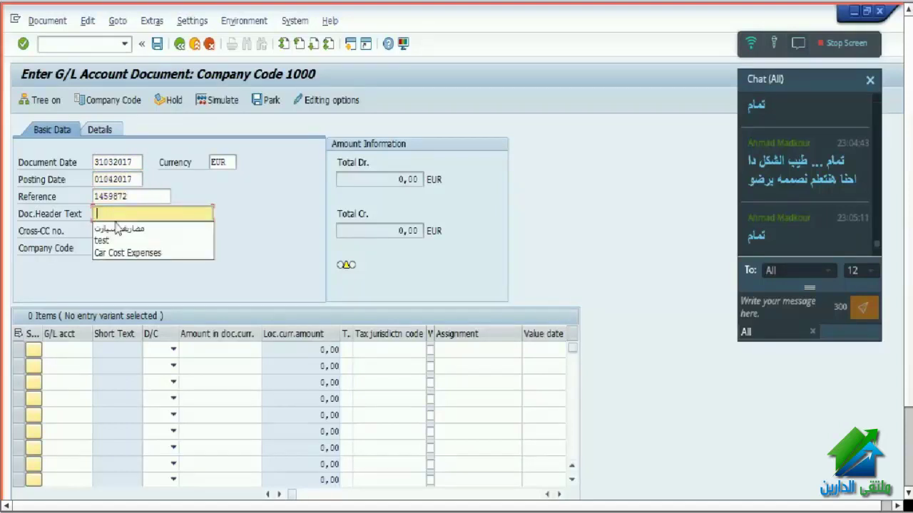
left_click(117, 228)
- Enter line items 475000 Debit 1000 and 113167 Credit 1000
left_click(72, 350)
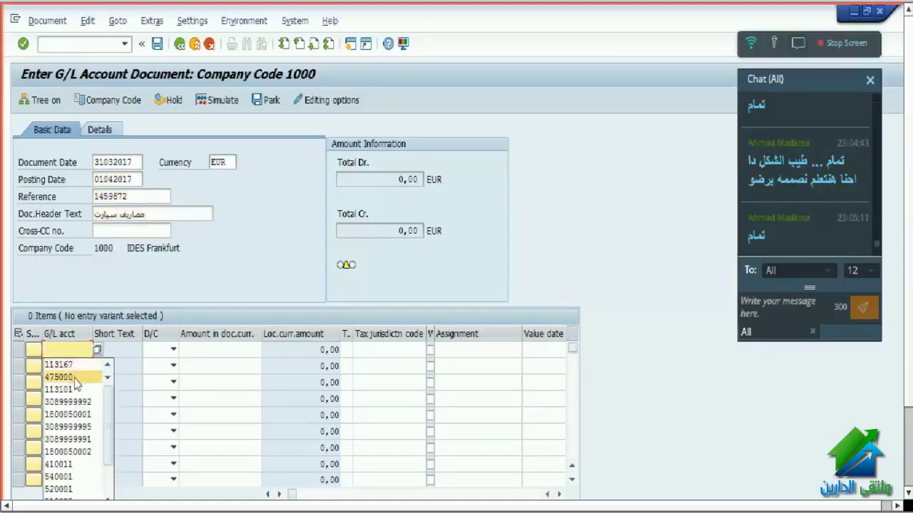
left_click(75, 378)
left_click(74, 367)
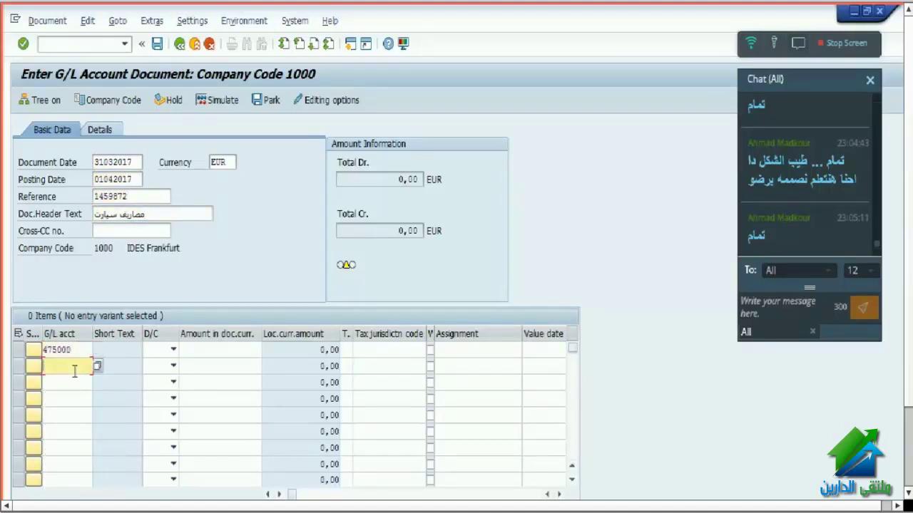
left_click(74, 383)
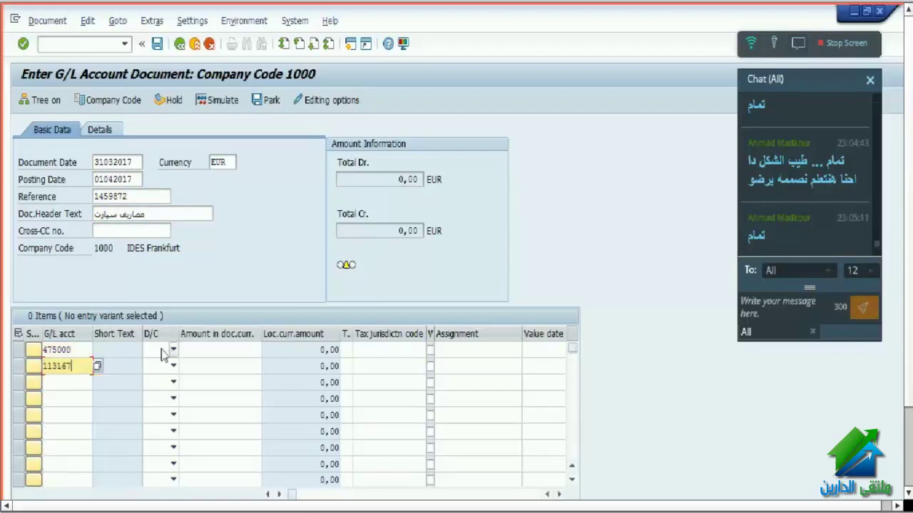
left_click(163, 350)
left_click(157, 367)
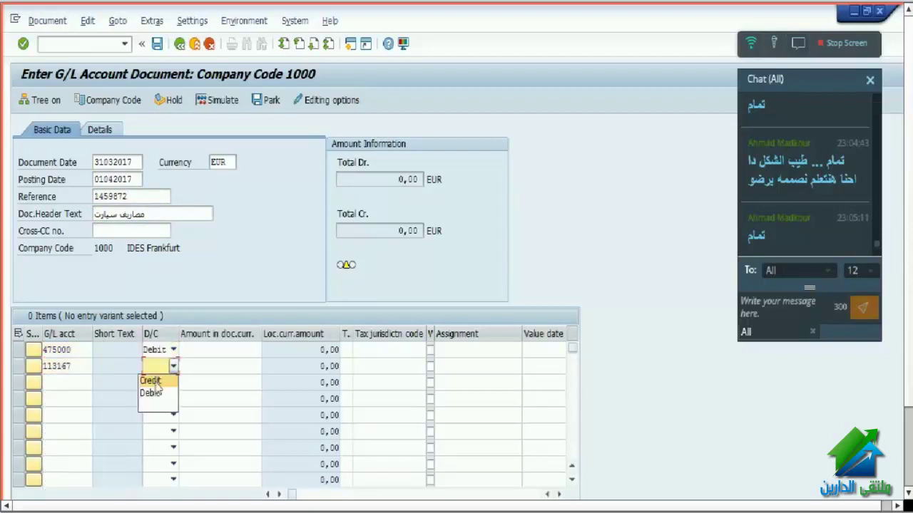
left_click(156, 391)
left_click(225, 352)
left_click(225, 366)
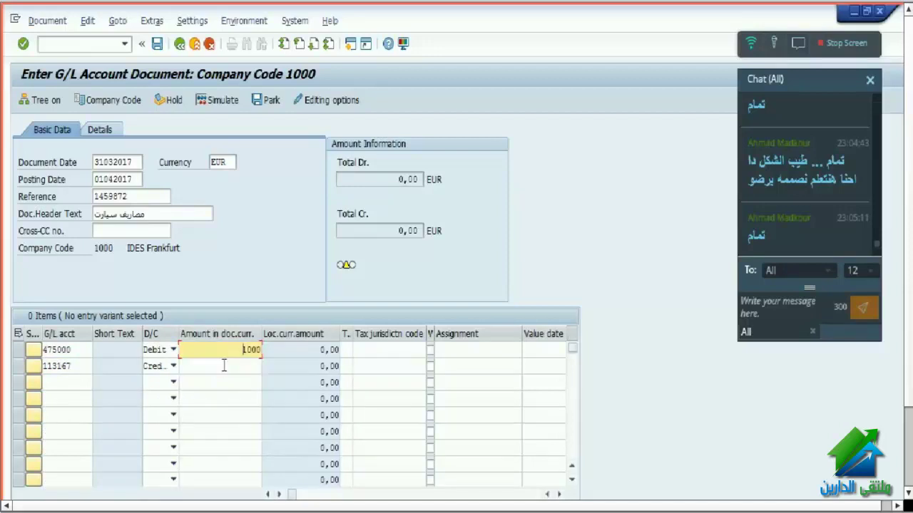
left_click(225, 367)
left_click(225, 382)
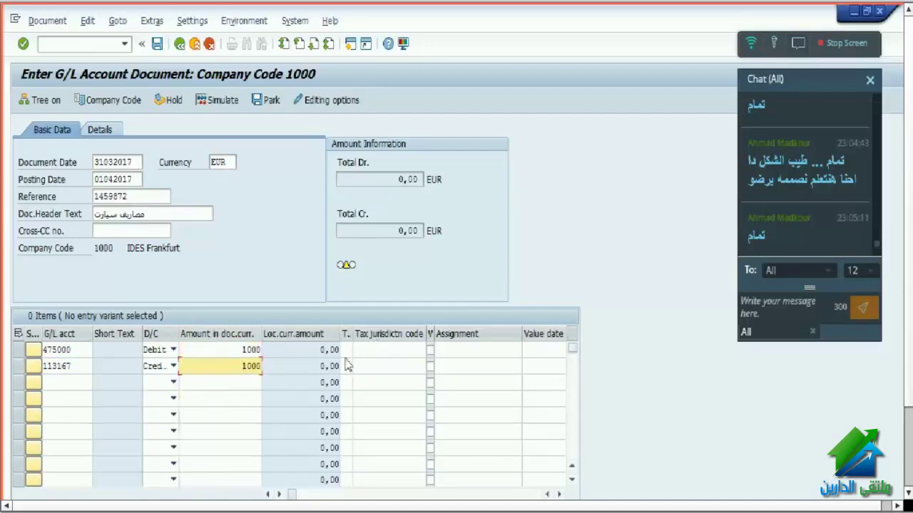
left_click(349, 354)
key("Return")
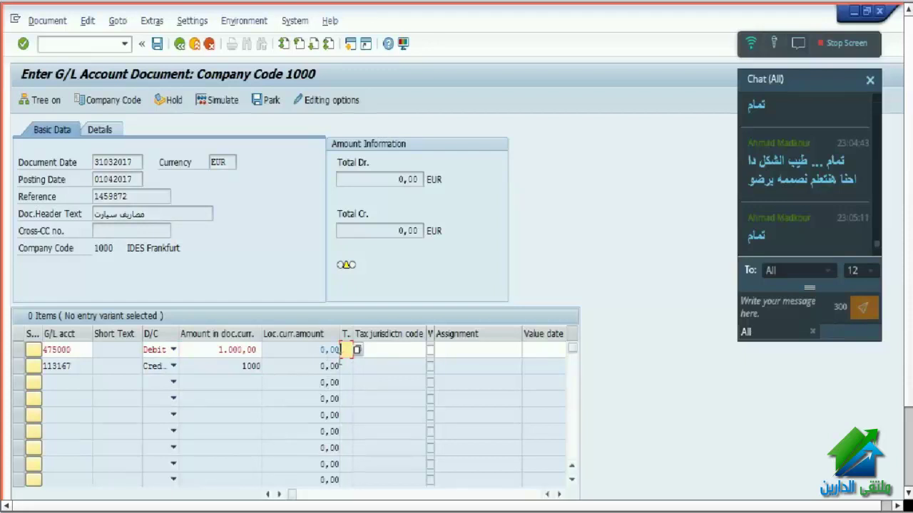
- Set tax code 1I (input tax 10%) and cost center 1000 on the first line
left_click(358, 350)
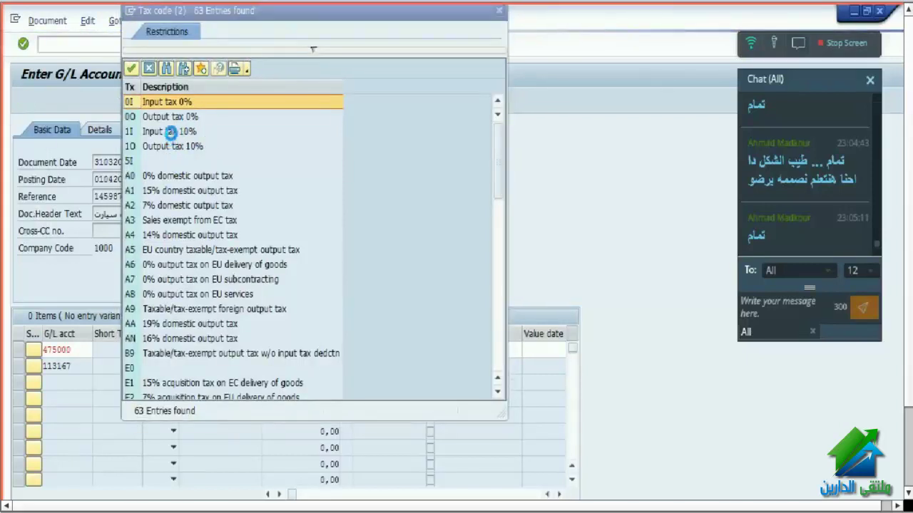
double_click(172, 136)
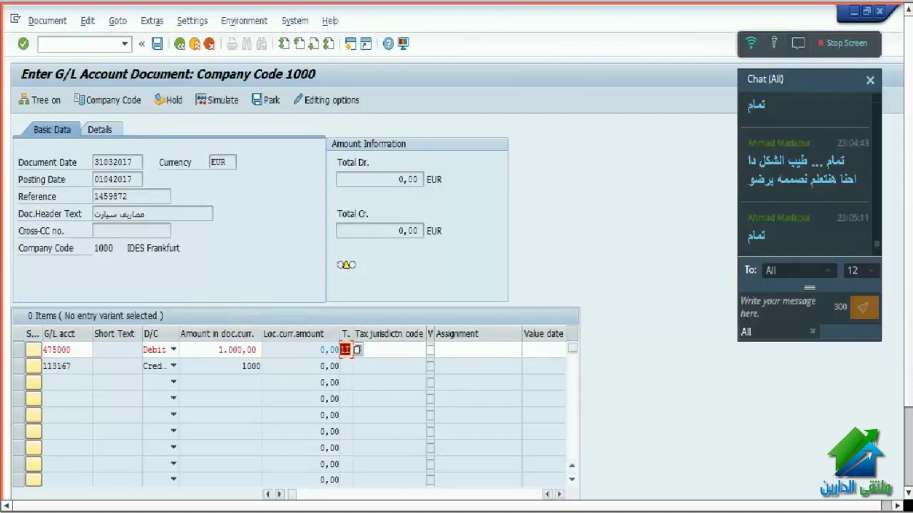
left_click(559, 494)
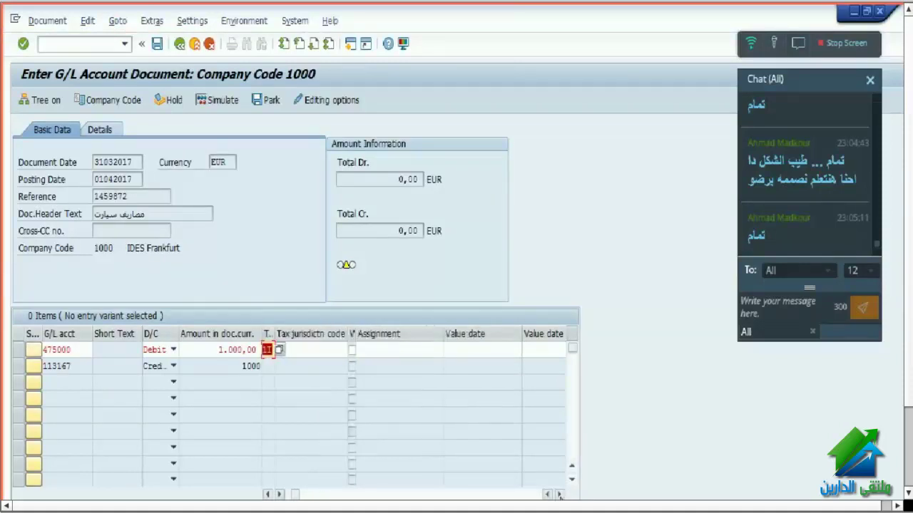
left_click(559, 494)
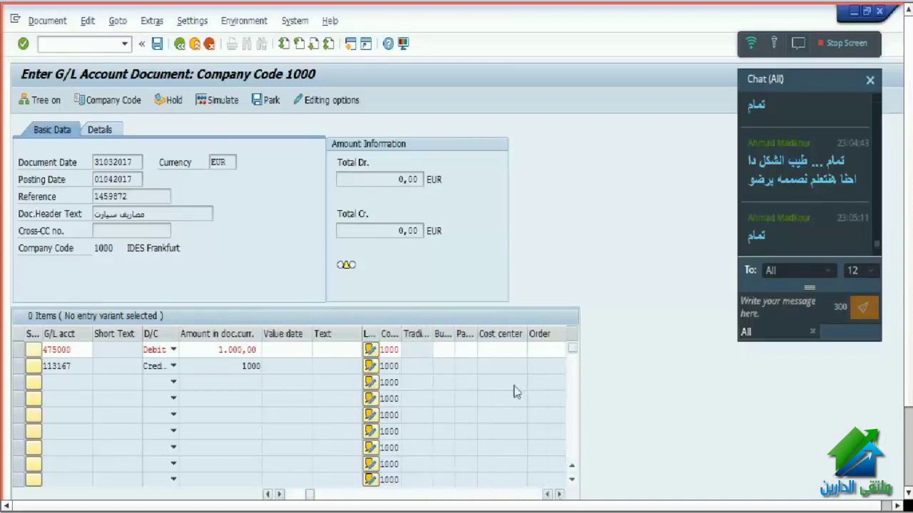
left_click(511, 349)
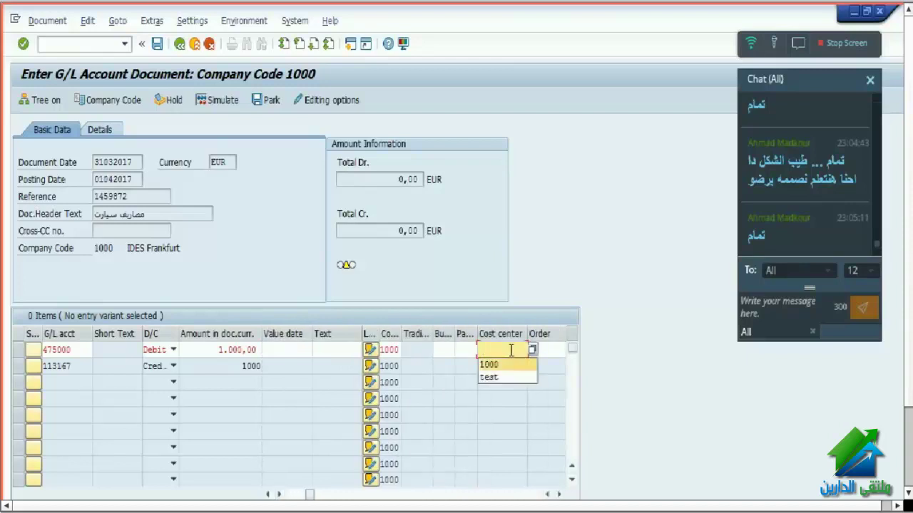
left_click(511, 363)
key("Return")
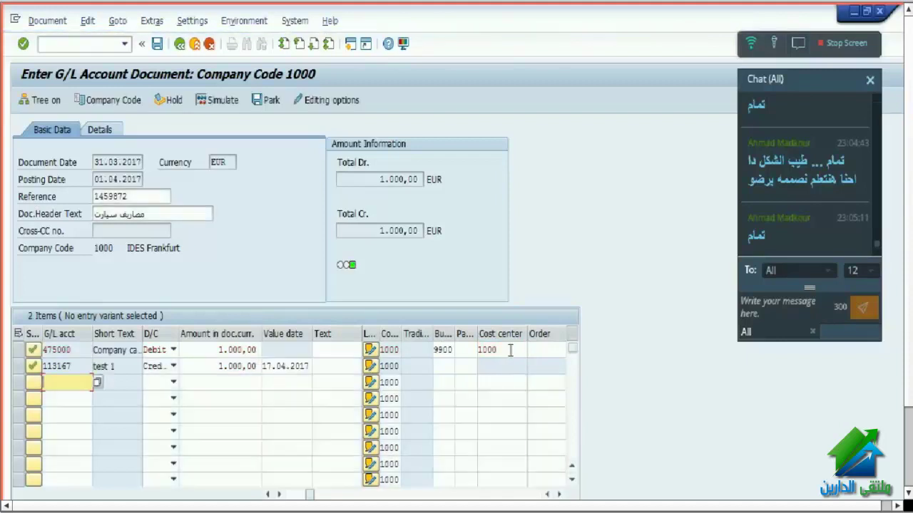
double_click(505, 350)
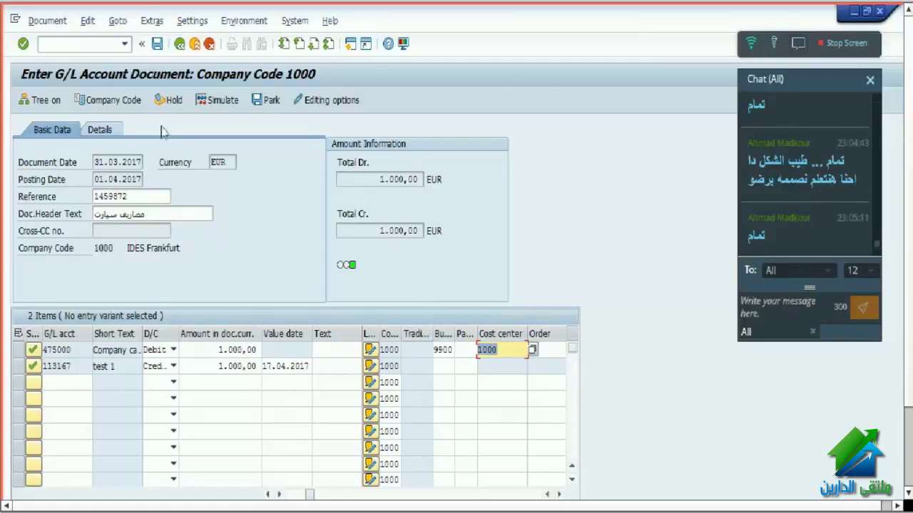
left_click(48, 21)
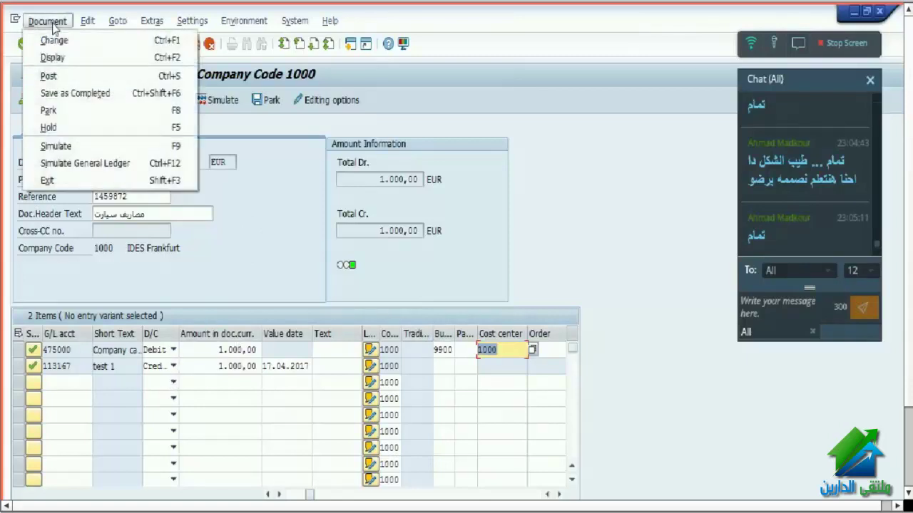
left_click(63, 146)
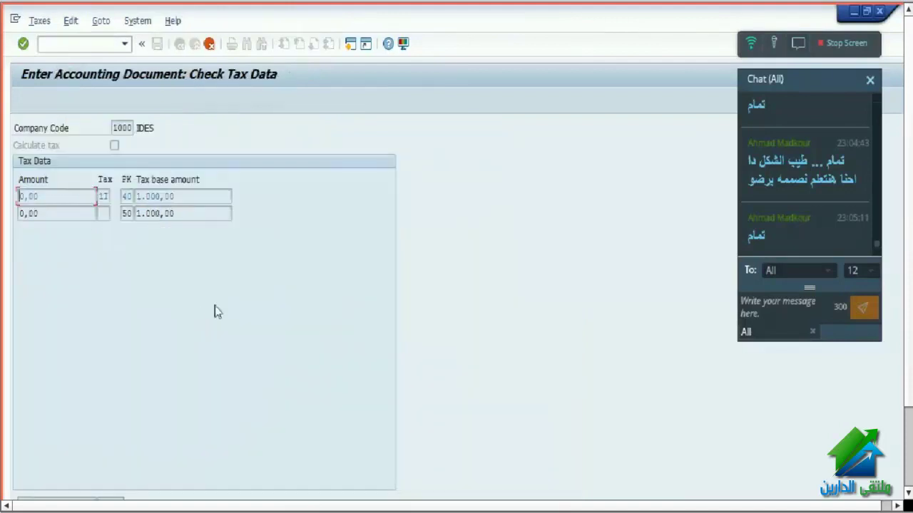
key("Return")
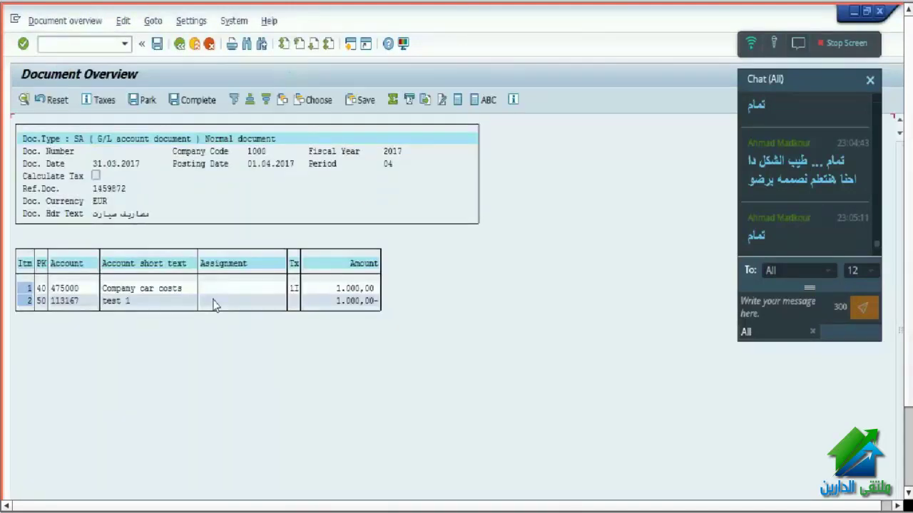
left_click(179, 44)
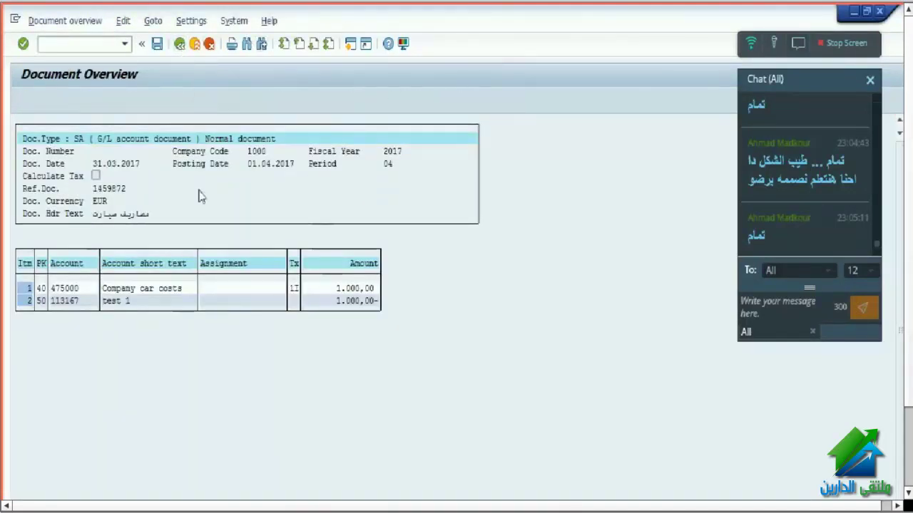
left_click(322, 379)
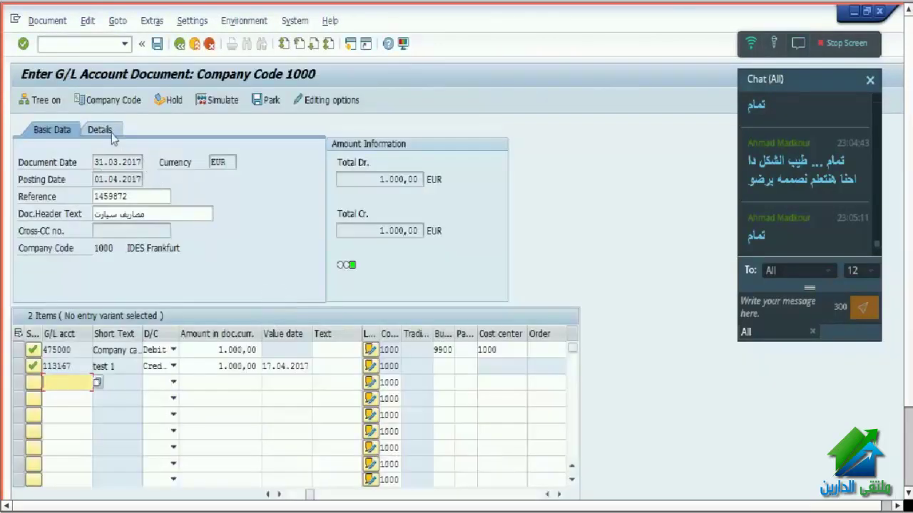
- Tick Calculate tax on the Details tab and simulate the document
left_click(110, 137)
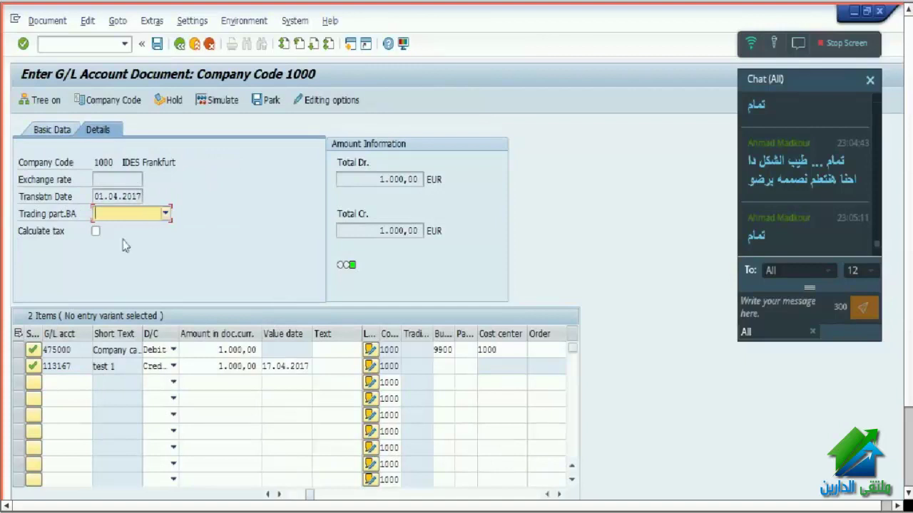
left_click(96, 231)
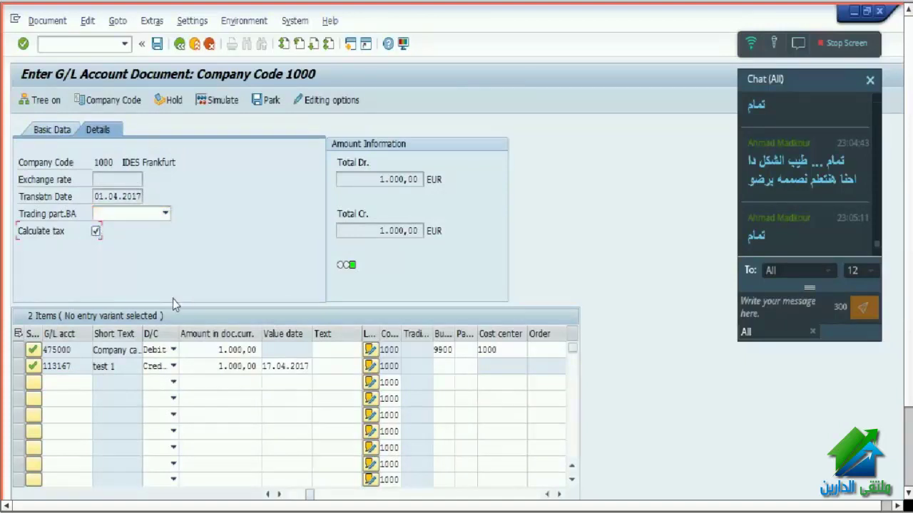
key("shift+Tab")
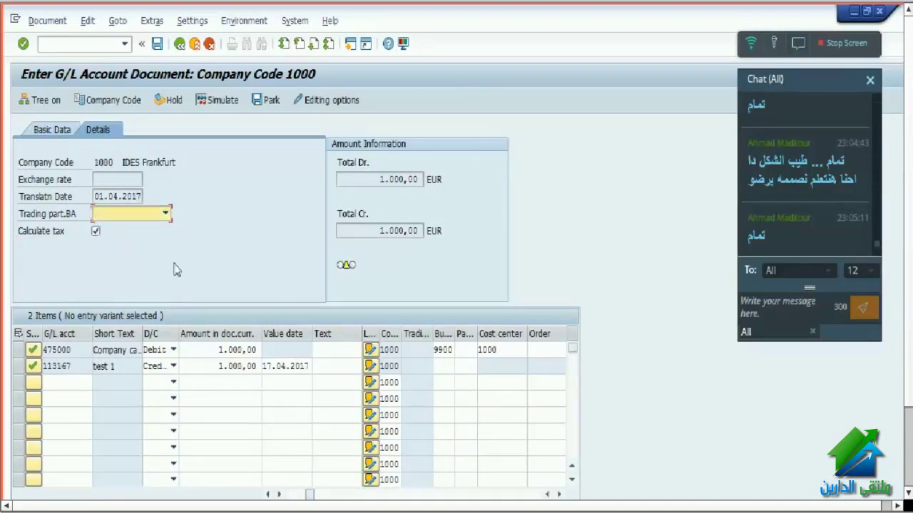
left_click(217, 101)
left_click(54, 129)
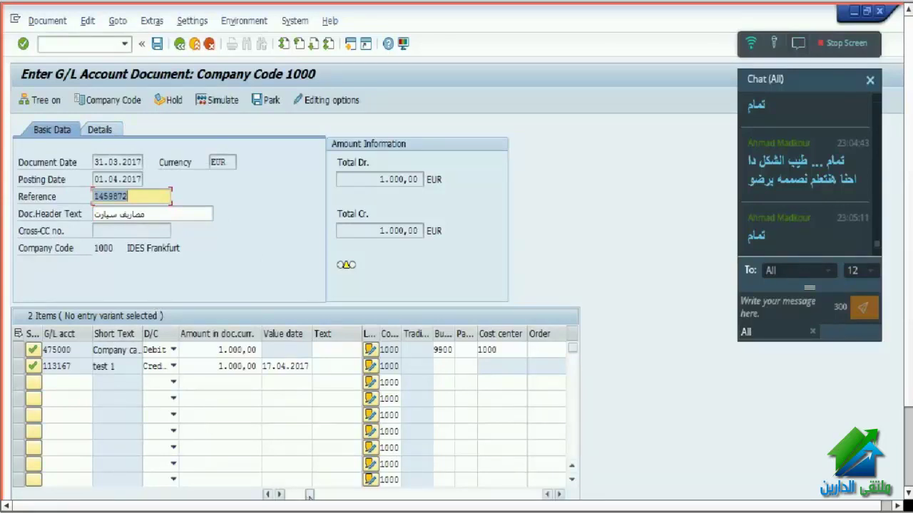
- Untick 'Calculate taxes on net amount' in the accounting editing options and return to entry
left_click_drag(309, 495, 292, 495)
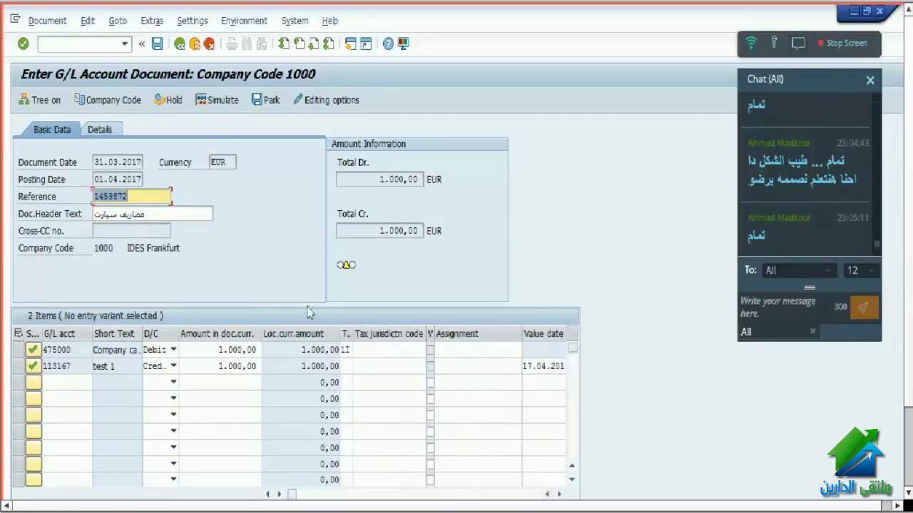
left_click(336, 101)
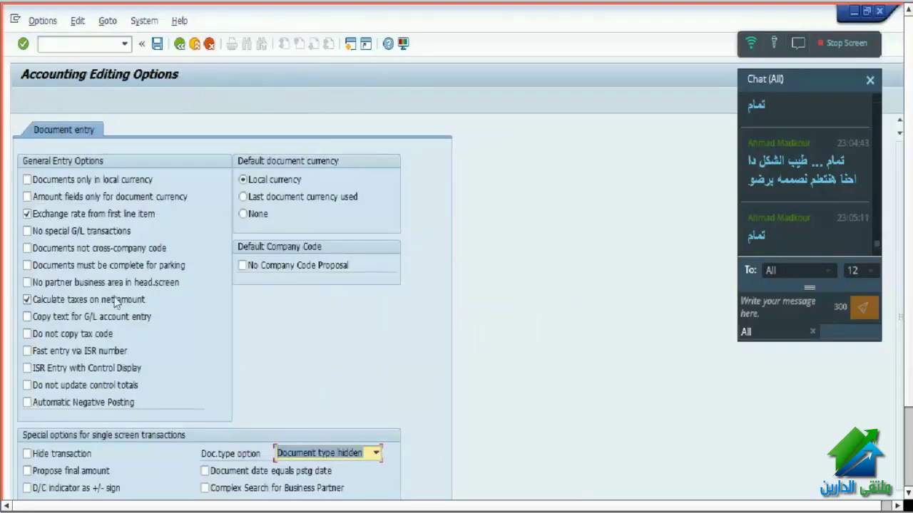
left_click(116, 302)
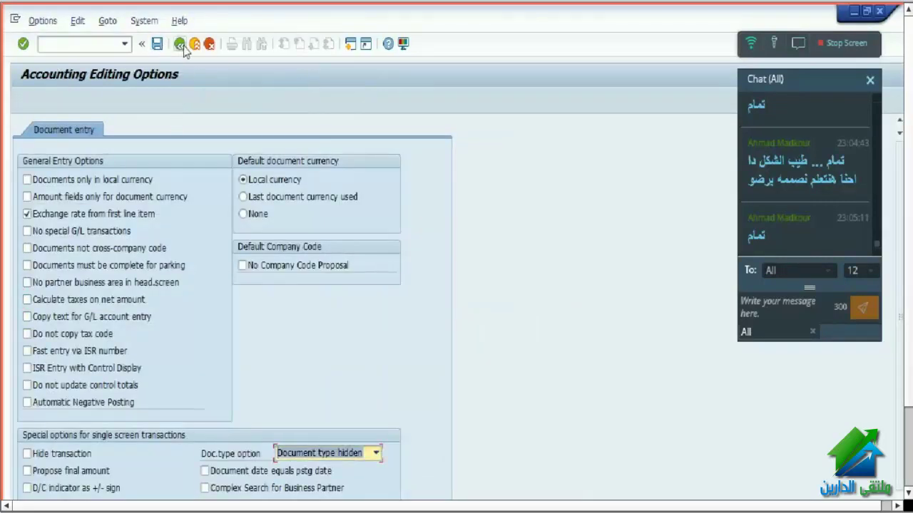
left_click(181, 45)
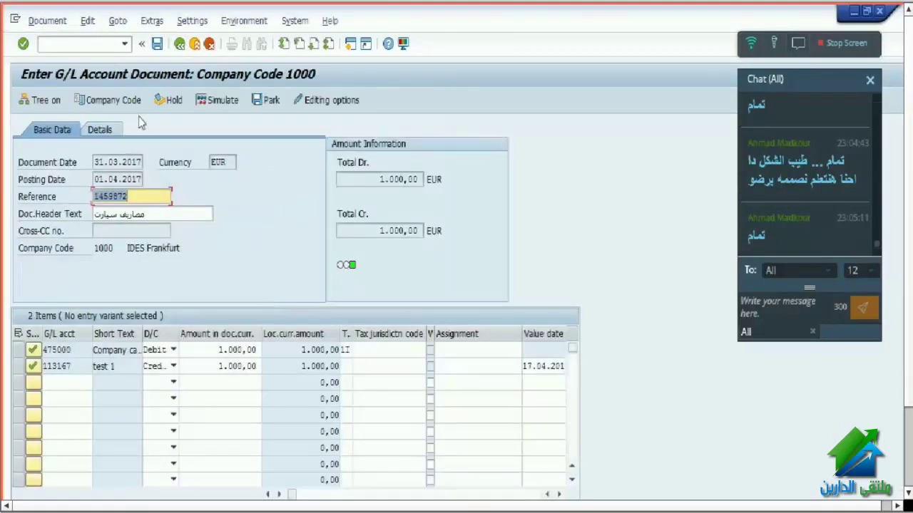
left_click(47, 21)
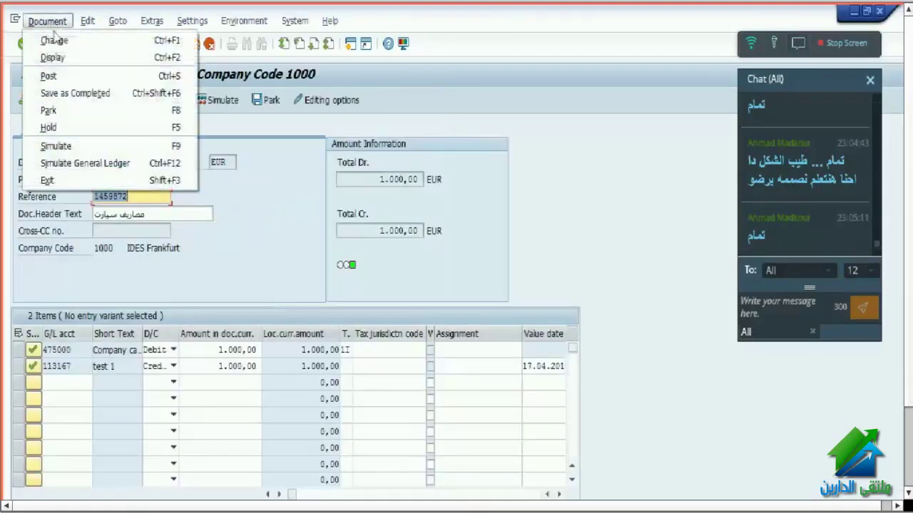
- Simulate with tax (909,09 car costs plus 90,91 input tax), then return to entry dropping the tax line
left_click(57, 146)
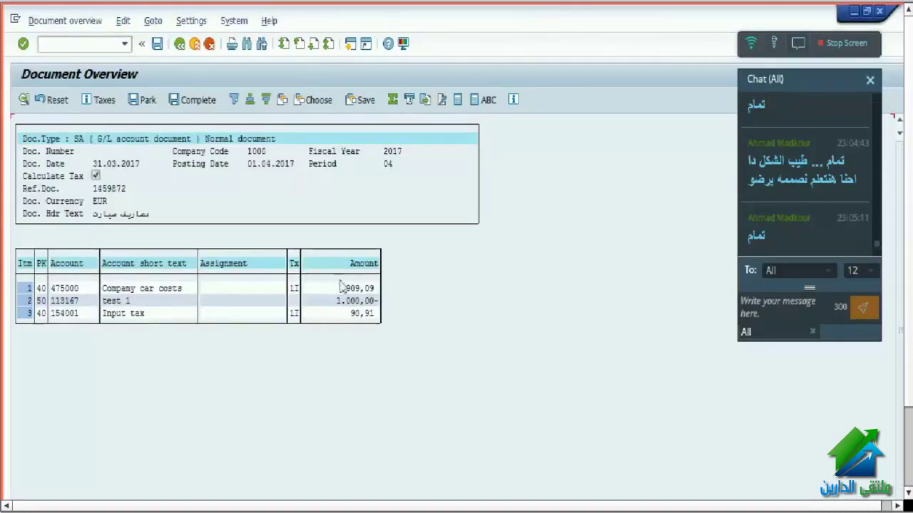
left_click(140, 301)
left_click(77, 302)
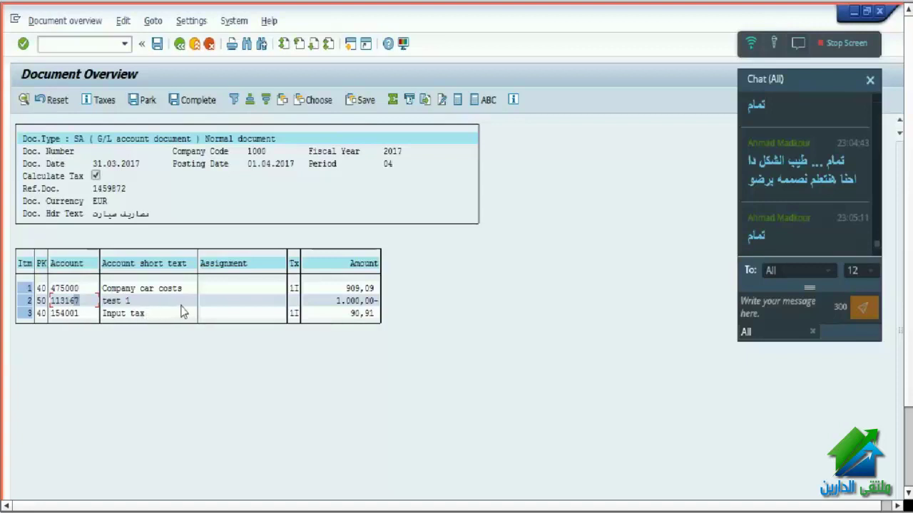
left_click(193, 47)
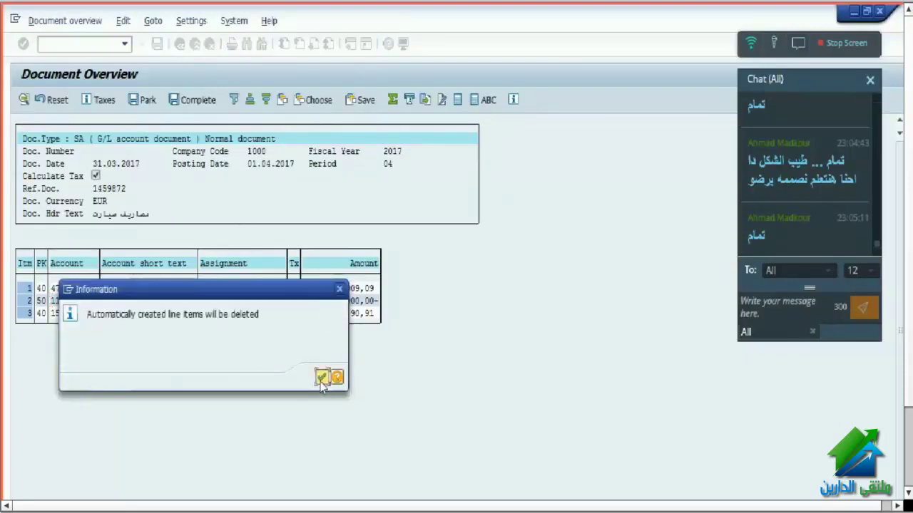
left_click(322, 378)
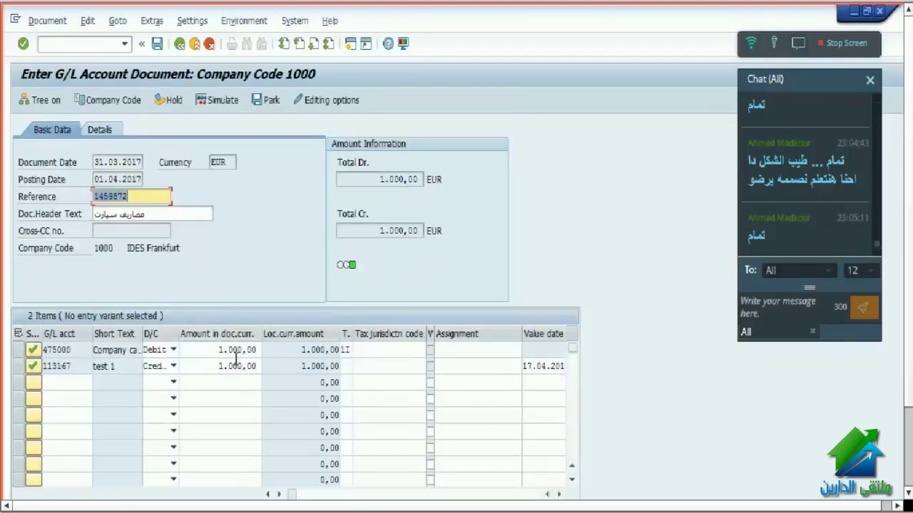
- Change the 113167 credit amount from 1.000,00 to 1.100,00
left_click(236, 351)
left_click_drag(217, 350, 270, 354)
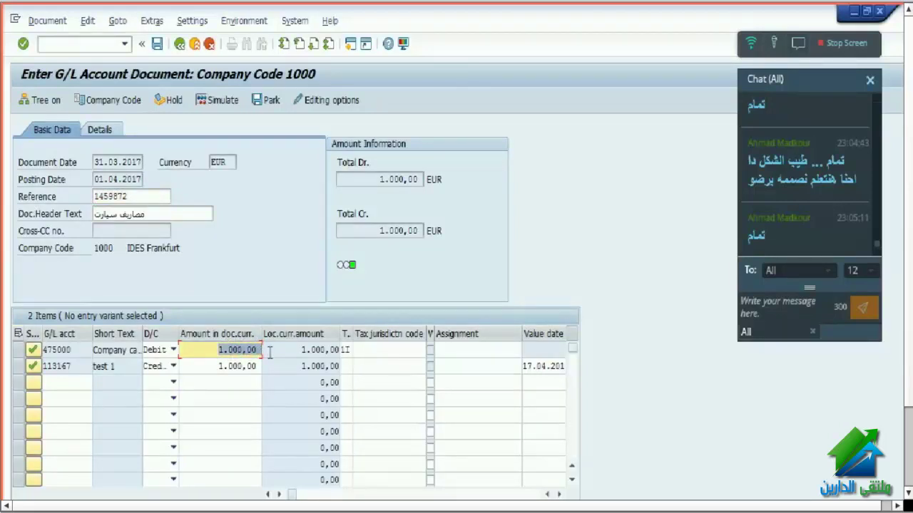
left_click_drag(203, 371, 303, 365)
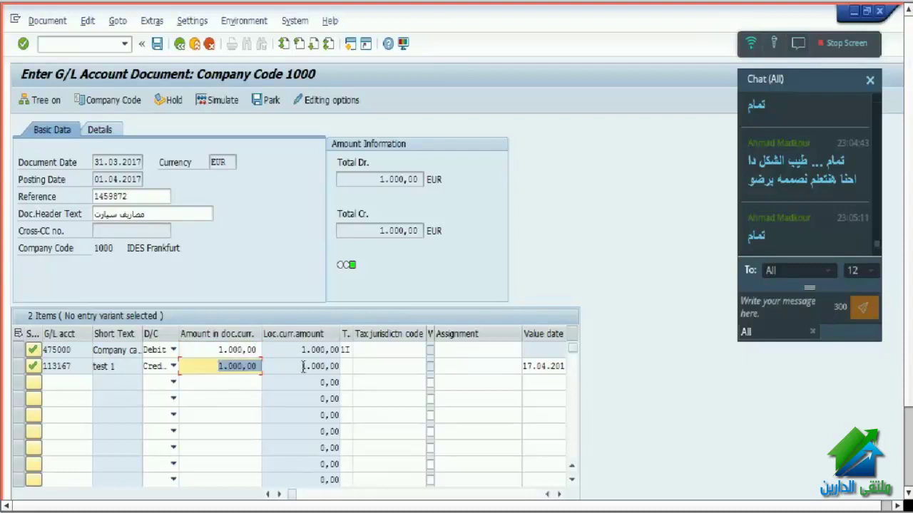
type("11")
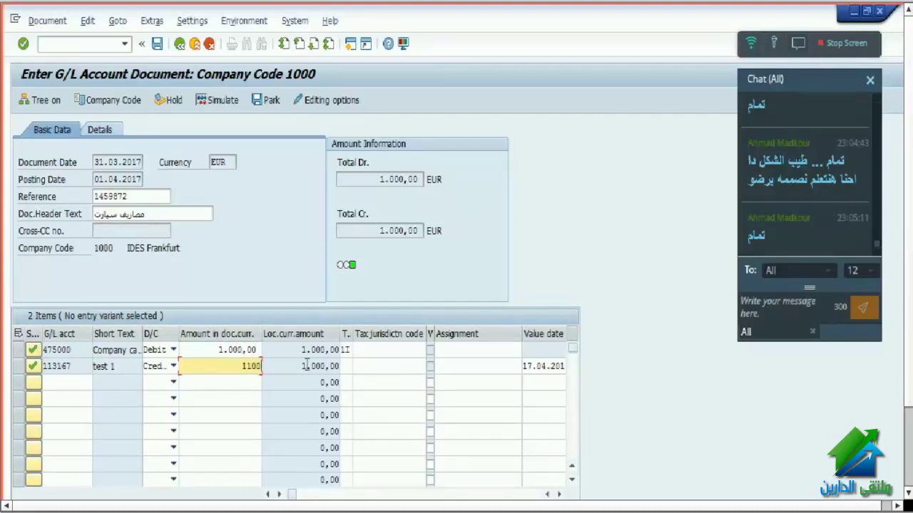
key("Return")
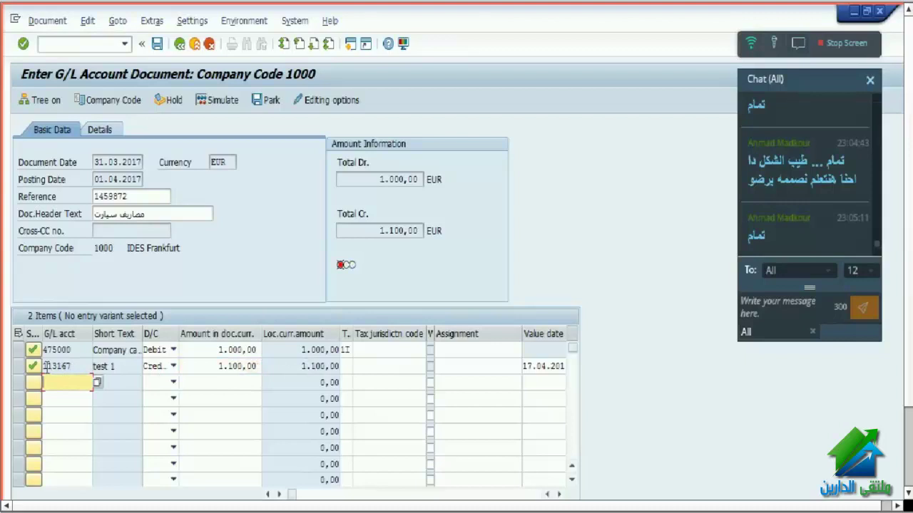
left_click(20, 366)
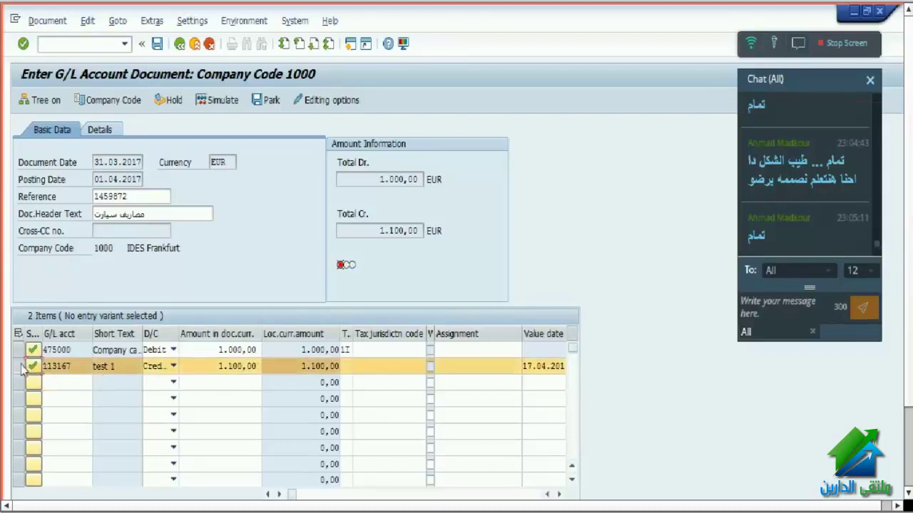
double_click(208, 351)
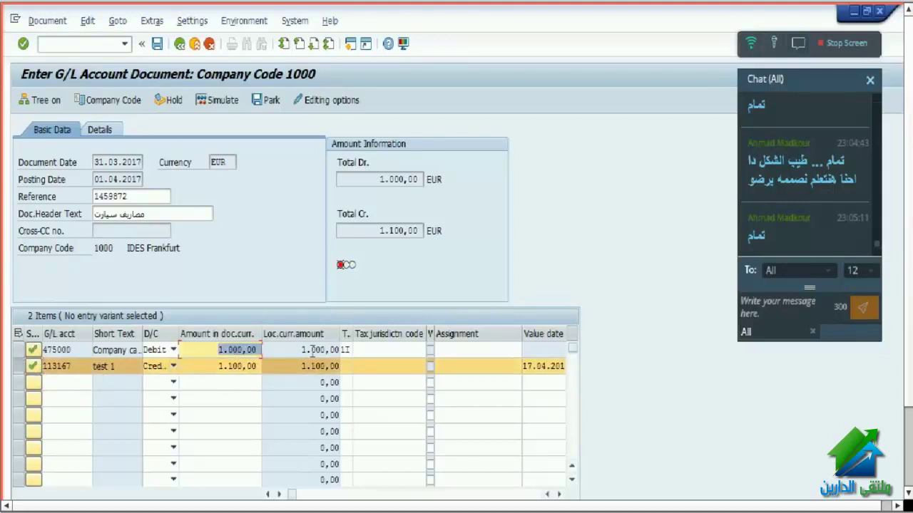
left_click(210, 366)
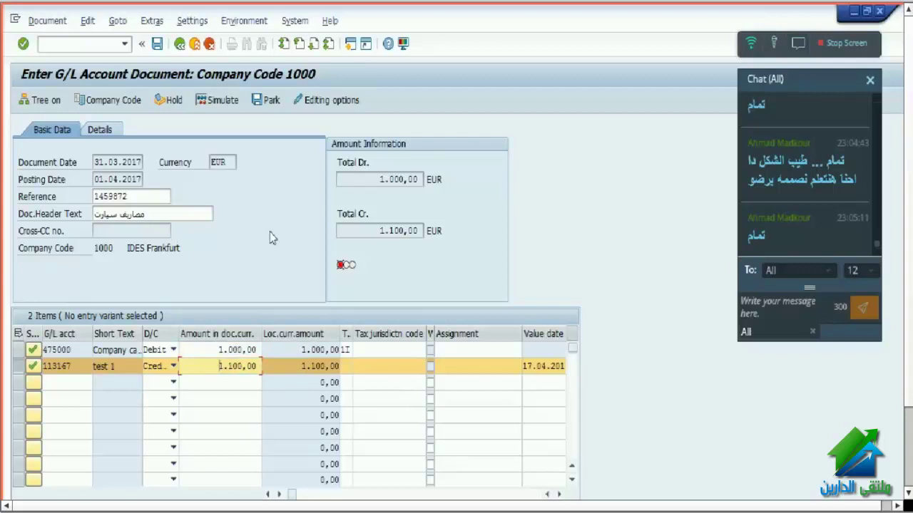
- Tick 'Calculate taxes on net amount' in editing options, save, and review the Details and Basic Data tabs
left_click(331, 102)
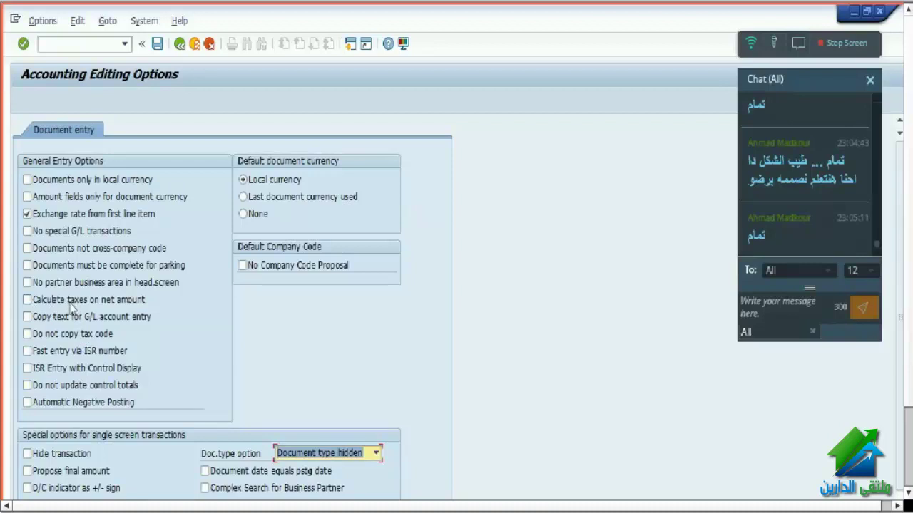
left_click(71, 303)
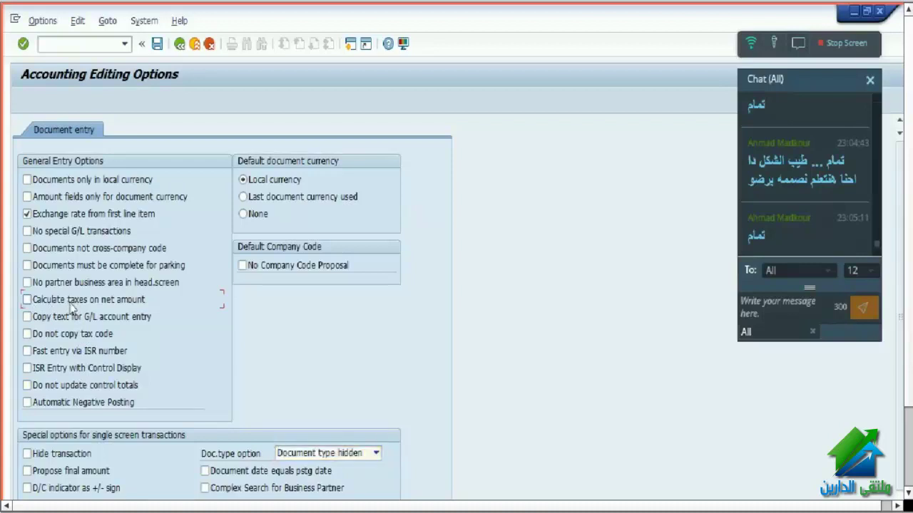
left_click(157, 45)
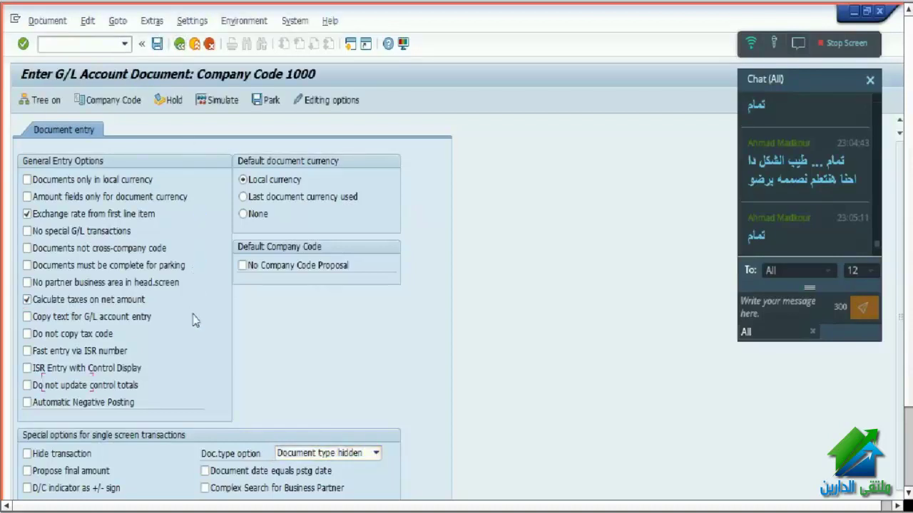
left_click(203, 350)
left_click_drag(203, 350, 267, 347)
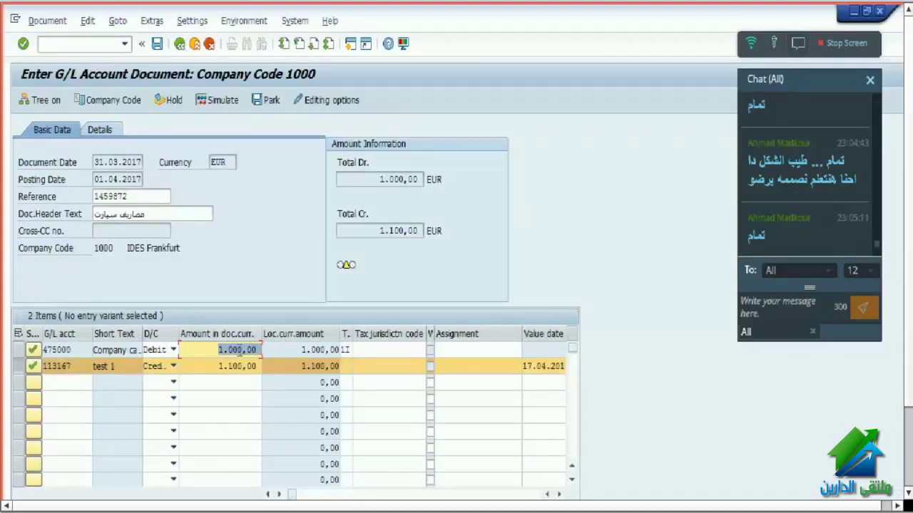
left_click_drag(206, 350, 255, 355)
left_click(103, 131)
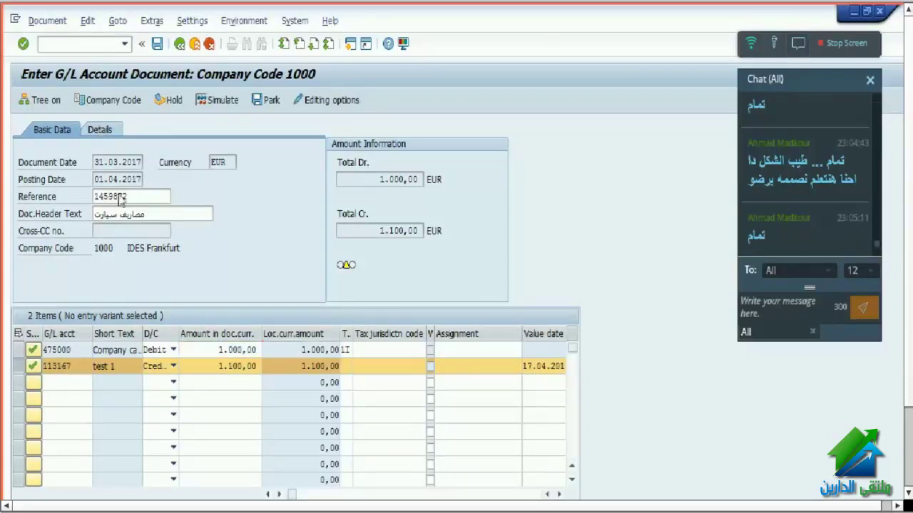
left_click(60, 130)
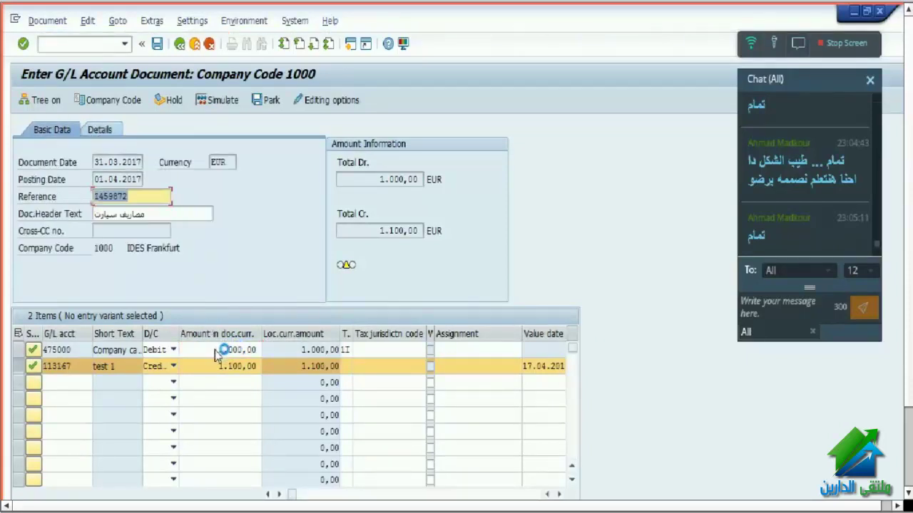
- Simulate to see 1.000,00 car costs plus 100,00 input tax against the 1.100,00 credit, then return to entry
left_click(216, 100)
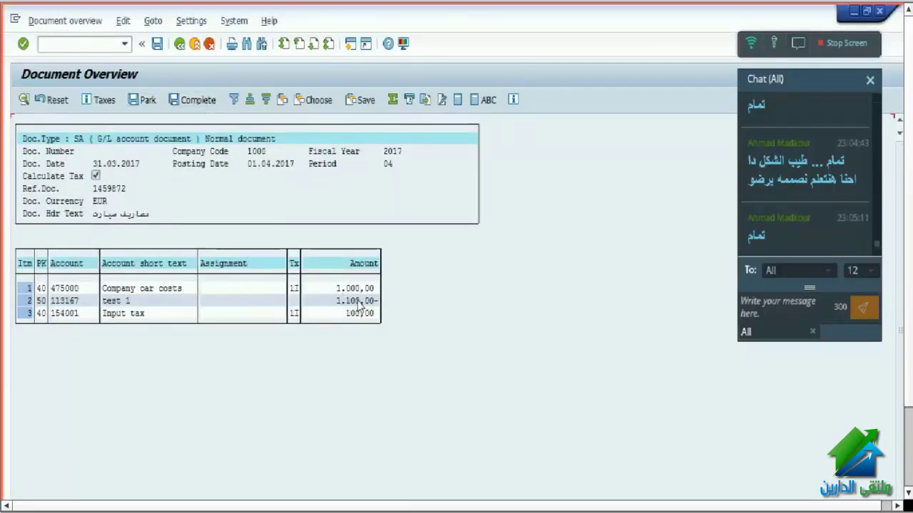
left_click(72, 318)
left_click(187, 290)
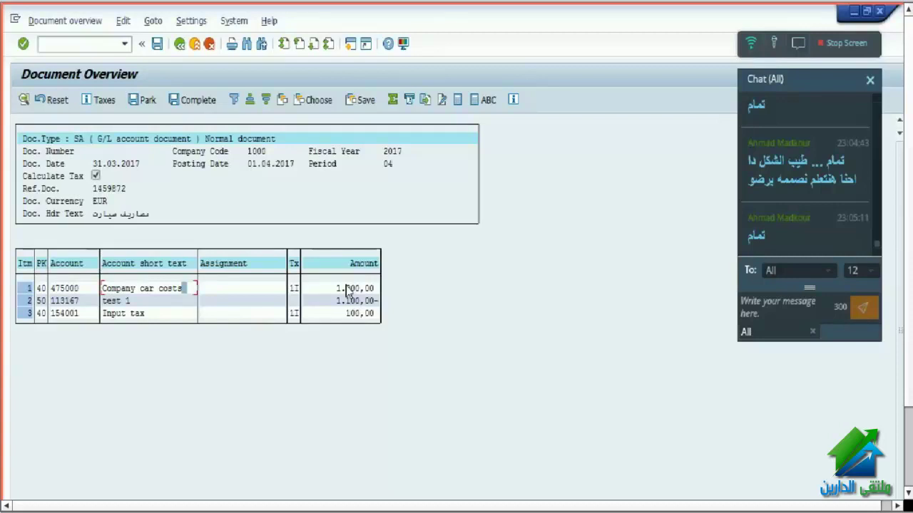
left_click(180, 44)
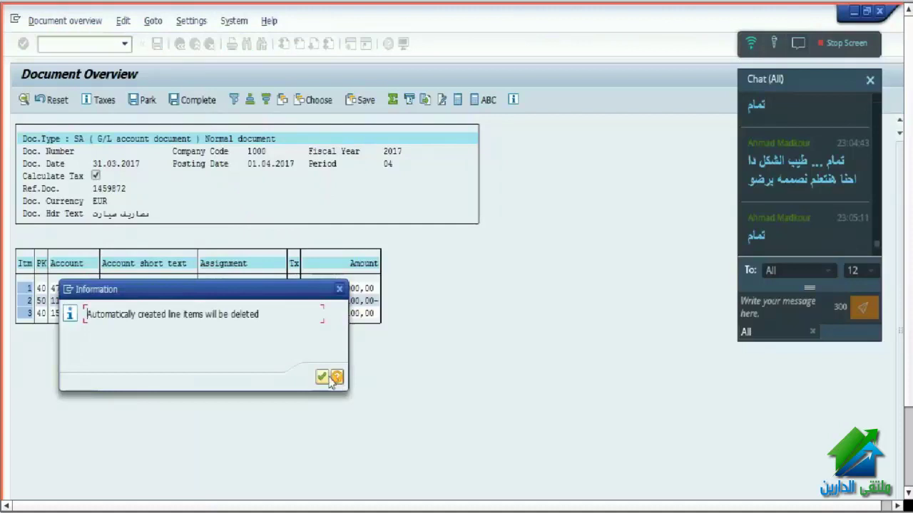
left_click(329, 378)
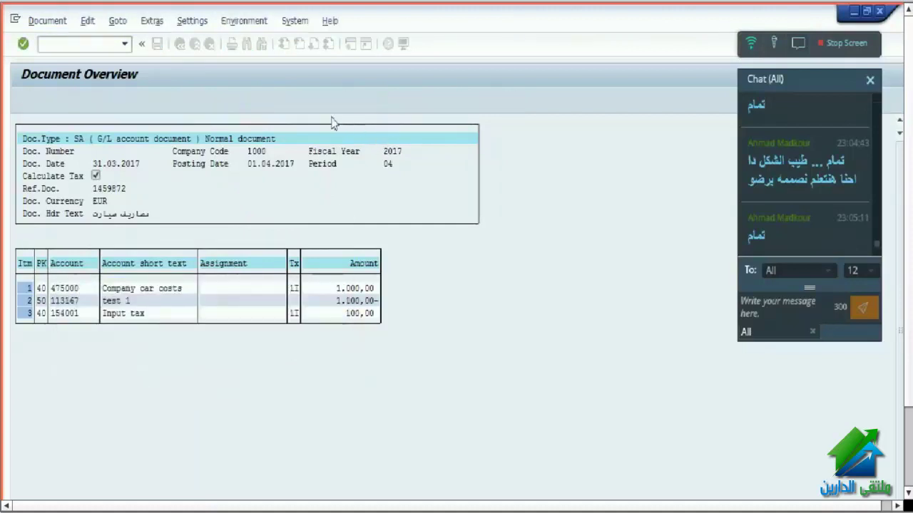
left_click(332, 101)
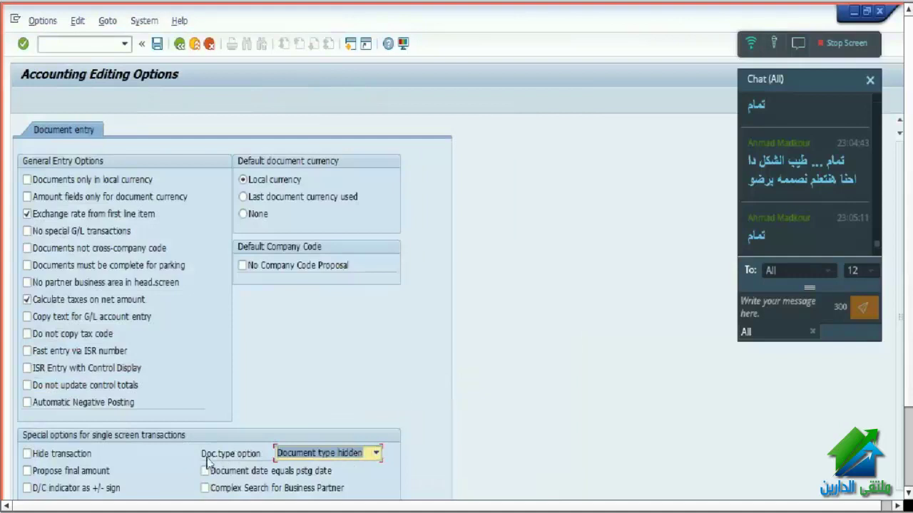
left_click(330, 457)
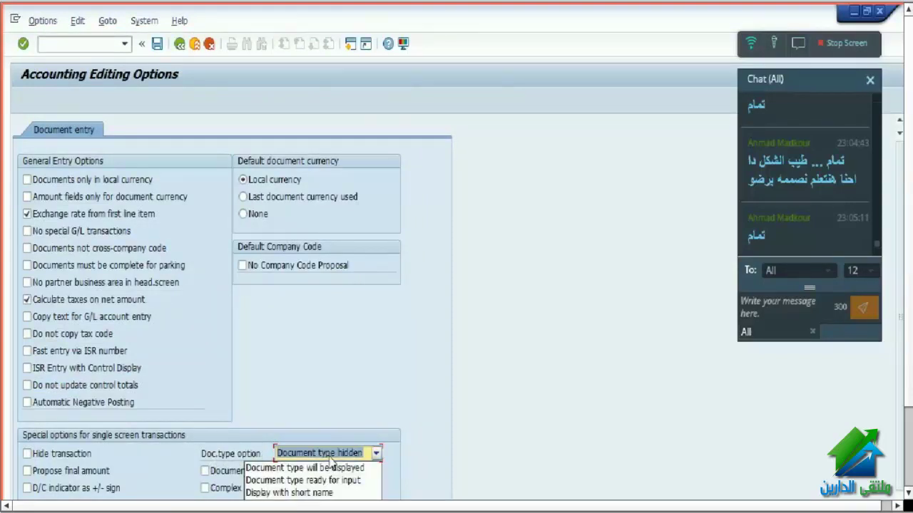
left_click(531, 370)
left_click(243, 263)
key("F3")
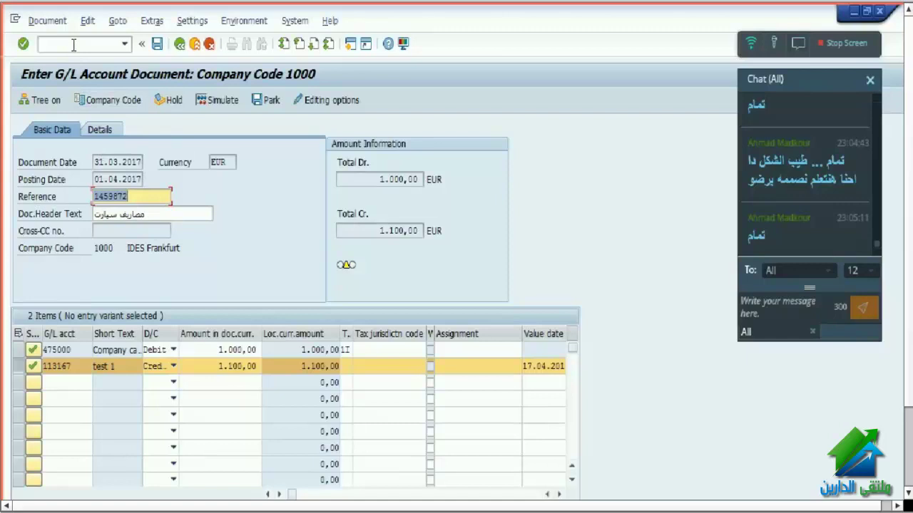
left_click(52, 21)
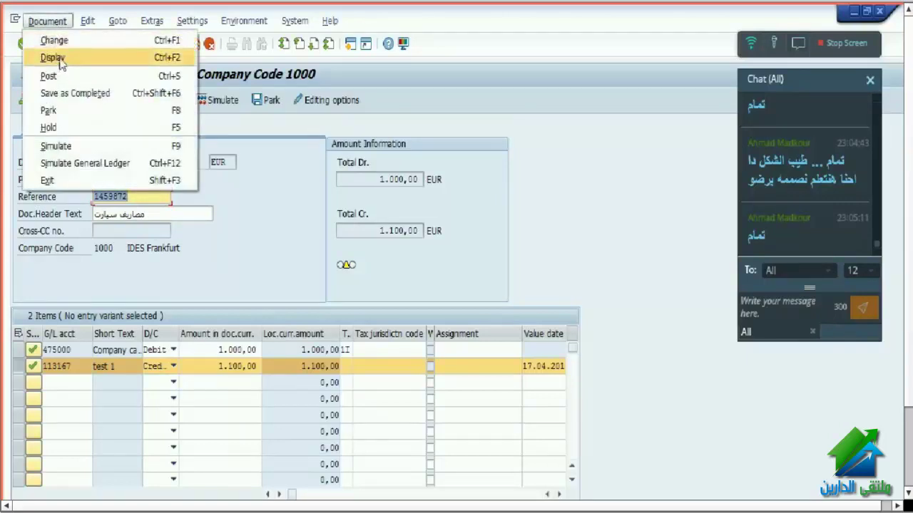
- Open Display Document (FB03) in a new session with /o fb03
left_click(53, 58)
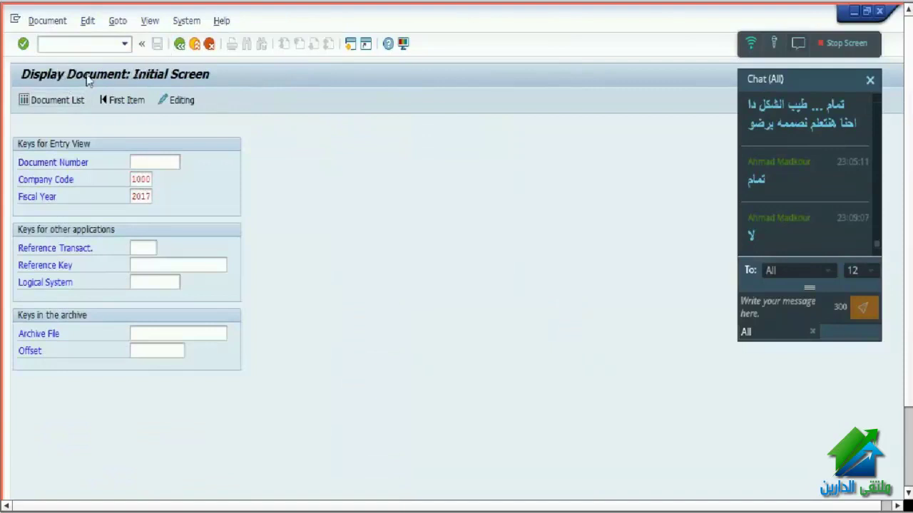
key("F3")
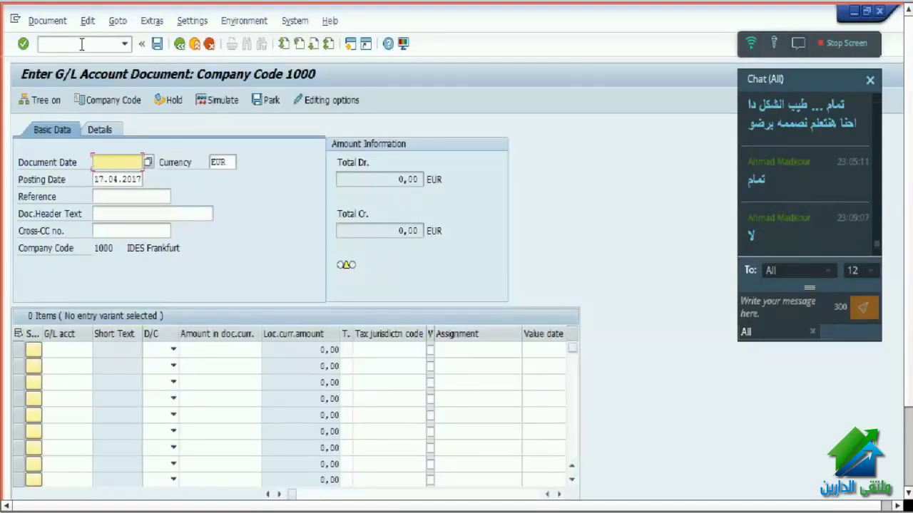
left_click(81, 44)
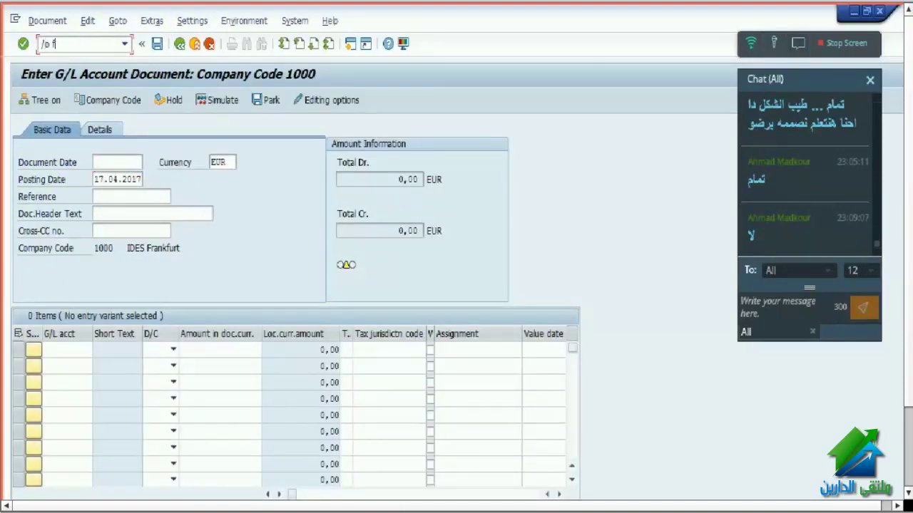
type("/o fb03")
key("Return")
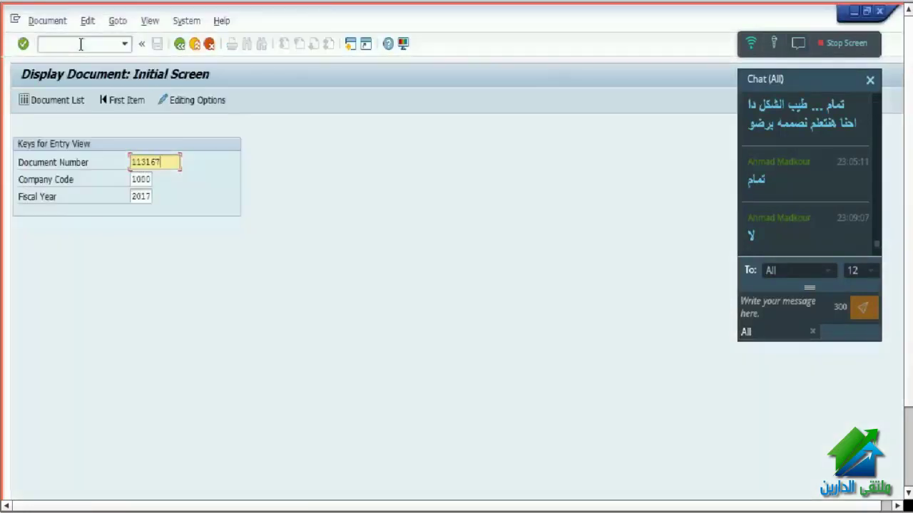
key("BackSpace")
key("BackSpace")
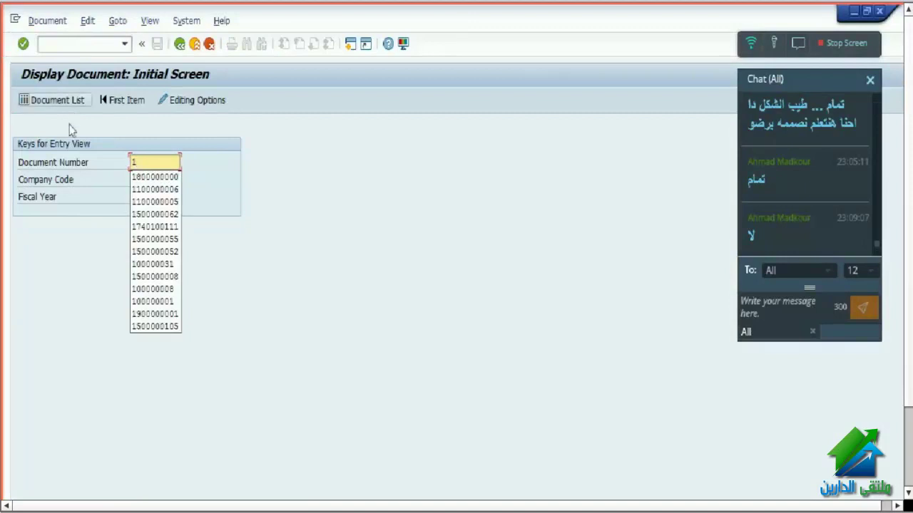
- Search the document list restricted to own documents, then return to the G/L entry window
left_click(40, 100)
left_click(83, 437)
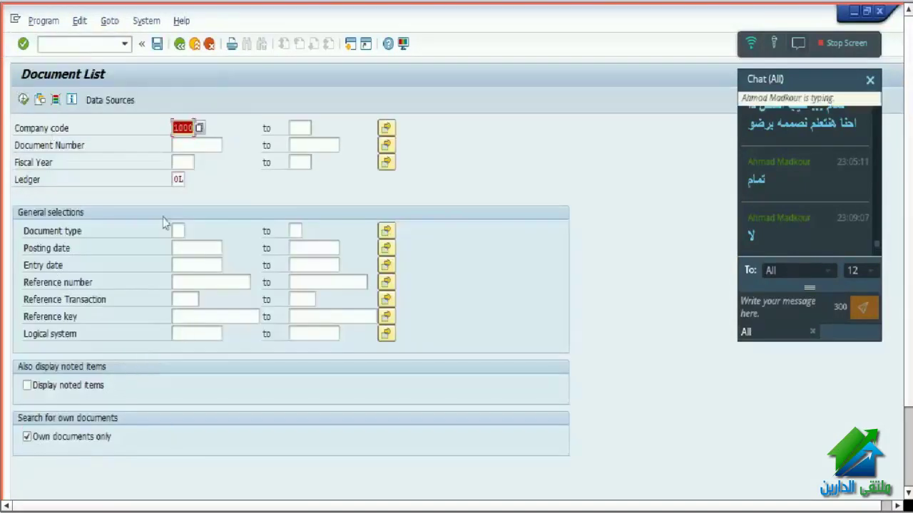
left_click(178, 46)
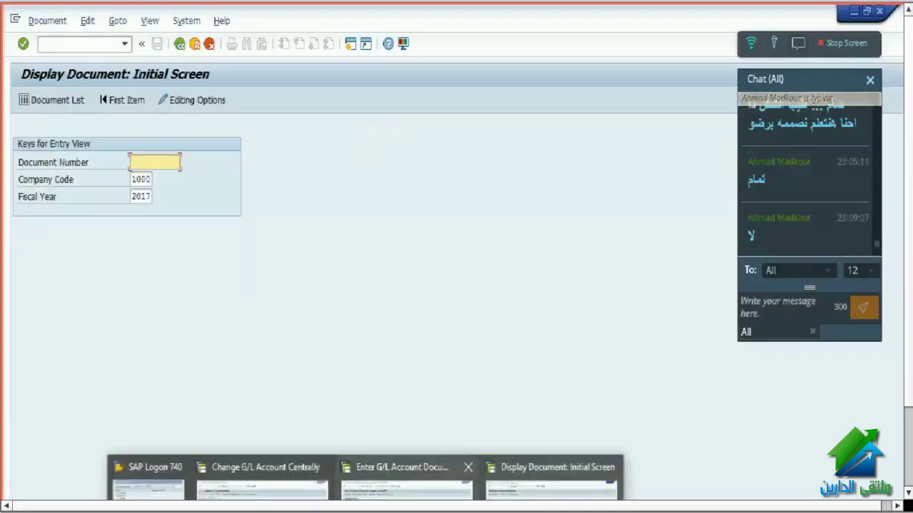
left_click(385, 474)
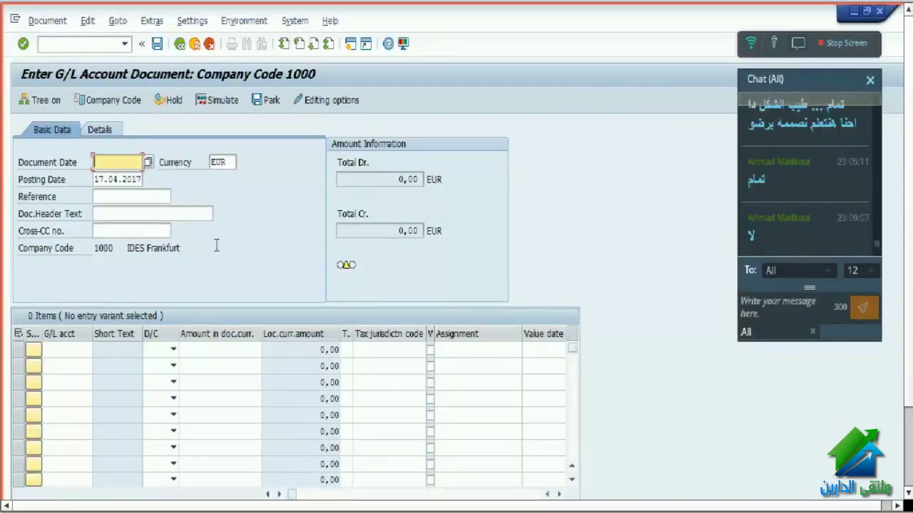
- Exit the G/L entry without saving and launch FB03 from the General Ledger Document menu
left_click(194, 43)
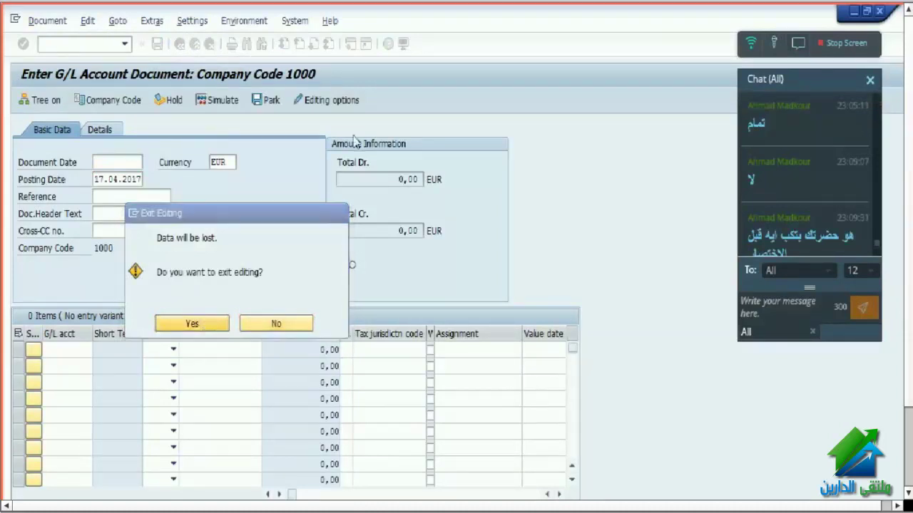
left_click(209, 326)
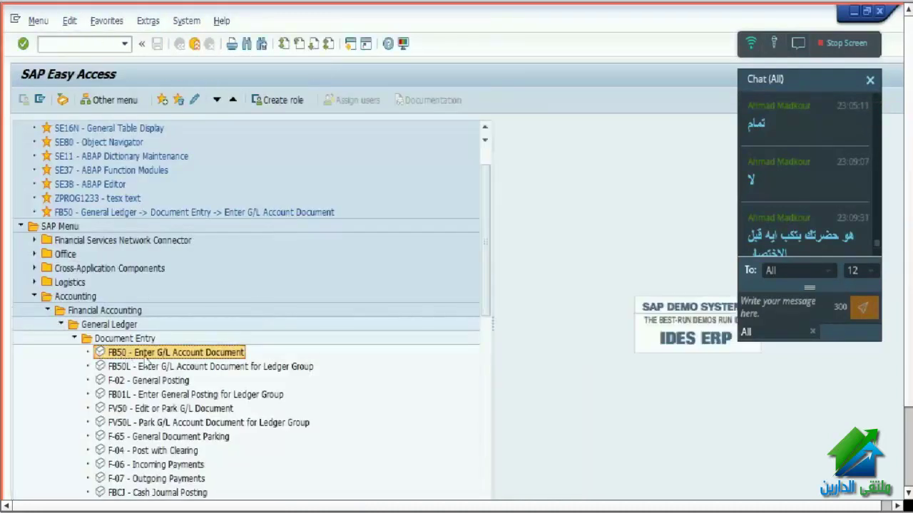
key("Left")
key("Left")
key("Left")
key("Left")
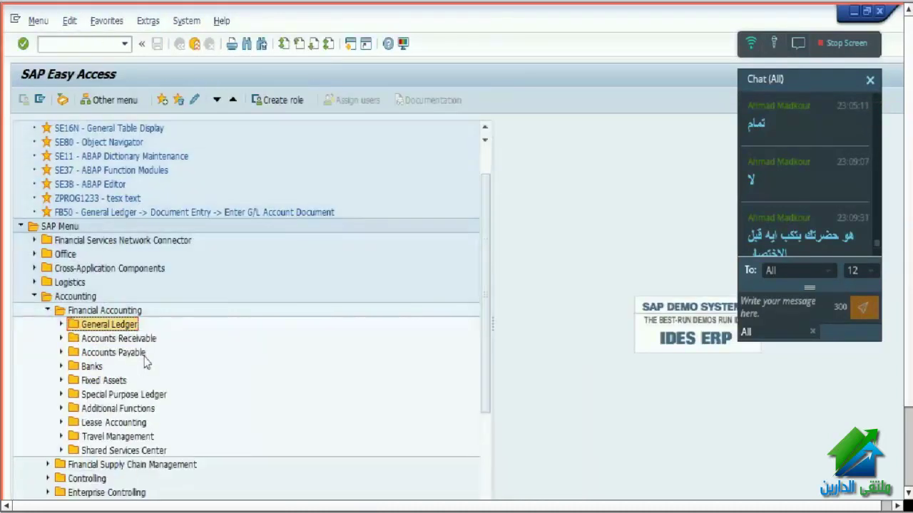
key("Right")
key("Down")
key("Down")
key("Down")
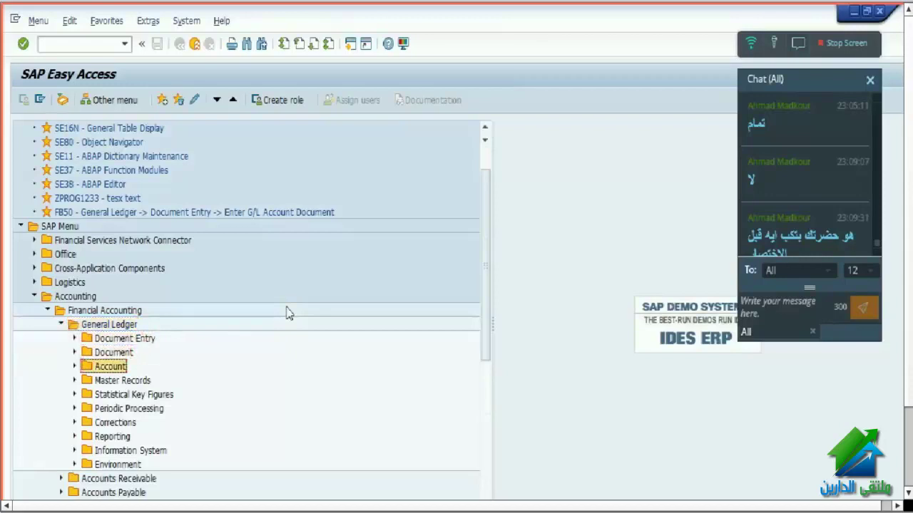
key("Up")
key("Right")
key("Down")
key("Down")
key("Down")
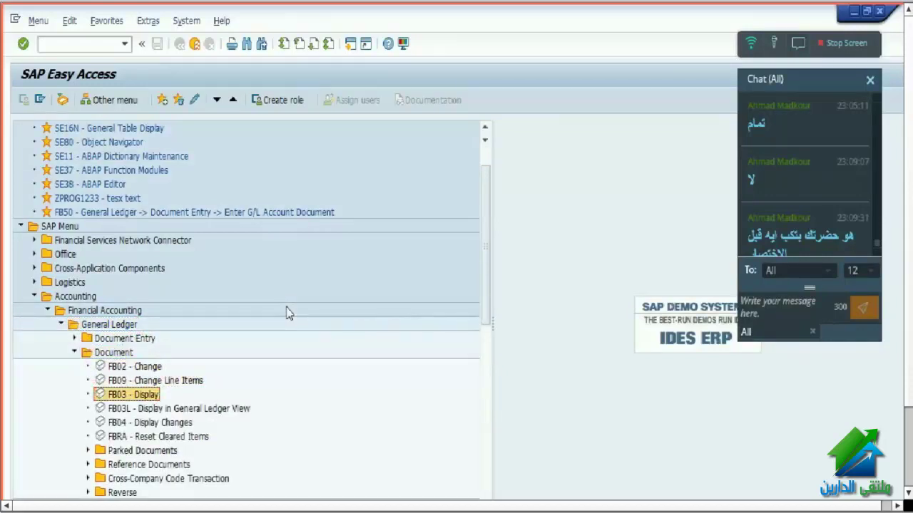
key("Return")
scroll(870, 217, "down", 1)
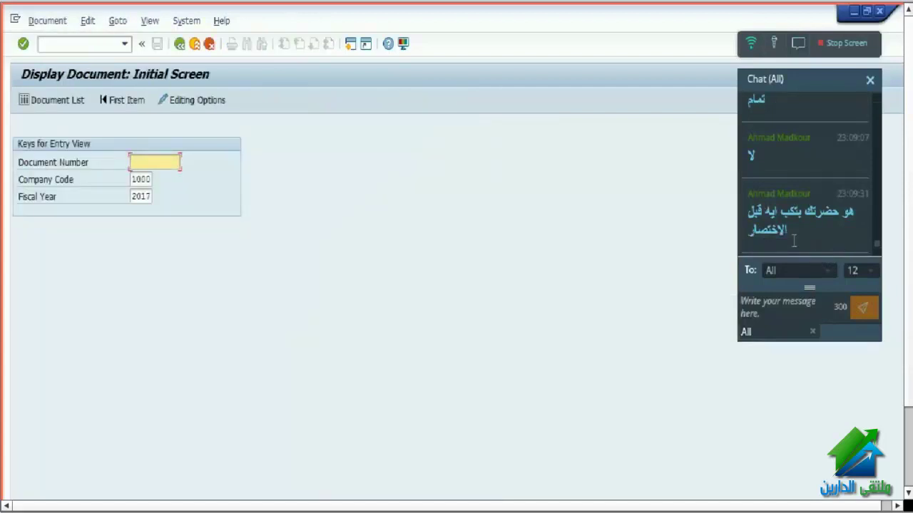
- Jump to /n fb, then /n back to the SAP menu, and open FB03 - Display
left_click(108, 44)
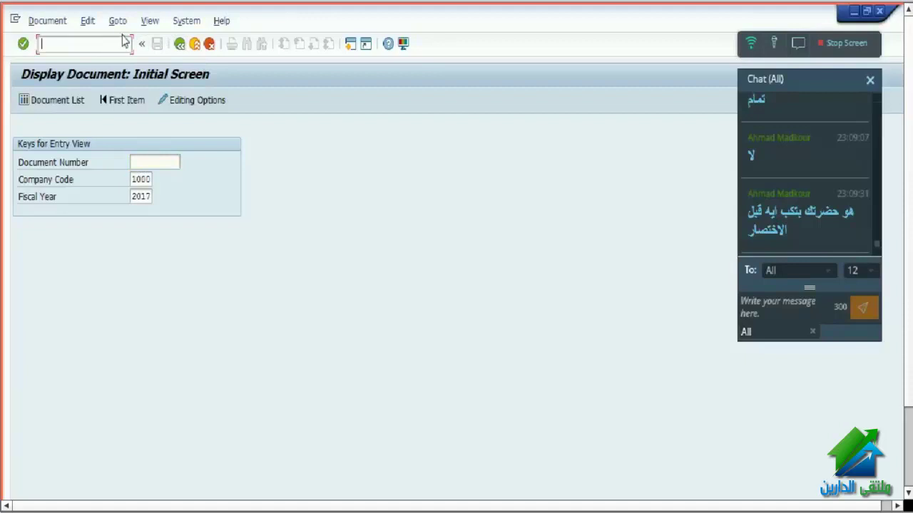
type("/n fb50")
key("Return")
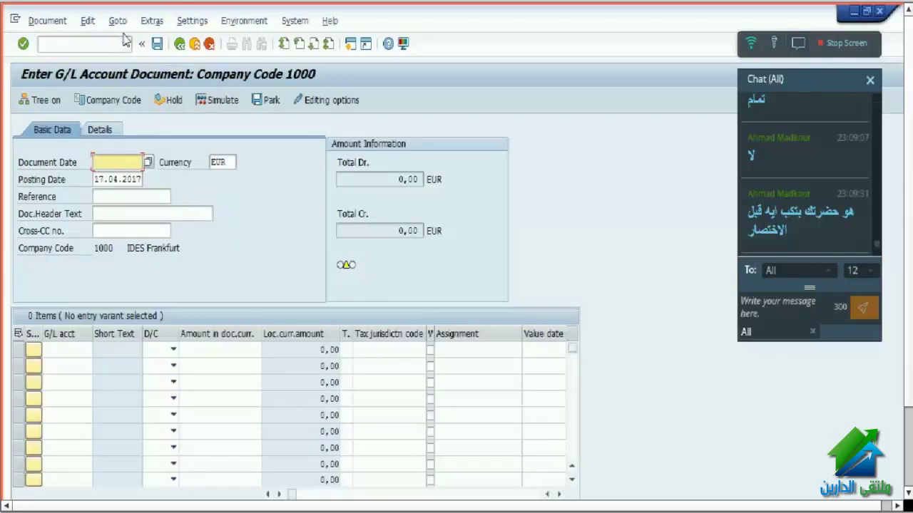
left_click(105, 44)
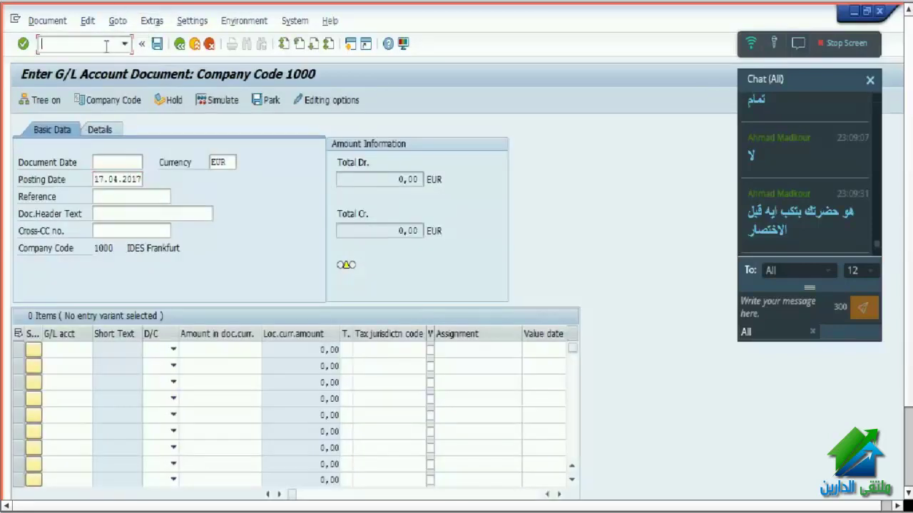
type("/n")
key("Return")
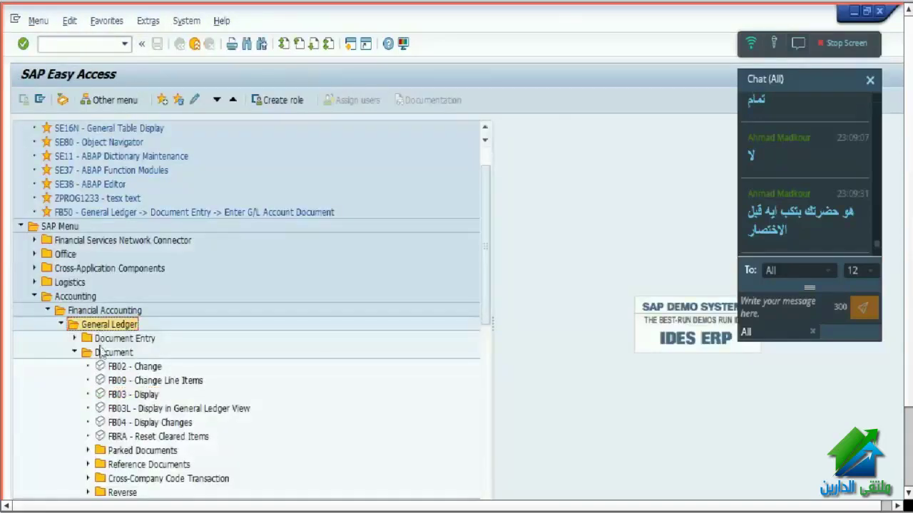
double_click(120, 396)
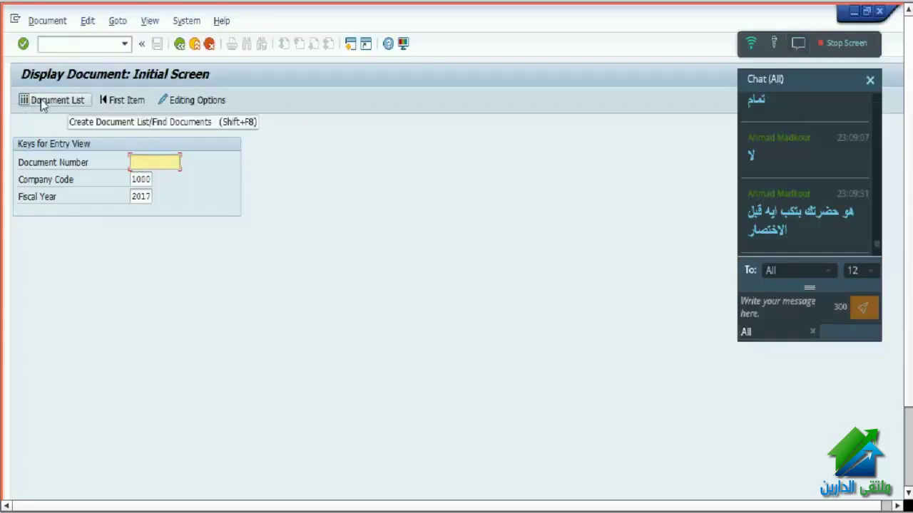
- Open the Document List and enter fiscal year 2017 and entry date 17.04.2017
left_click(37, 102)
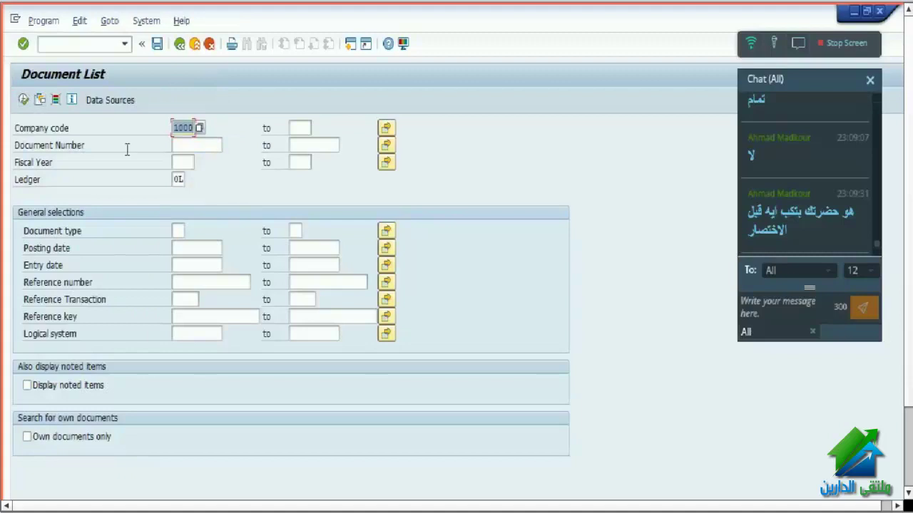
left_click(180, 162)
type("2017")
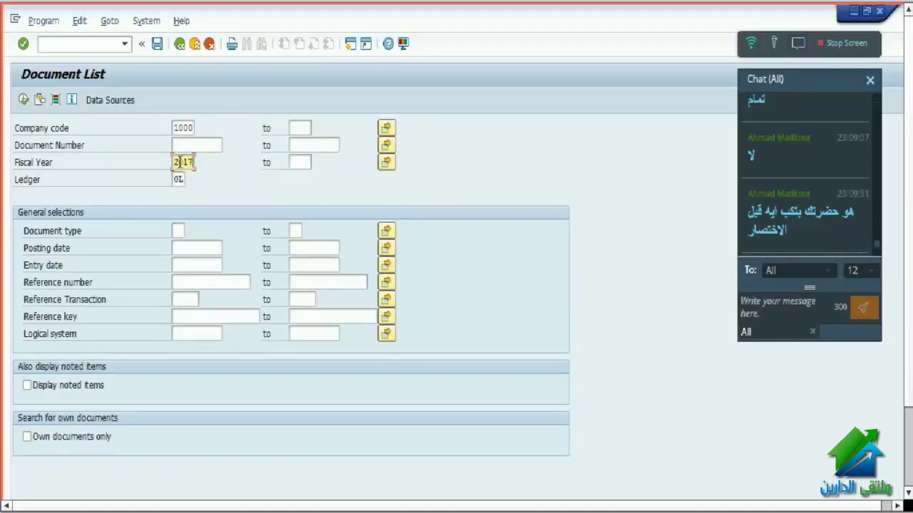
left_click(191, 266)
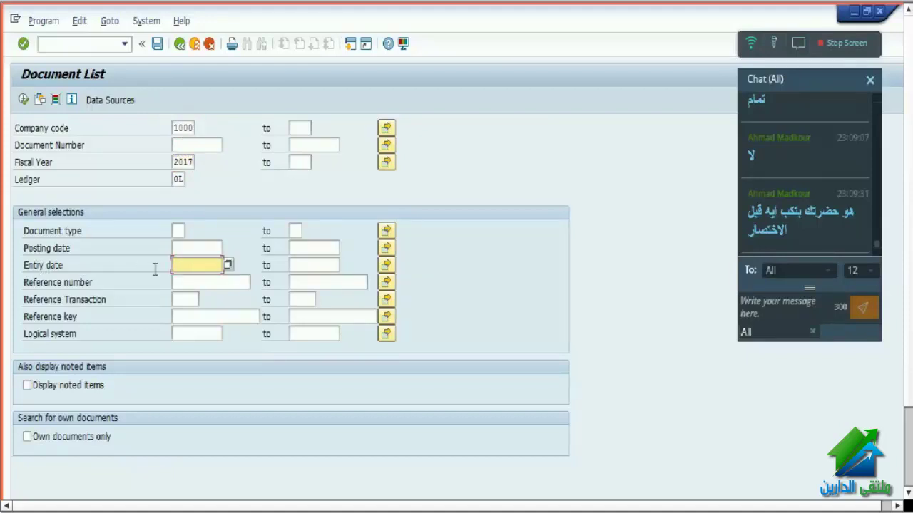
type("17")
type("042017")
key("BackSpace")
key("BackSpace")
key("BackSpace")
key("BackSpace")
key("BackSpace")
key("BackSpace")
key("BackSpace")
key("BackSpace")
type("17")
left_click_drag(175, 265, 232, 265)
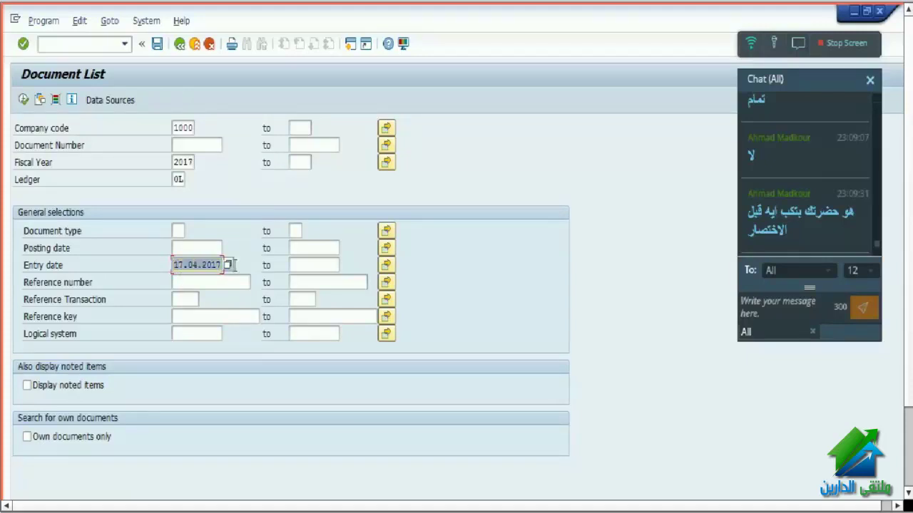
type("17")
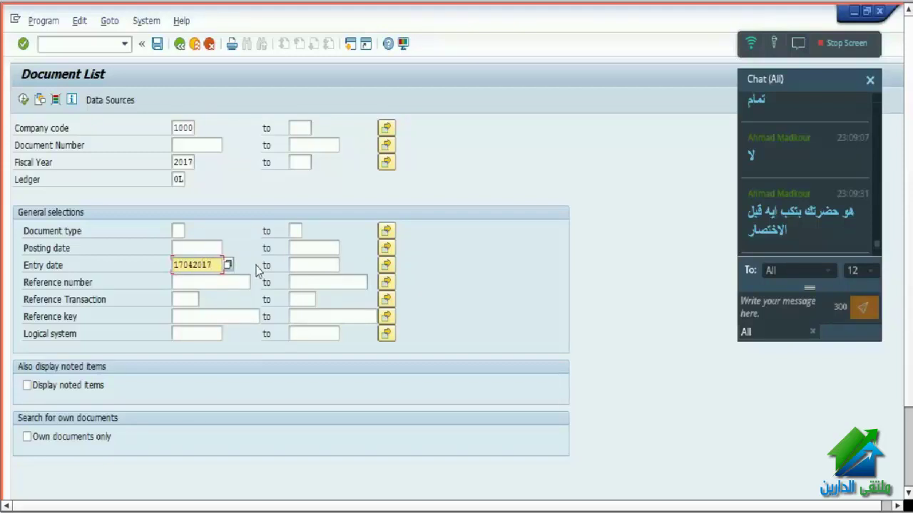
left_click_drag(218, 264, 163, 259)
type("170417")
key("Return")
- Confirm entry date 17.04.2017 from the calendar, restrict to own documents and execute the search
left_click(225, 270)
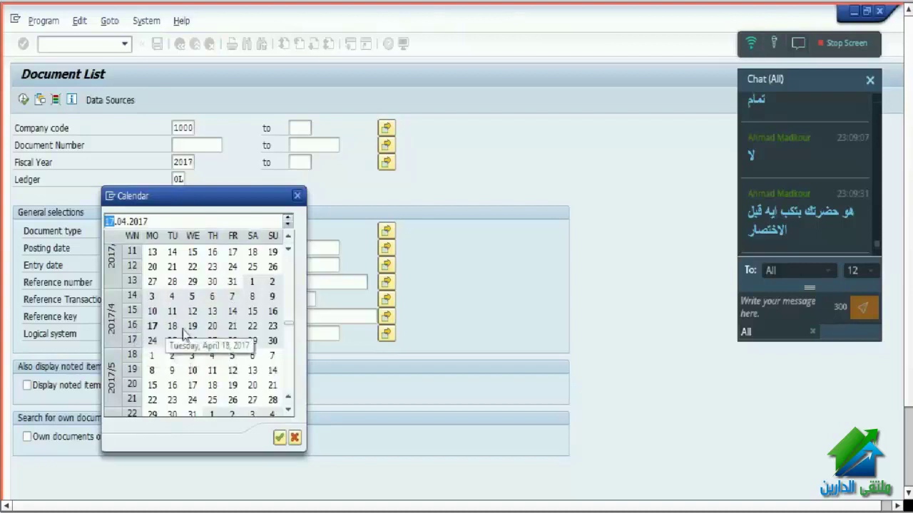
double_click(153, 328)
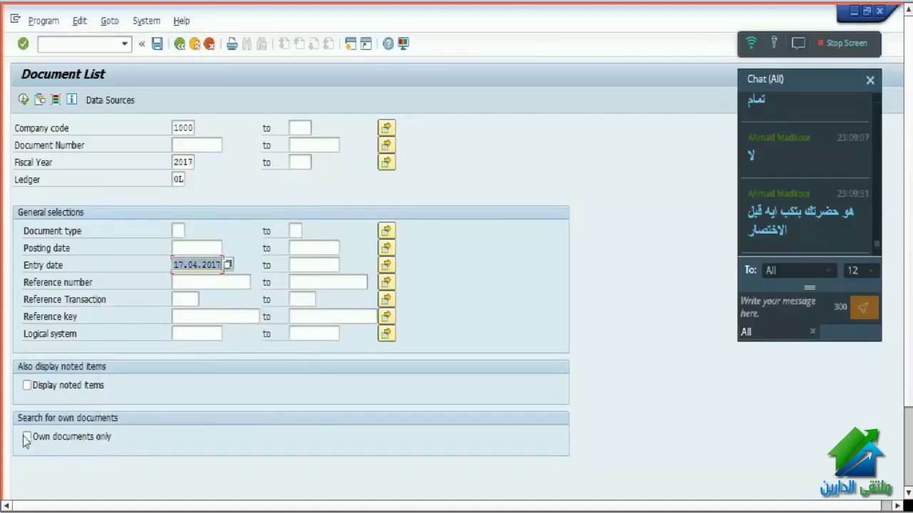
double_click(177, 264)
left_click(79, 249)
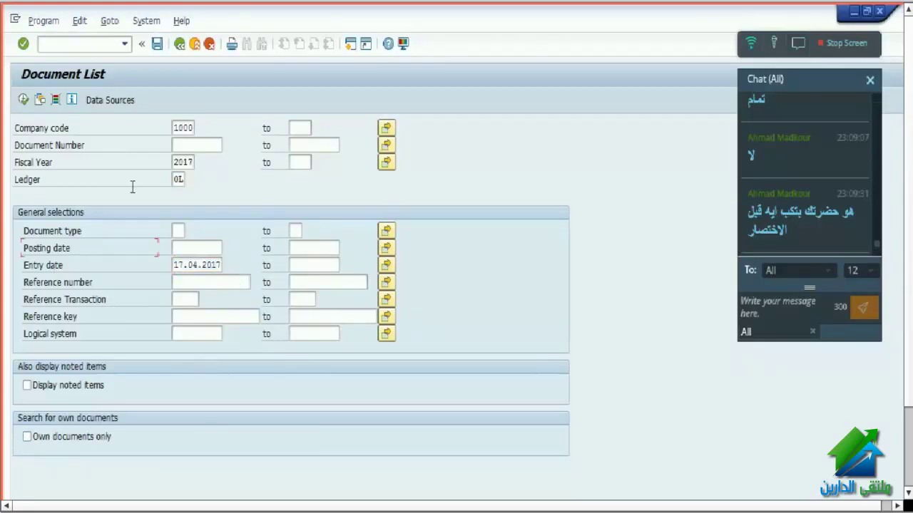
left_click(178, 265)
left_click_drag(174, 264, 197, 259)
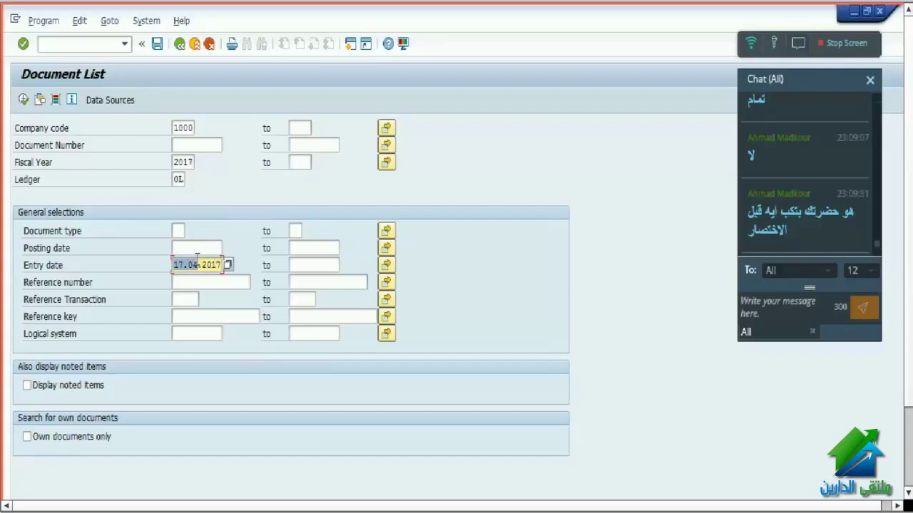
left_click(183, 250)
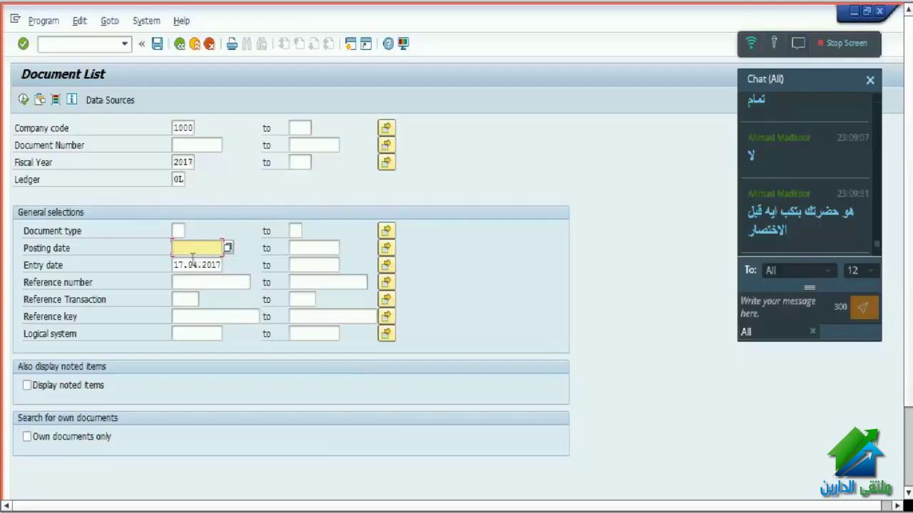
left_click(193, 259)
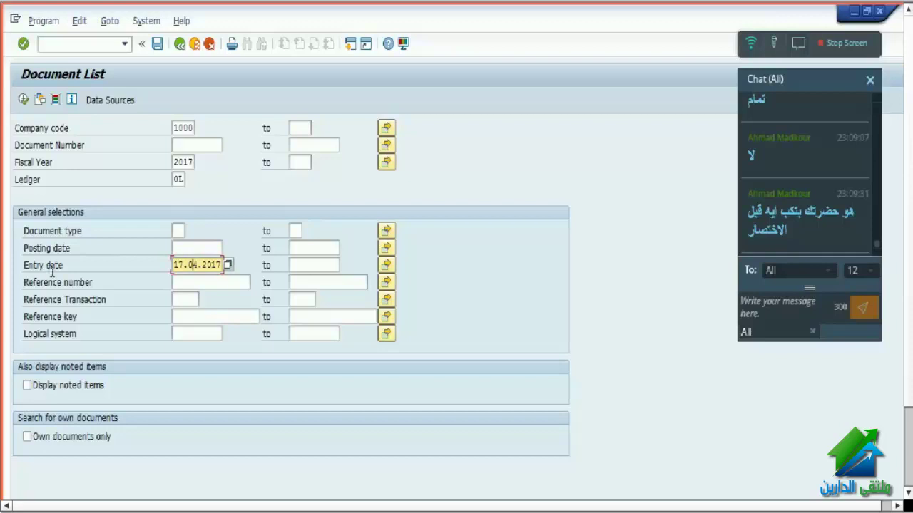
left_click(54, 437)
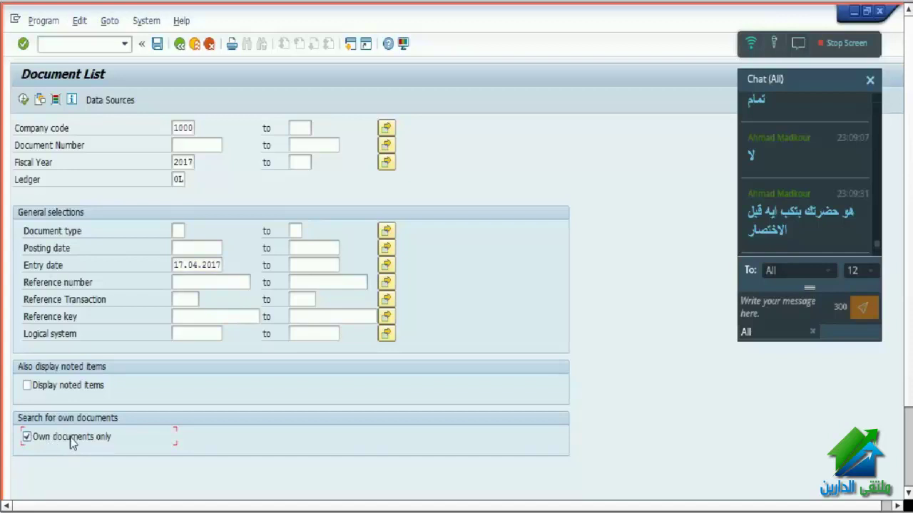
left_click(23, 101)
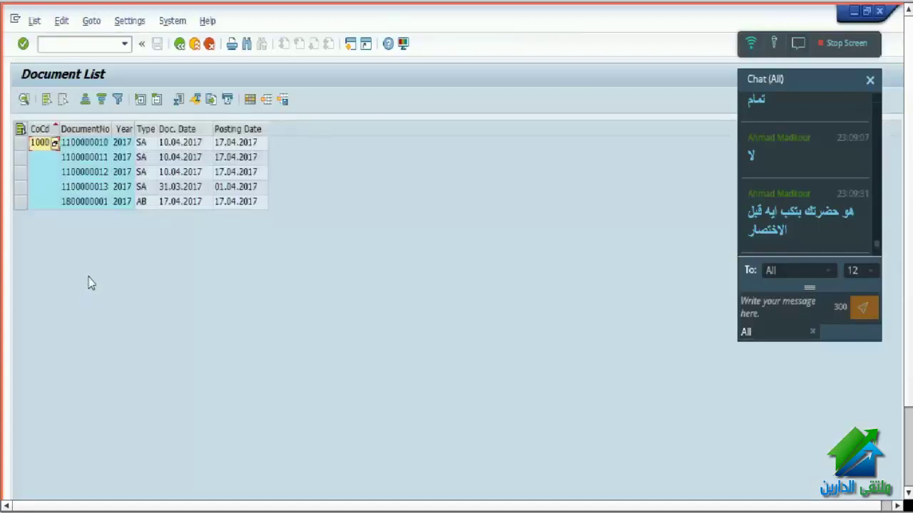
left_click(94, 188)
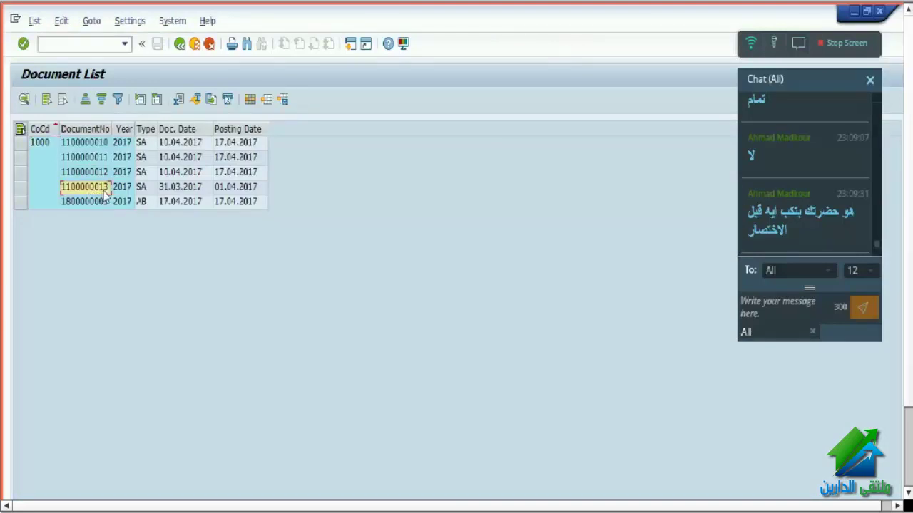
double_click(106, 189)
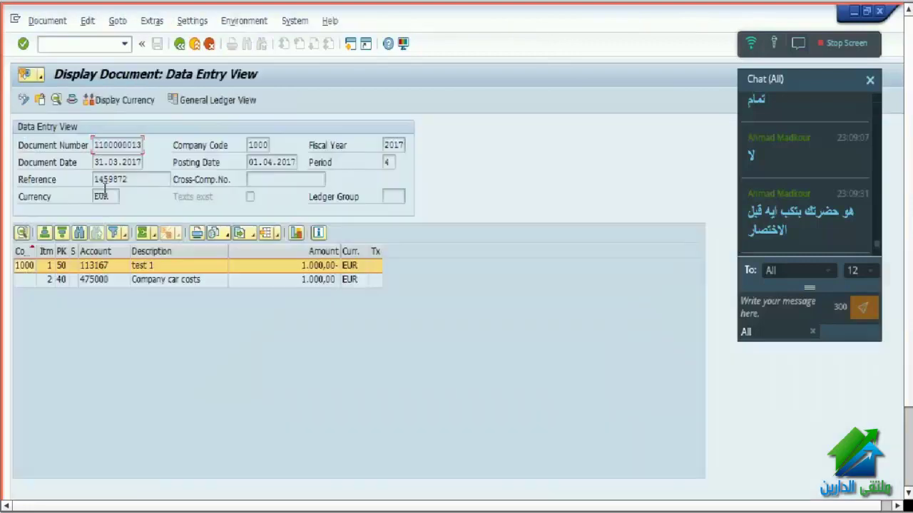
left_click(154, 280)
key("Up")
key("Down")
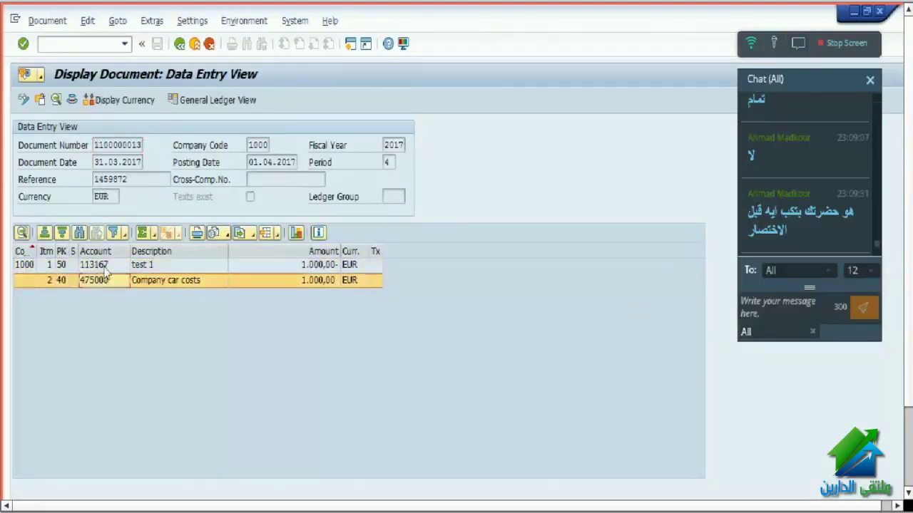
key("Up")
key("Down")
key("Up")
key("Down")
double_click(100, 145)
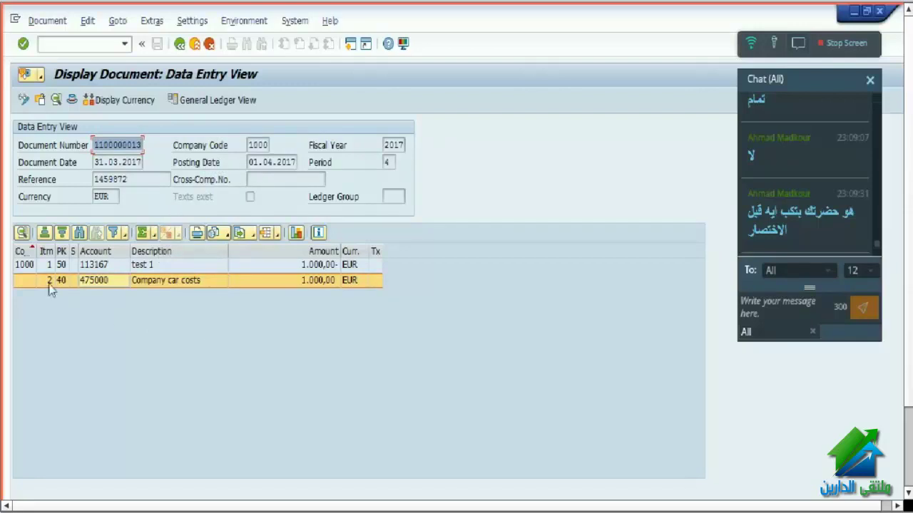
- Compare line item 1 (113167, test 1) with line item 2 (475000), then show the header
left_click(32, 266)
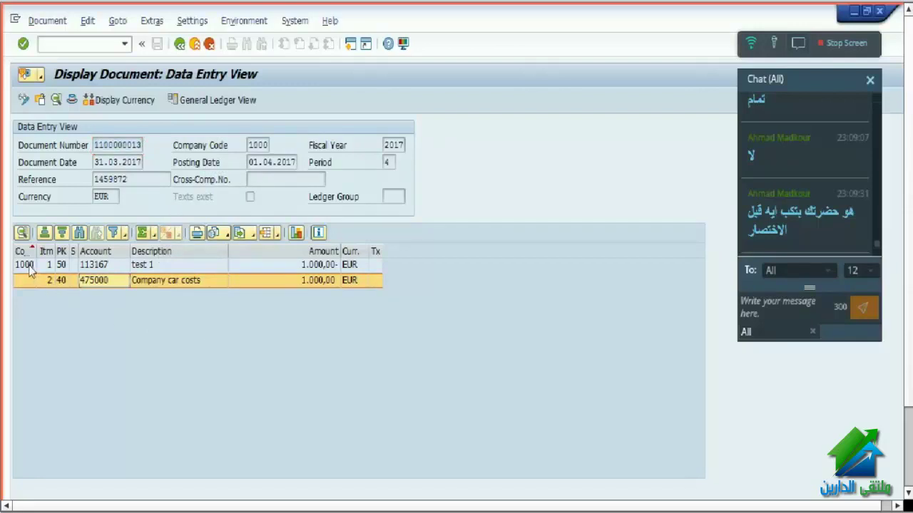
left_click(141, 269)
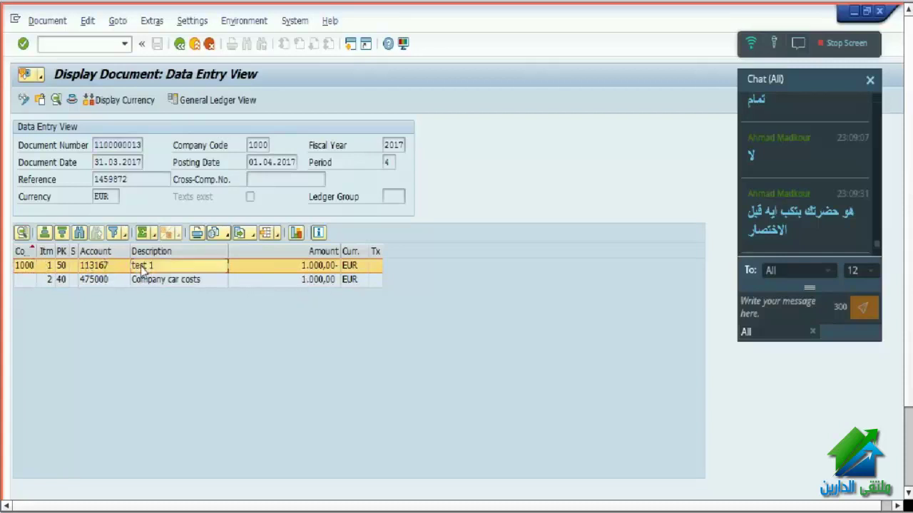
left_click(102, 280)
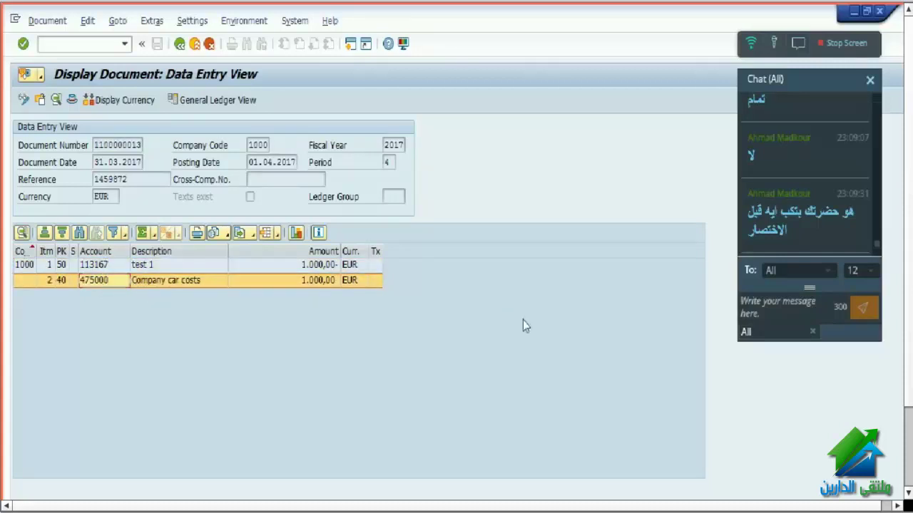
left_click(61, 264)
left_click(63, 279)
left_click(97, 264)
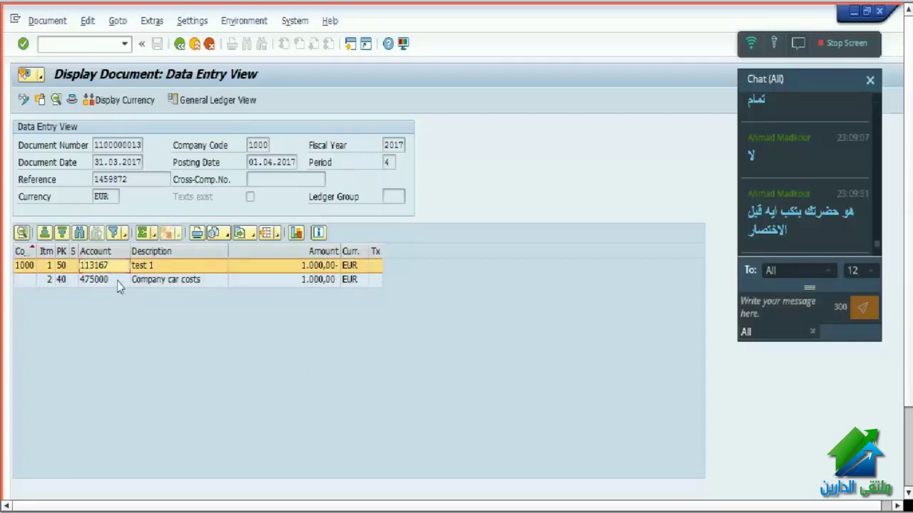
left_click(113, 280)
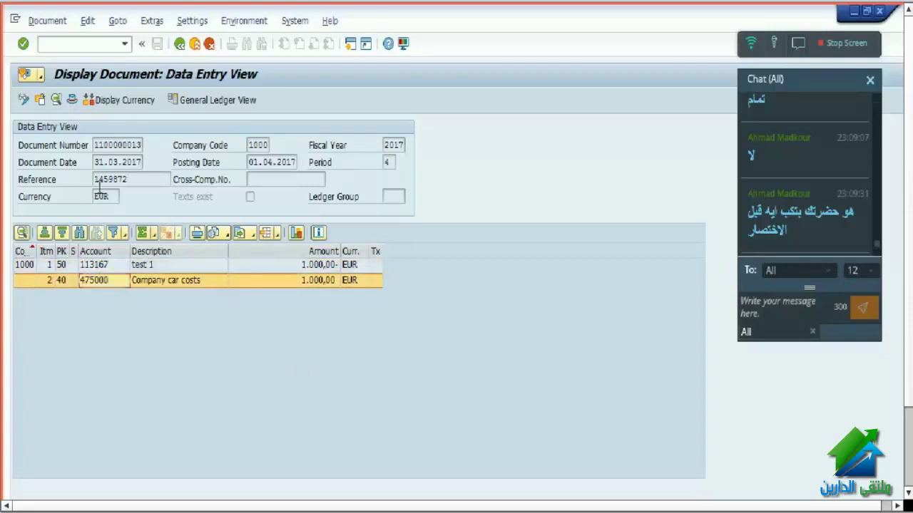
left_click(73, 101)
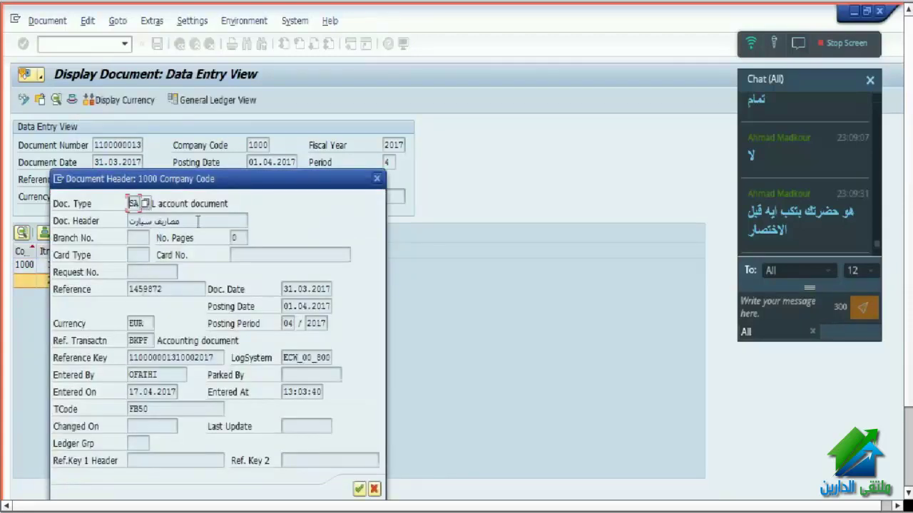
- Bring up the F4 value help for the header's Doc. Type field, listing 64 entries
left_click_drag(198, 221, 86, 212)
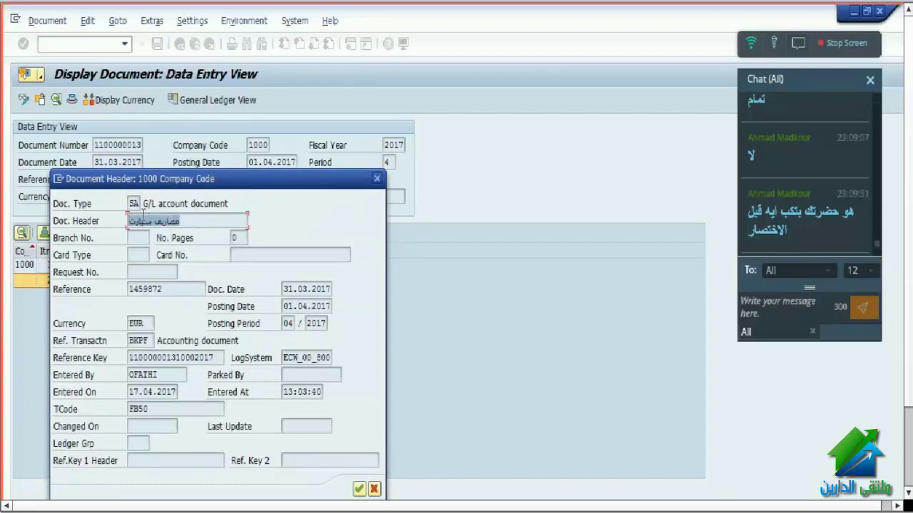
left_click(132, 204)
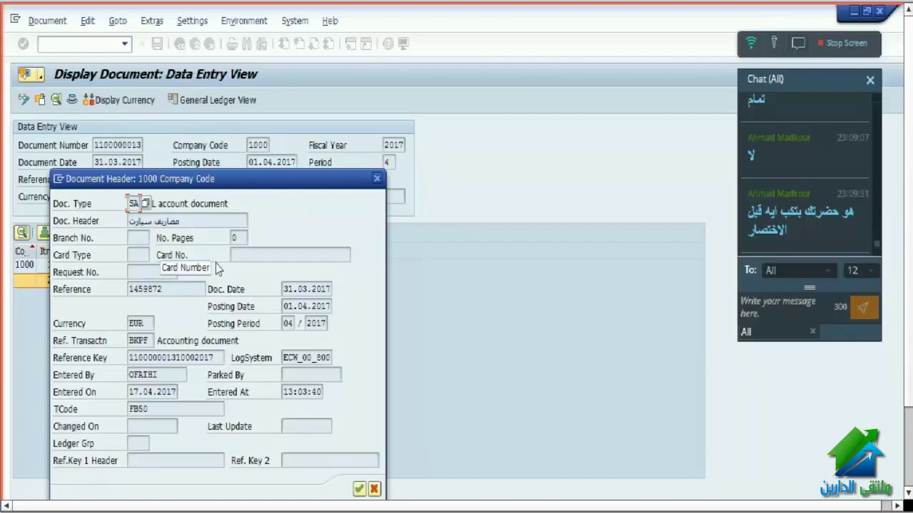
left_click(160, 220)
key("F4")
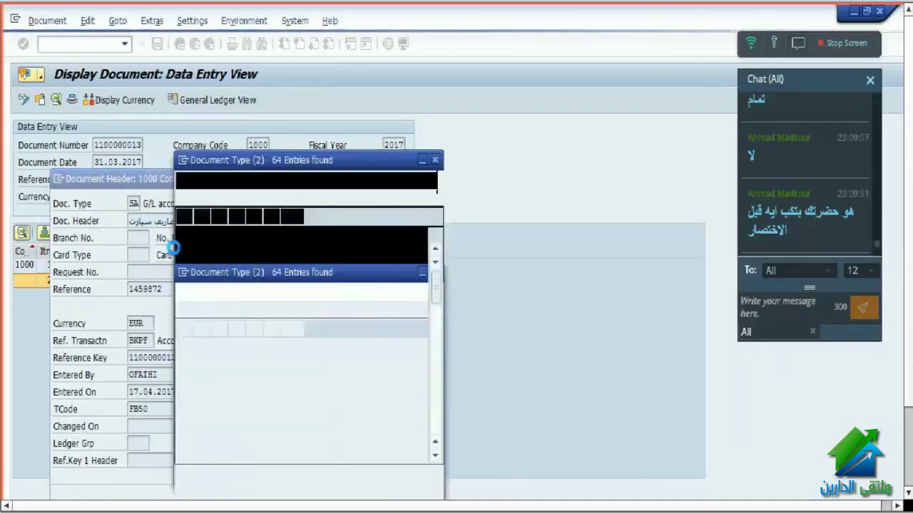
- Browse document types BS, DR, DZ, KZ, RE and RV, then close the list unchanged
left_click(194, 265)
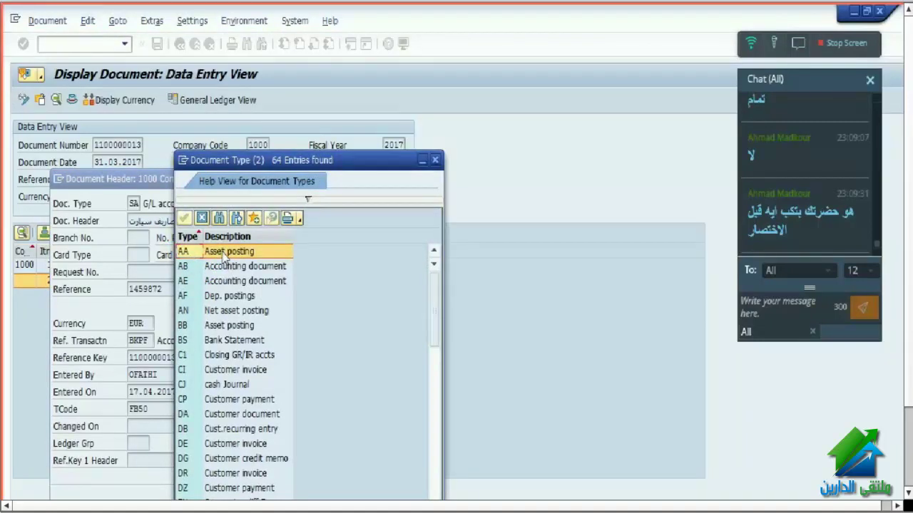
left_click(227, 345)
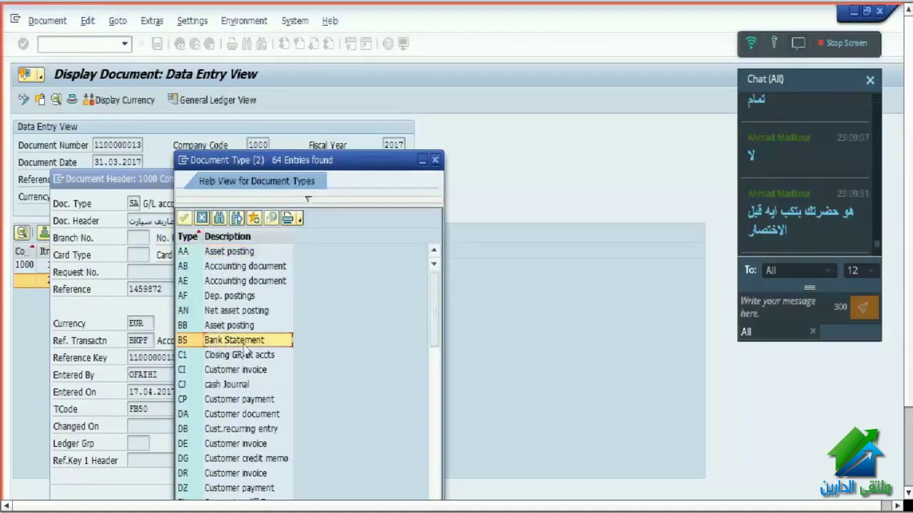
scroll(278, 377, "down", 1)
left_click(212, 431)
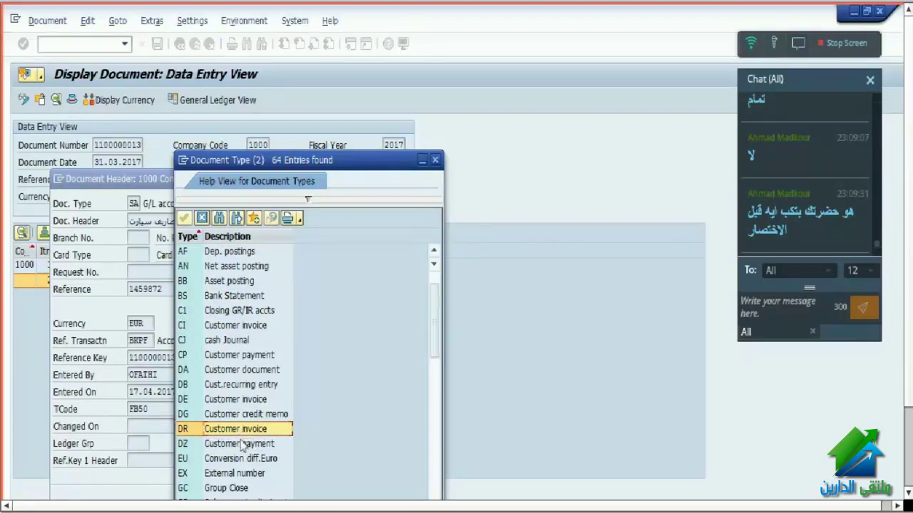
left_click(199, 445)
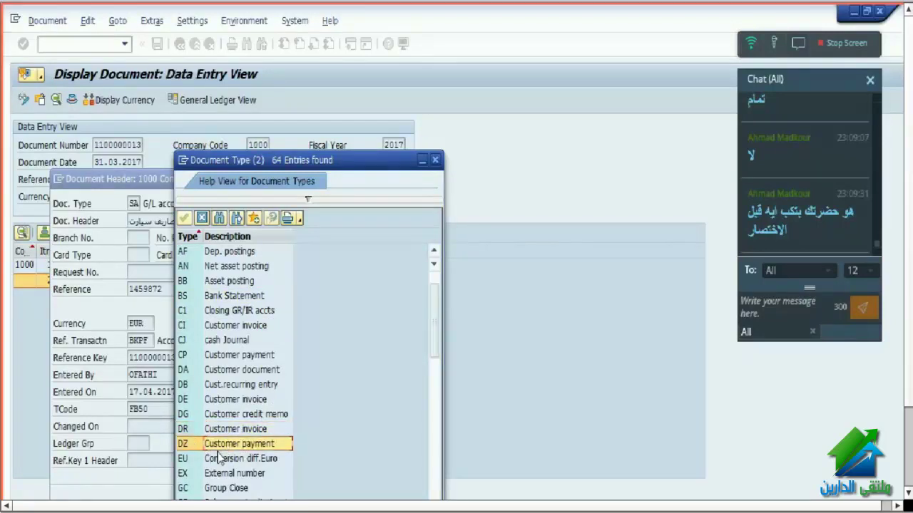
scroll(246, 442, "down", 5)
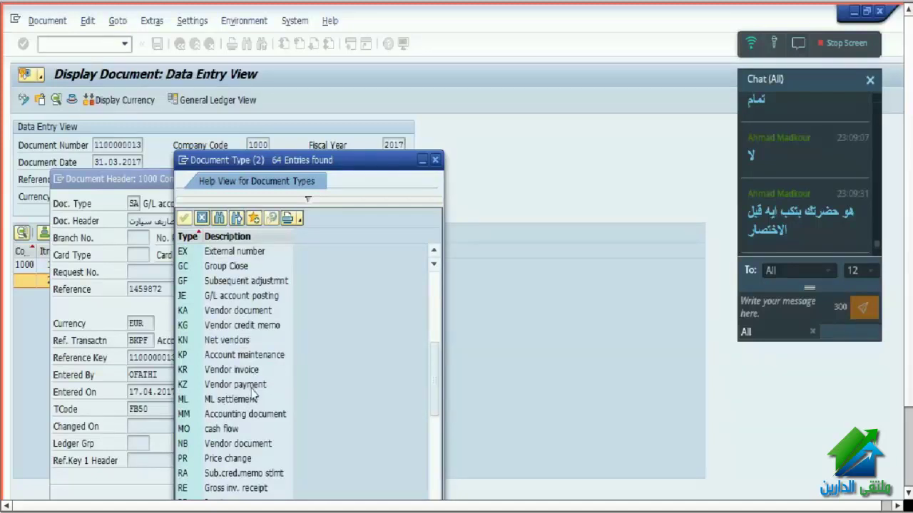
left_click(216, 386)
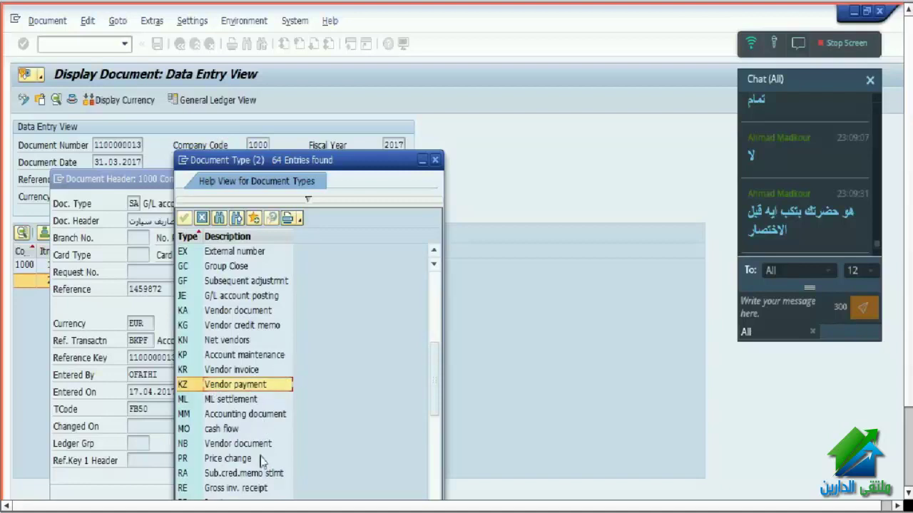
scroll(261, 460, "down", 3)
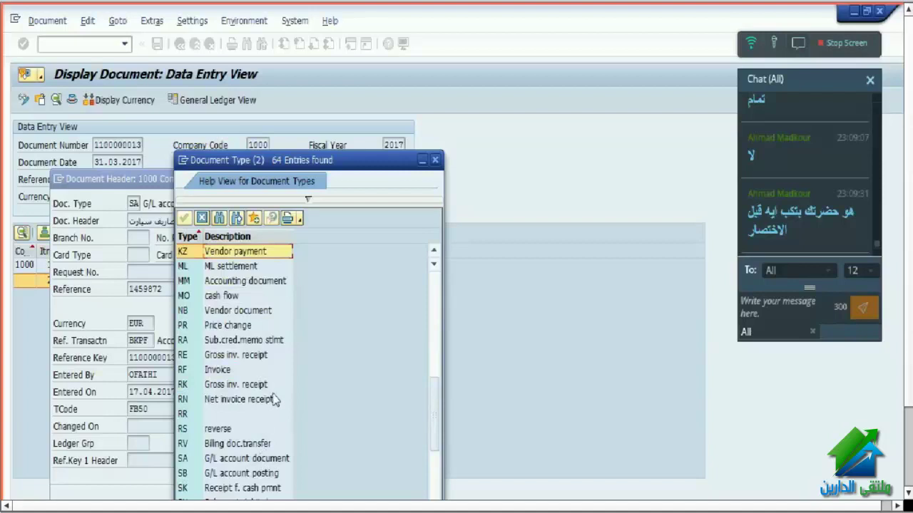
left_click(194, 359)
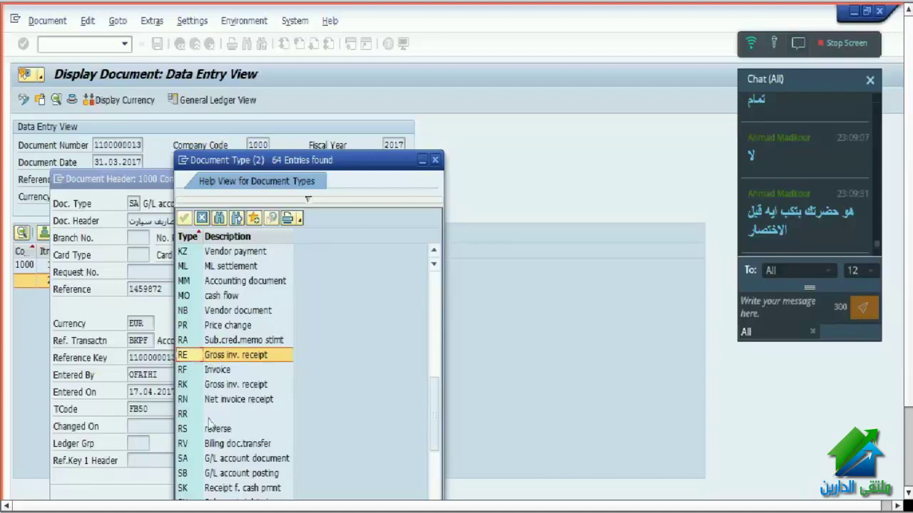
left_click(218, 445)
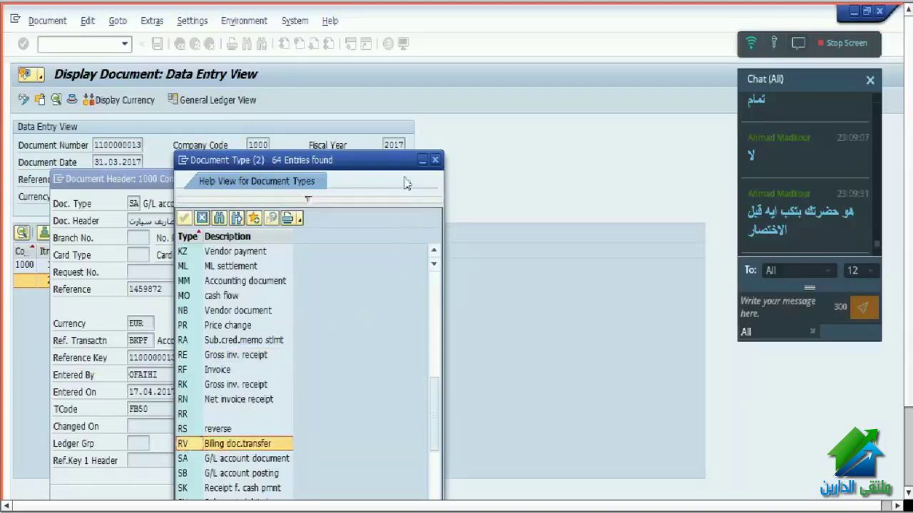
left_click(435, 159)
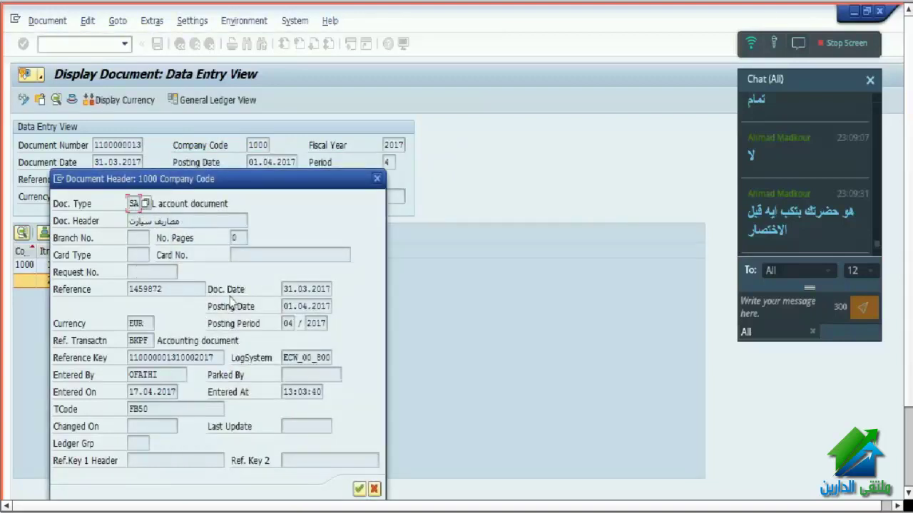
- Check header values EUR, reference 1459872, entry 17.04.2017 13:03:40 via FB50, then move the dialog right
double_click(146, 323)
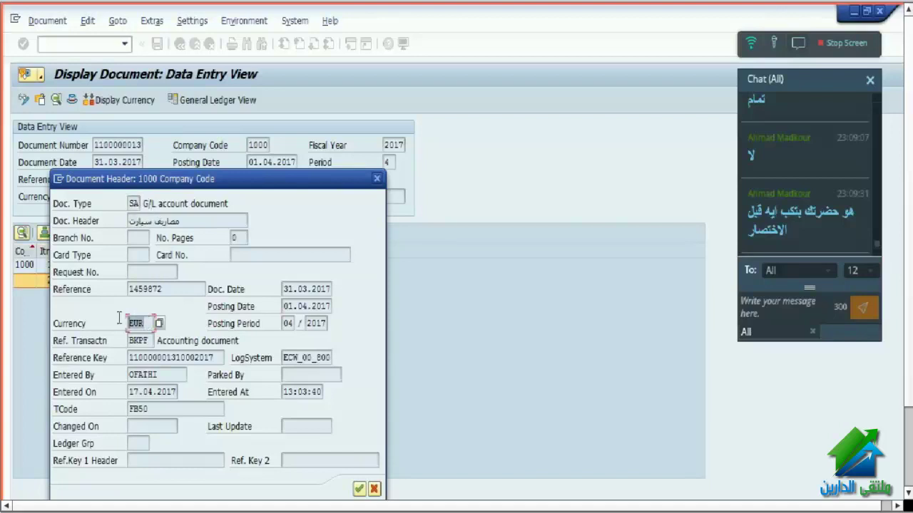
double_click(182, 289)
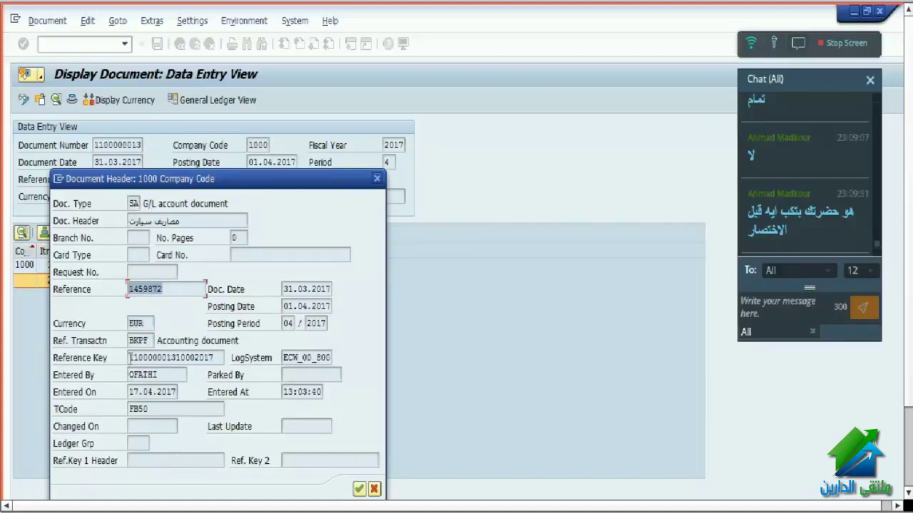
double_click(165, 376)
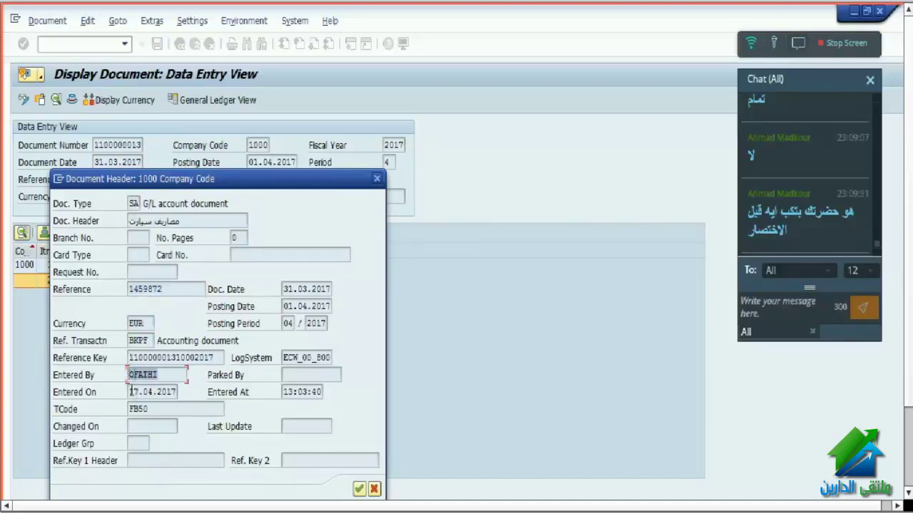
double_click(136, 391)
double_click(313, 390)
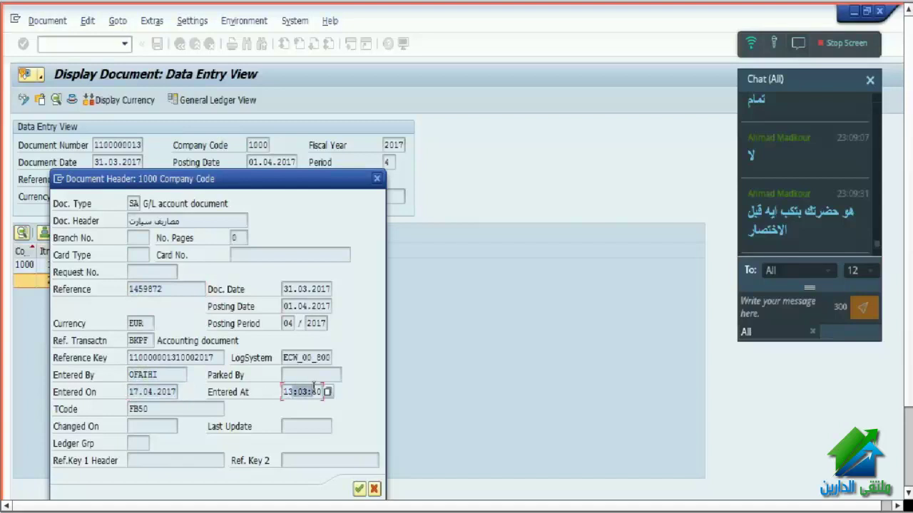
double_click(139, 409)
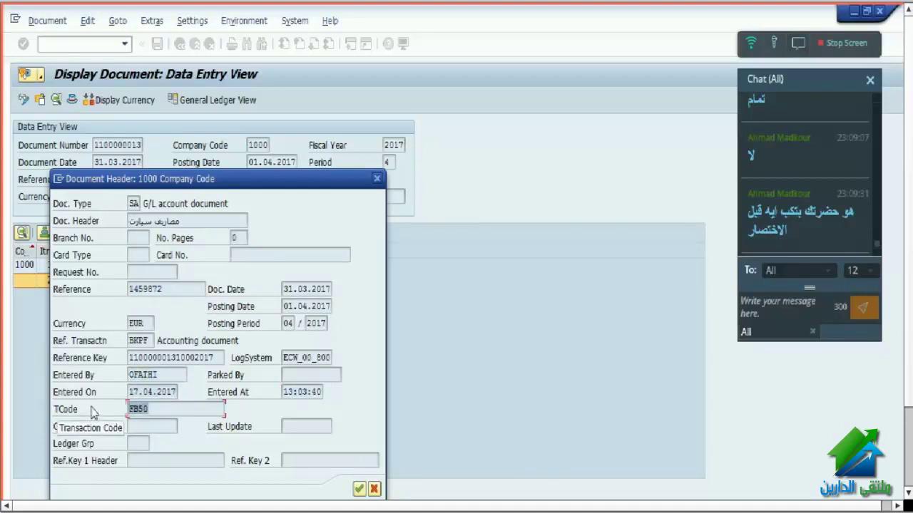
double_click(287, 289)
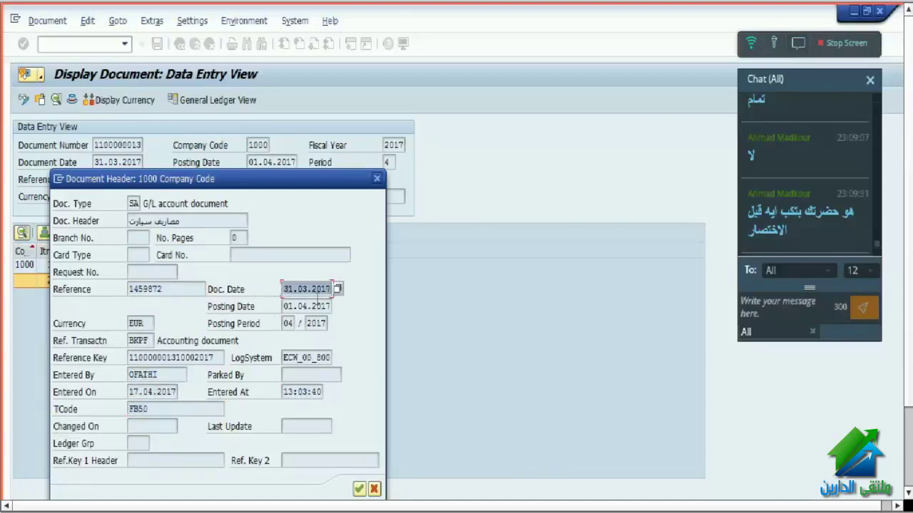
double_click(289, 306)
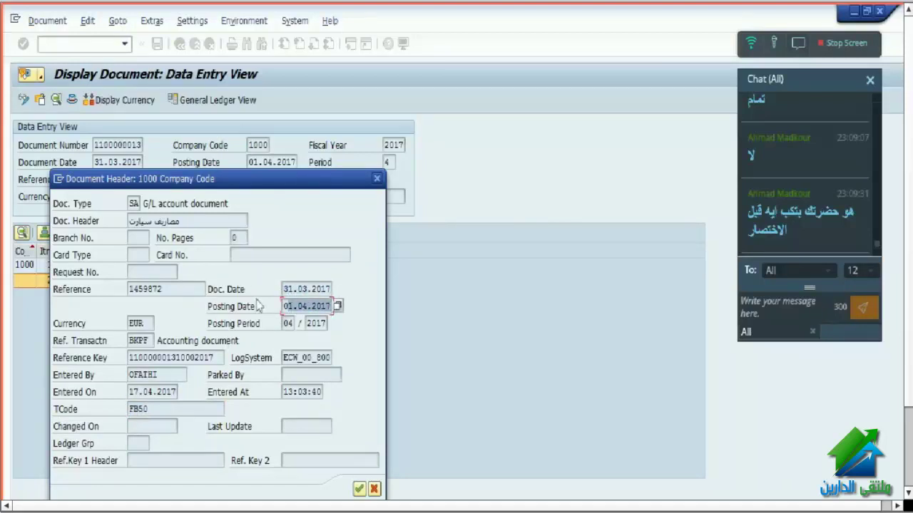
left_click_drag(292, 182, 501, 108)
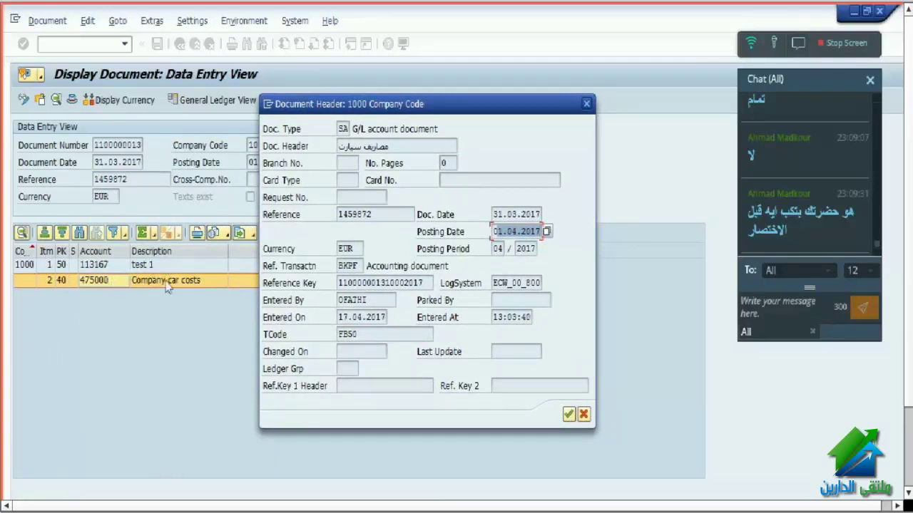
- Inspect document date 31.03.2017, posting date 01.04.2017 and period 04/2017, then close the header
left_click_drag(398, 107, 423, 90)
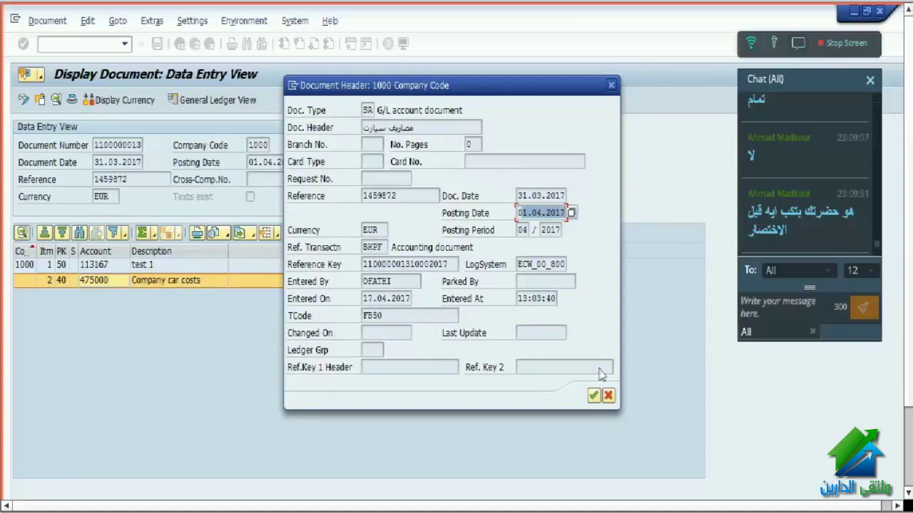
double_click(410, 282)
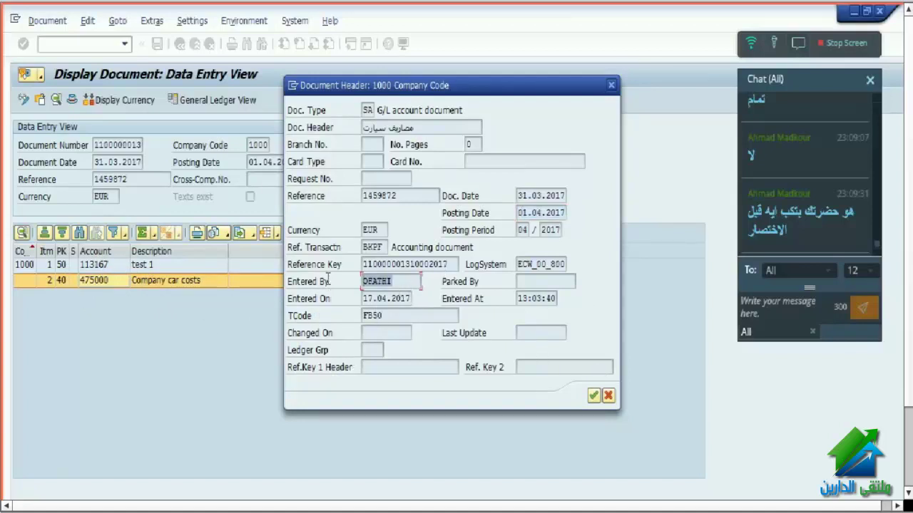
double_click(368, 300)
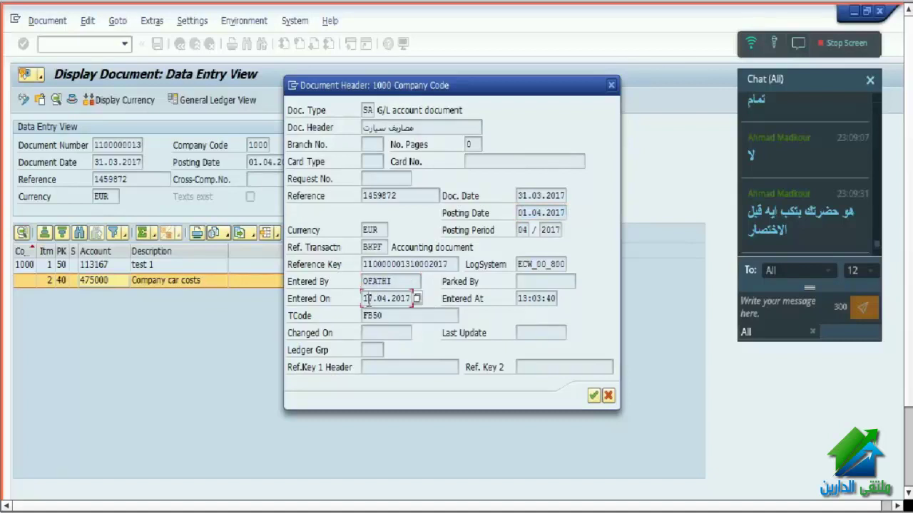
double_click(521, 298)
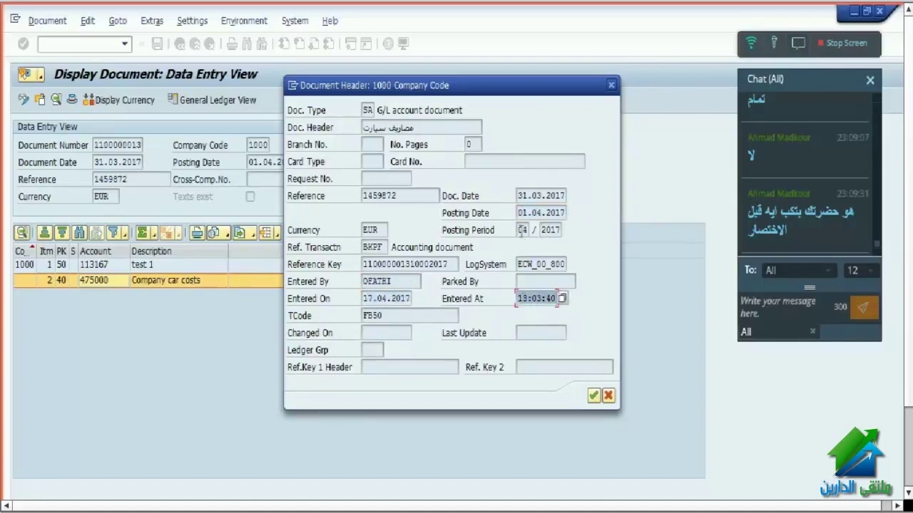
double_click(521, 229)
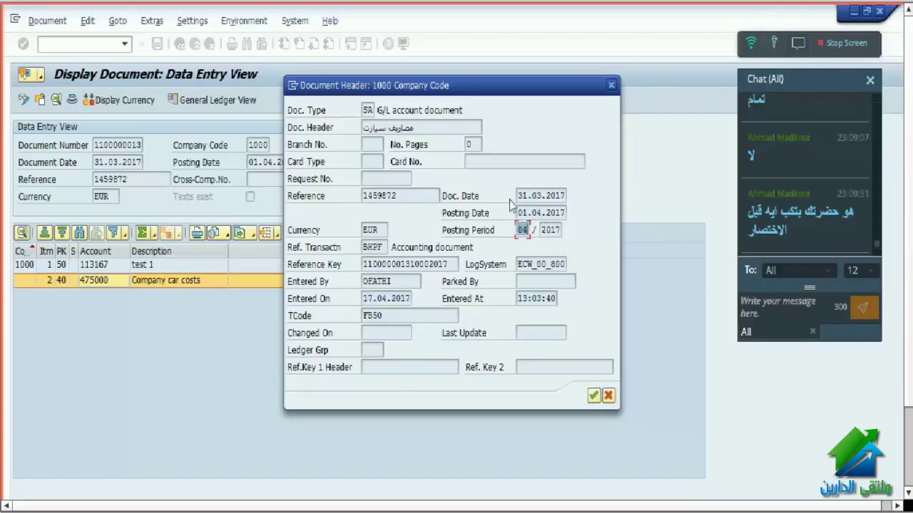
left_click_drag(520, 196, 581, 194)
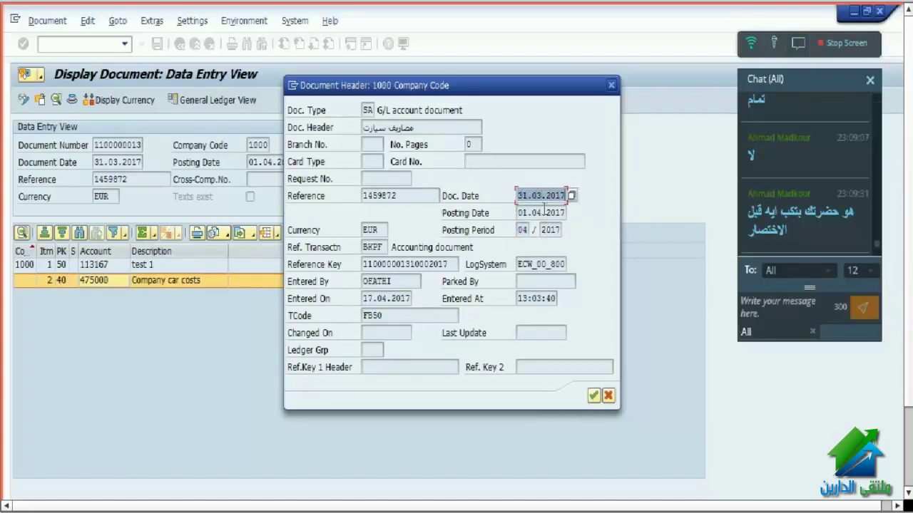
left_click_drag(522, 213, 567, 212)
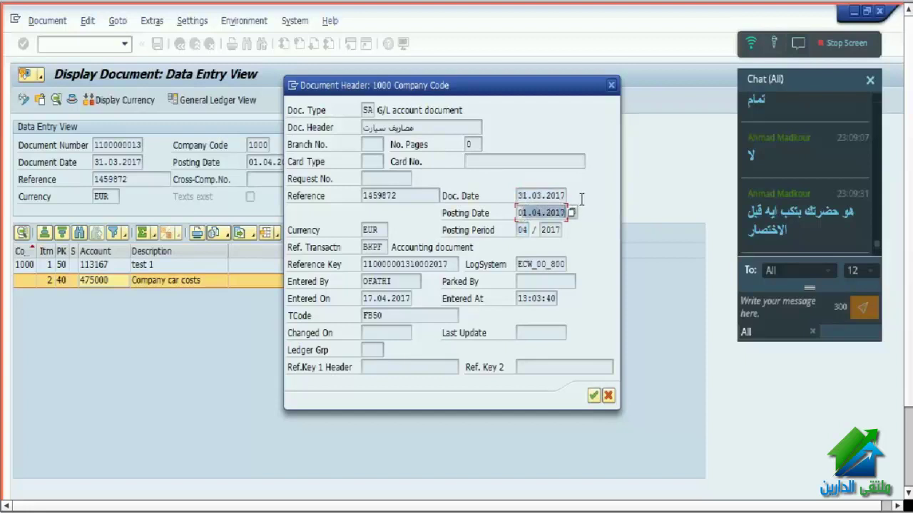
left_click_drag(520, 230, 534, 230)
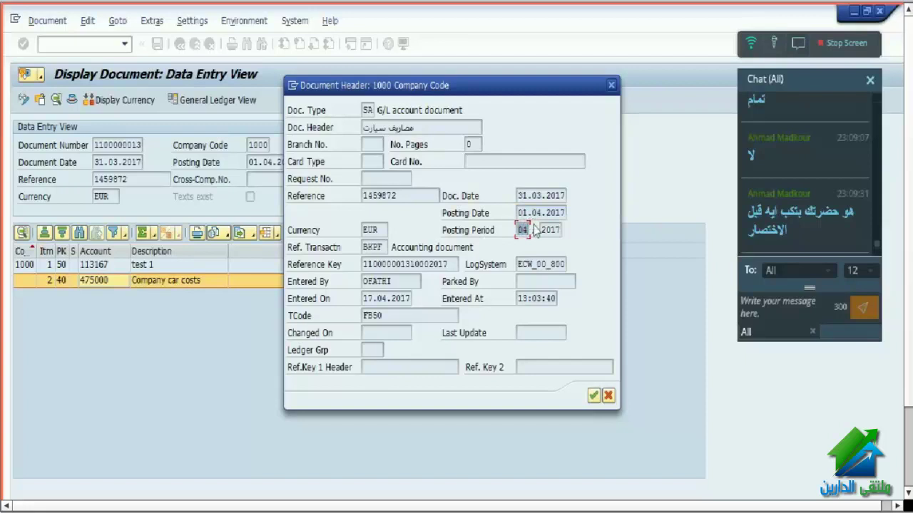
left_click_drag(520, 213, 593, 212)
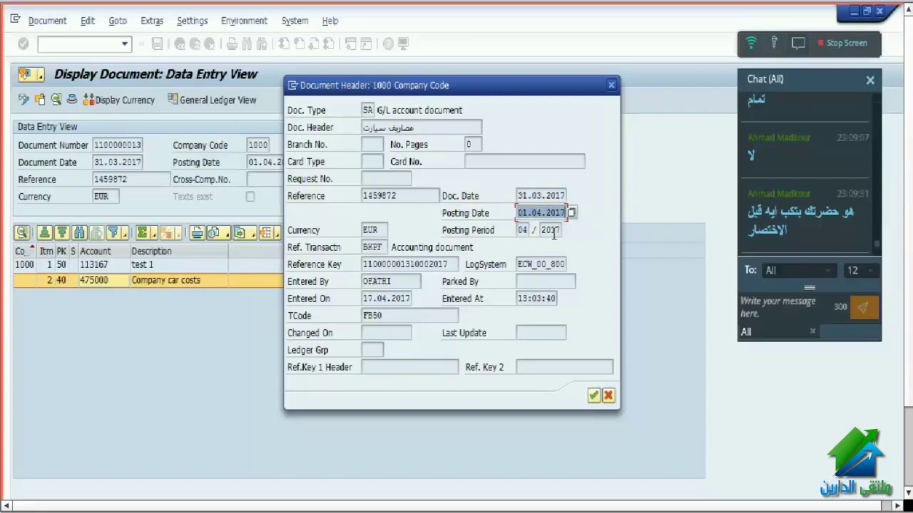
left_click_drag(540, 229, 573, 226)
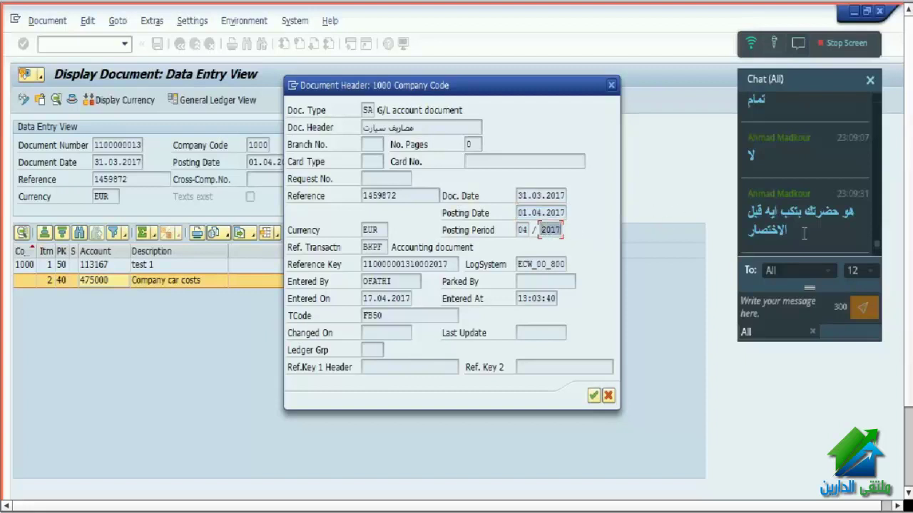
left_click(595, 395)
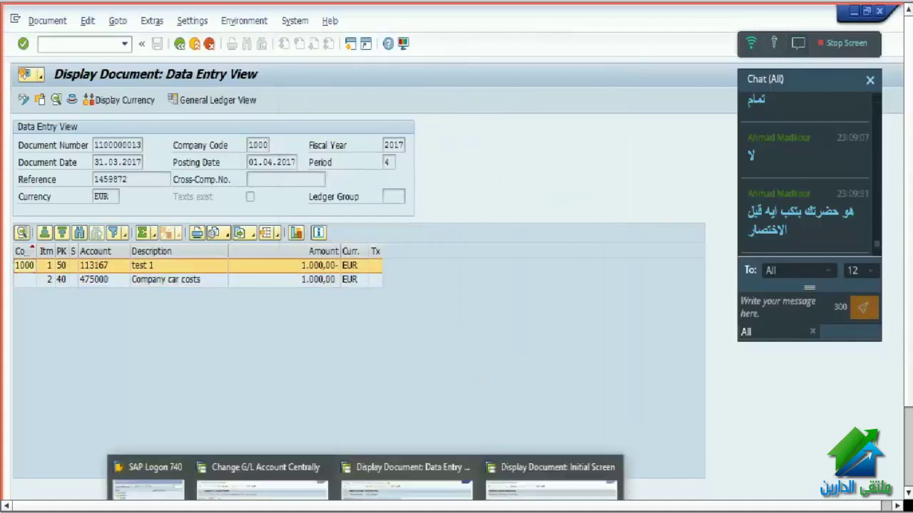
- From the document's data entry view, run /o fb50 to start G/L document entry in a new session
mouse_move(221, 482)
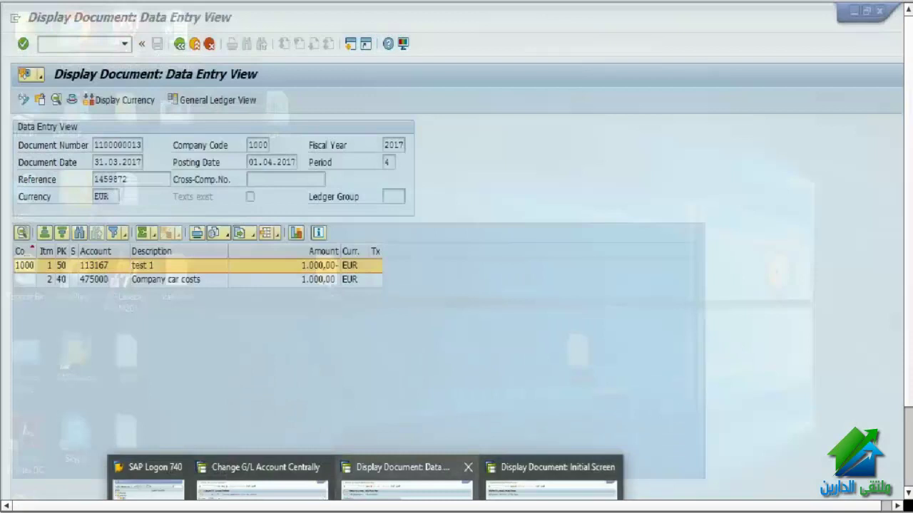
left_click(407, 480)
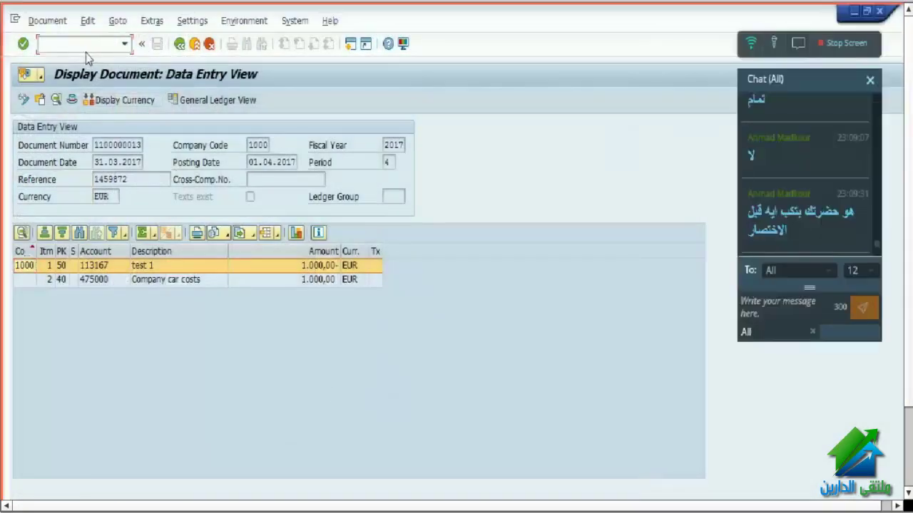
type("/n fb50")
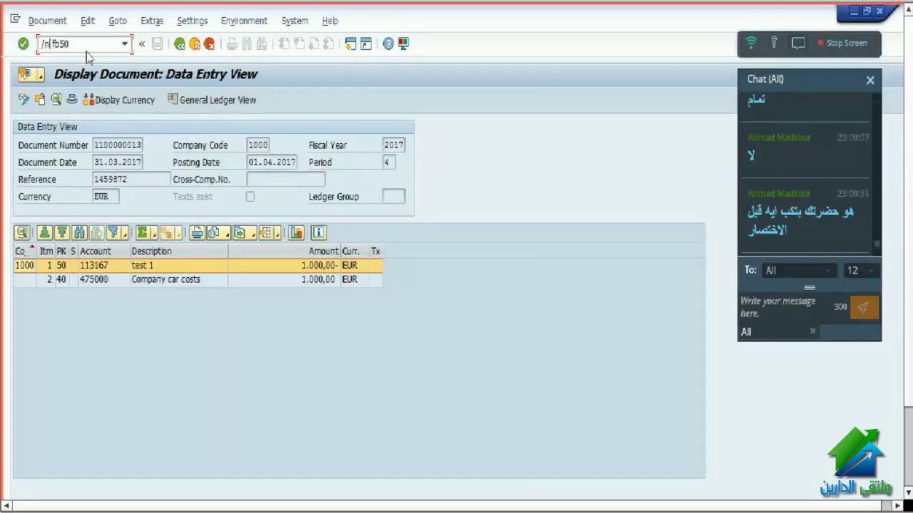
key("BackSpace")
type("o")
key("Return")
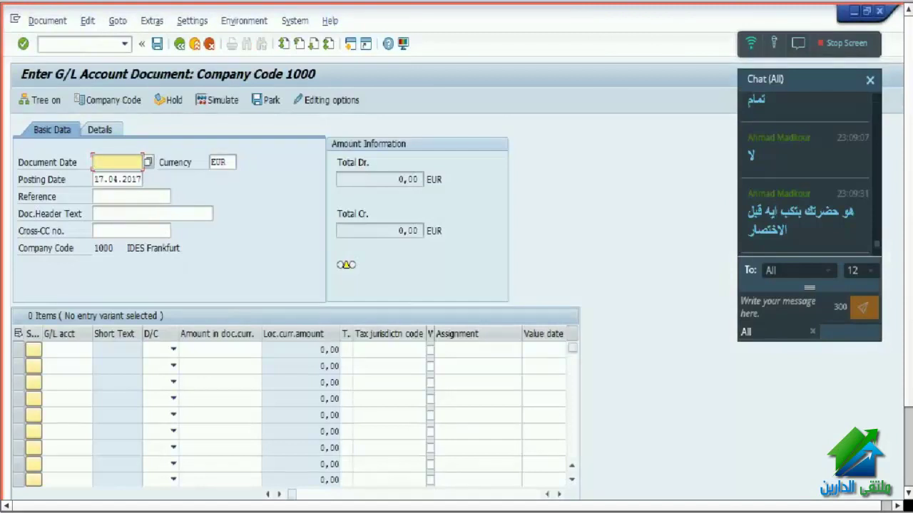
- Close the unused Display Document initial-screen session and bring the G/L entry window forward
left_click(777, 307)
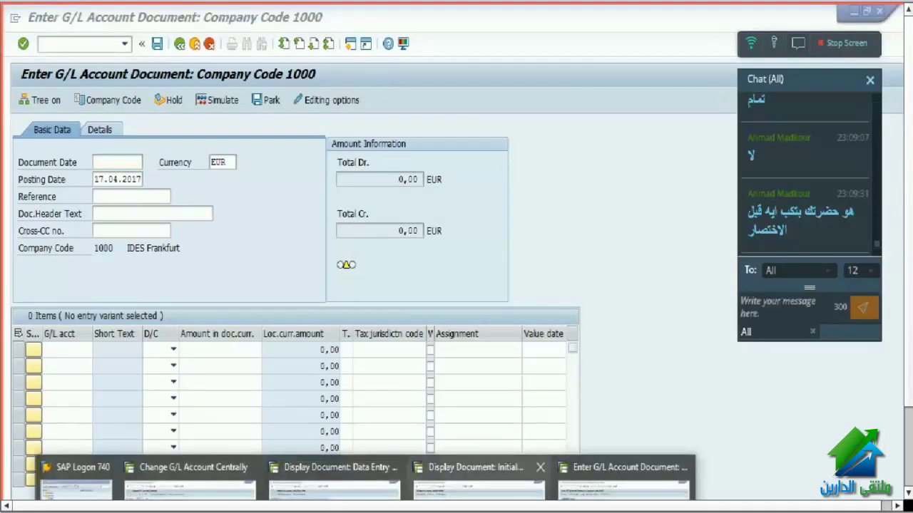
mouse_move(478, 485)
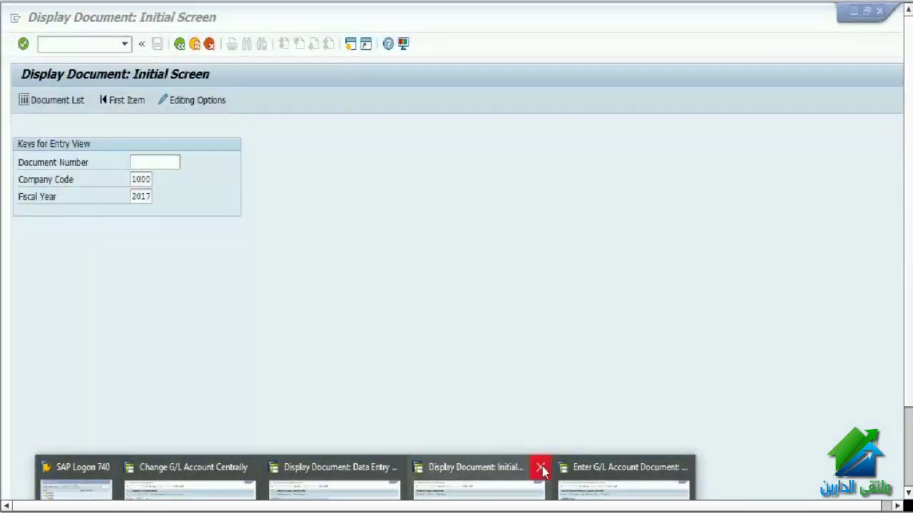
left_click(540, 467)
mouse_move(257, 470)
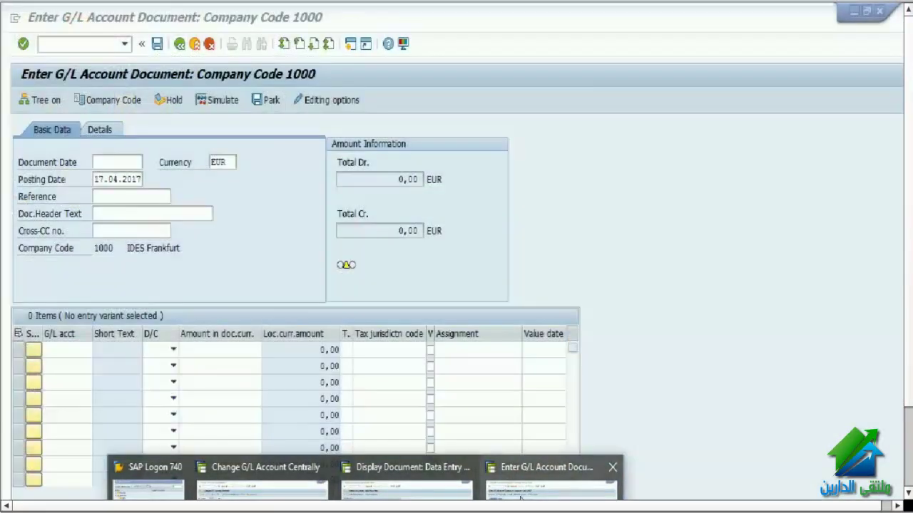
left_click(520, 492)
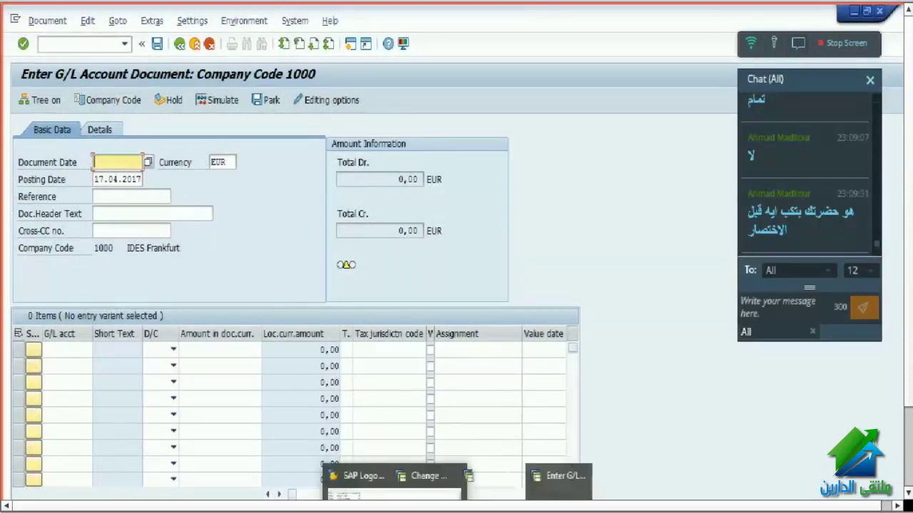
left_click(406, 477)
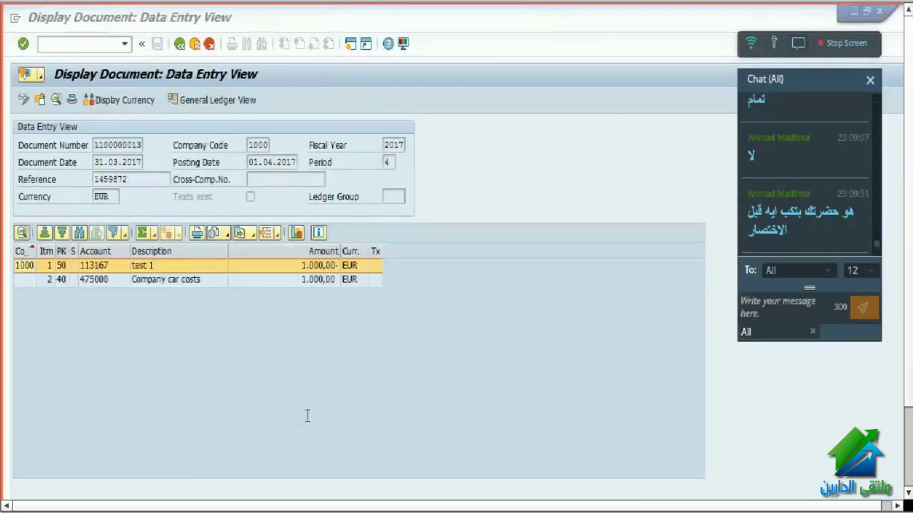
left_click(72, 100)
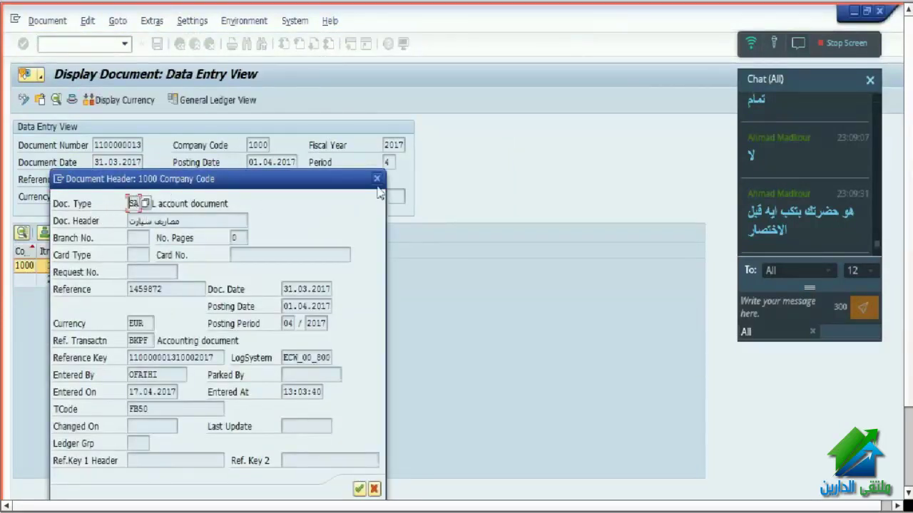
left_click(374, 489)
mouse_move(367, 508)
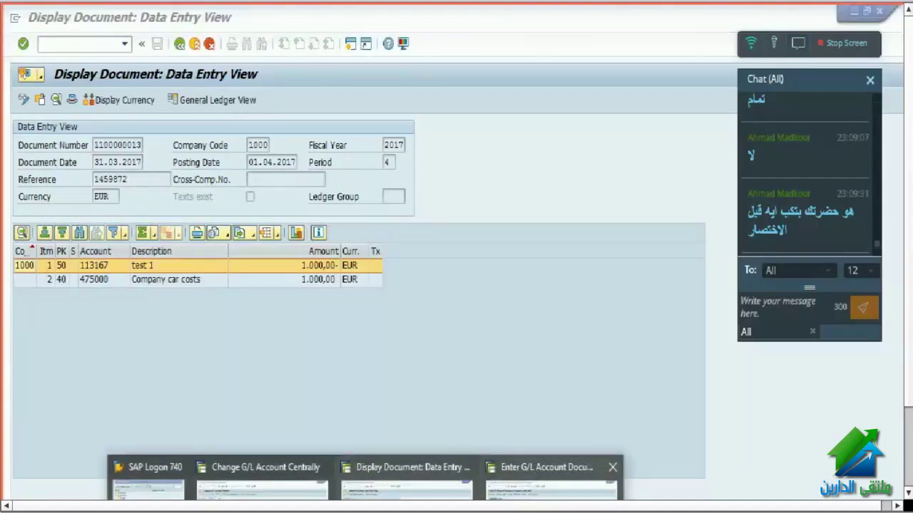
left_click(553, 473)
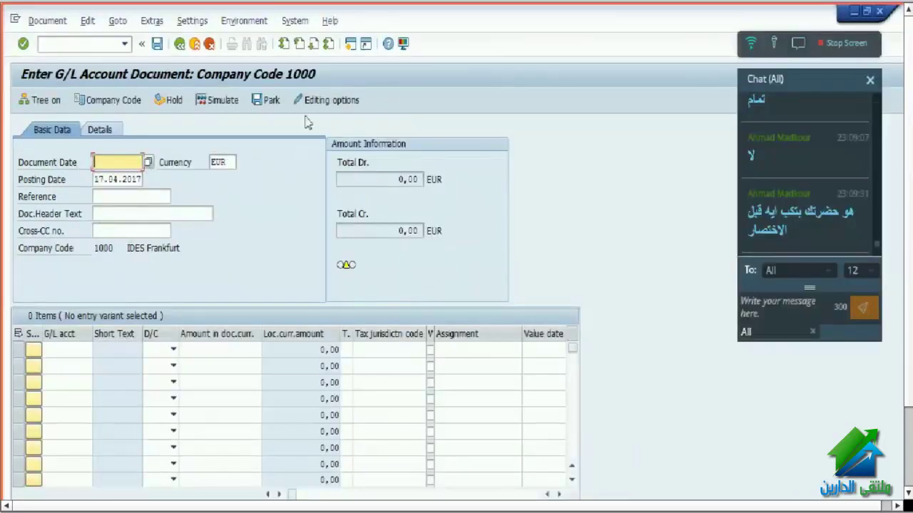
left_click(328, 100)
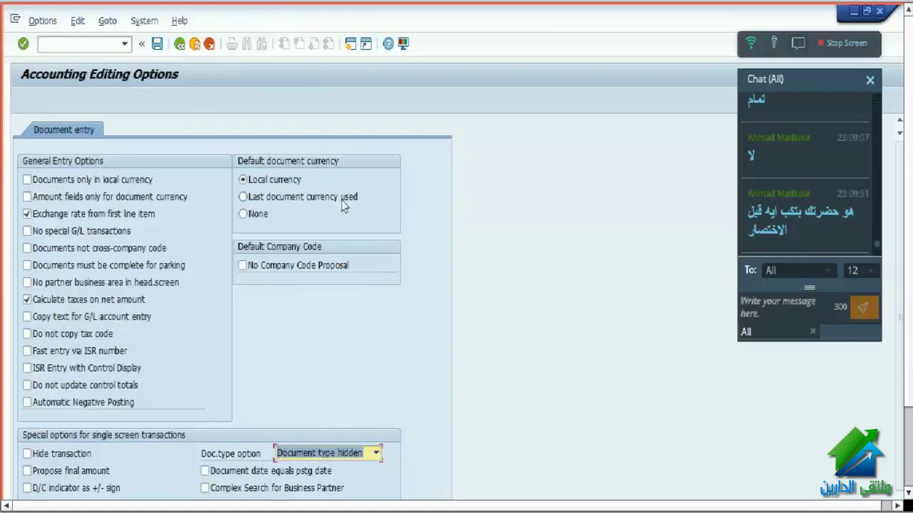
- Set the document type option to 'Document type ready for input' and go back to G/L entry
left_click(323, 456)
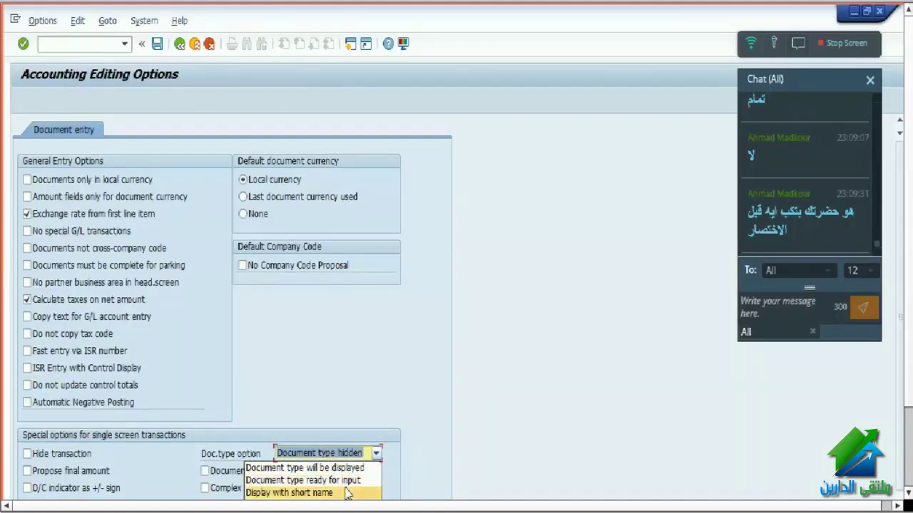
left_click(347, 481)
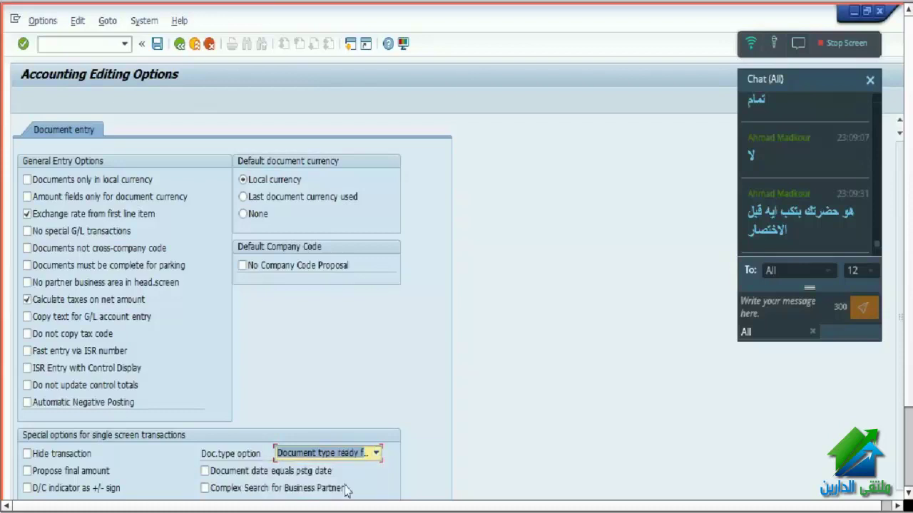
left_click(179, 46)
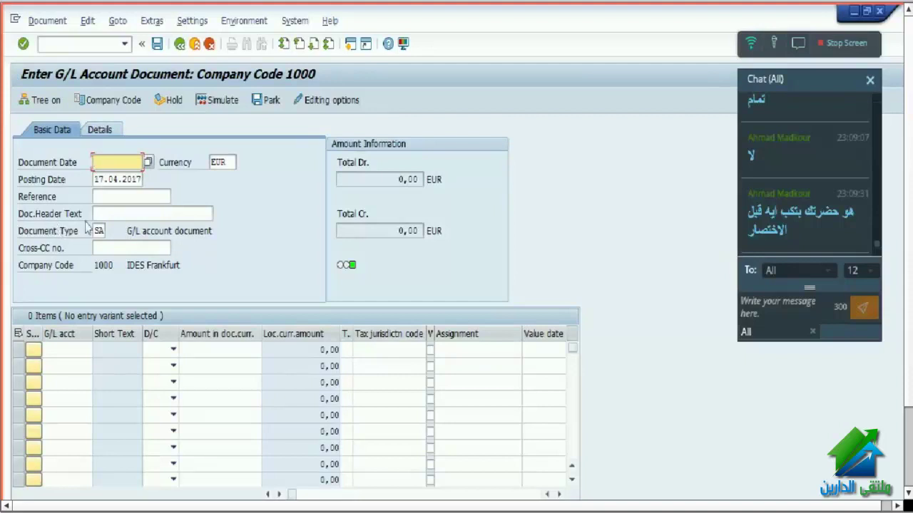
left_click(98, 231)
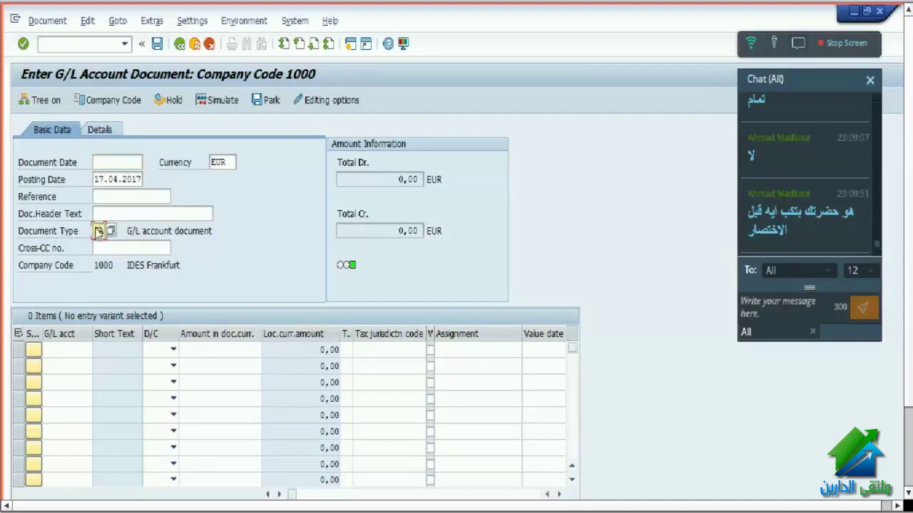
key("Return")
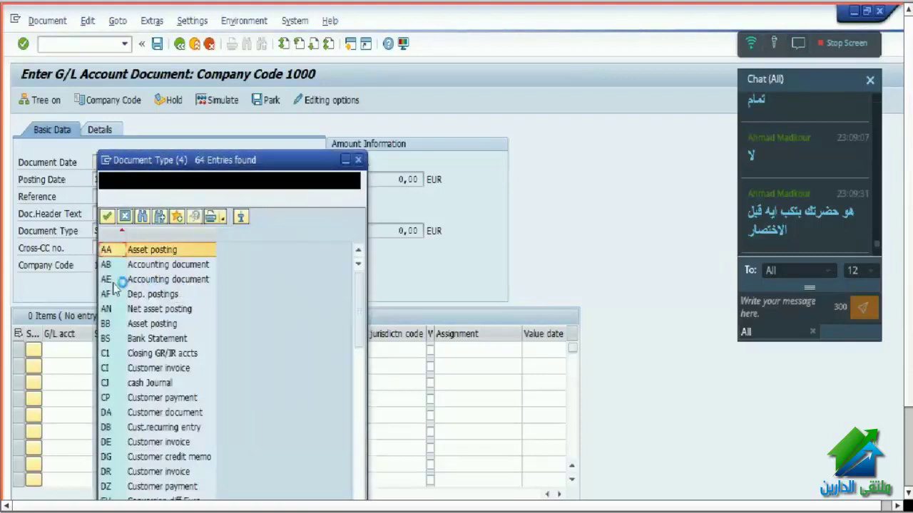
scroll(213, 385, "down", 10)
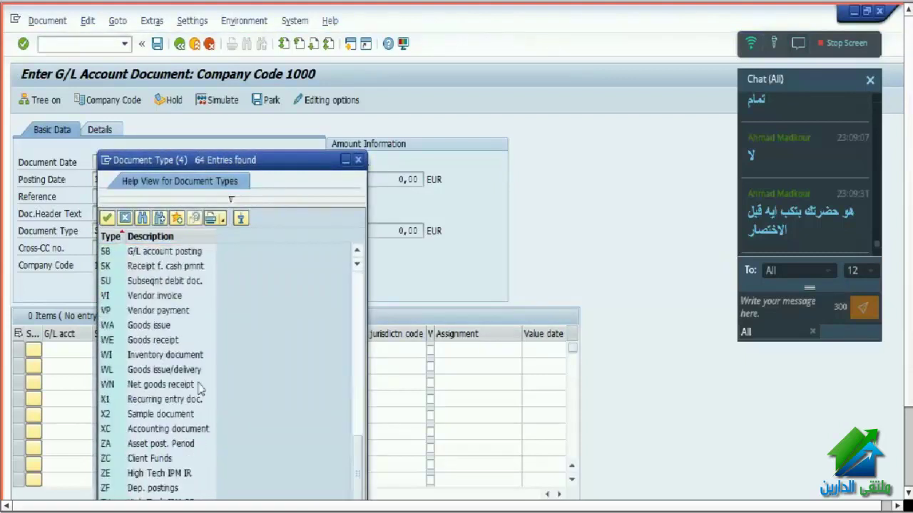
scroll(203, 366, "up", 12)
left_click(282, 249)
scroll(282, 249, "up", 2)
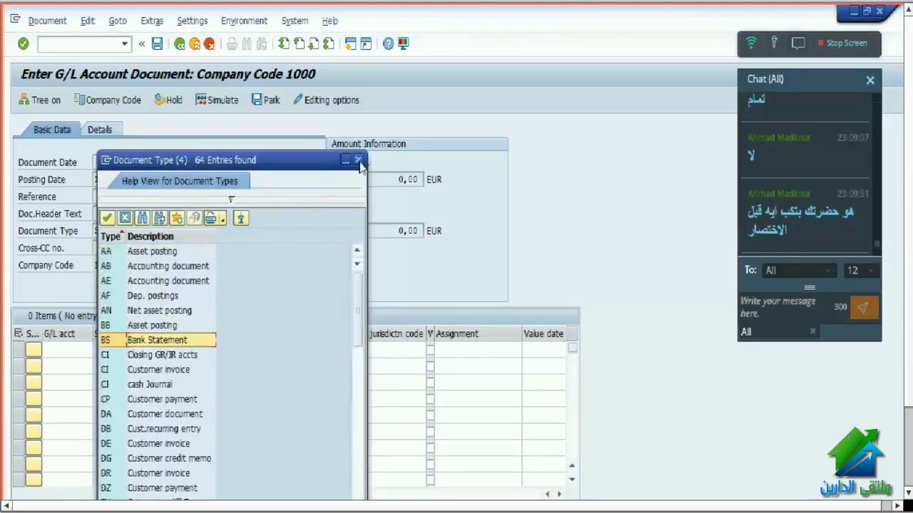
left_click(360, 161)
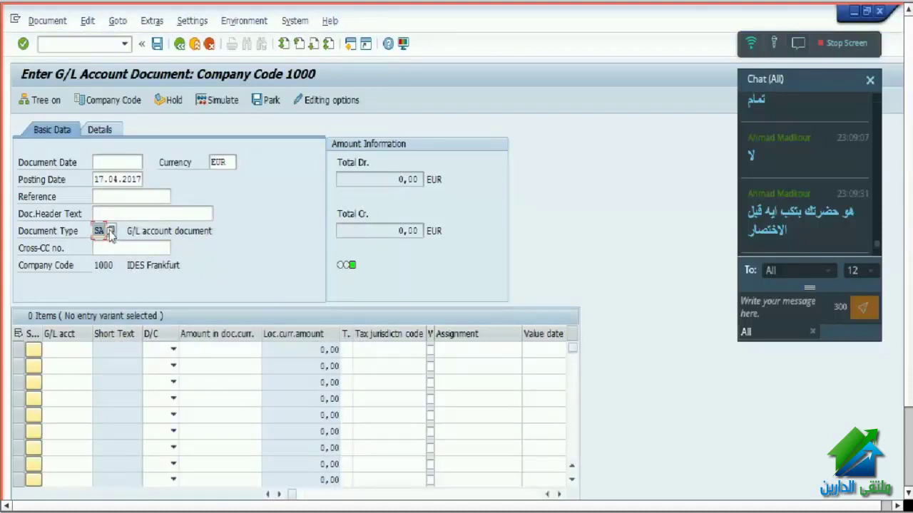
left_click(111, 232)
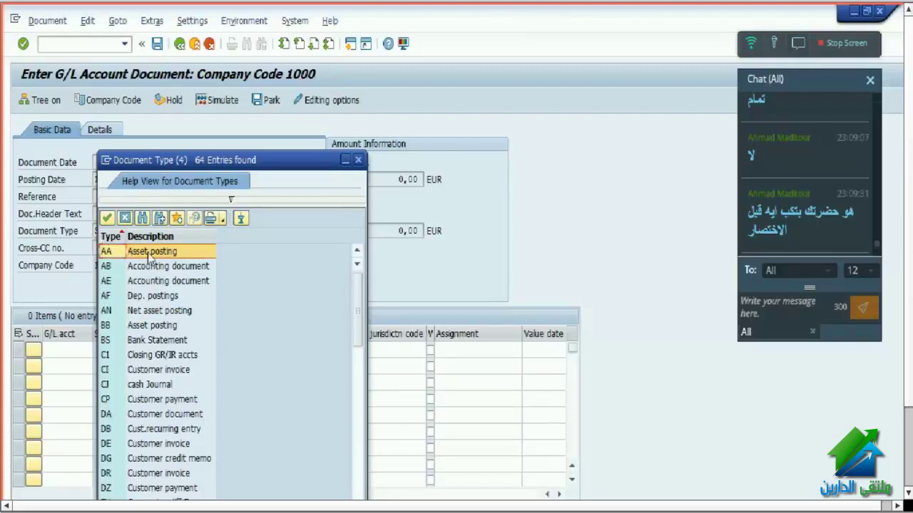
left_click(136, 445)
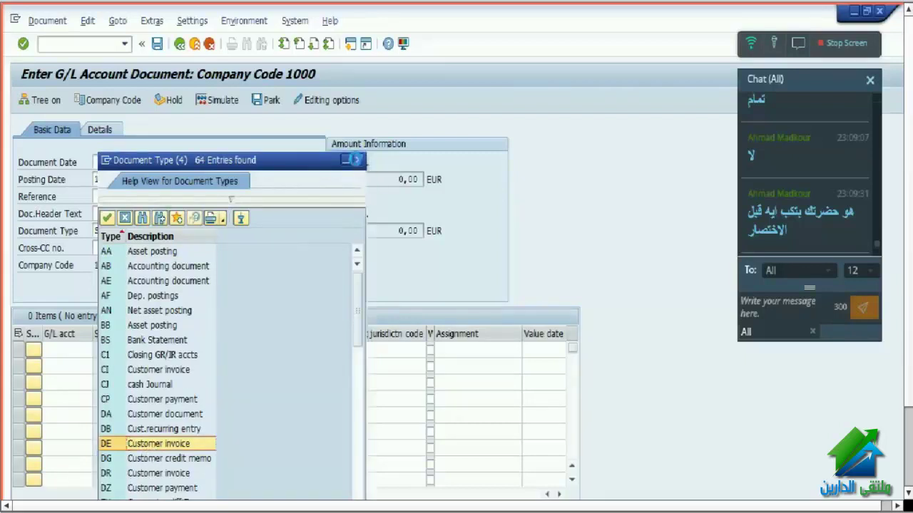
left_click(358, 161)
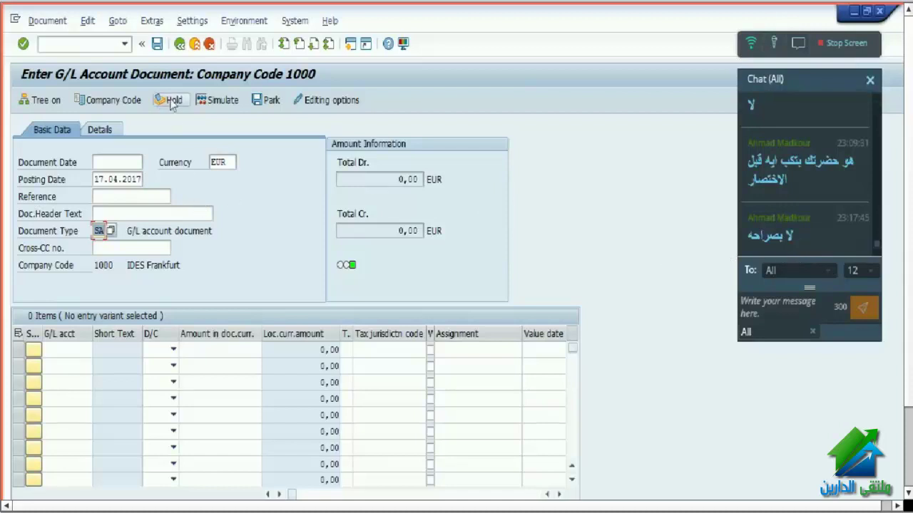
- Fill document date 31032017, reference 1459872 and the earlier header text from entry history
left_click(110, 162)
left_click(107, 177)
left_click(111, 198)
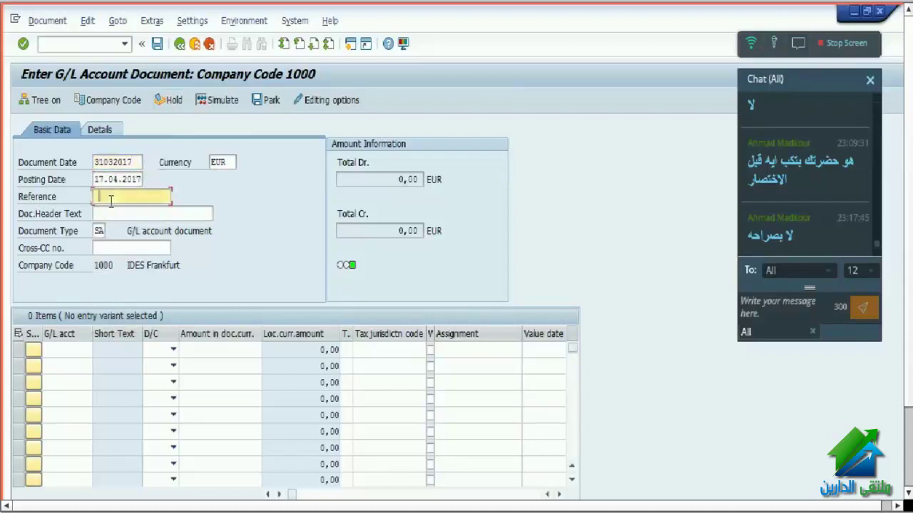
left_click(114, 208)
left_click(121, 214)
left_click(120, 226)
- Enter line 475000 debit 1000 and line 113167 credit, then hold the document
left_click(66, 349)
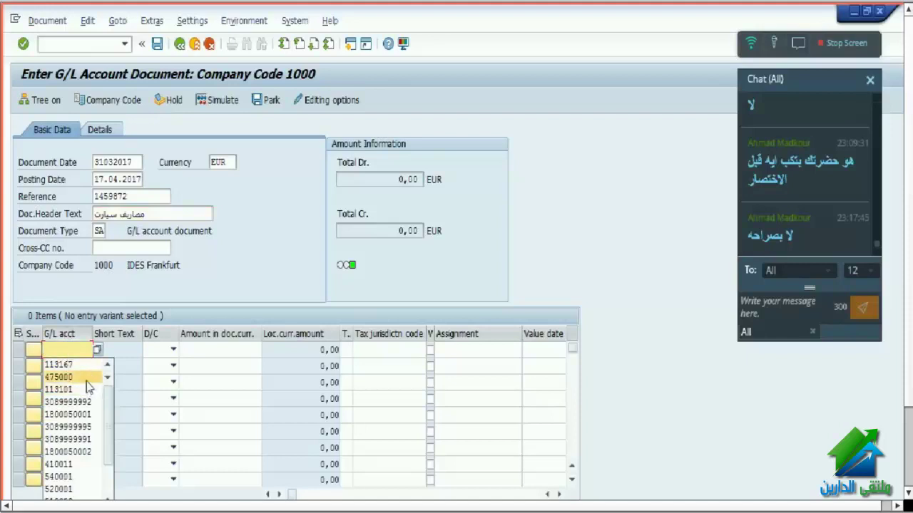
left_click(64, 377)
left_click(79, 368)
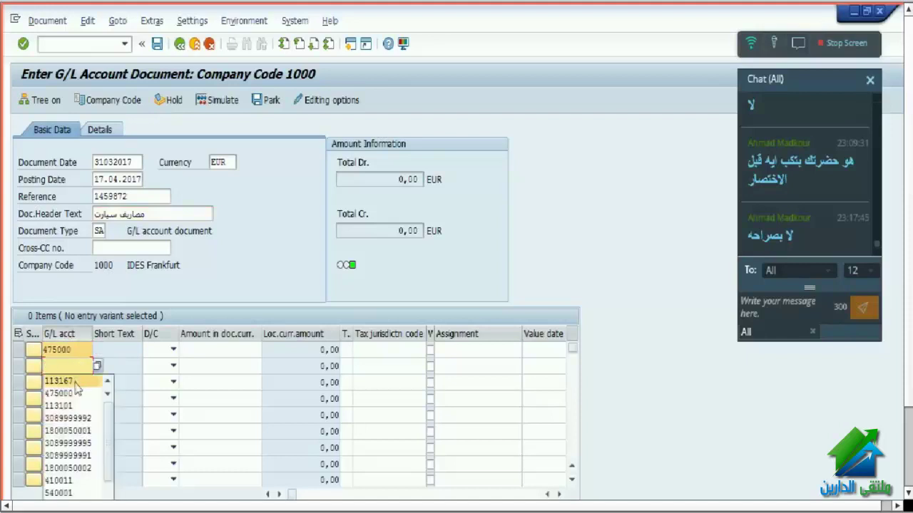
left_click(71, 382)
left_click(158, 349)
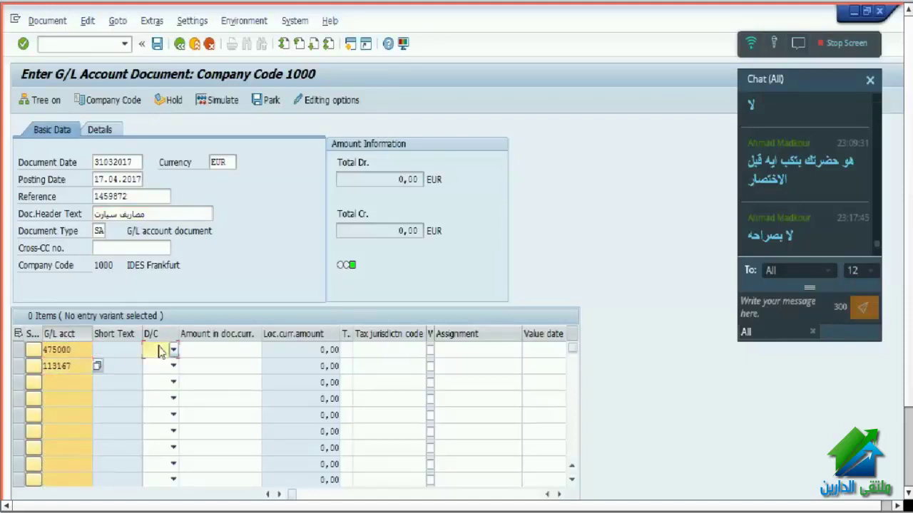
left_click(150, 377)
left_click(157, 366)
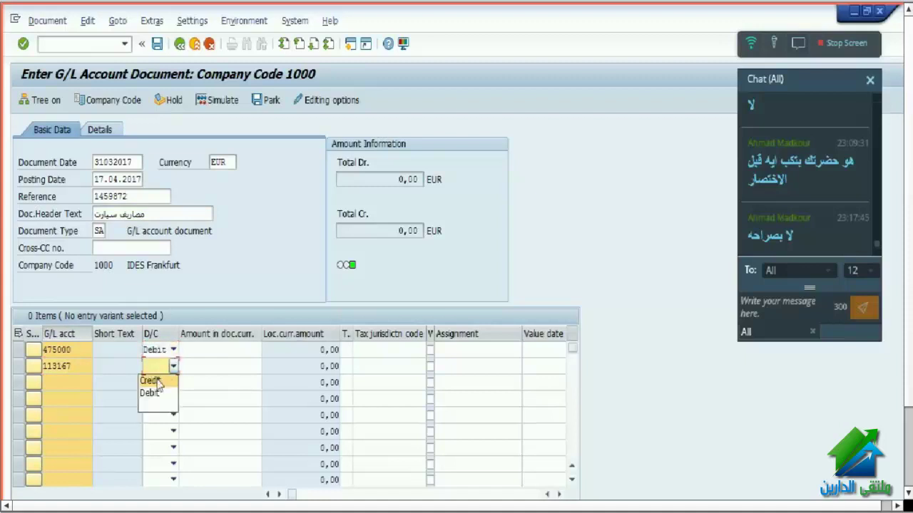
left_click(154, 380)
left_click(201, 350)
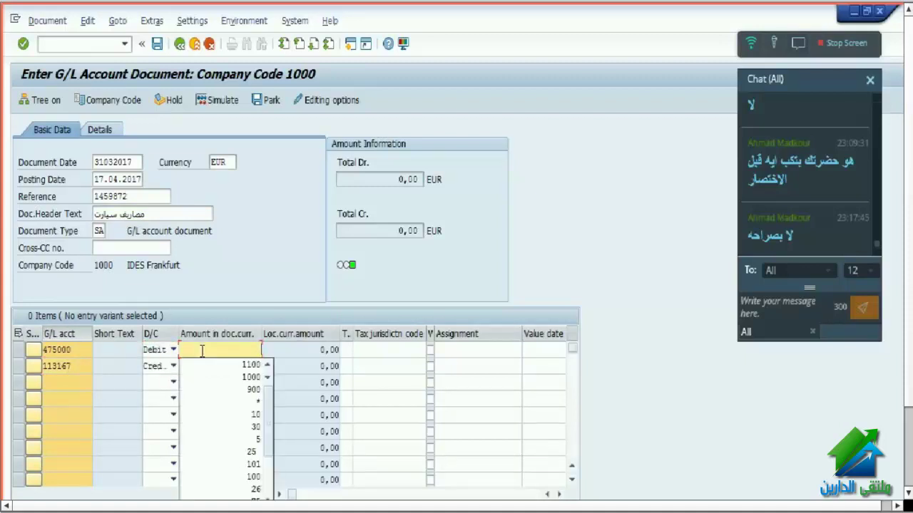
left_click(212, 377)
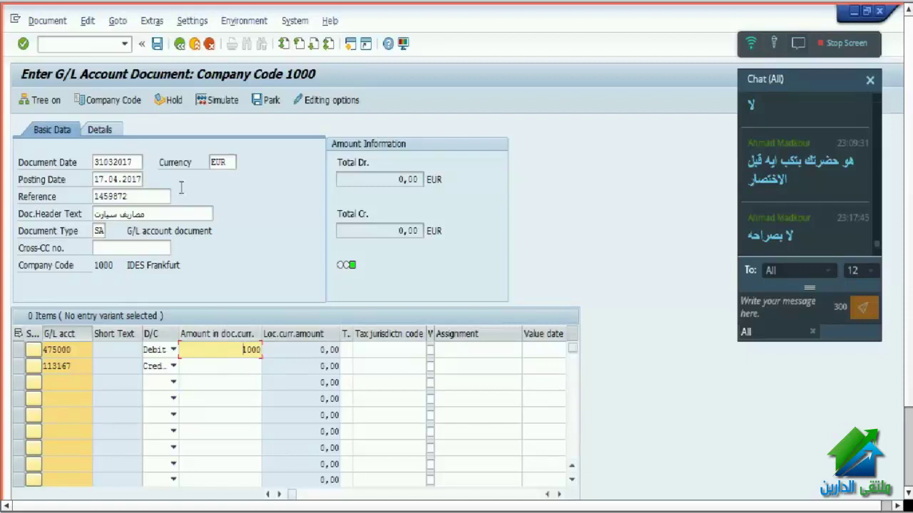
left_click(174, 100)
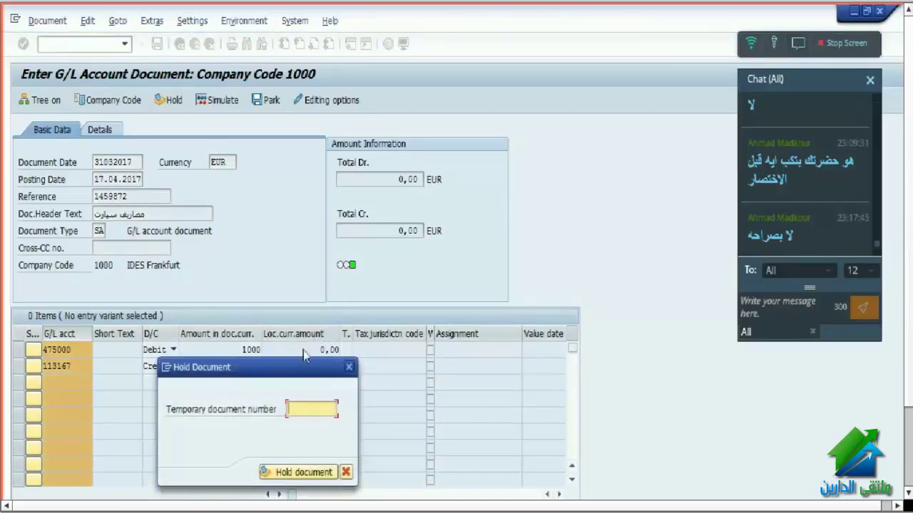
- Hold the G/L entry as temporary document 01, then exit to Easy Access without saving
left_click_drag(283, 373, 310, 233)
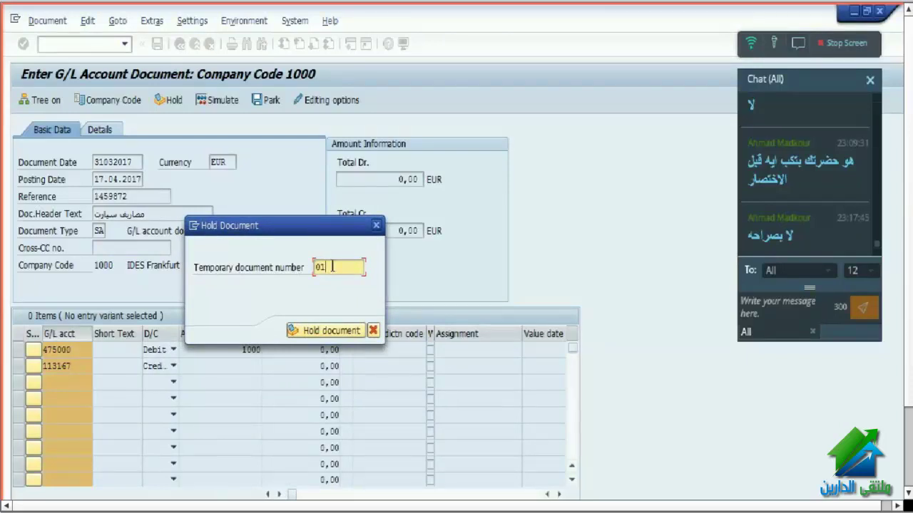
left_click(320, 335)
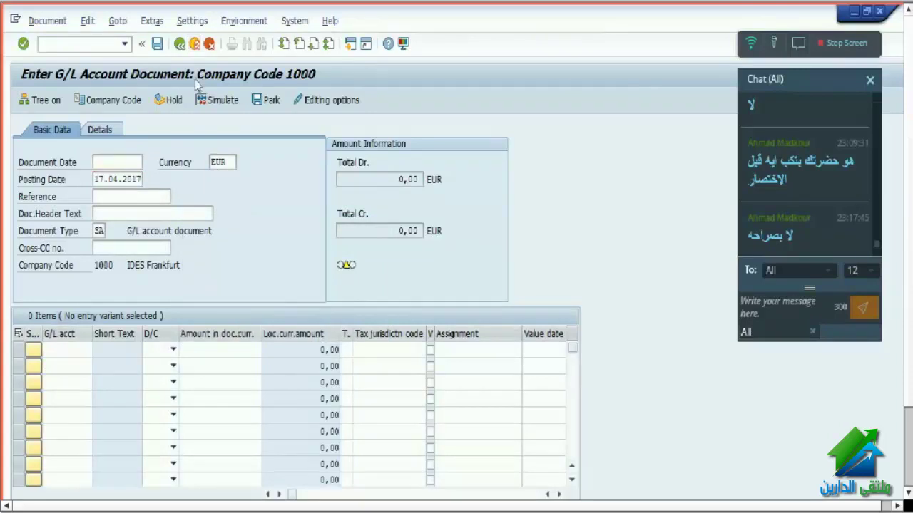
left_click(179, 43)
left_click(204, 328)
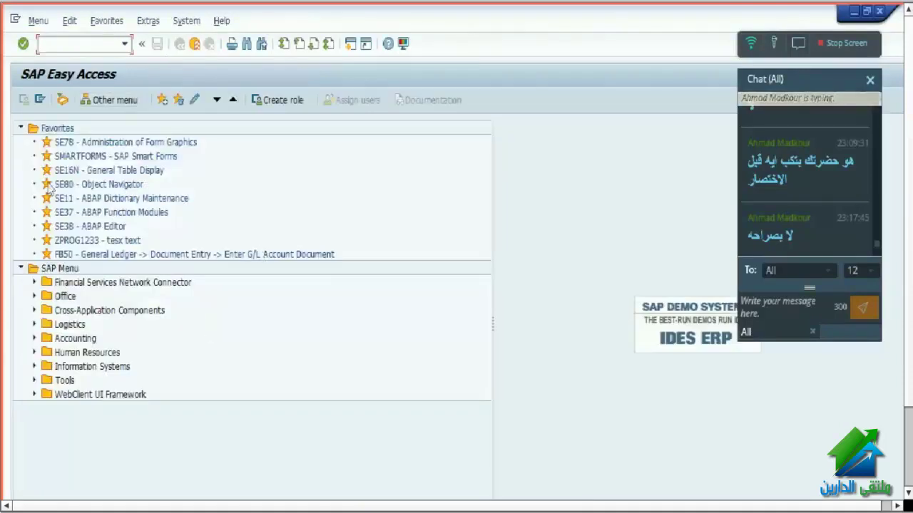
- Collapse the Favorites folder and start transaction FB50 for G/L account document entry
left_click(20, 129)
left_click(52, 45)
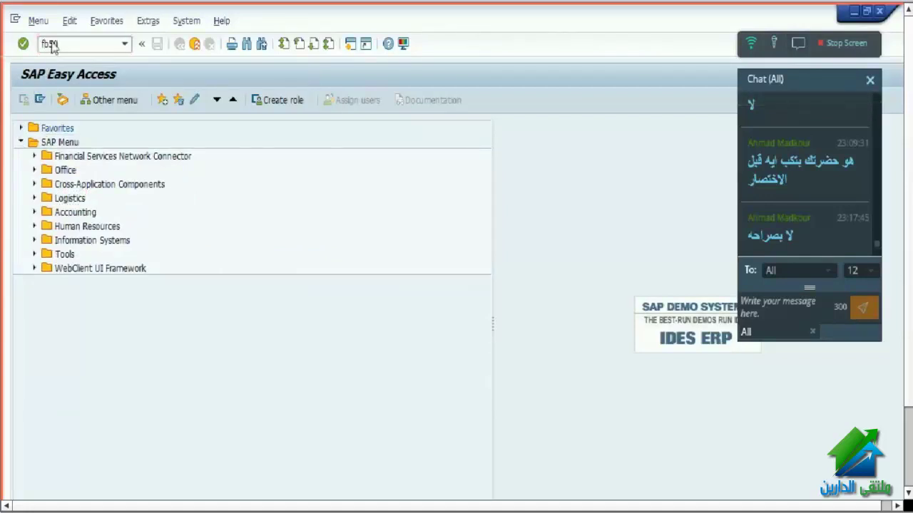
key("Return")
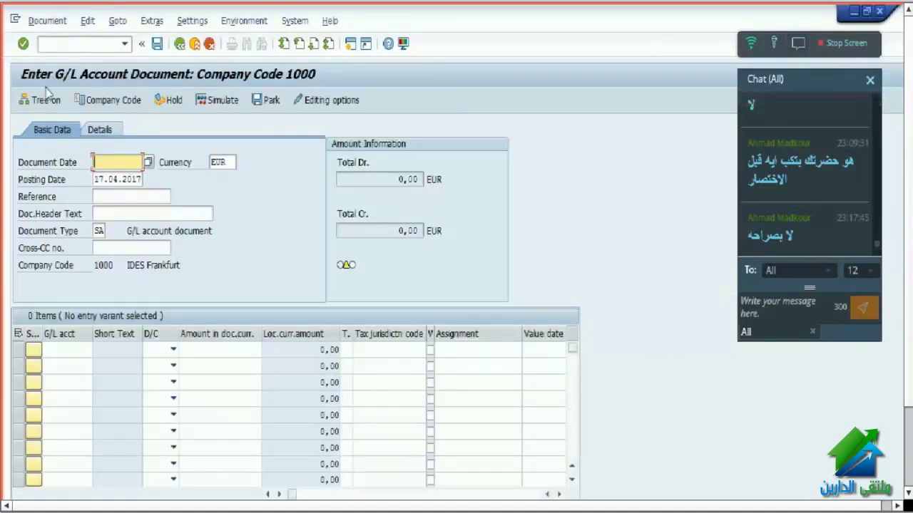
left_click(44, 99)
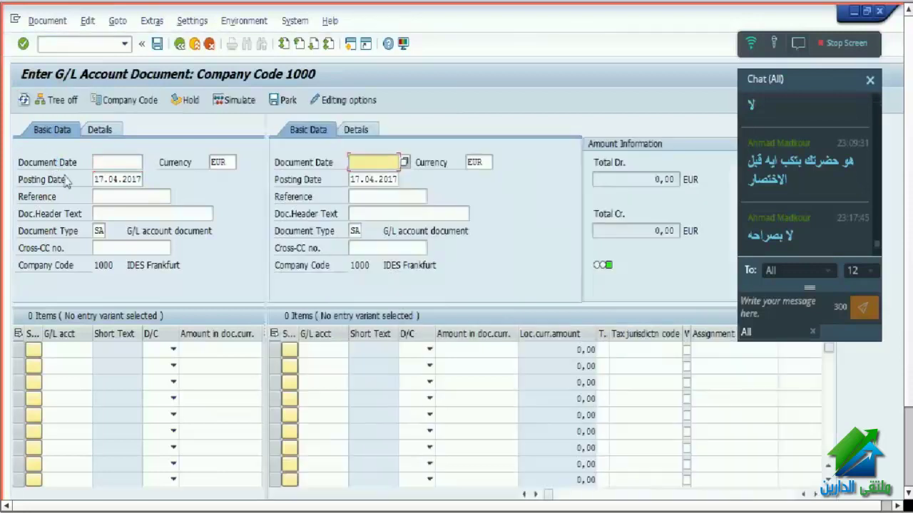
left_click(22, 168)
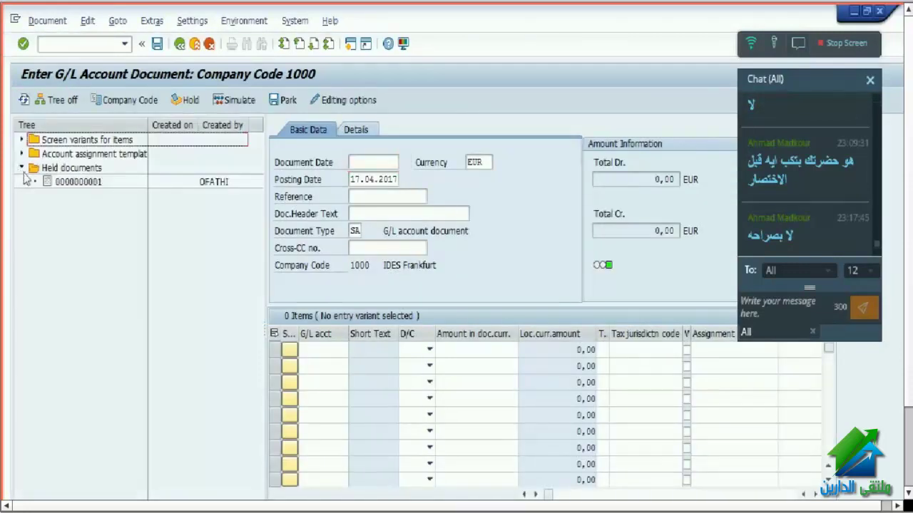
left_click(87, 183)
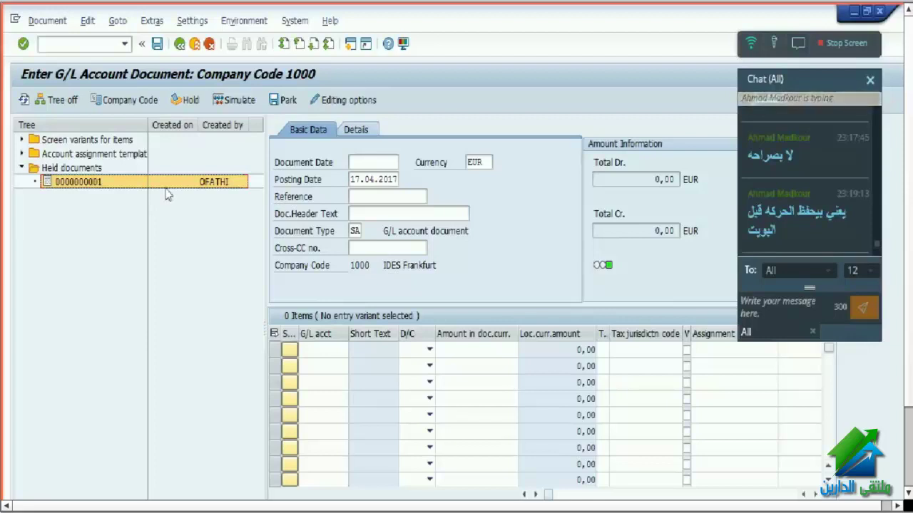
double_click(78, 182)
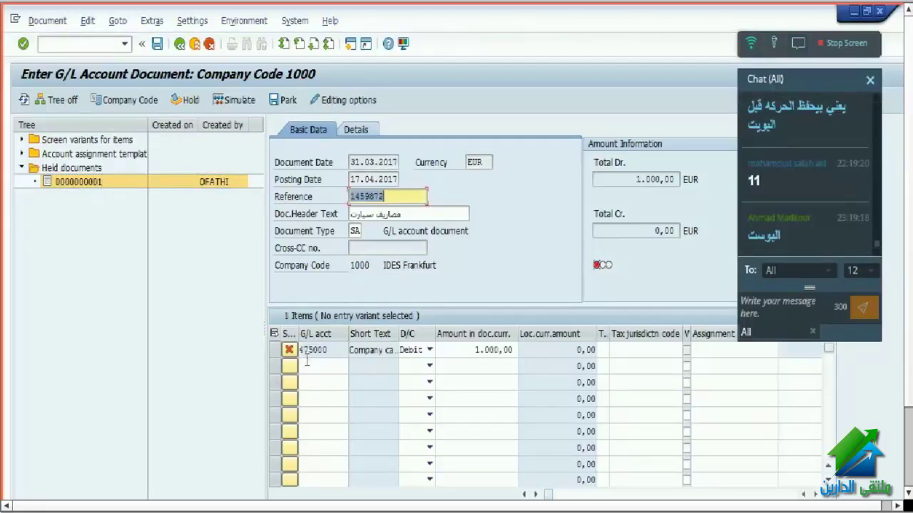
left_click(57, 100)
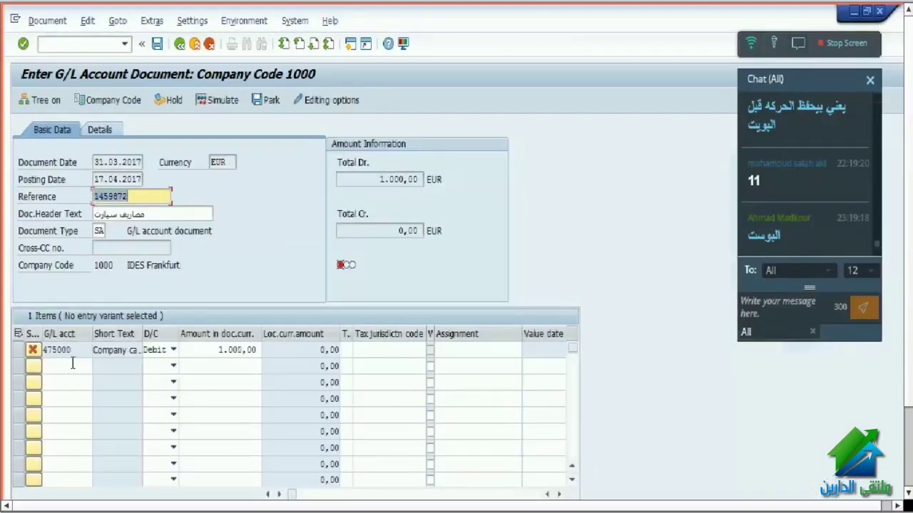
left_click(221, 353)
left_click(69, 366)
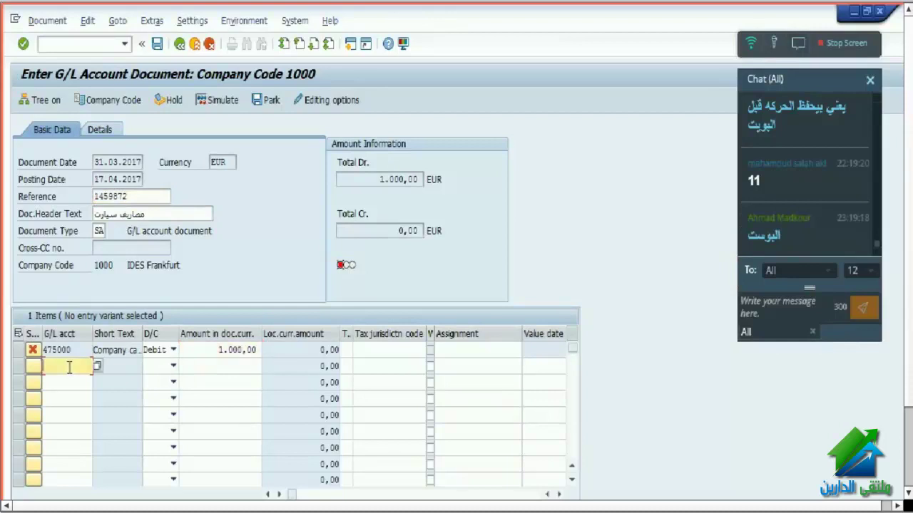
left_click(72, 383)
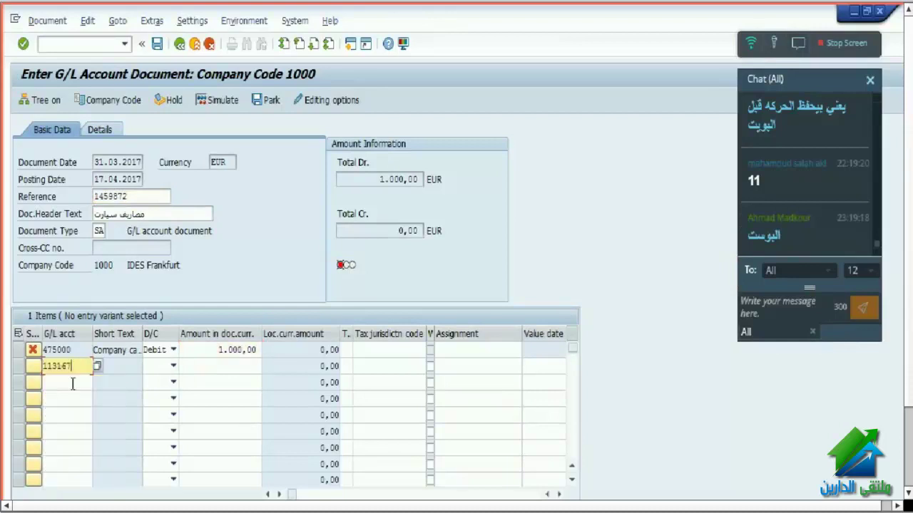
left_click(163, 366)
left_click(159, 381)
left_click(223, 366)
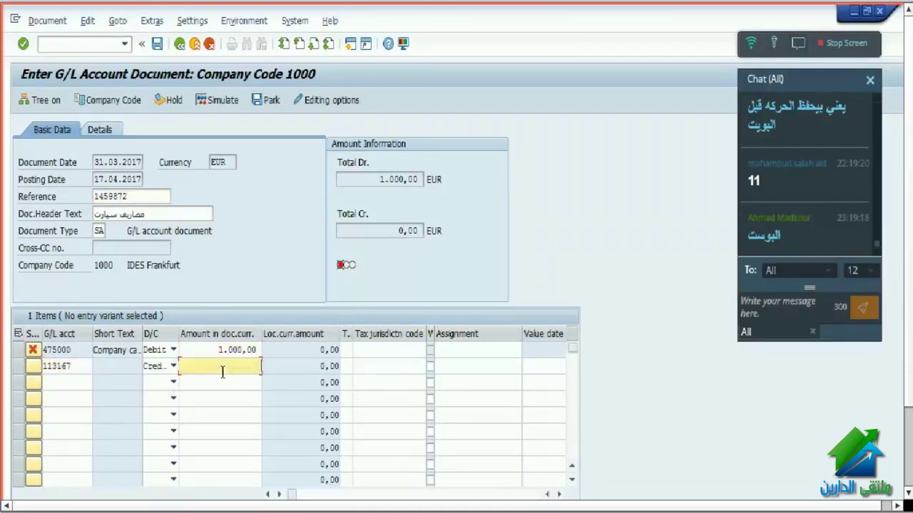
type("1000")
key("Return")
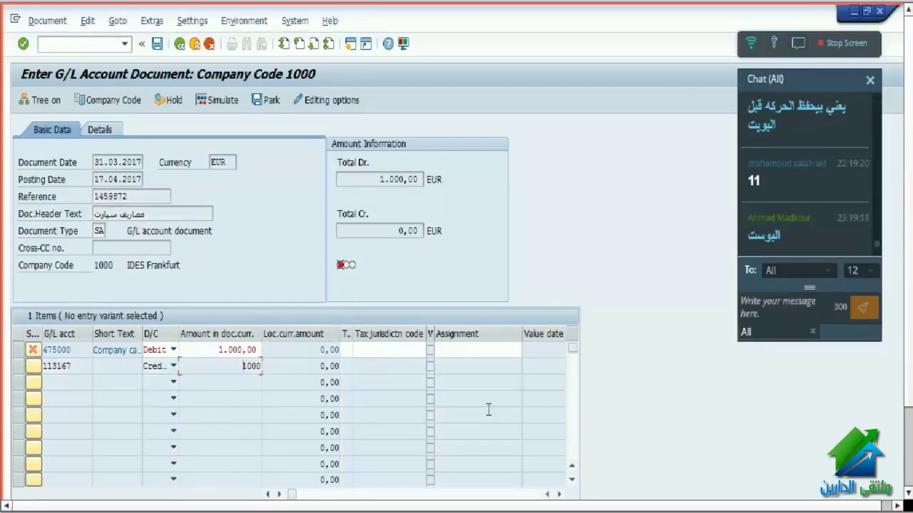
- Assign cost center 1000 to line 1 (account 475000) and validate both line items
left_click(560, 494)
left_click(560, 494)
left_click(559, 494)
left_click(483, 350)
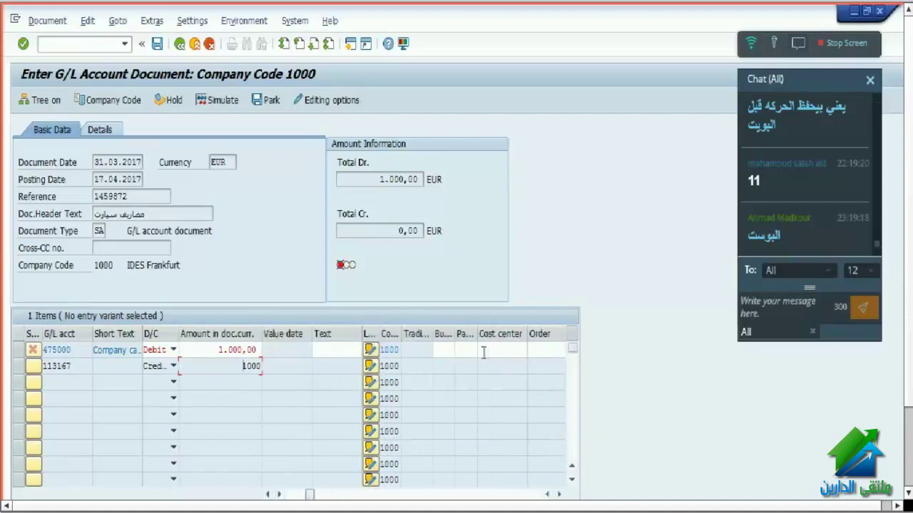
type("1000")
key("Return")
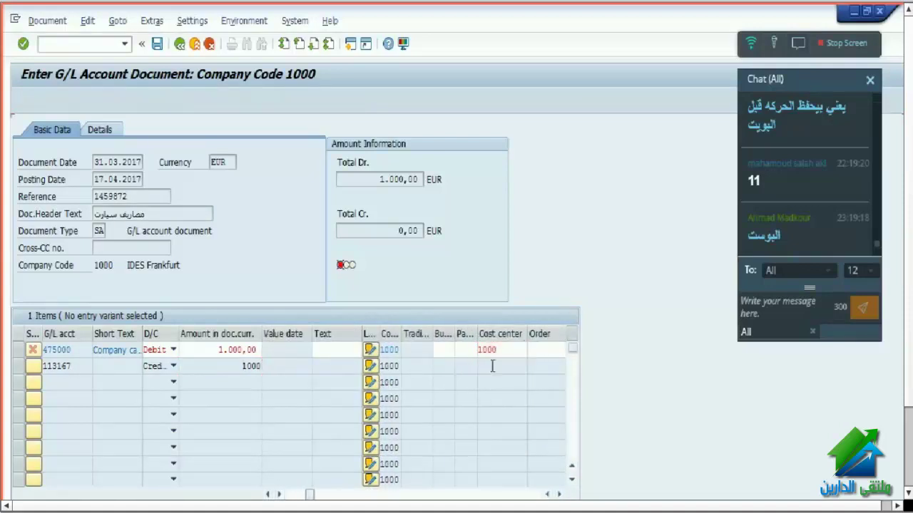
key("Return")
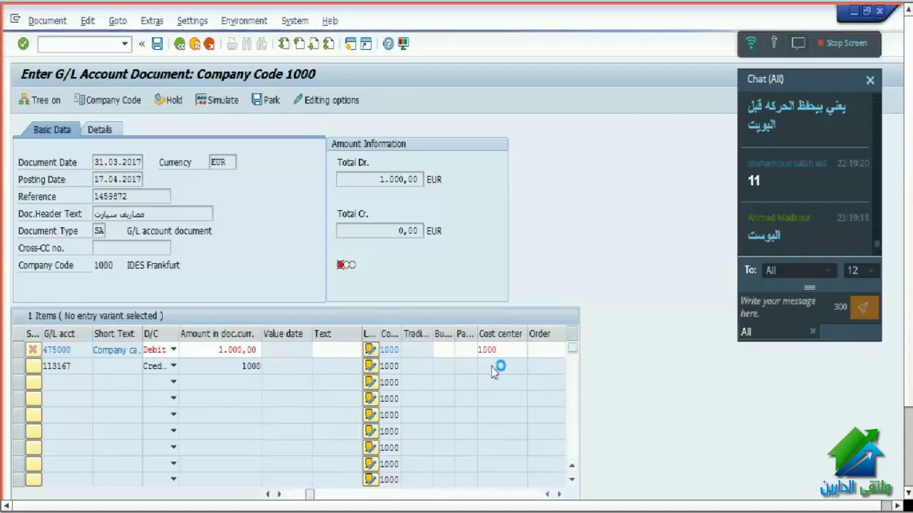
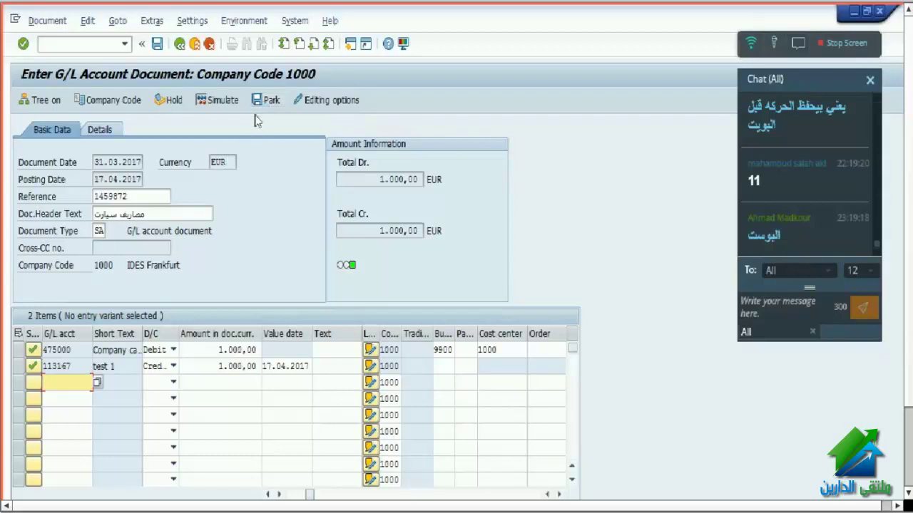
left_click(265, 100)
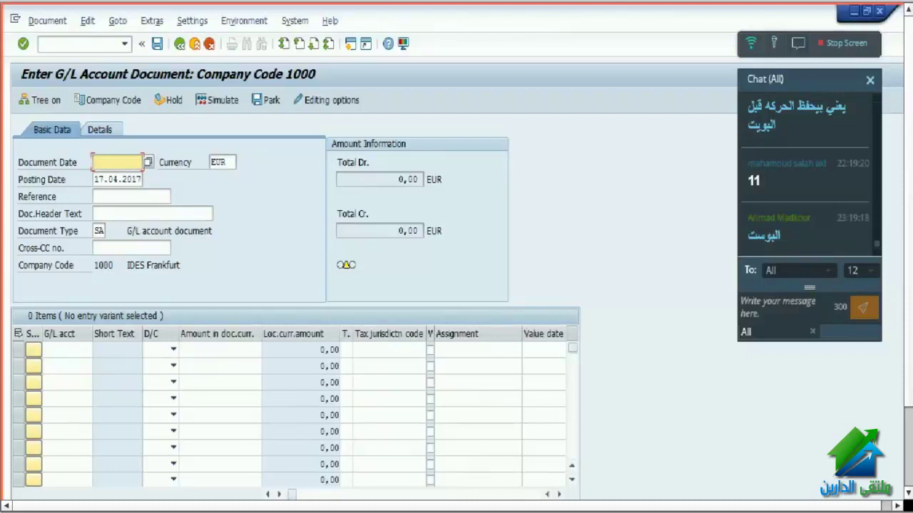
key("F1")
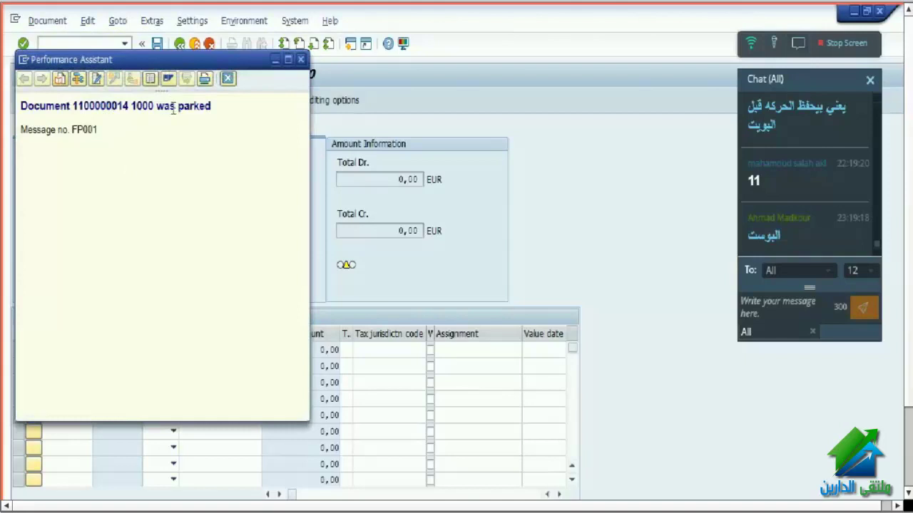
left_click_drag(174, 106, 196, 108)
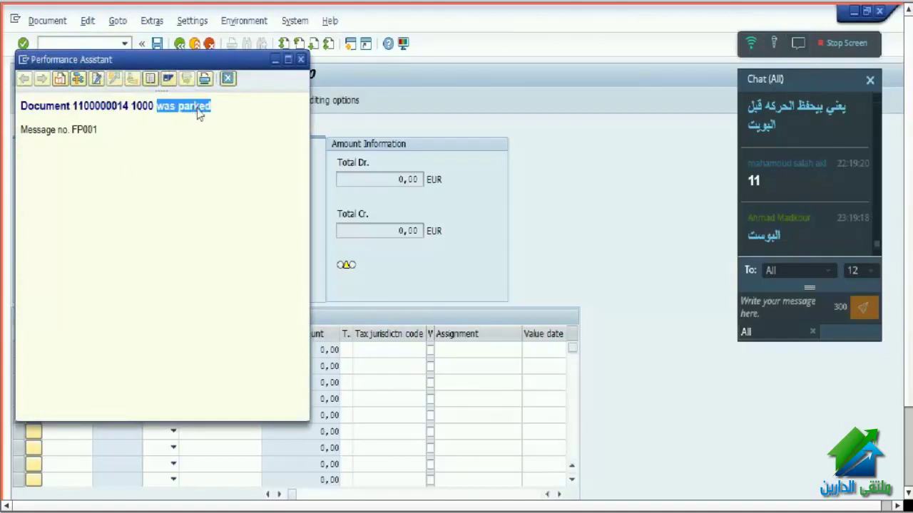
double_click(116, 106)
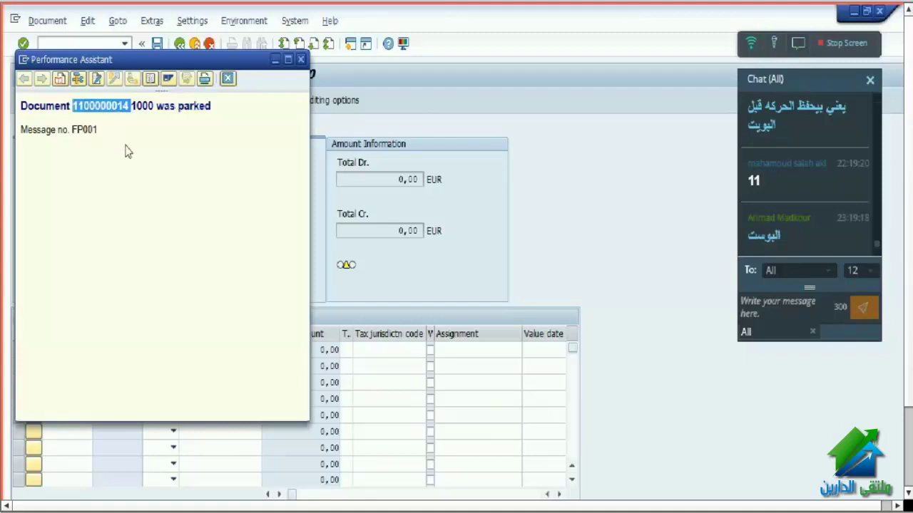
left_click(228, 77)
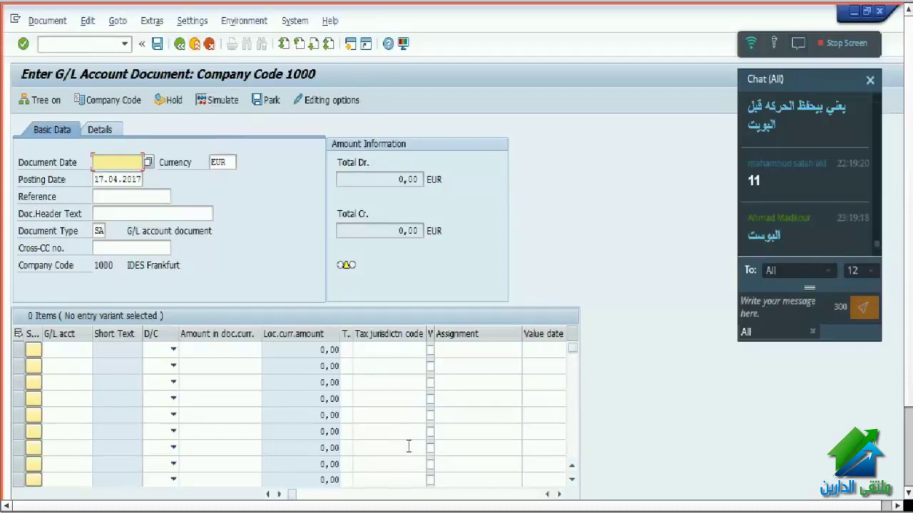
- Leave document entry without keeping entries and expand Accounting > Financial Accounting > General Ledger
left_click(194, 44)
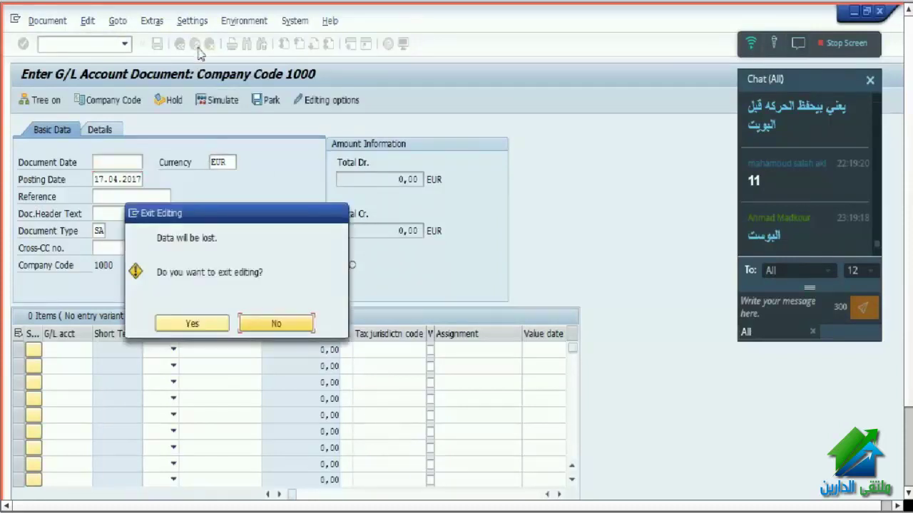
left_click(187, 322)
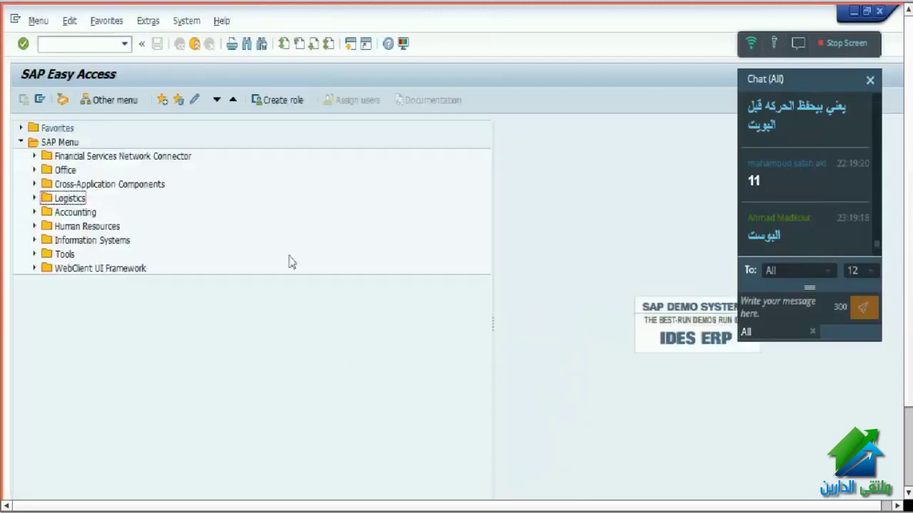
left_click(54, 201)
key("Down")
key("Right")
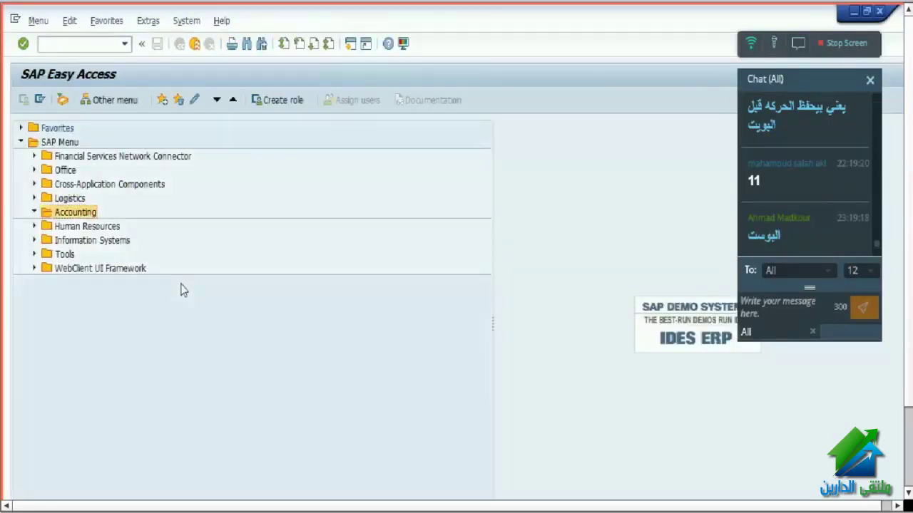
key("Down")
key("Right")
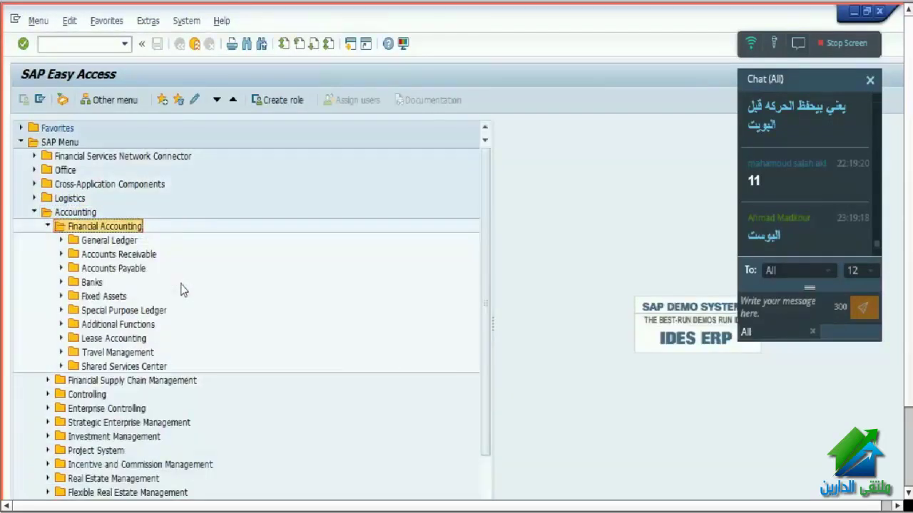
key("Down")
key("Right")
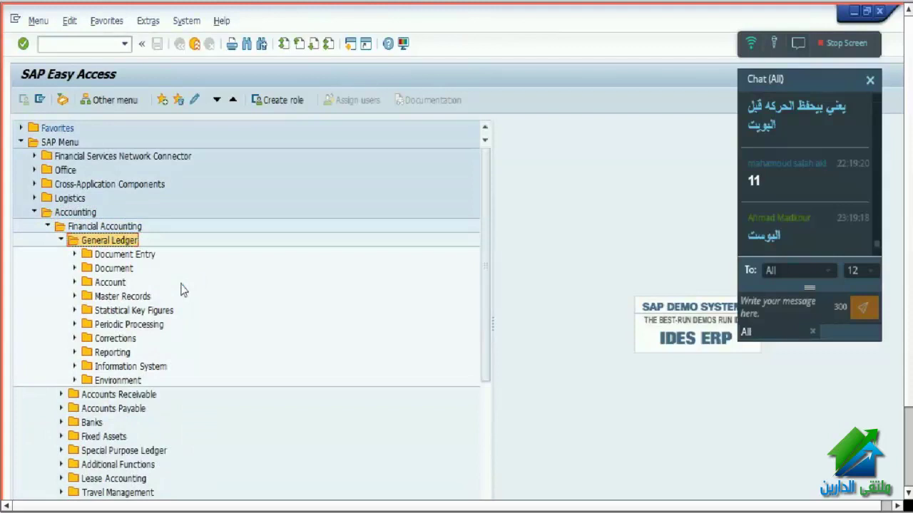
- Expand Document > Parked Documents and launch FBV0 Post/Delete
key("Down")
key("Right")
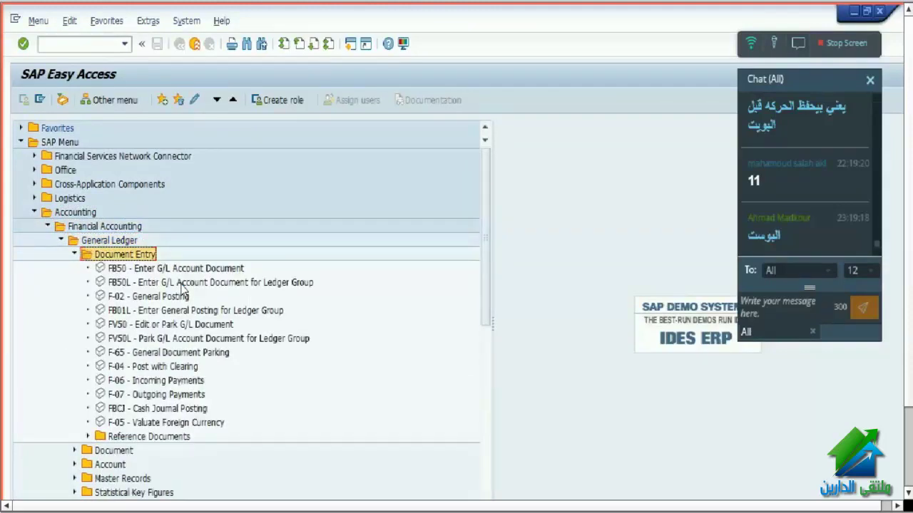
key("Left")
key("Down")
key("Right")
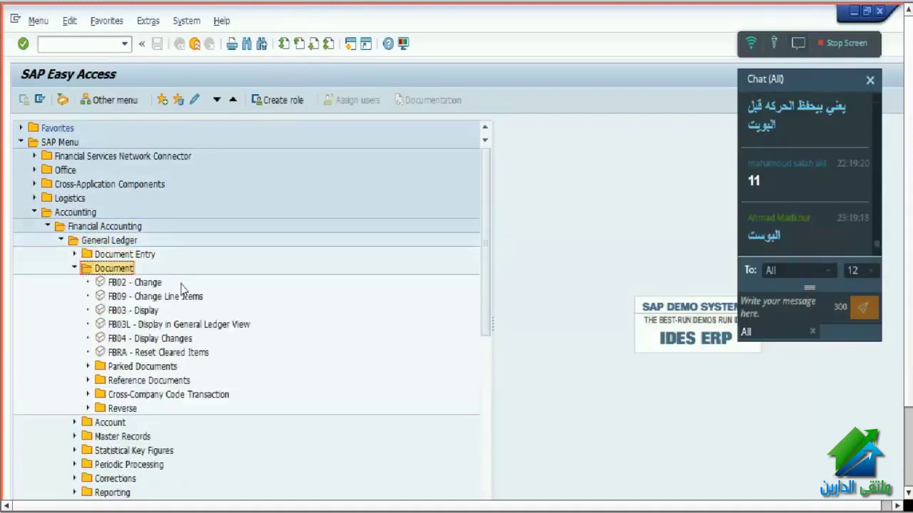
key("Down")
key("Down")
key("Down")
key("Down")
key("Down")
key("Down")
key("Down")
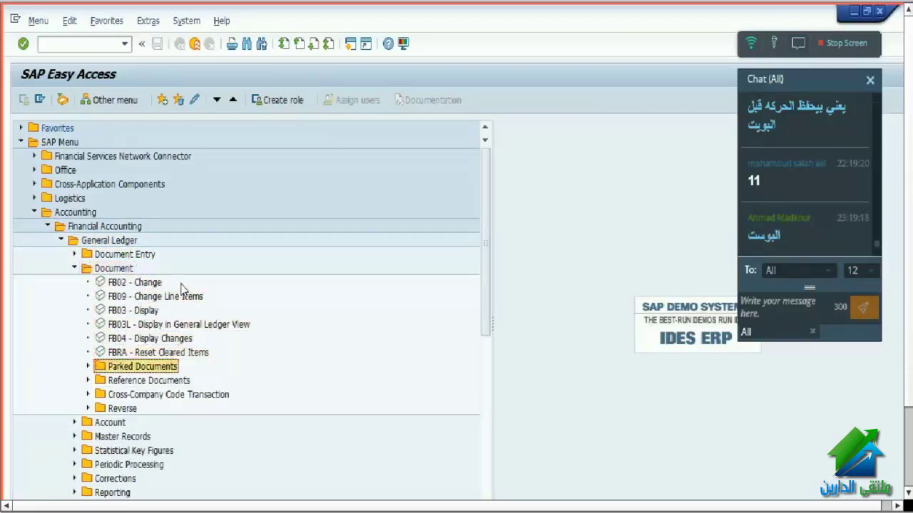
key("Right")
key("Down")
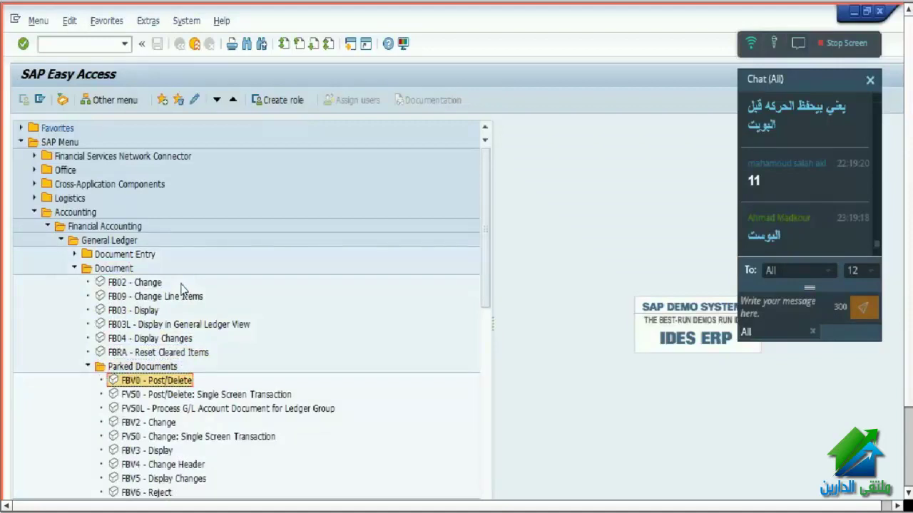
key("Return")
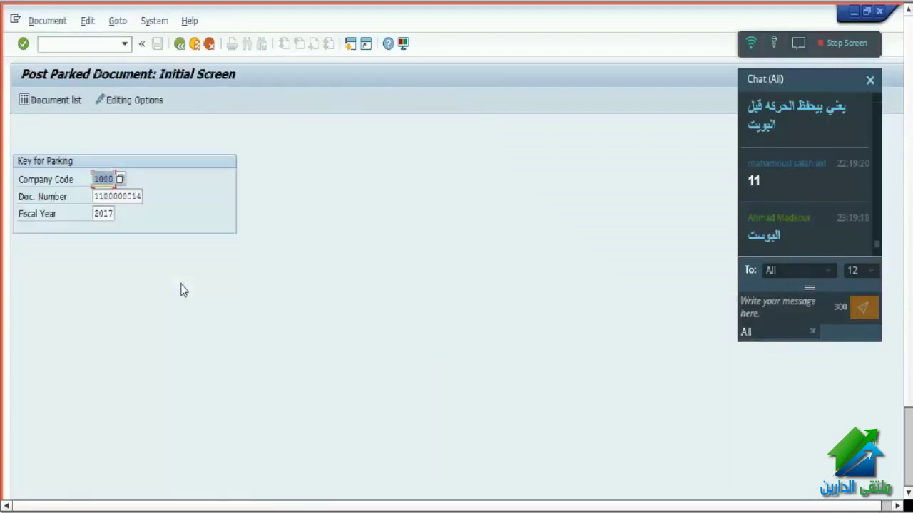
left_click(99, 196)
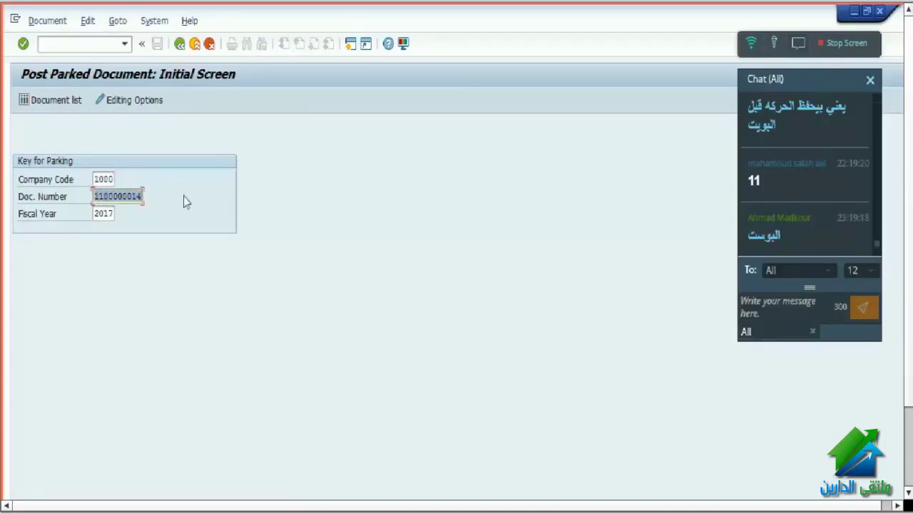
key("Return")
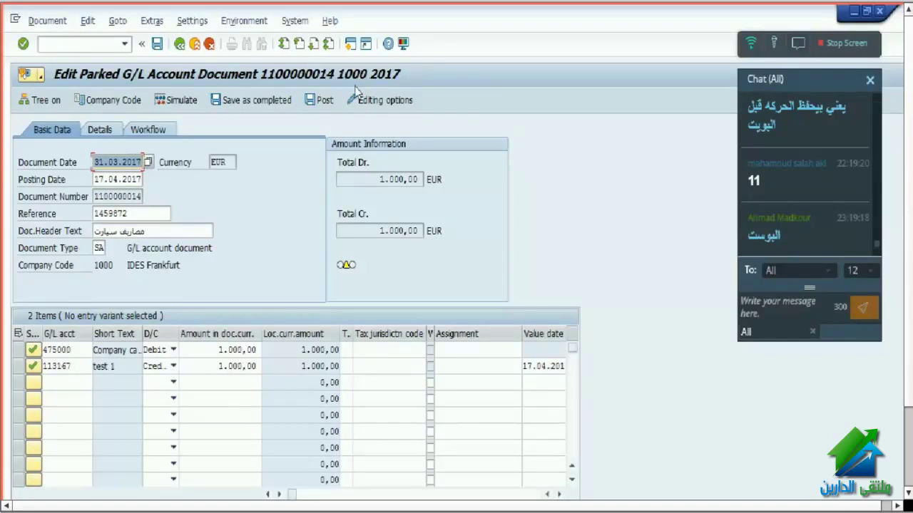
left_click(180, 44)
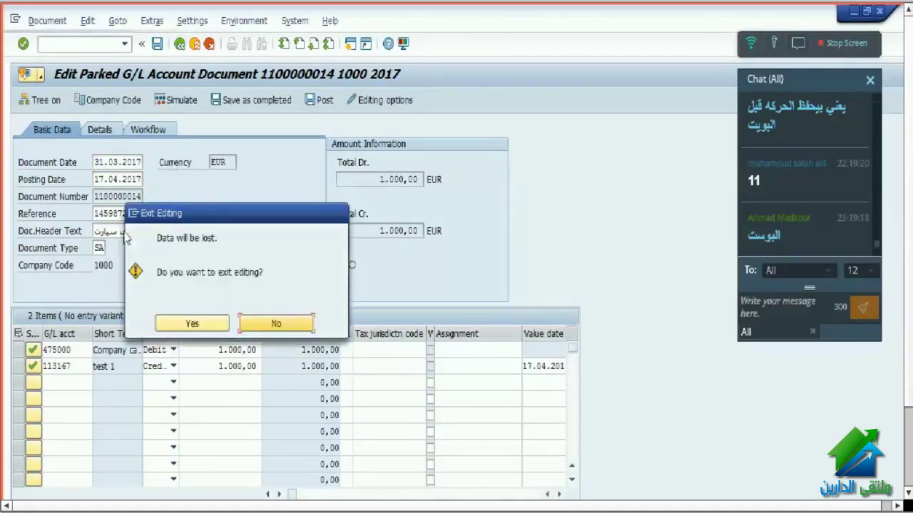
left_click(179, 324)
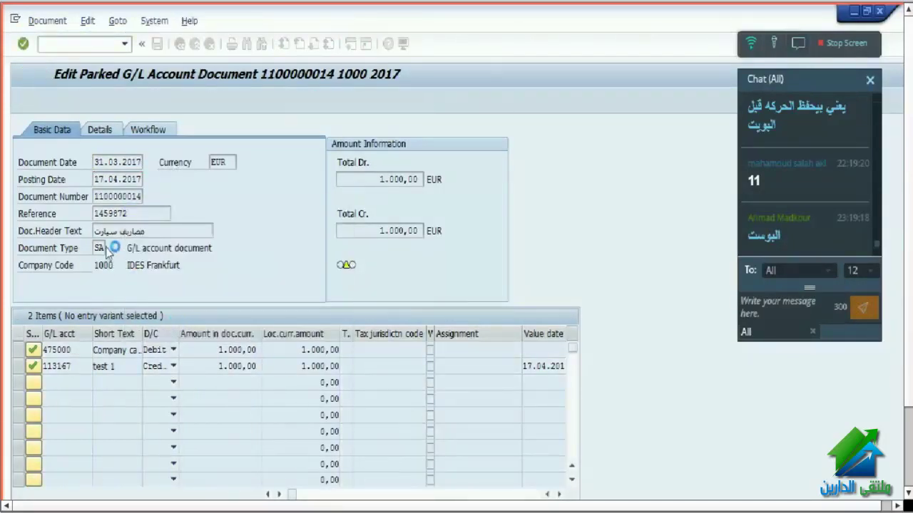
double_click(97, 196)
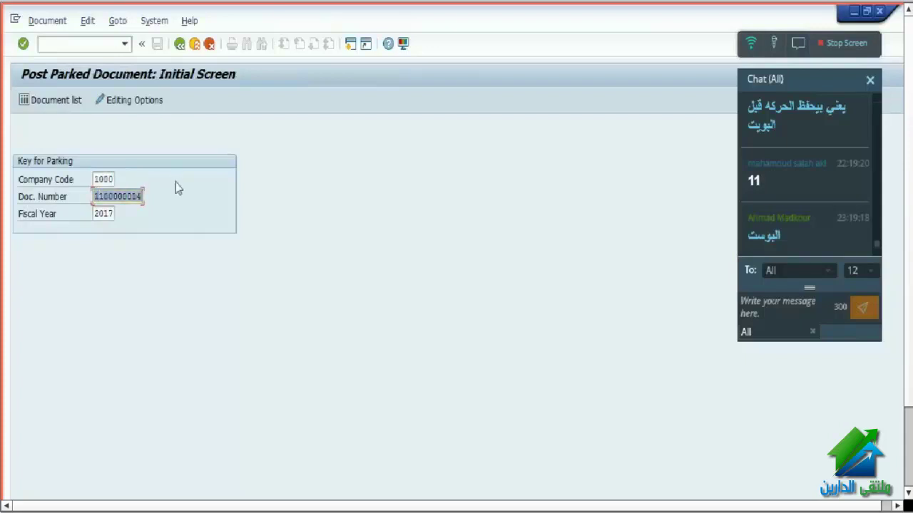
key("Delete")
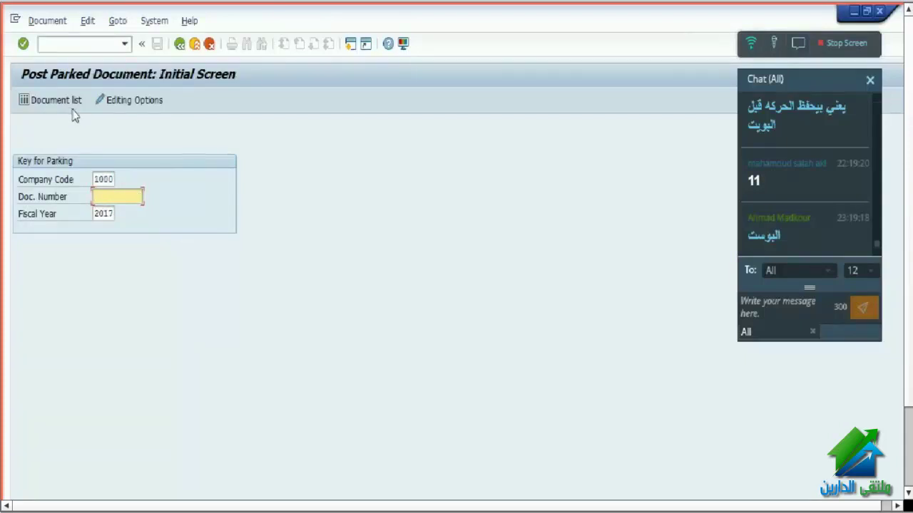
- Open the parked document list and inspect the Entered by multiple selection
left_click(75, 104)
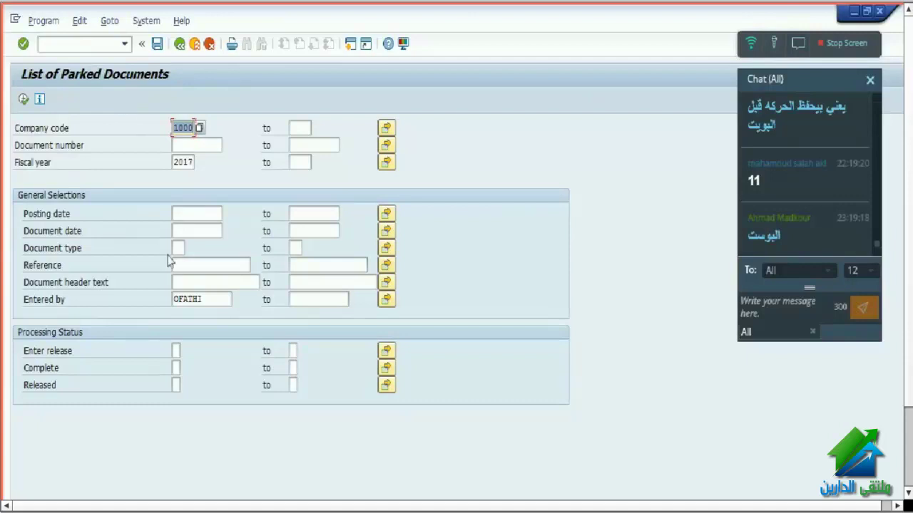
double_click(227, 300)
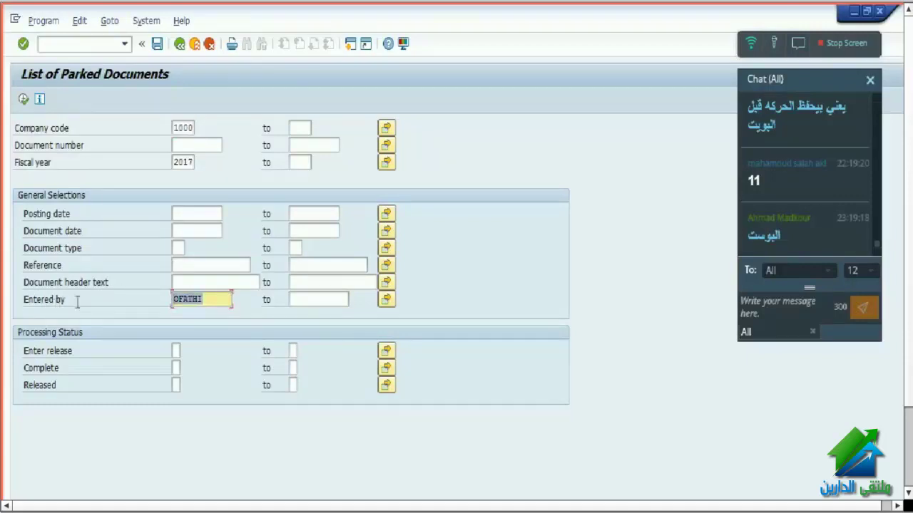
left_click(224, 300)
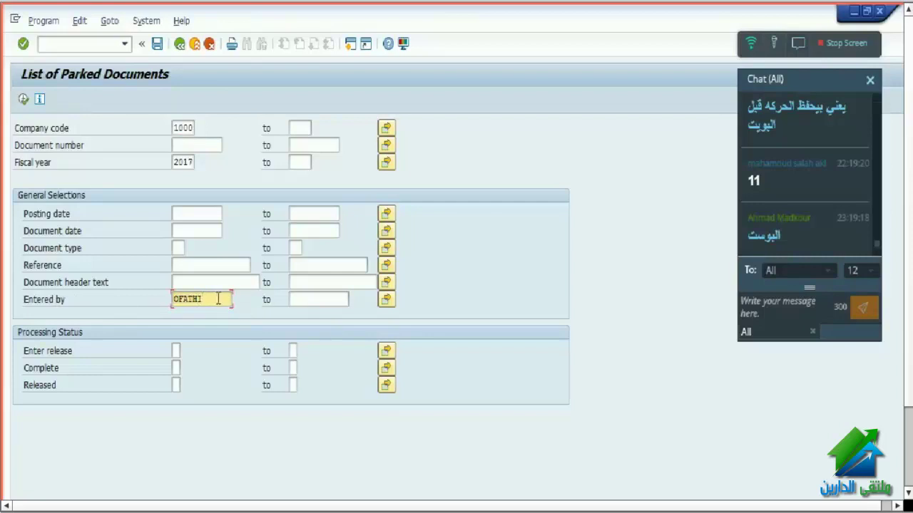
left_click(388, 300)
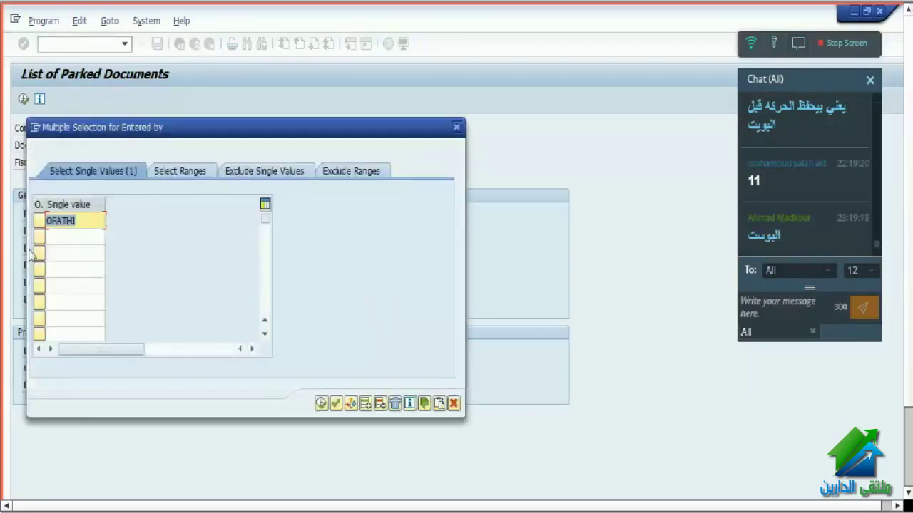
left_click(65, 235)
left_click(67, 255)
left_click(65, 269)
left_click(68, 301)
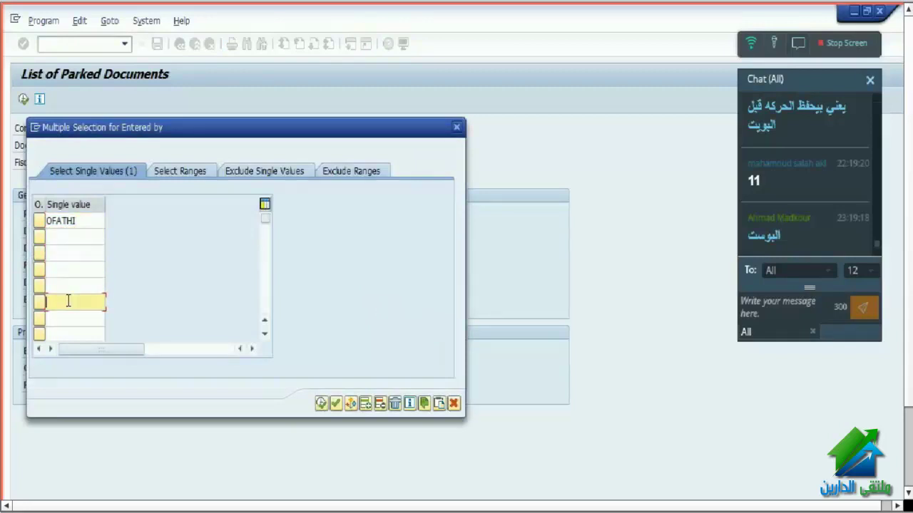
left_click(73, 239)
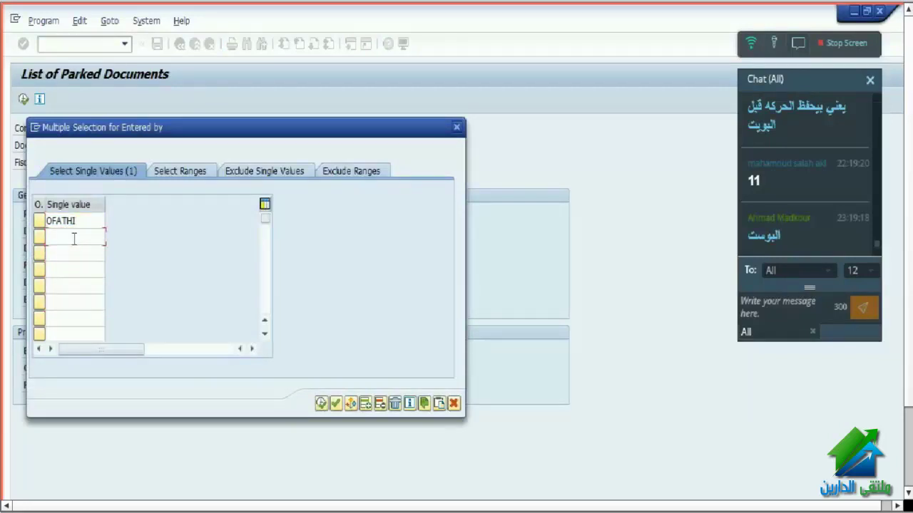
left_click(74, 251)
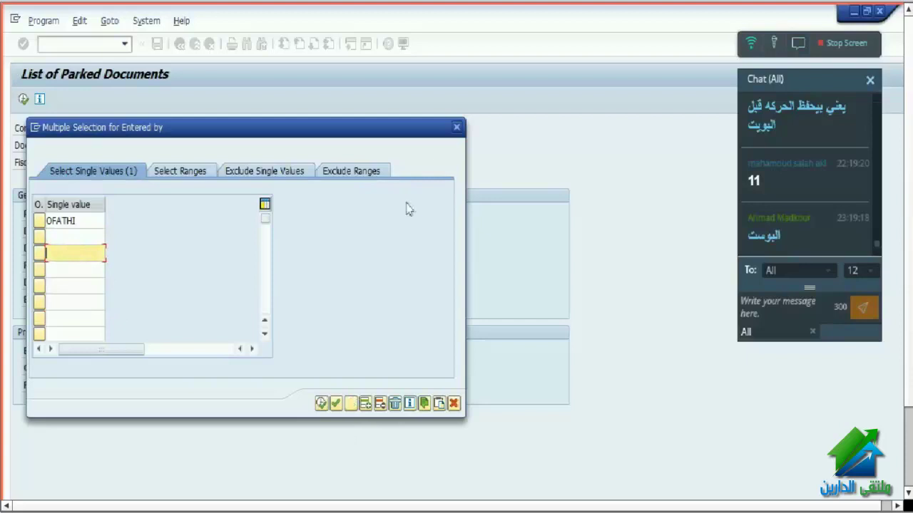
left_click(457, 131)
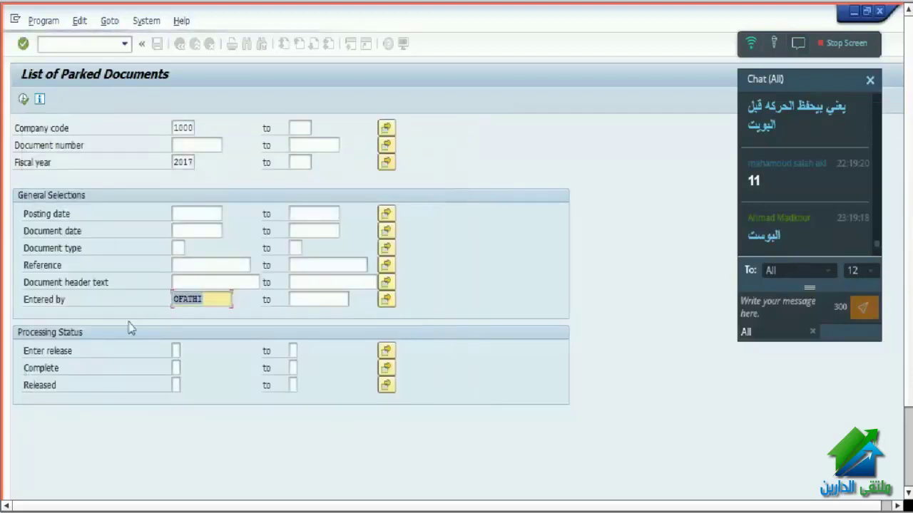
- Review the posting date, document date, type and reference criteria, then run the search for 1000/2017
left_click(182, 212)
left_click(184, 231)
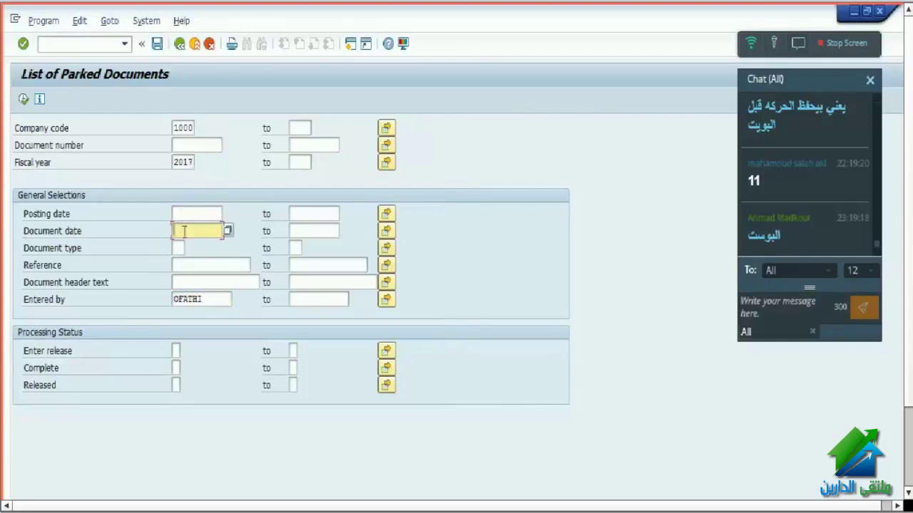
left_click(178, 248)
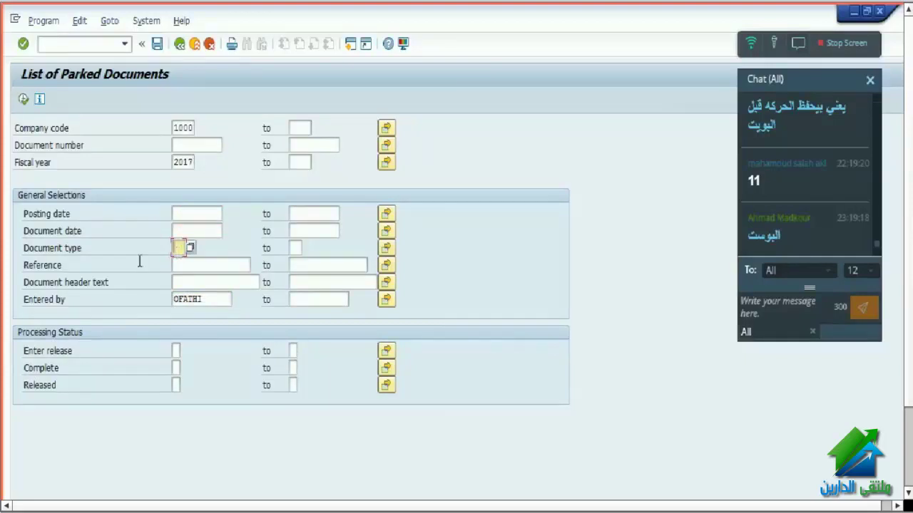
left_click(186, 266)
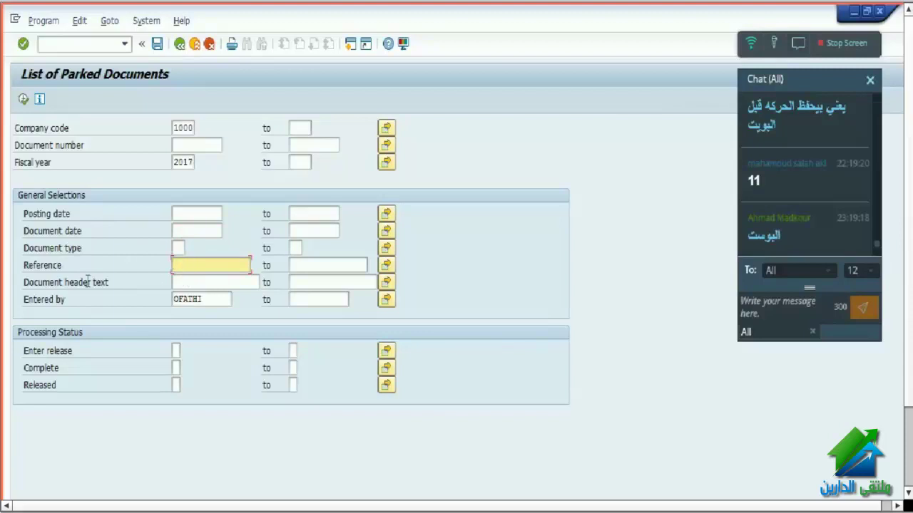
left_click(23, 99)
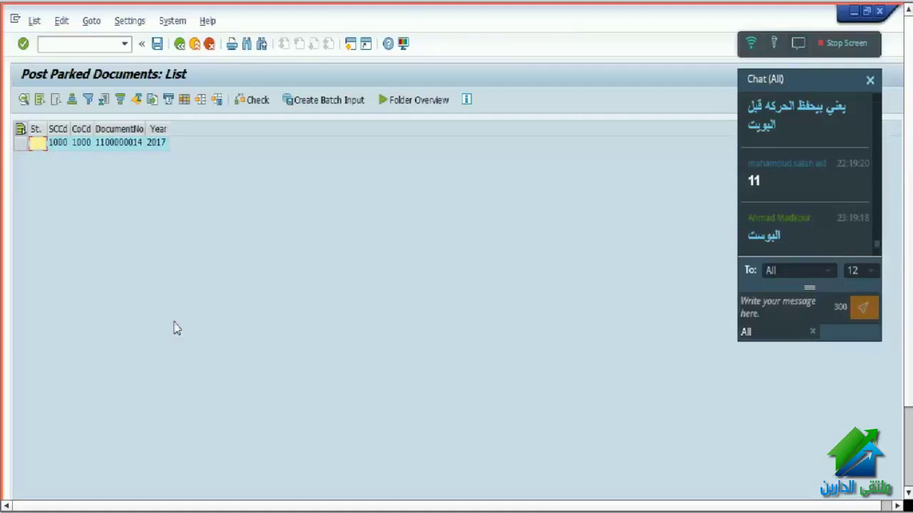
left_click(120, 144)
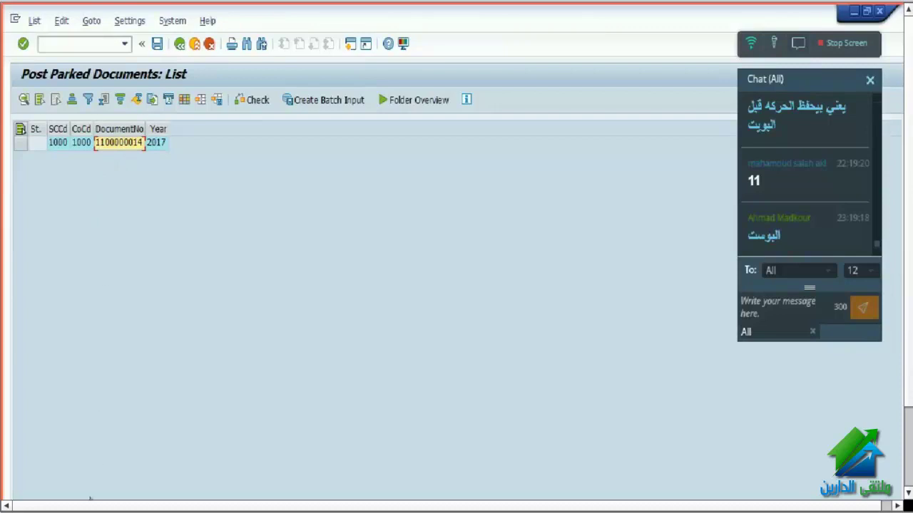
left_click(22, 145)
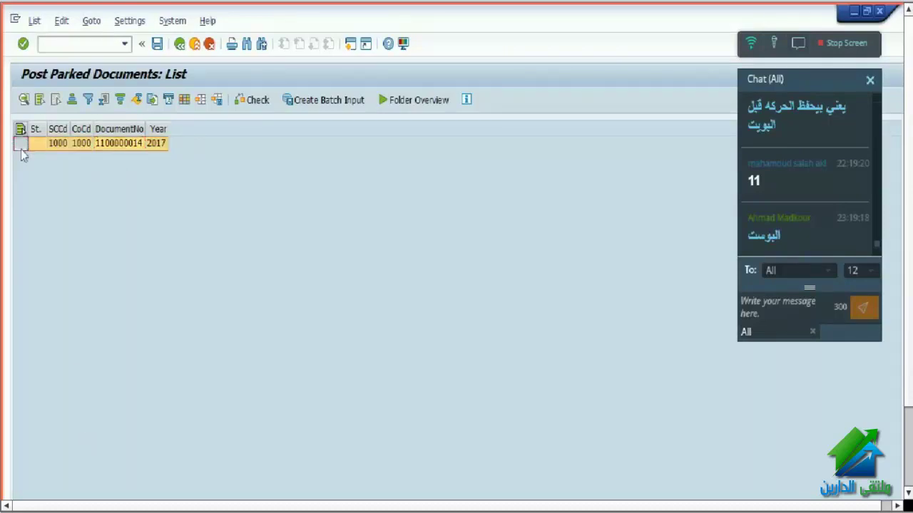
double_click(65, 146)
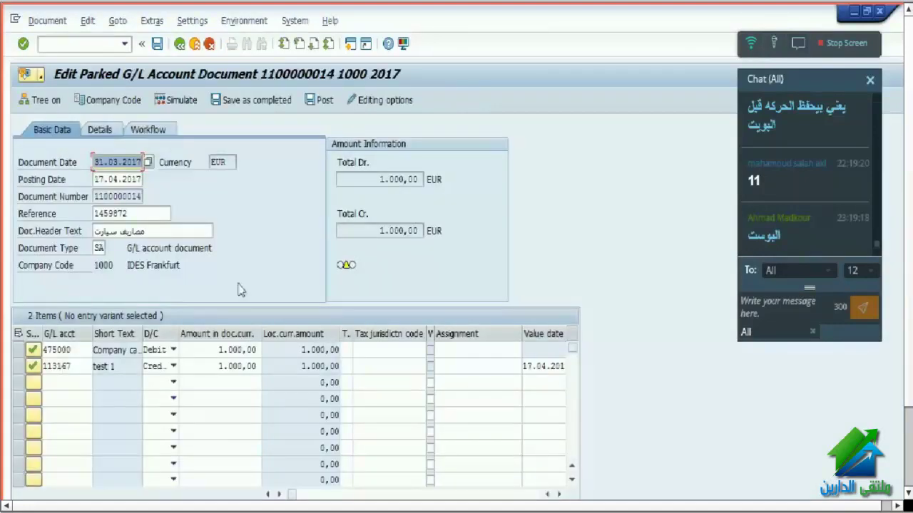
left_click(211, 351)
double_click(212, 350)
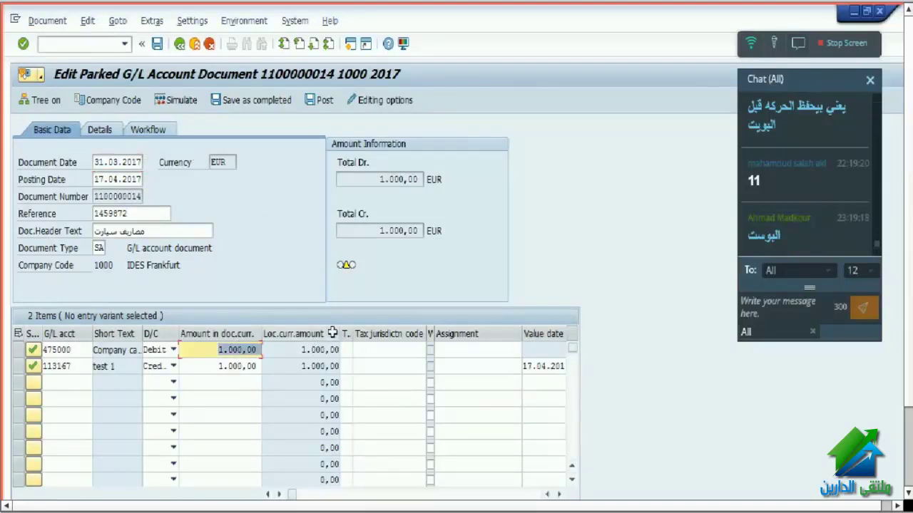
type("200")
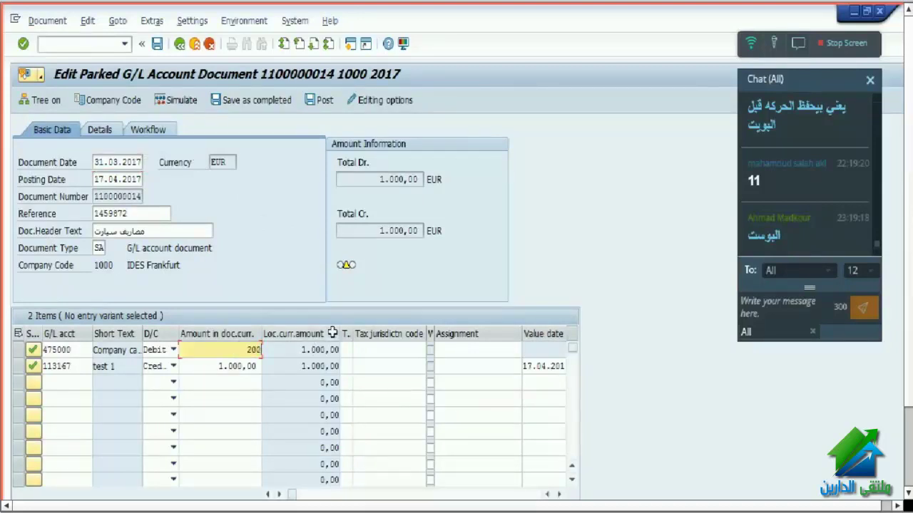
type("0")
double_click(207, 367)
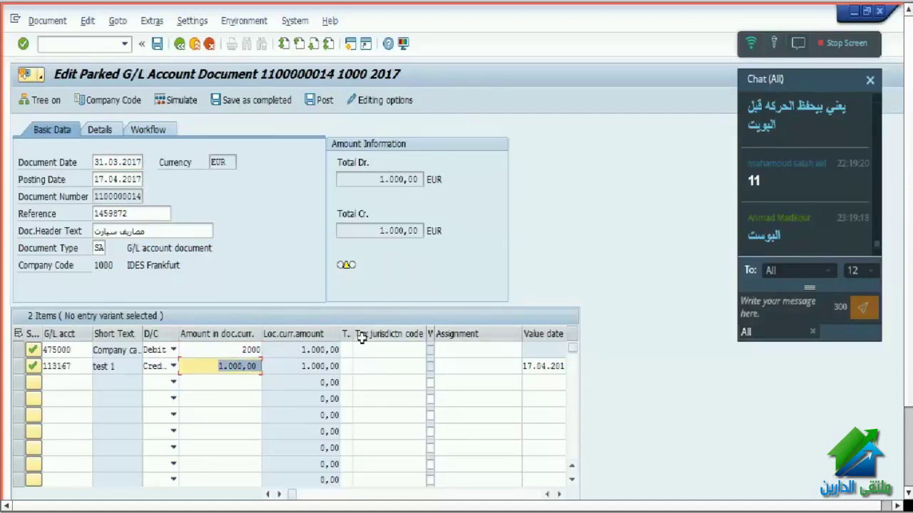
type("20")
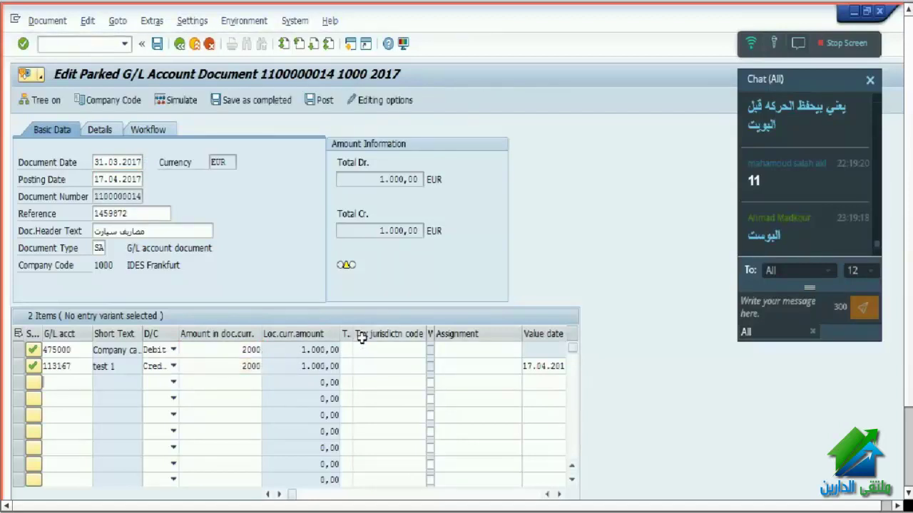
key("Return")
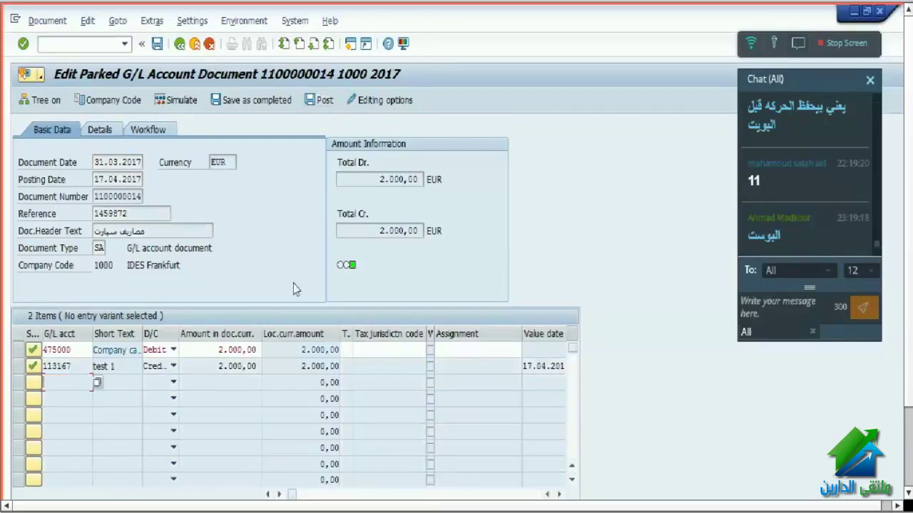
key("shift+F11")
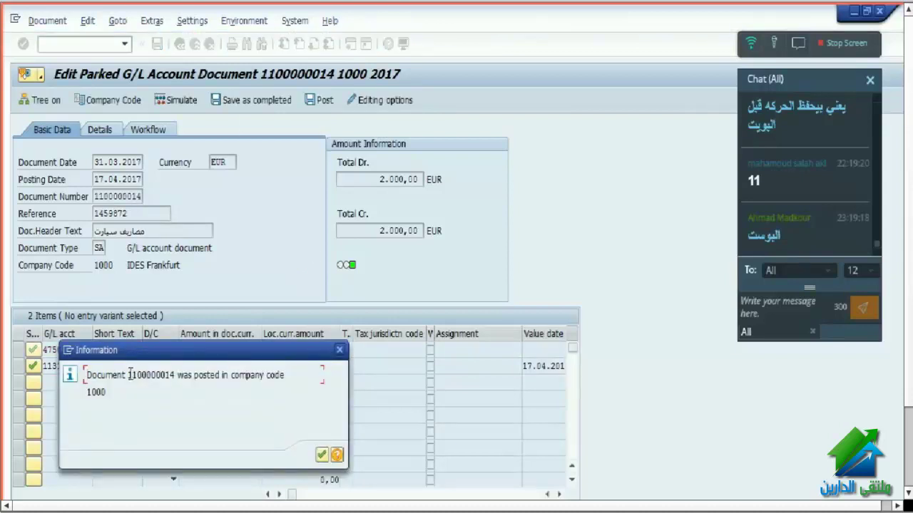
left_click_drag(129, 375, 187, 376)
left_click(322, 455)
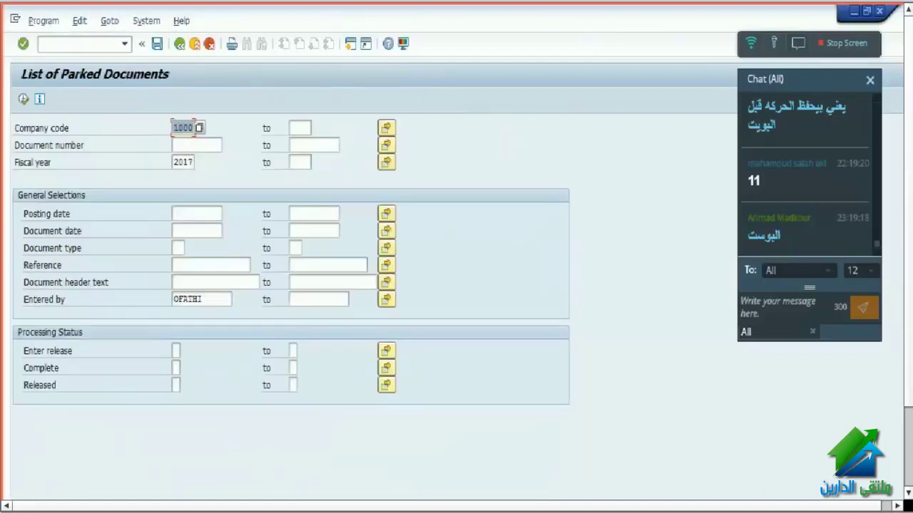
- Switch windows and hide then reopen the chat panel
key("alt+Tab")
key("alt+Tab")
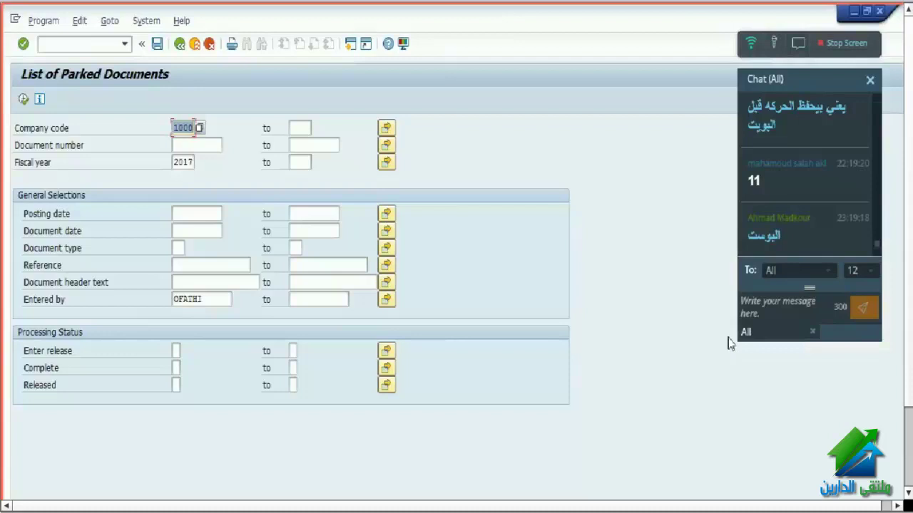
left_click(739, 298)
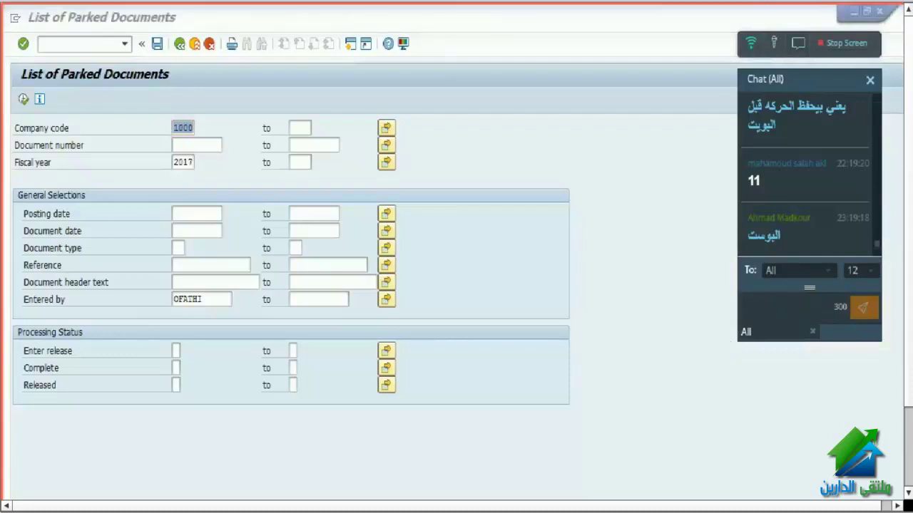
left_click(798, 46)
left_click(798, 52)
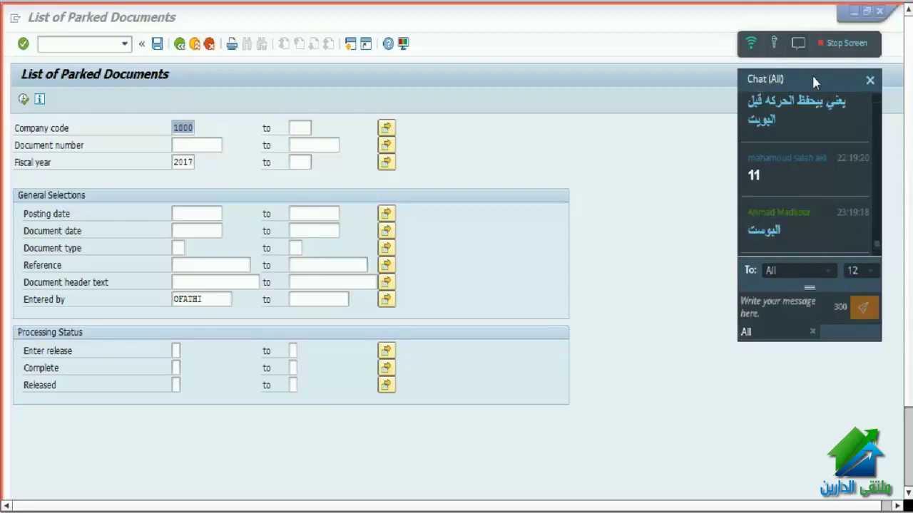
- Exit to SAP Easy Access and launch FB03 - Display from the Document folder
left_click(194, 44)
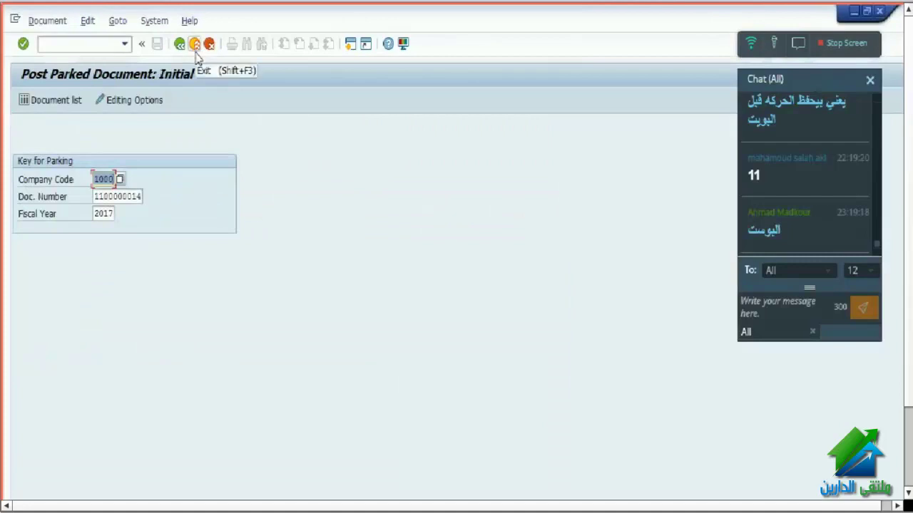
left_click(195, 47)
left_click(196, 394)
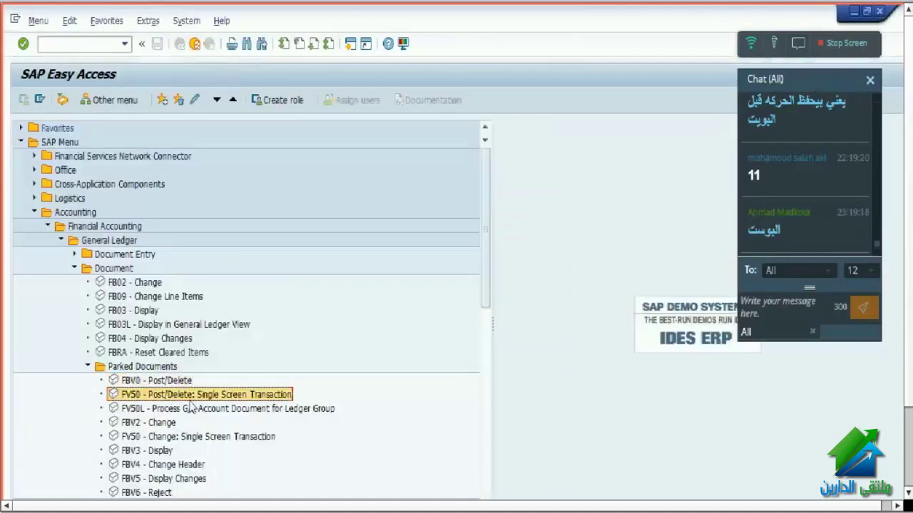
key("Up")
key("Left")
key("Left")
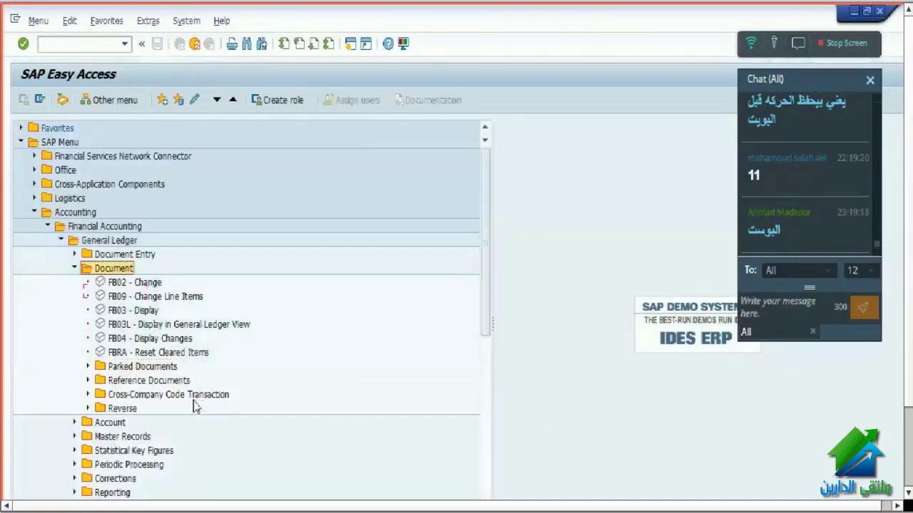
key("Left")
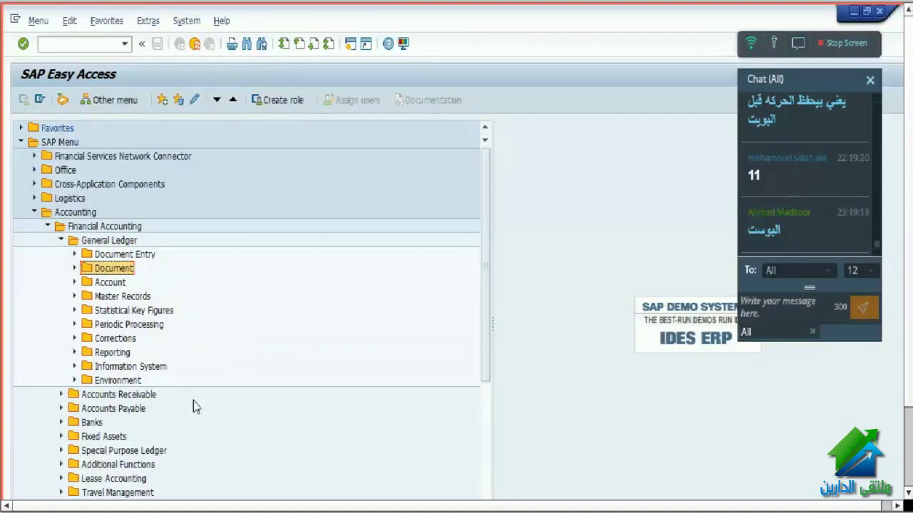
key("Right")
key("Down")
key("Down")
key("Down")
key("Down")
key("Down")
key("Down")
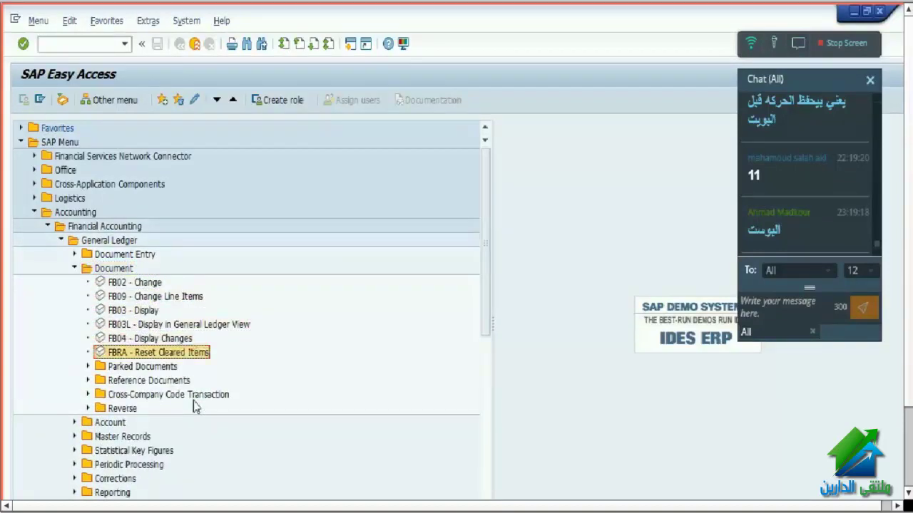
key("Up")
key("Up")
key("Up")
key("Return")
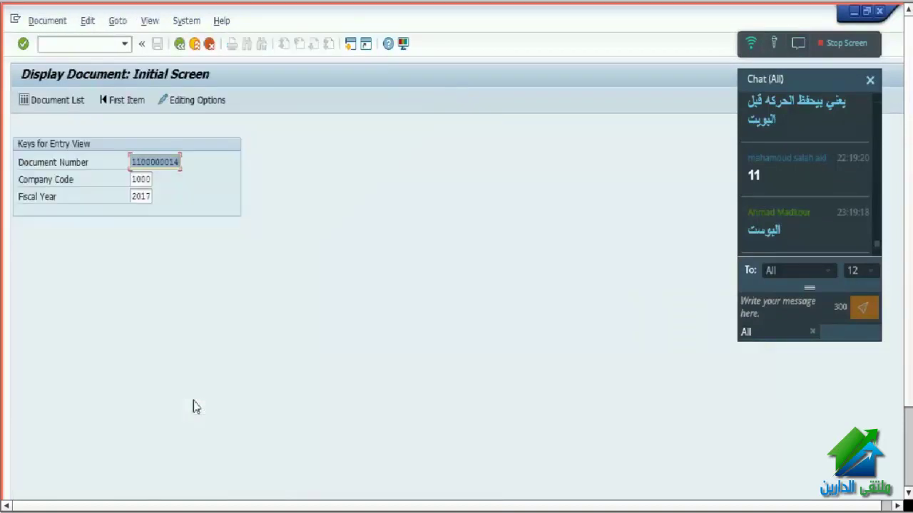
key("Return")
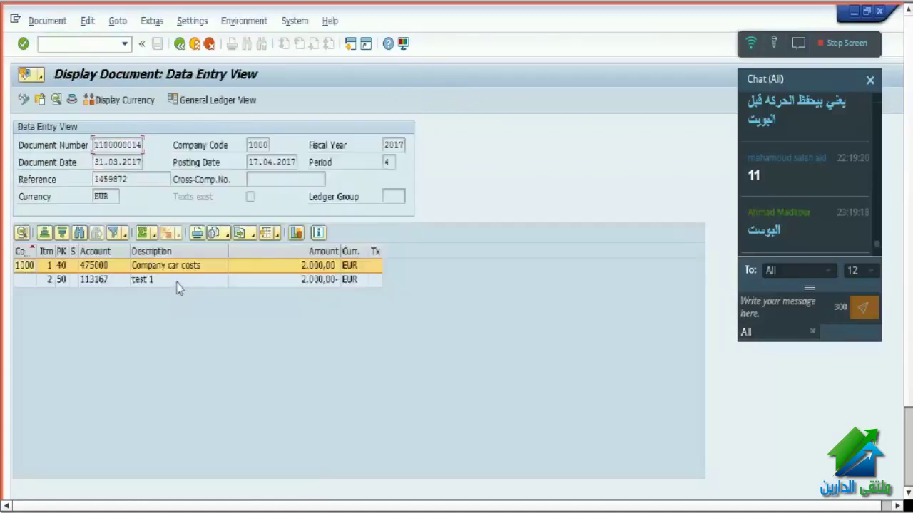
left_click(98, 279)
left_click(100, 266)
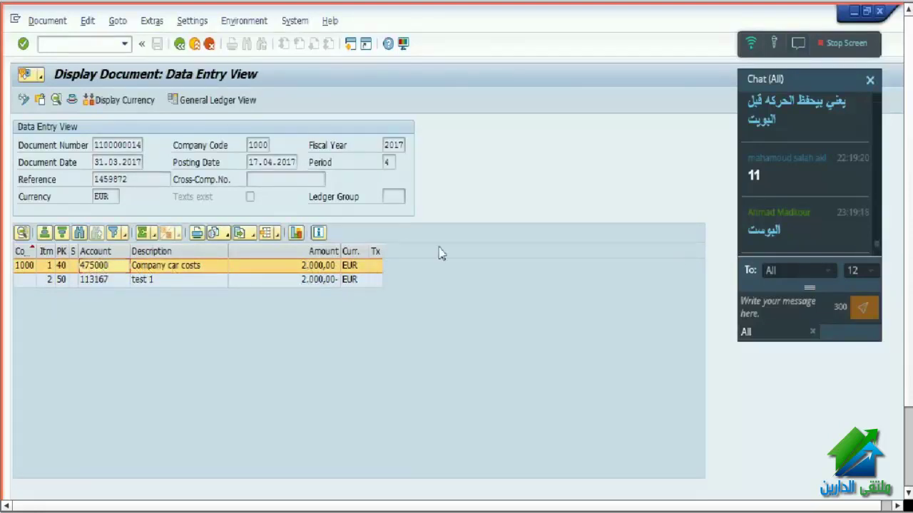
double_click(165, 270)
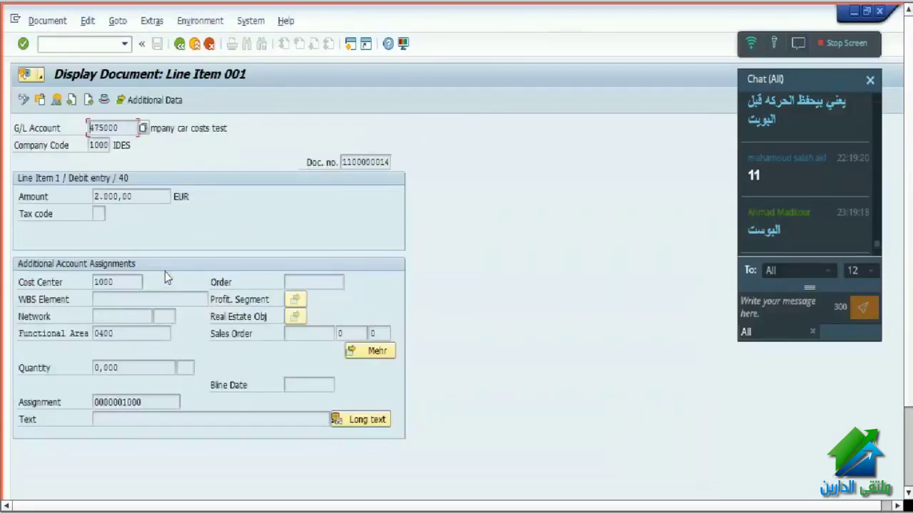
double_click(136, 282)
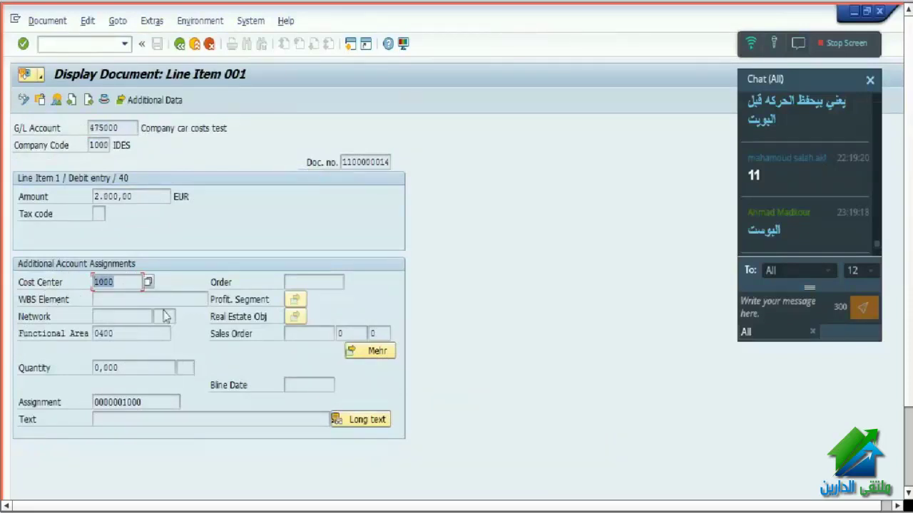
left_click(179, 43)
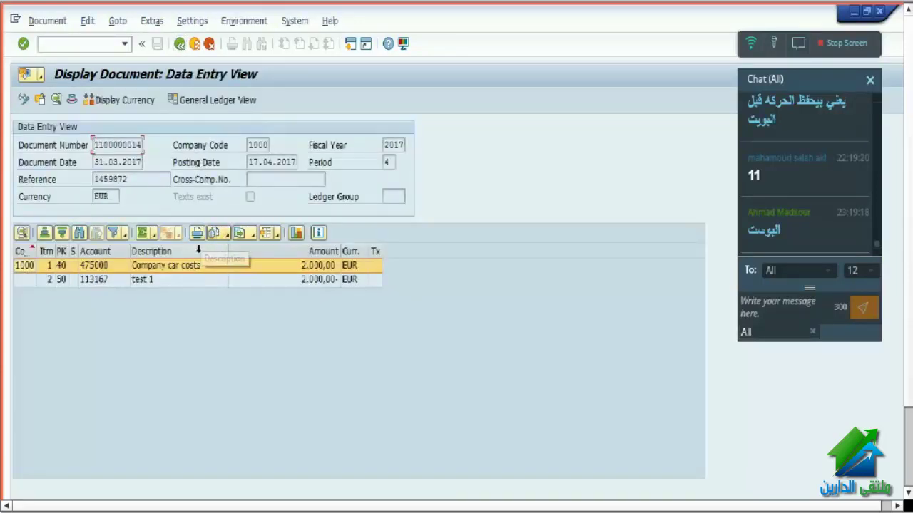
- Add the Value date and Cost Center columns to the line-item layout
left_click(278, 238)
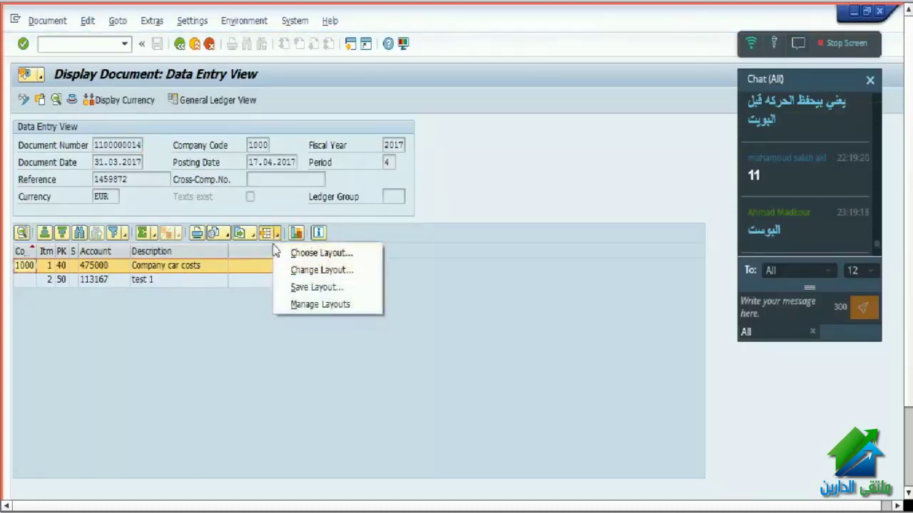
left_click(332, 274)
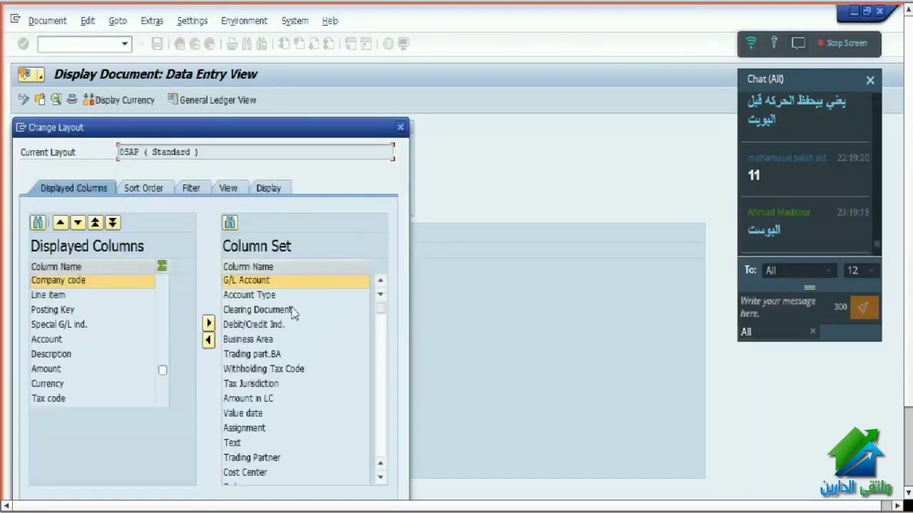
left_click(246, 413)
left_click_drag(257, 126, 659, 105)
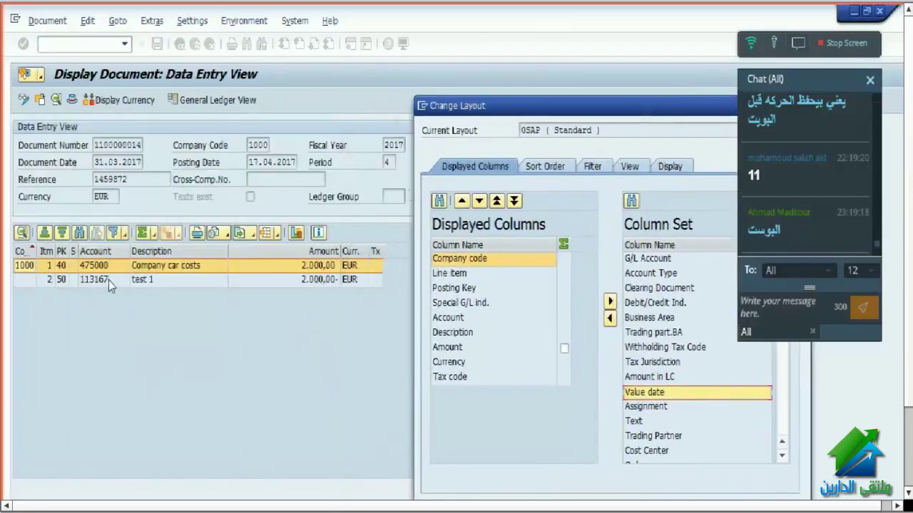
left_click(610, 318)
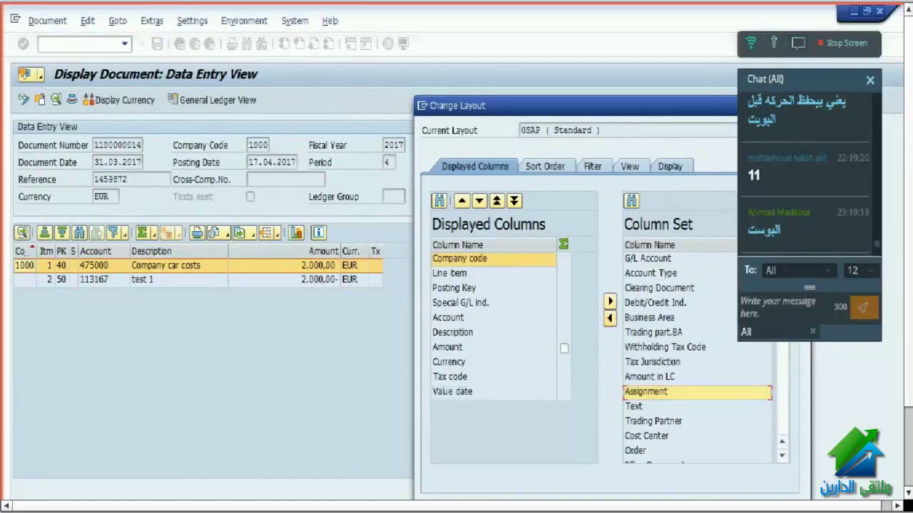
left_click(661, 440)
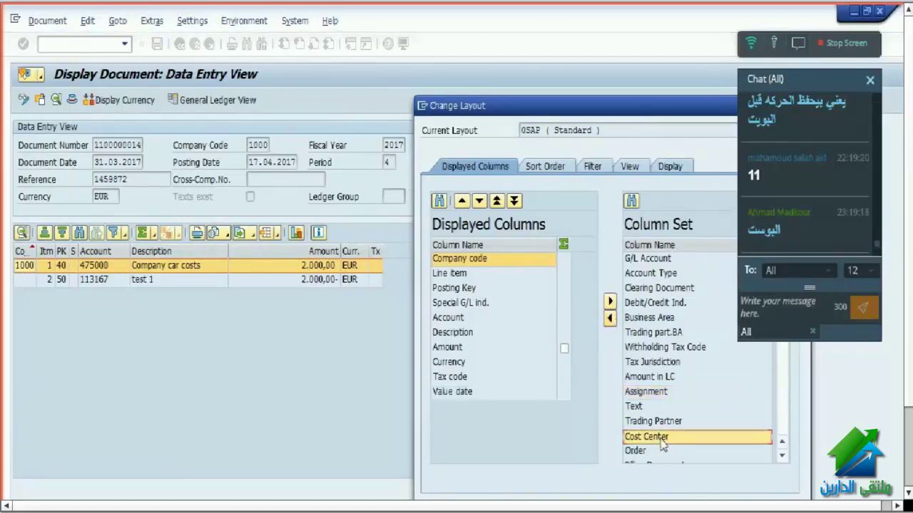
left_click(610, 318)
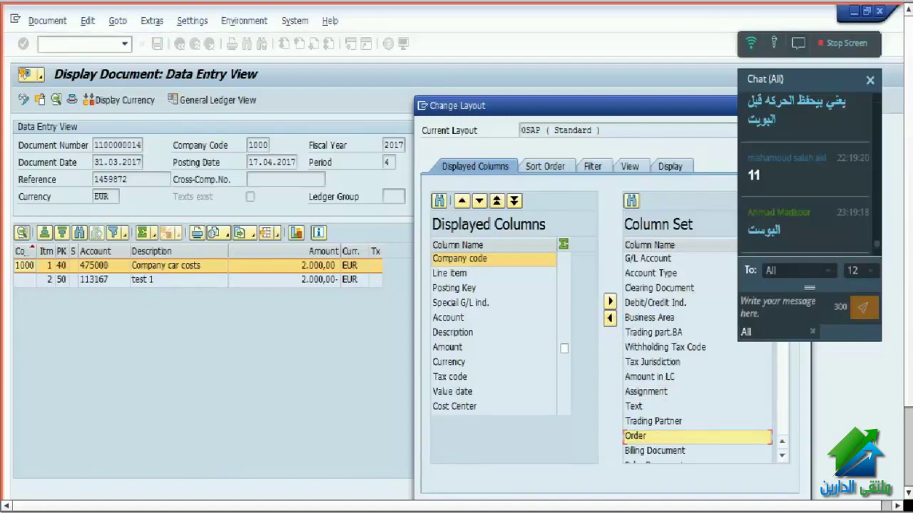
key("Return")
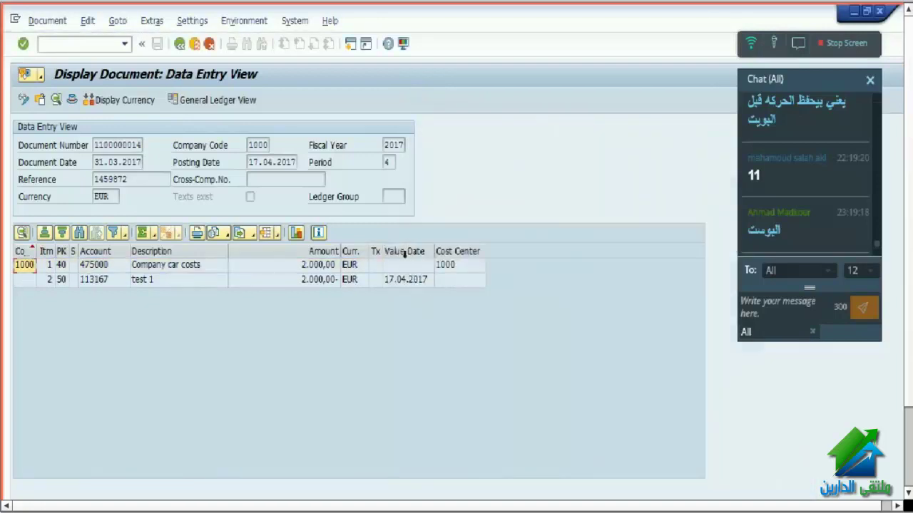
- Check the new Value Date column, showing 17.04.2017 on line item 2
left_click(404, 251)
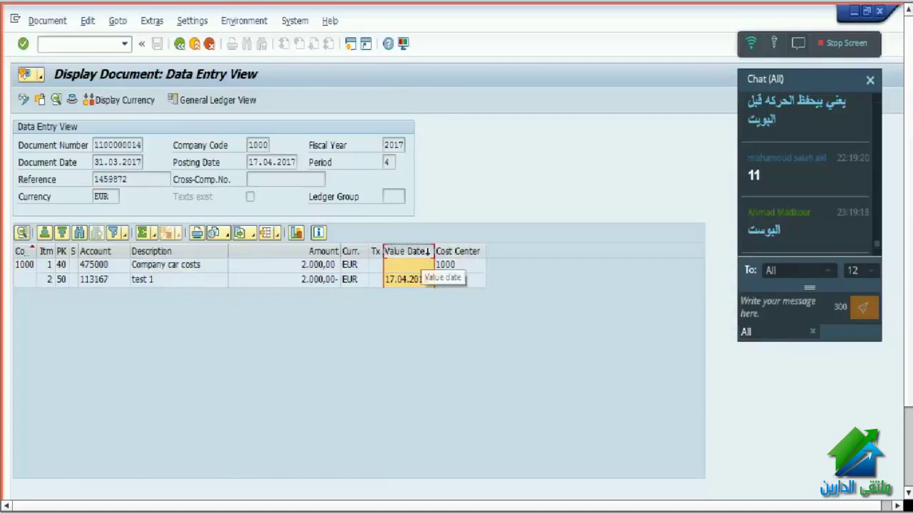
left_click(411, 284)
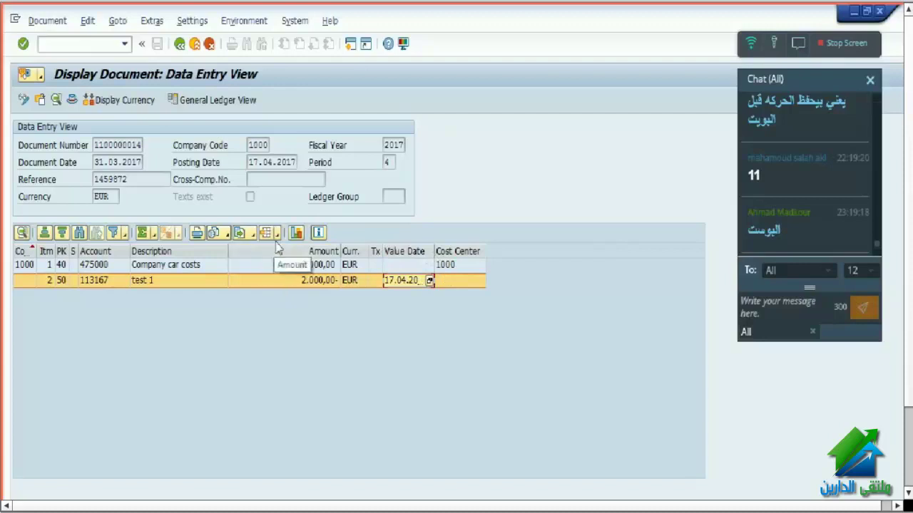
left_click(279, 237)
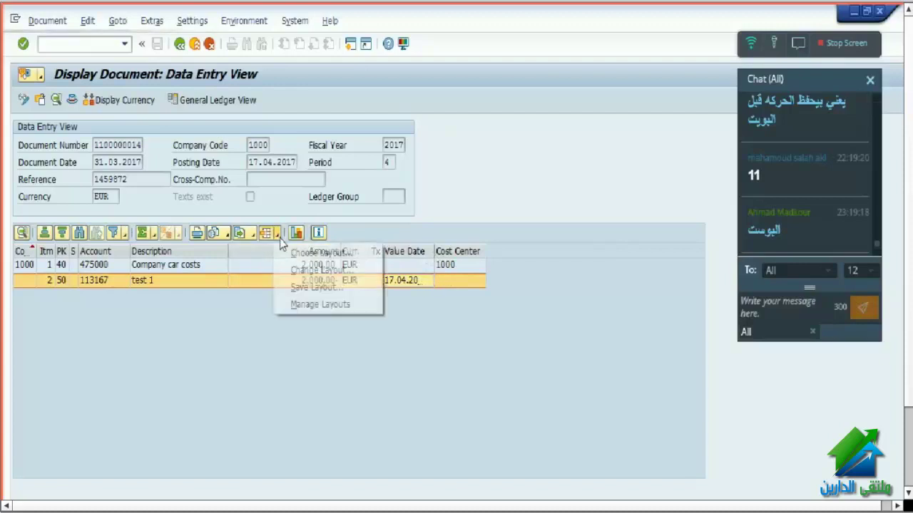
- Save the line-item layout as /ZTEST with description test, shared and marked default
left_click(301, 288)
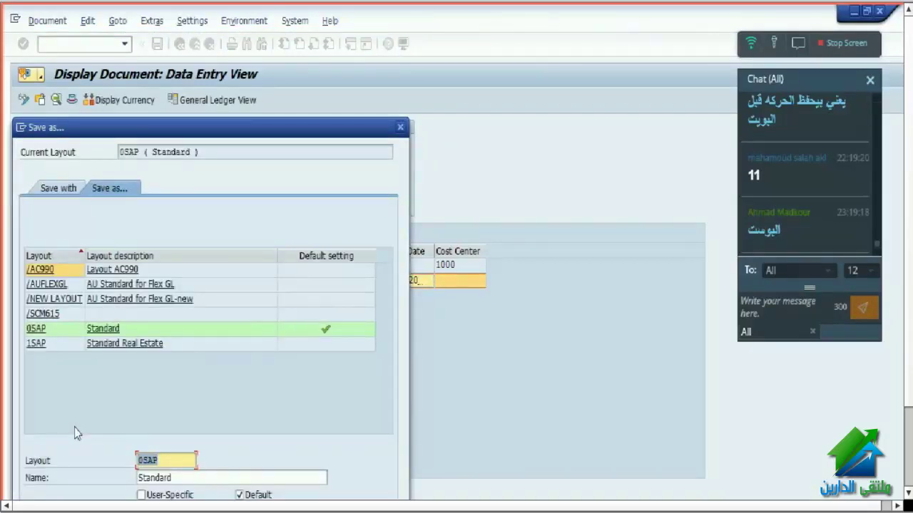
type("ztest")
key("Return")
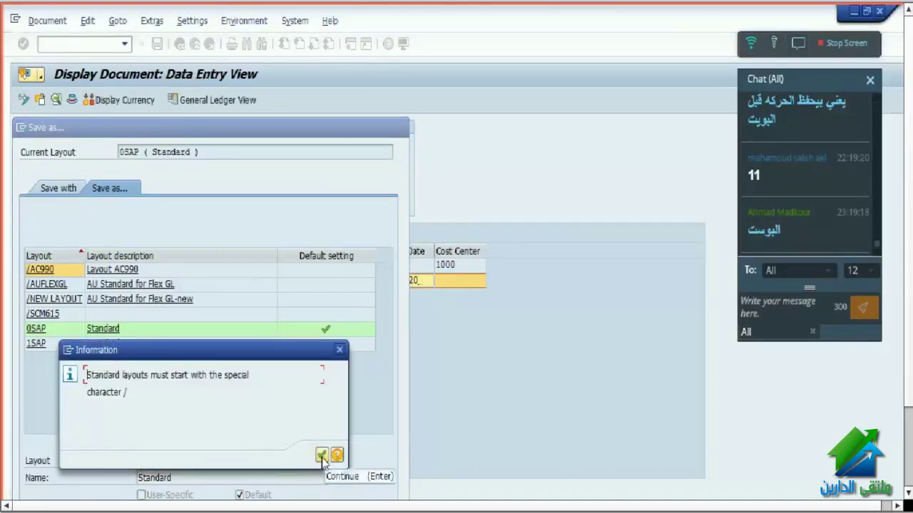
left_click_drag(162, 376, 249, 375)
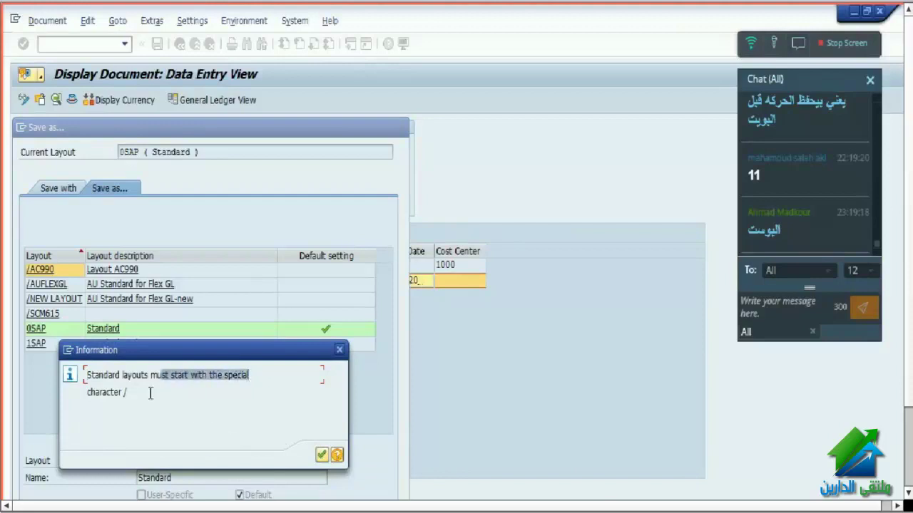
left_click(322, 455)
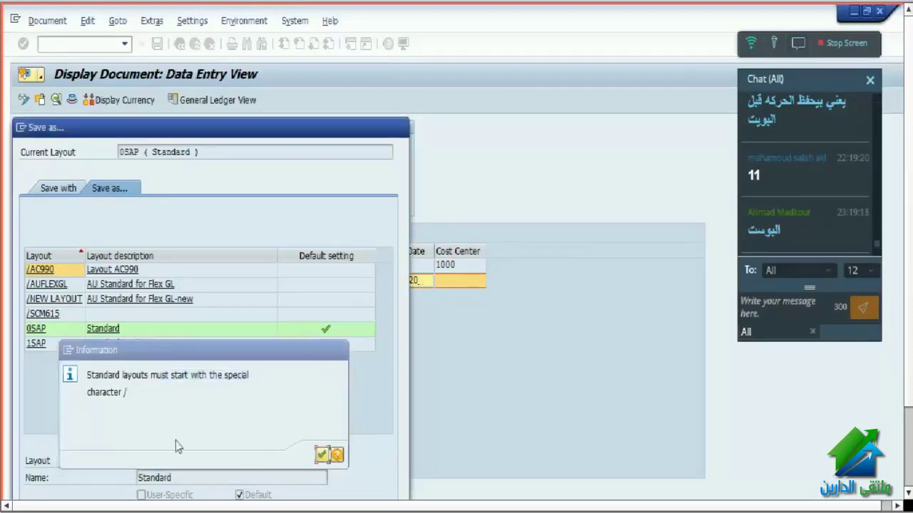
left_click(140, 460)
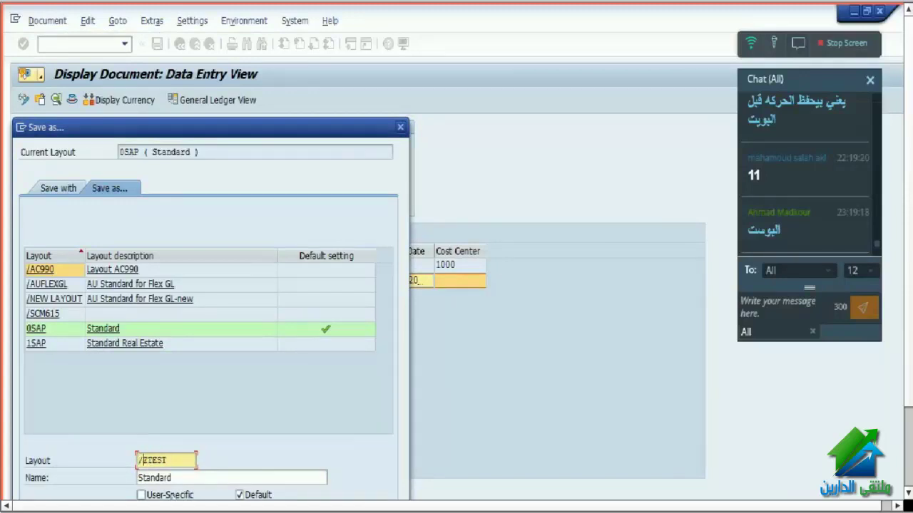
left_click_drag(203, 475, 125, 476)
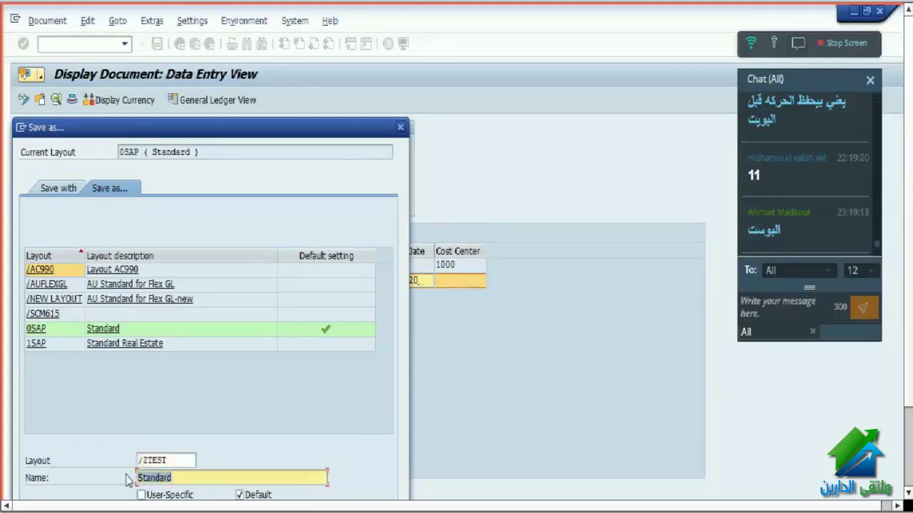
type("te")
key("BackSpace")
key("BackSpace")
key("BackSpace")
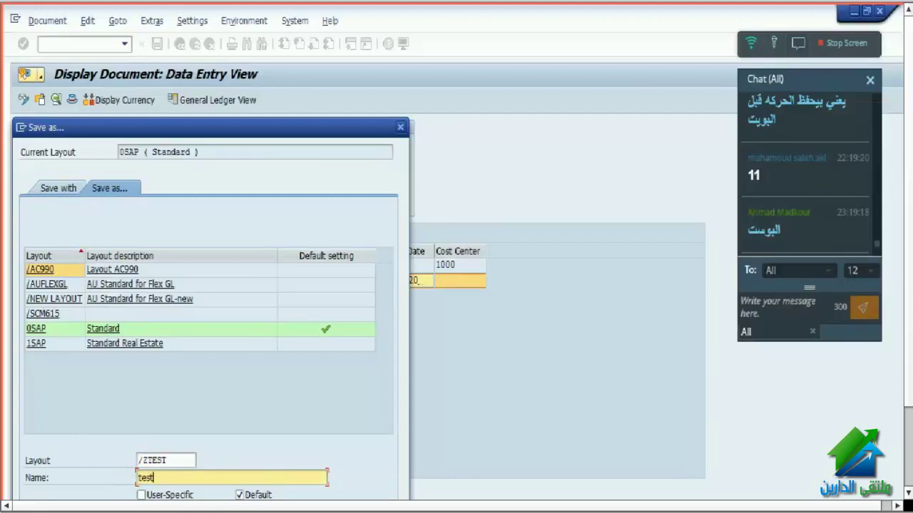
left_click(141, 495)
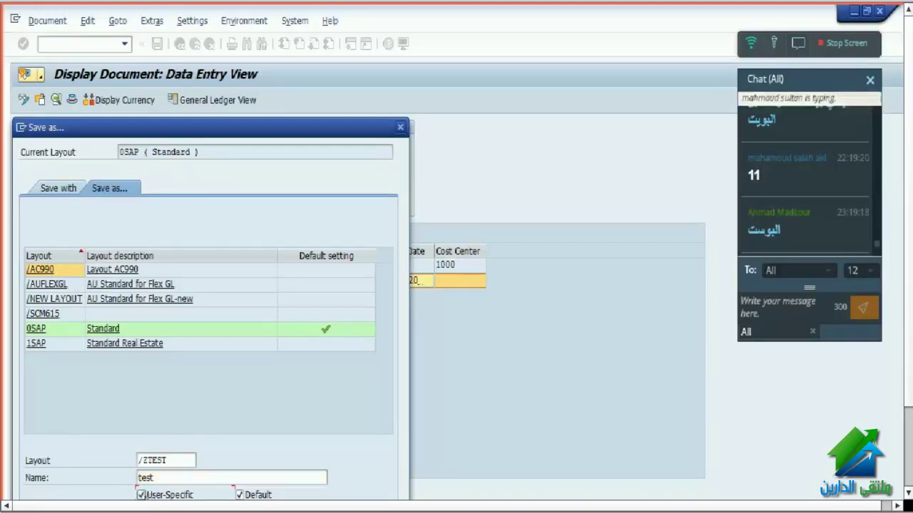
left_click(141, 495)
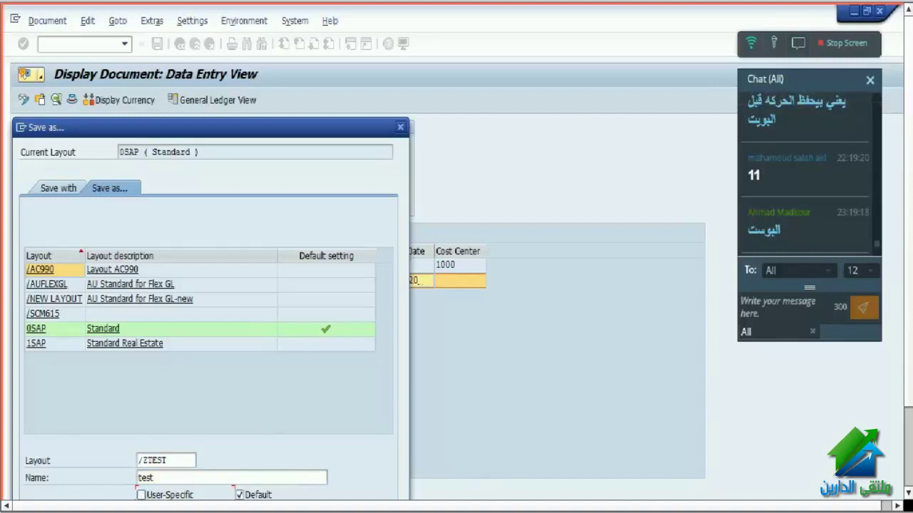
key("Return")
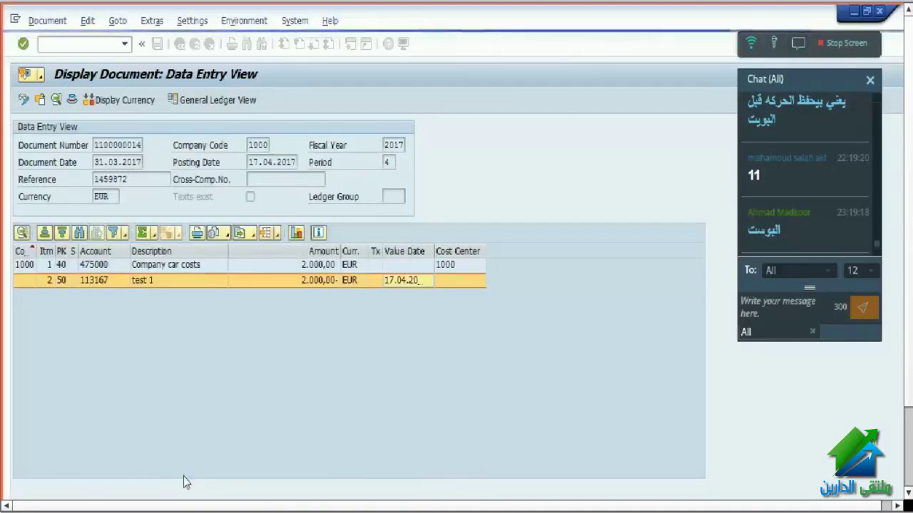
left_click(194, 44)
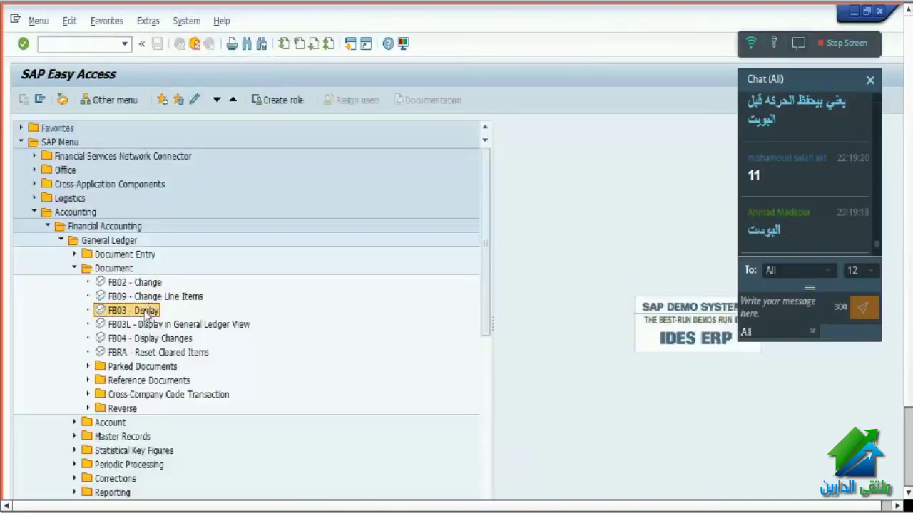
double_click(147, 312)
key("Return")
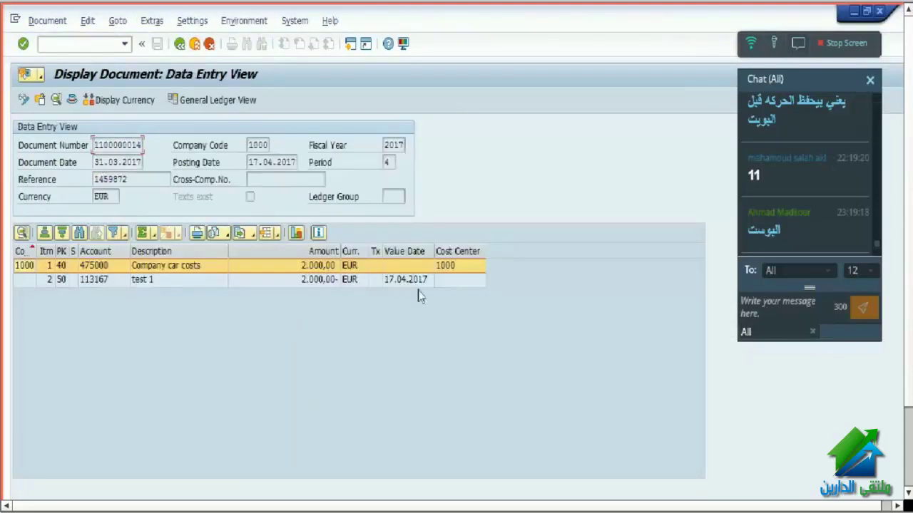
left_click(443, 251)
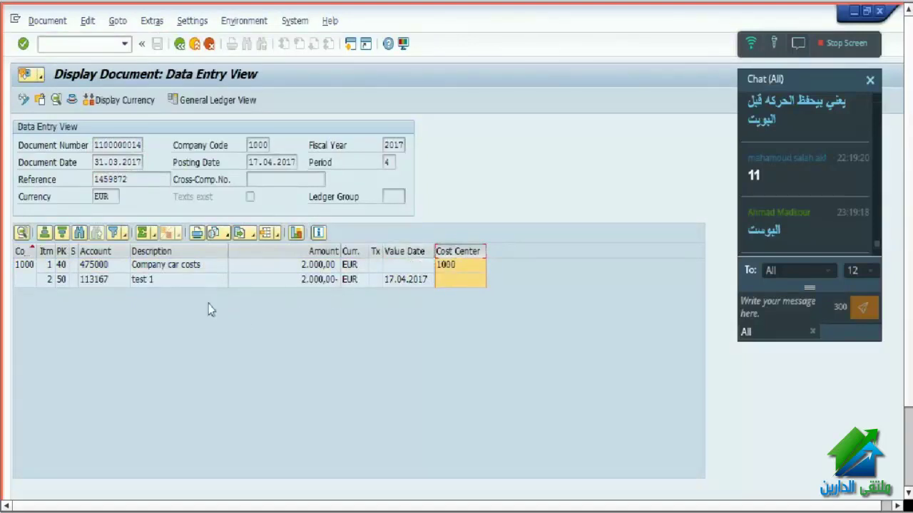
left_click(193, 45)
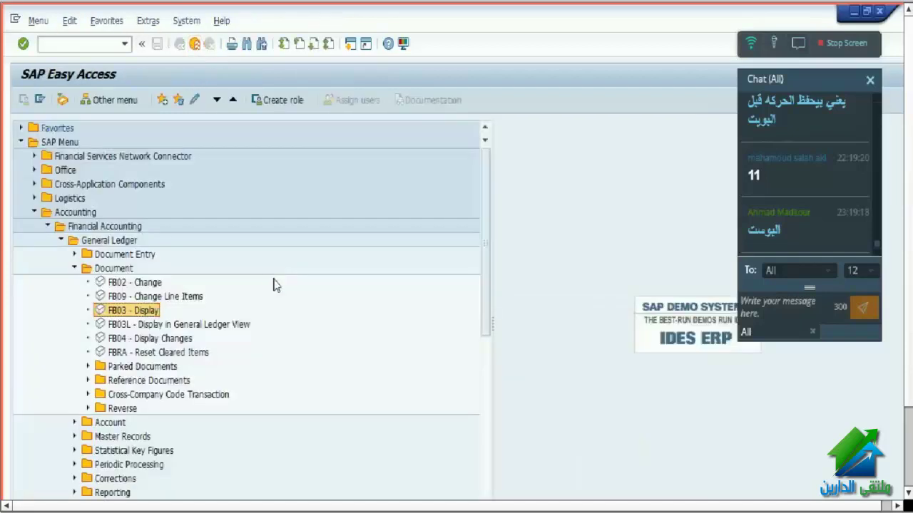
left_click(136, 285)
double_click(137, 284)
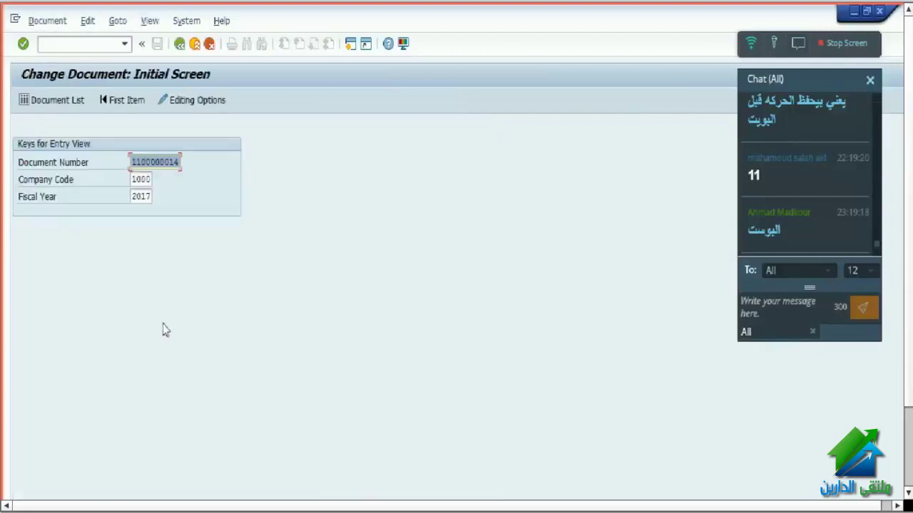
key("Return")
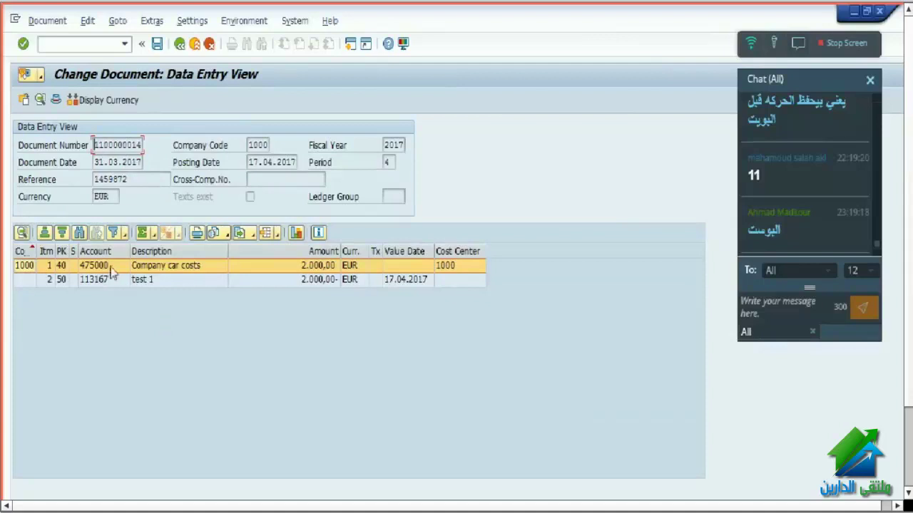
double_click(105, 267)
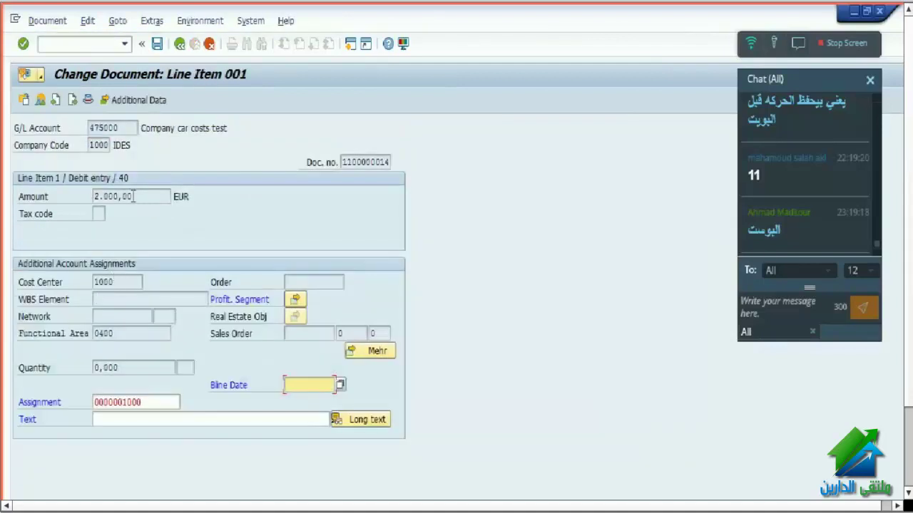
left_click_drag(132, 197, 63, 199)
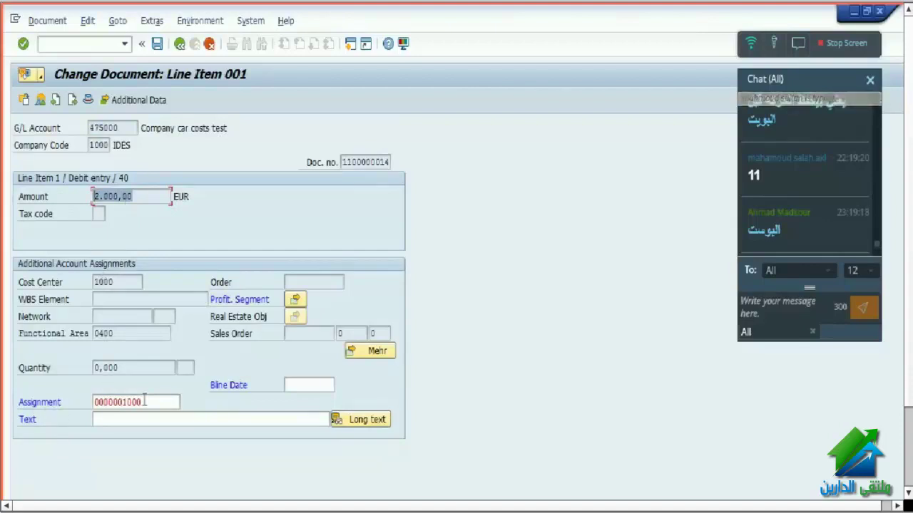
left_click_drag(145, 403, 92, 402)
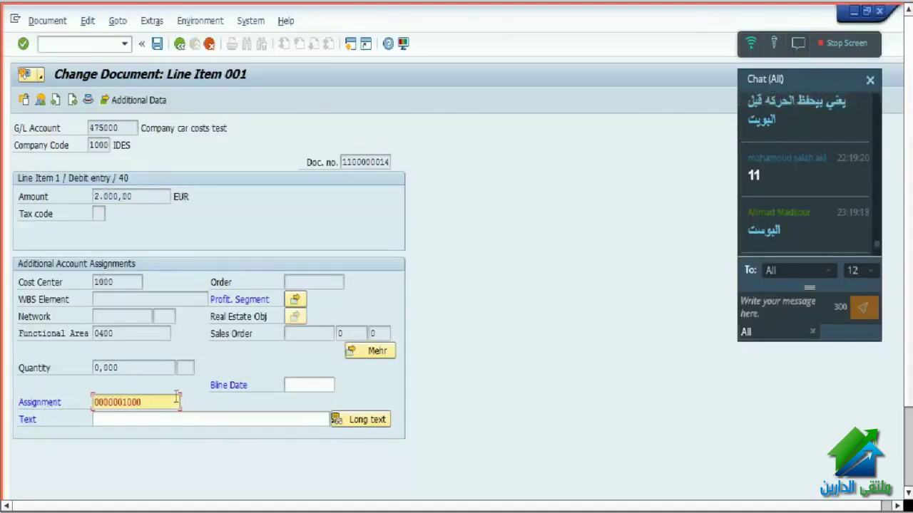
left_click_drag(137, 334, 91, 333)
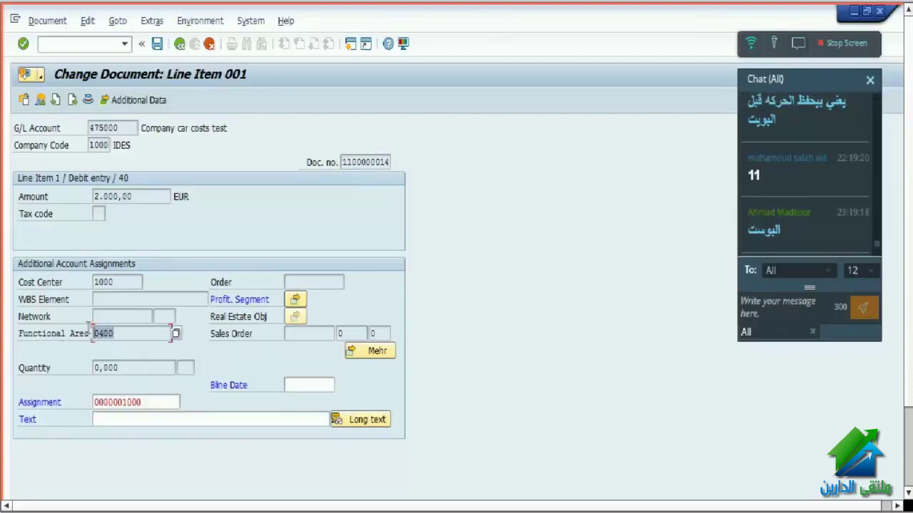
left_click_drag(157, 402, 63, 385)
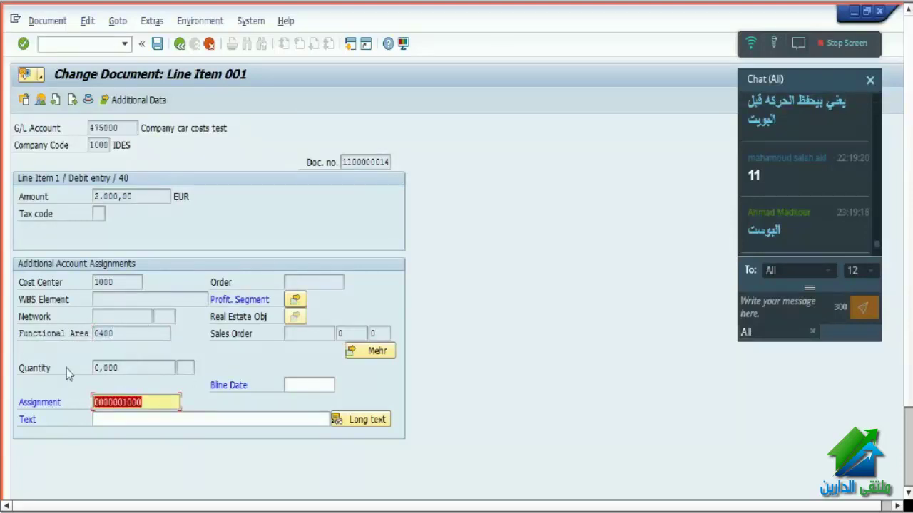
type("1213")
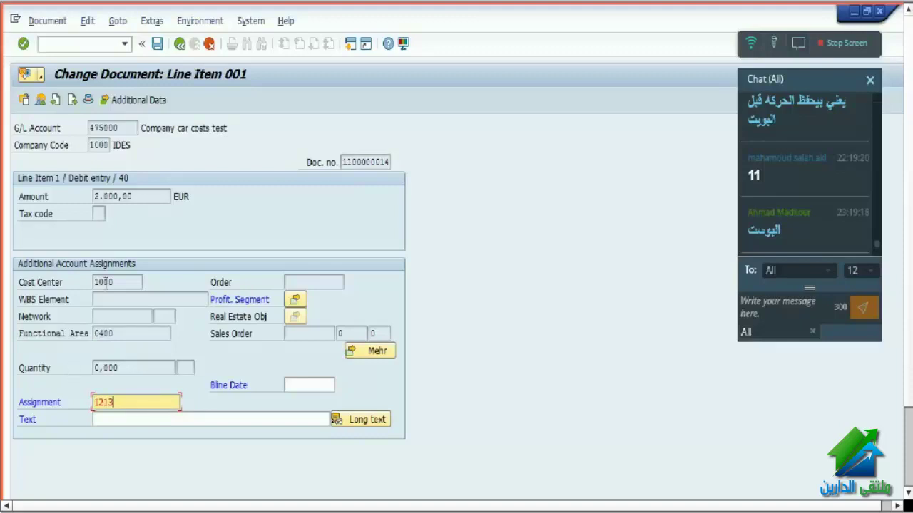
left_click_drag(129, 282, 79, 282)
- Give line item 1 the text 'test' and confirm the entries
left_click_drag(142, 199, 75, 195)
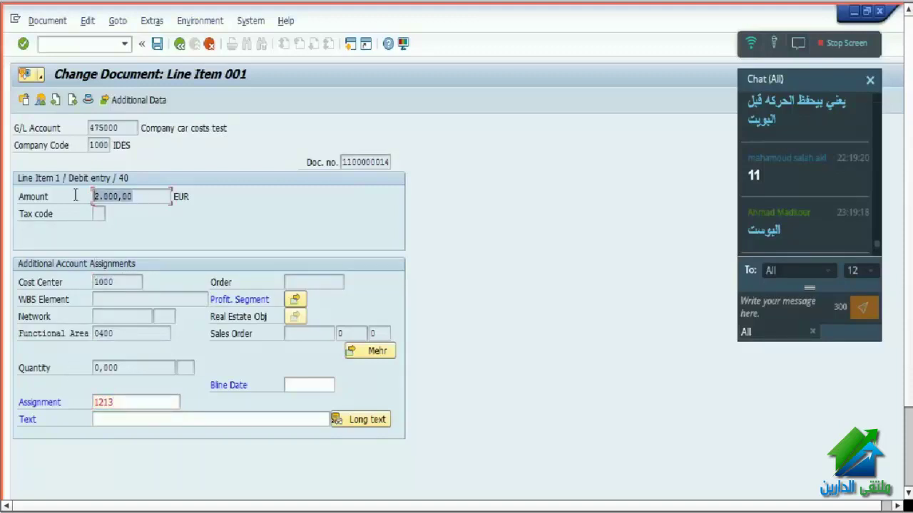
left_click(150, 419)
type("test")
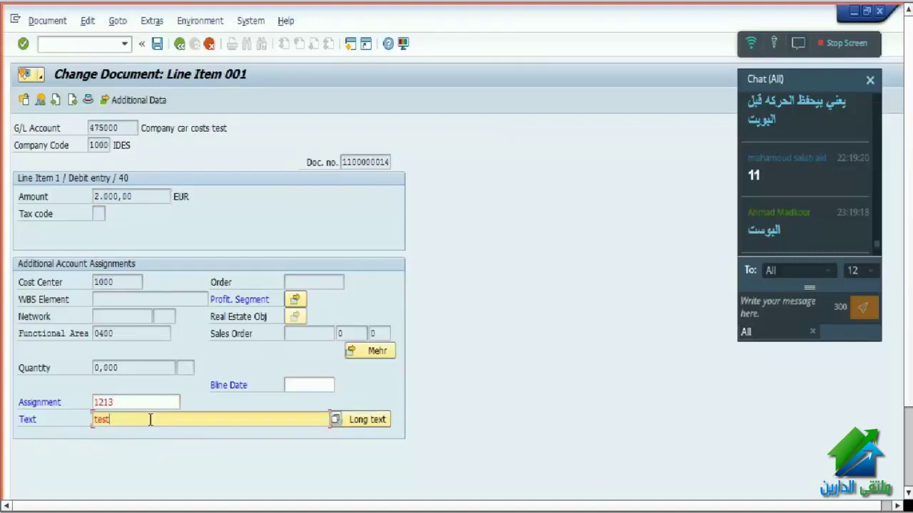
key("Return")
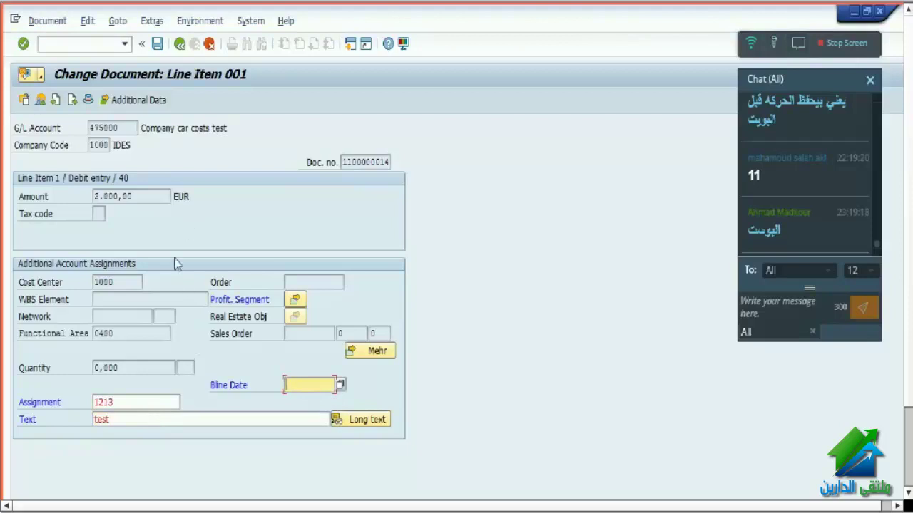
left_click(135, 403)
left_click(140, 421)
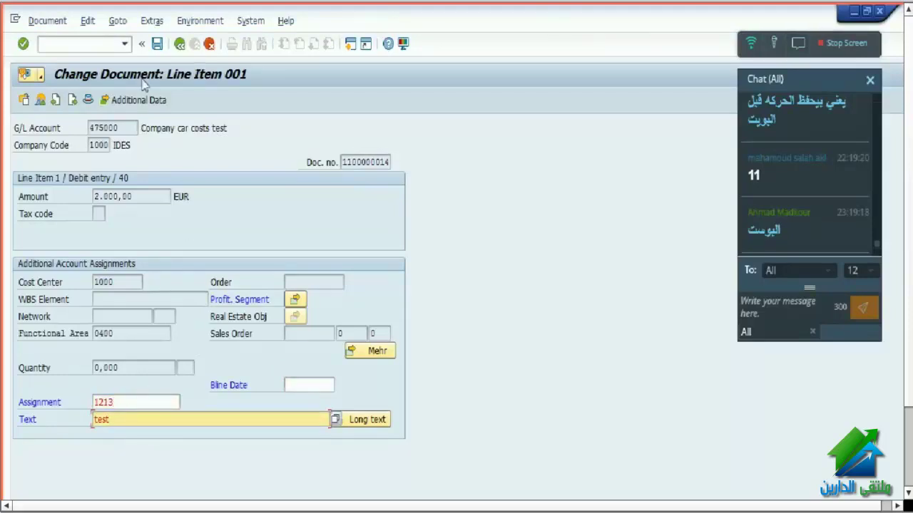
left_click(131, 128)
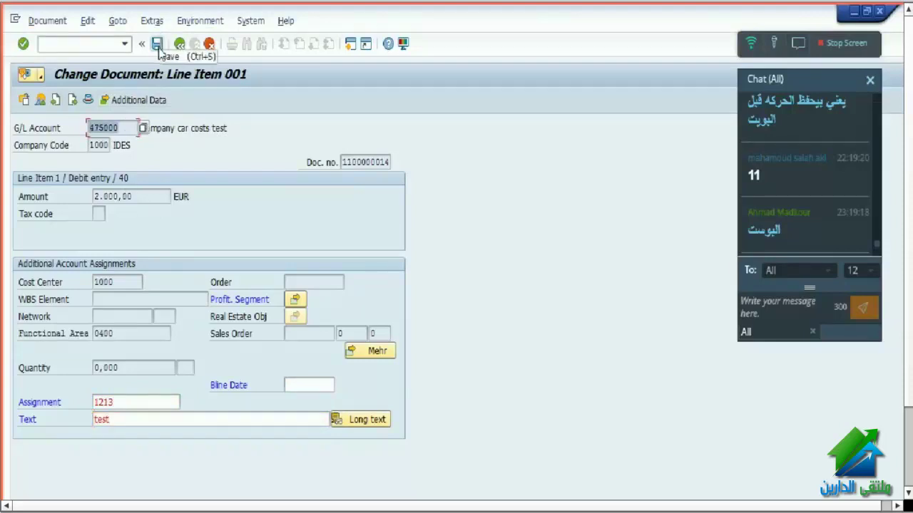
left_click(88, 99)
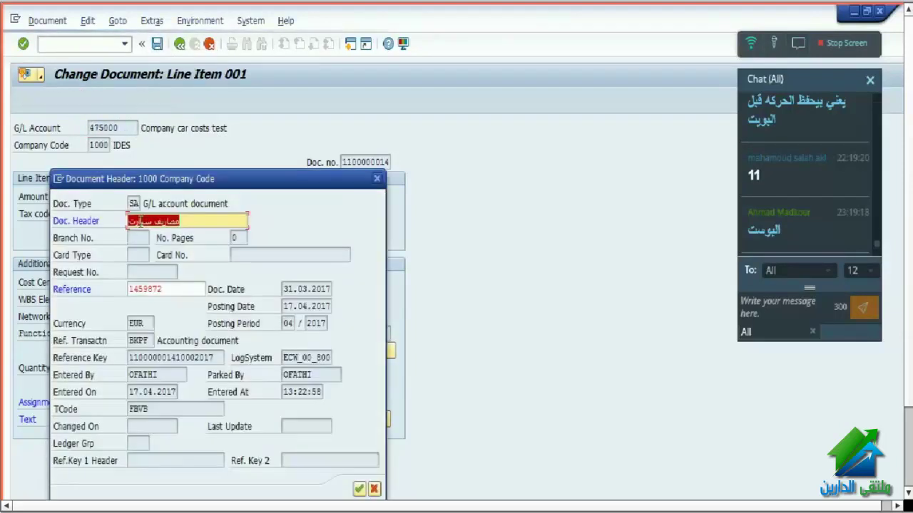
left_click(180, 294)
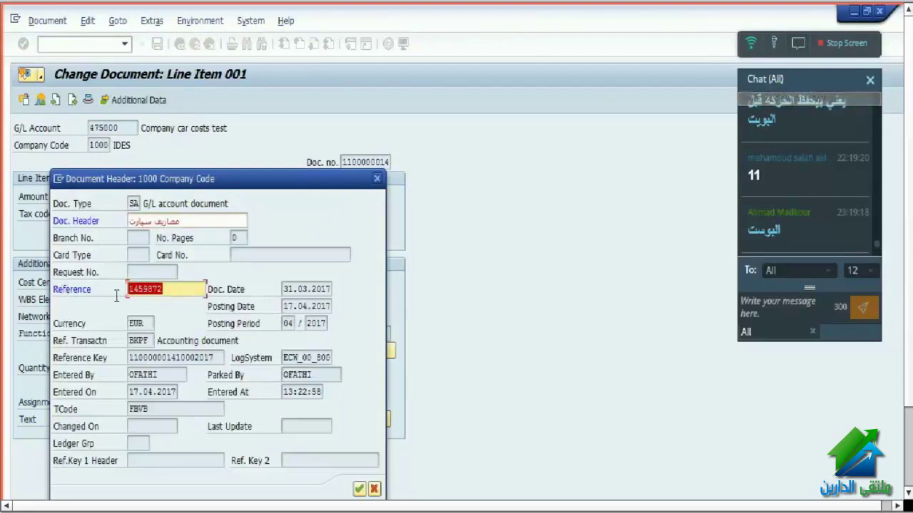
left_click(153, 221)
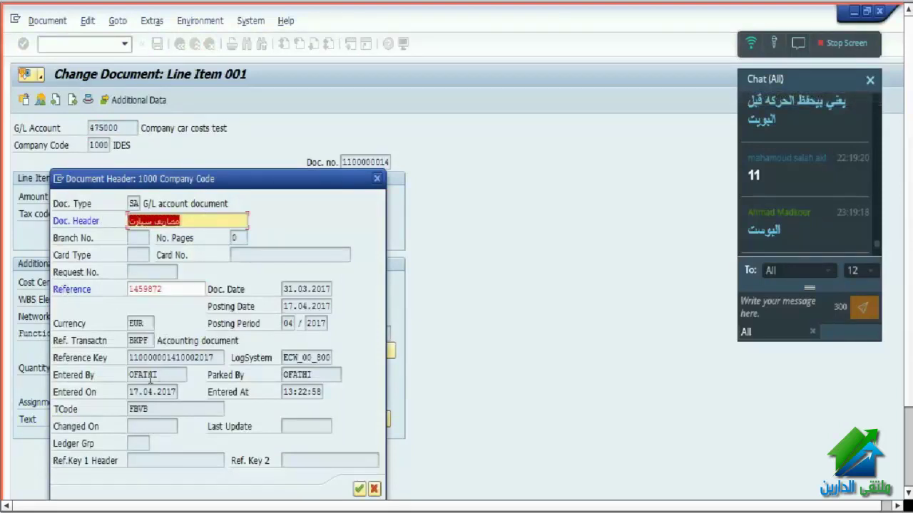
left_click(165, 375)
left_click(171, 391)
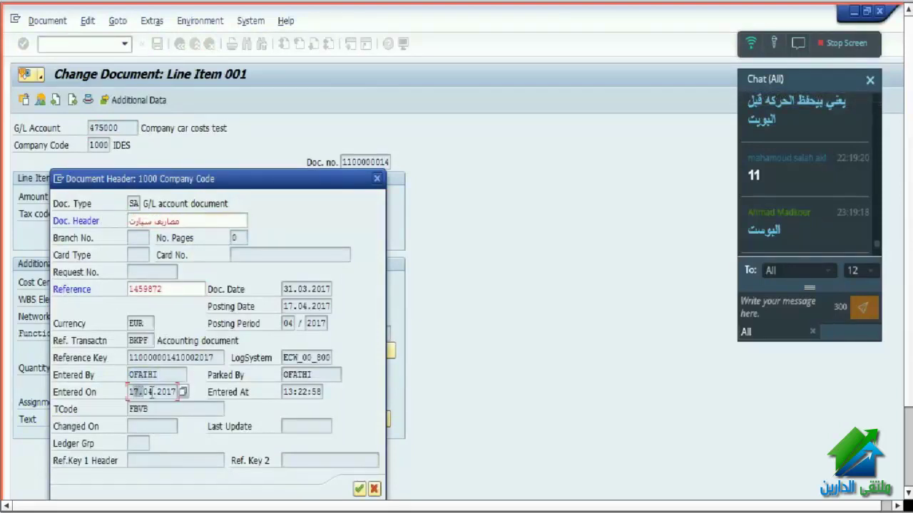
left_click(302, 392)
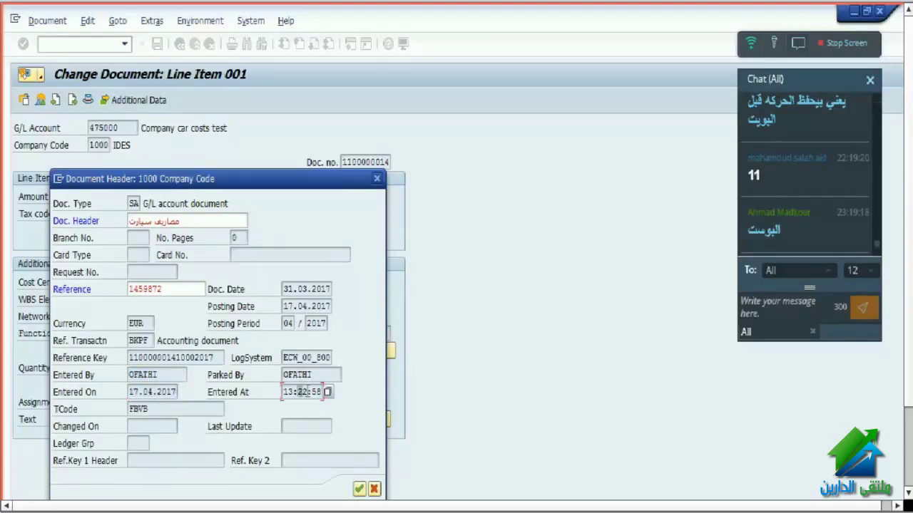
left_click(292, 372)
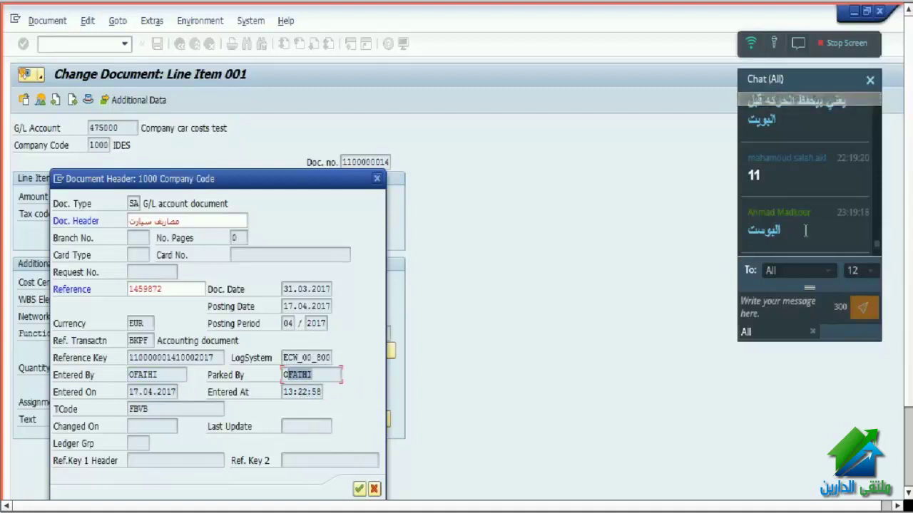
left_click(359, 489)
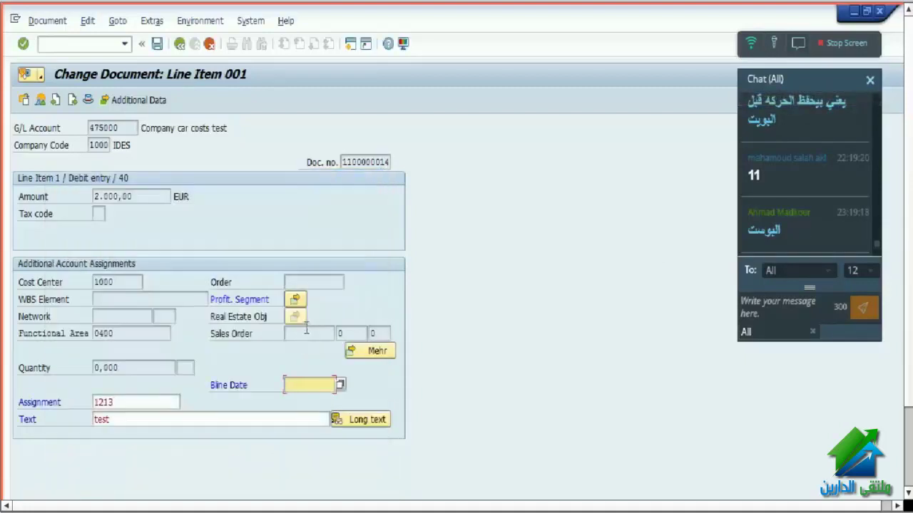
- Save the line item change and leave FB02 for the SAP Easy Access menu
left_click(157, 44)
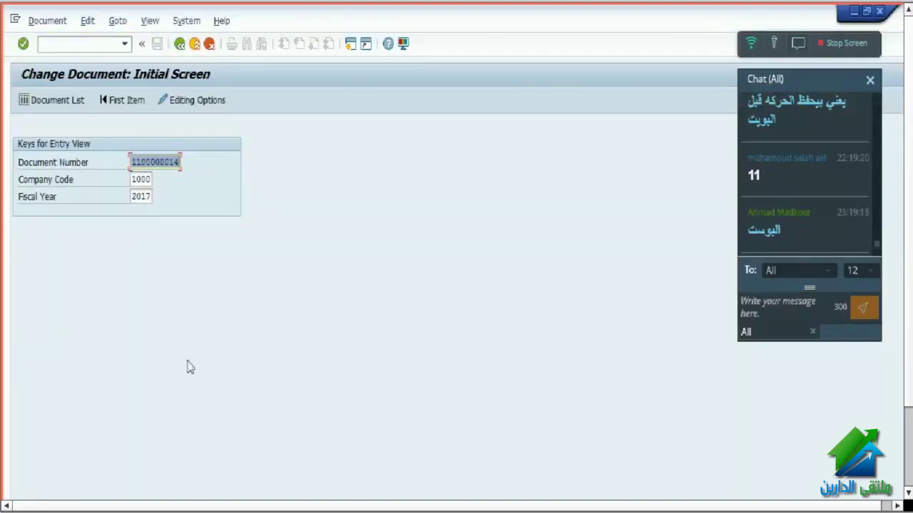
left_click(195, 44)
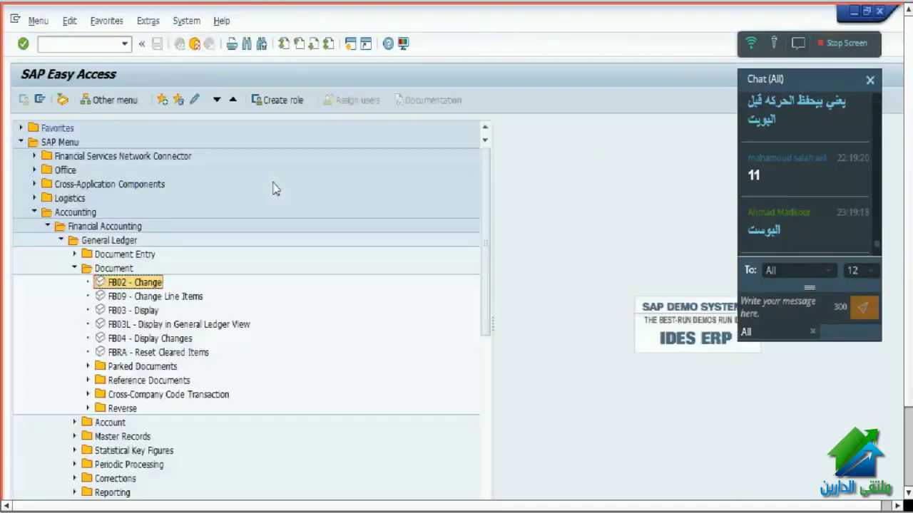
left_click(163, 297)
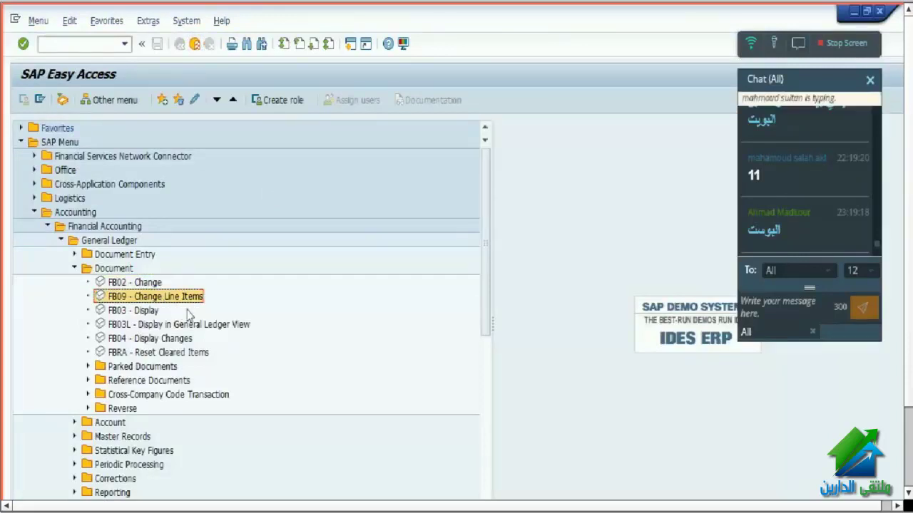
- Launch Enter G/L Account Document (FB50) from the Document Entry folder
key("Left")
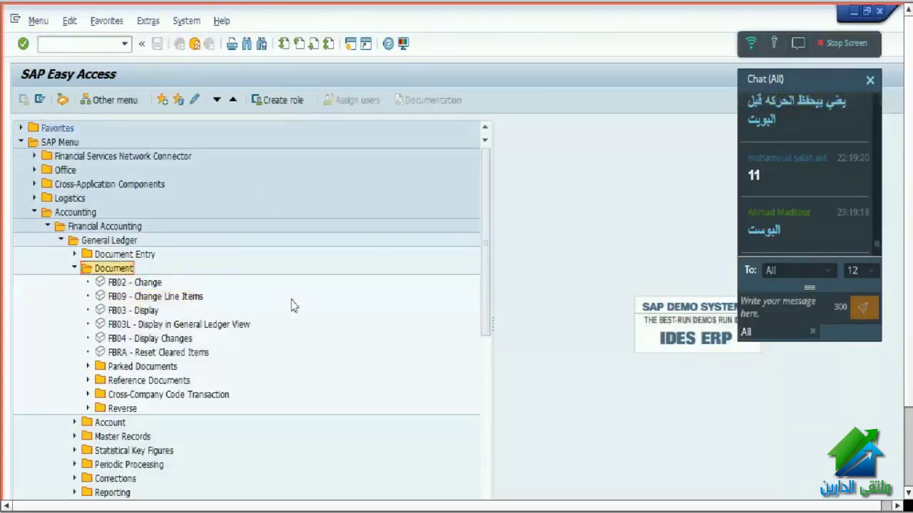
key("Left")
key("Up")
key("Right")
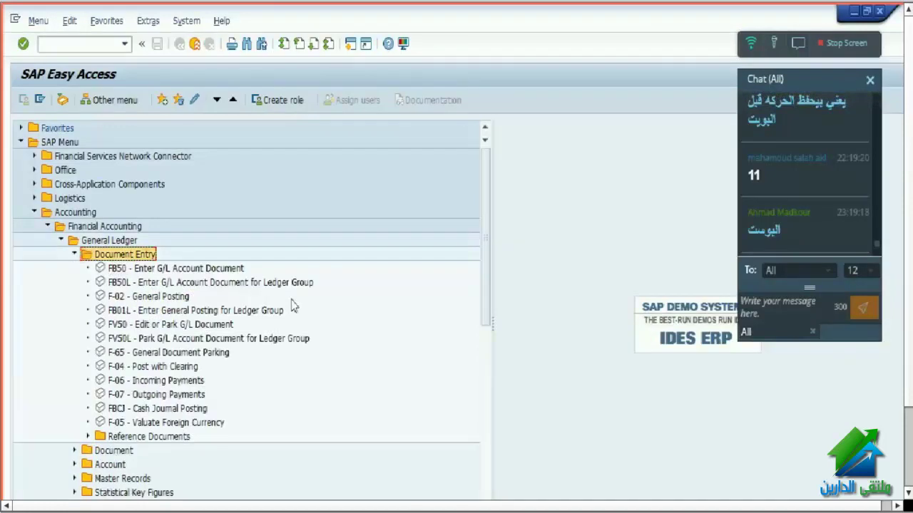
key("Down")
key("Return")
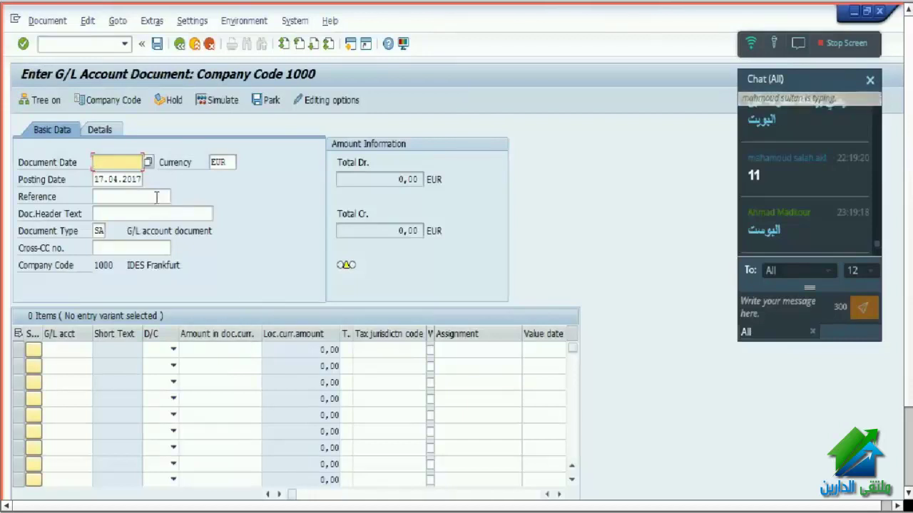
- Set document date 31032017, with accounts 113167 and 475000 on the two lines
key("BackSpace")
left_click(117, 178)
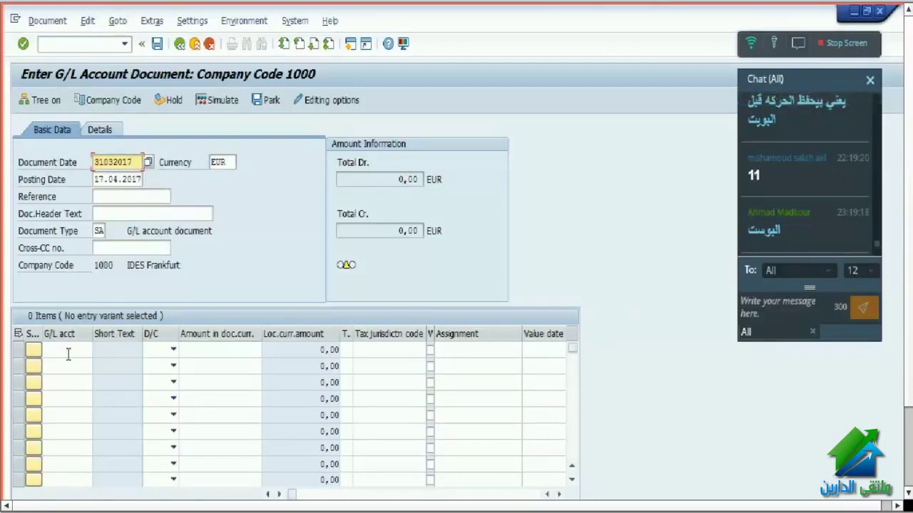
left_click(67, 350)
key("BackSpace")
left_click(63, 365)
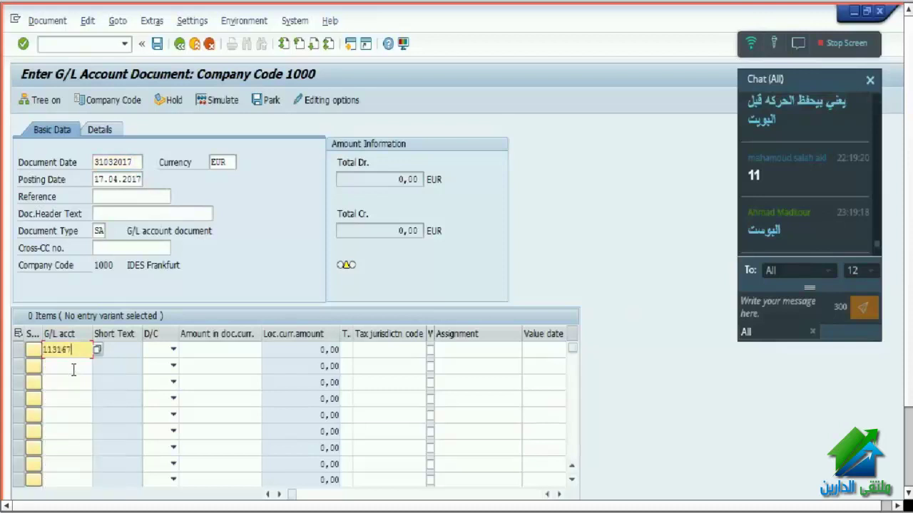
left_click(71, 367)
key("BackSpace")
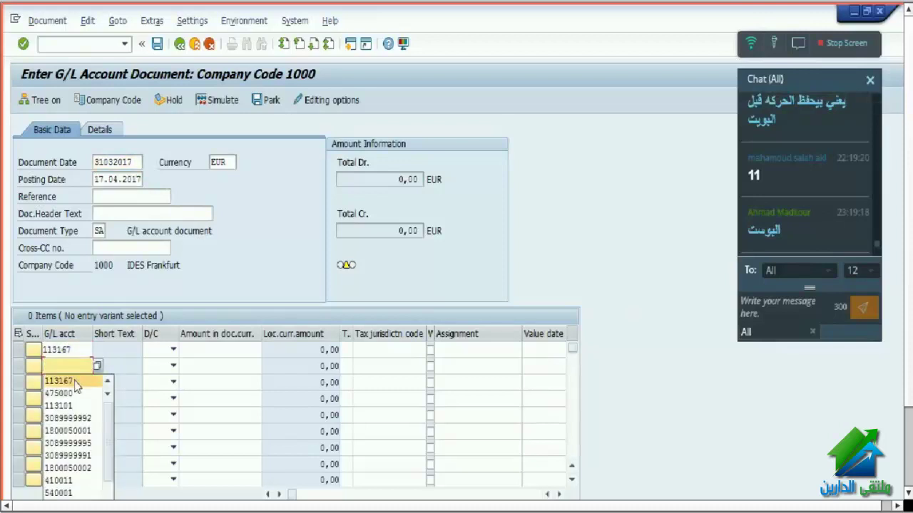
left_click(77, 397)
- Make line 1 Debit and line 2 Credit, with document currency USD
left_click(174, 350)
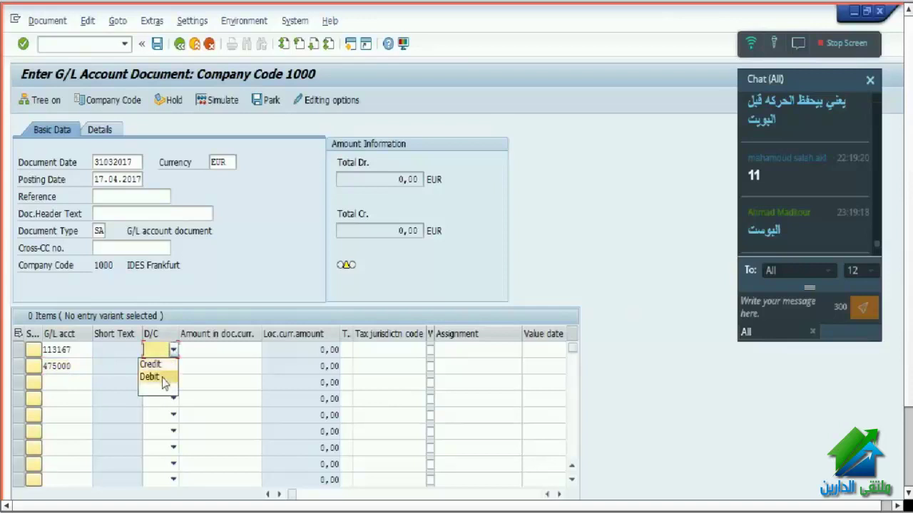
left_click(158, 377)
double_click(230, 163)
type("usd")
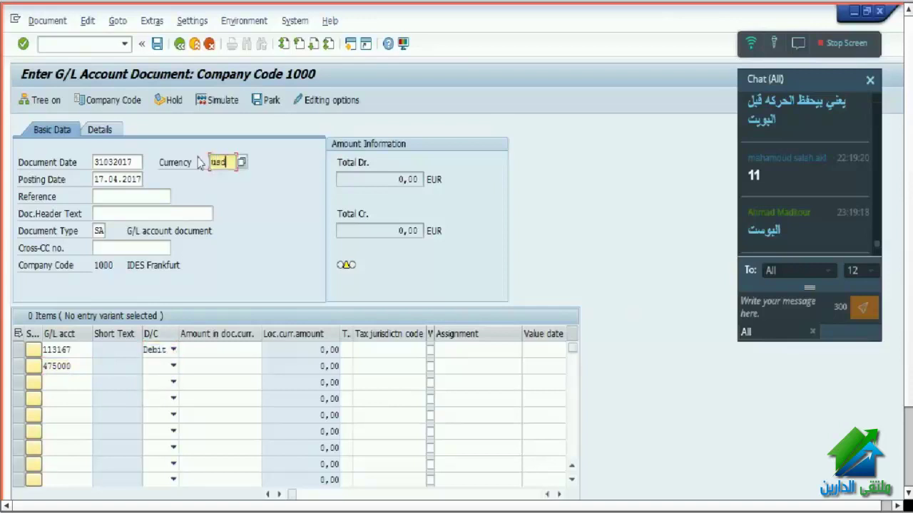
key("Return")
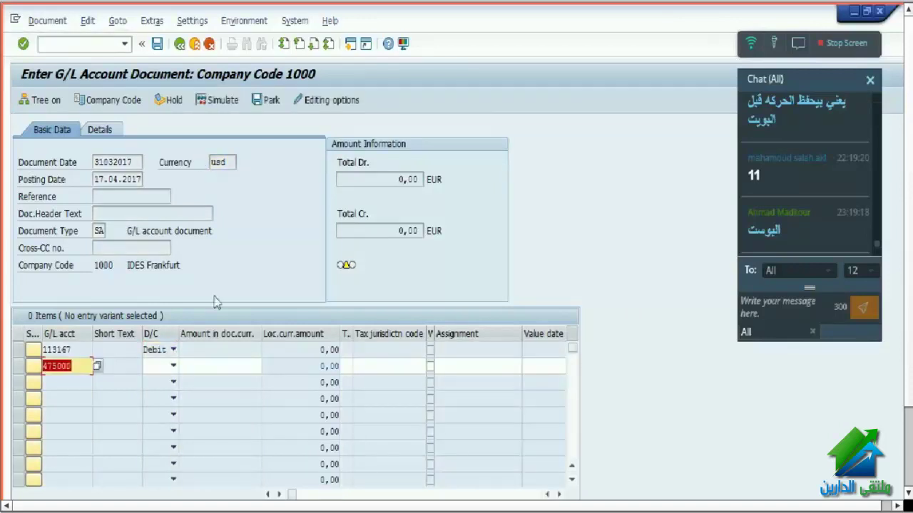
left_click(173, 366)
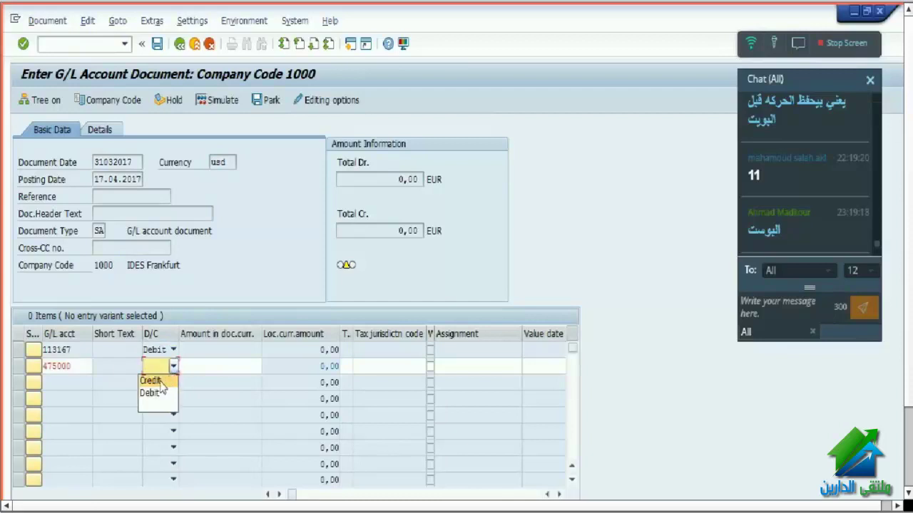
left_click(171, 381)
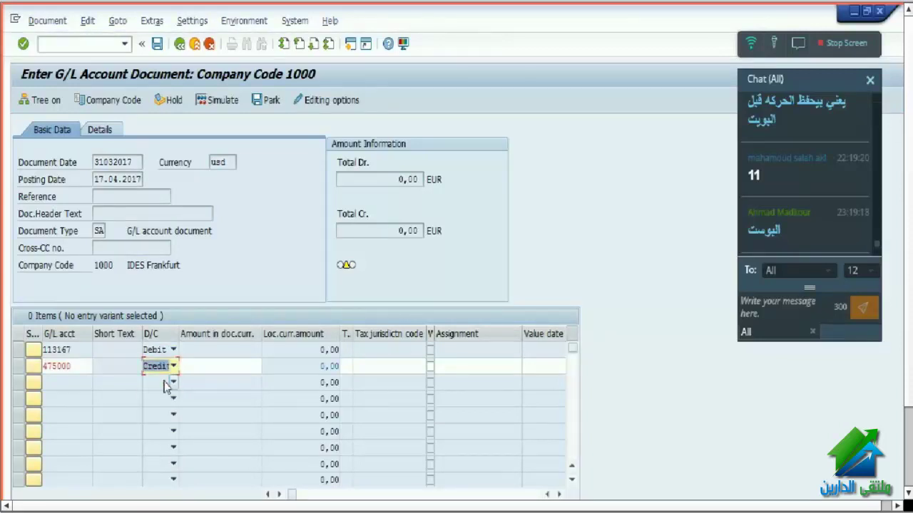
- Give the 475000 credit line cost center 1000 and check the line items
left_click(560, 494)
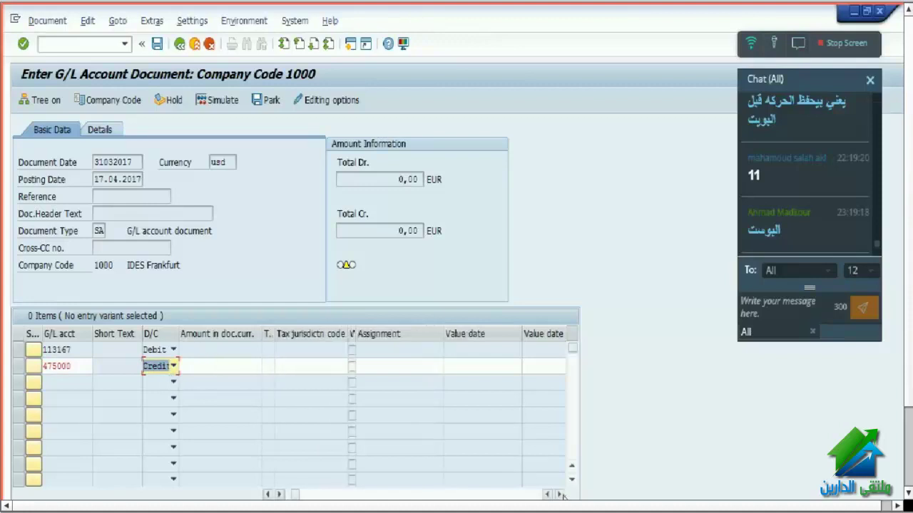
left_click(561, 495)
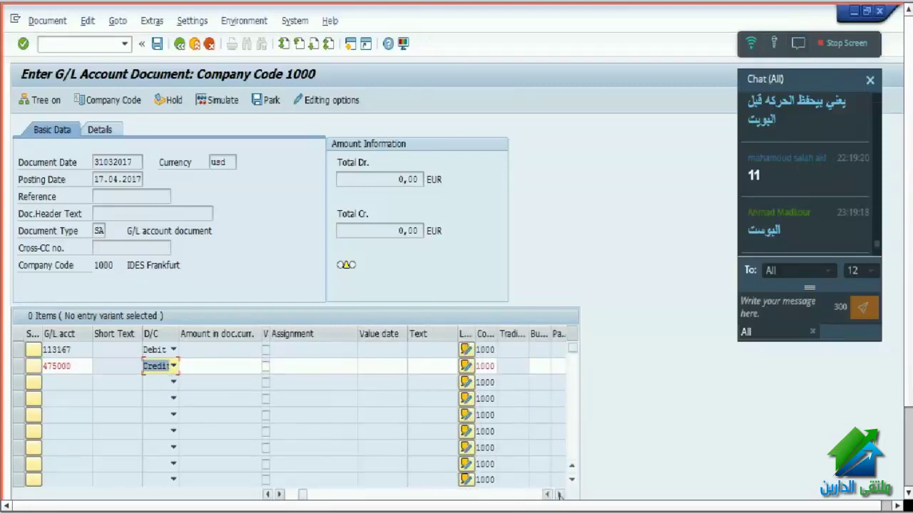
left_click(560, 494)
left_click(408, 366)
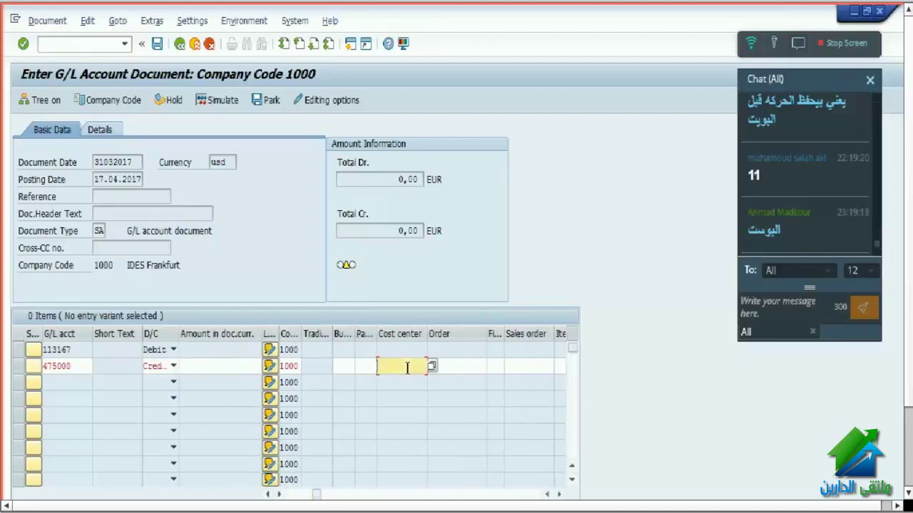
type("1")
left_click(410, 379)
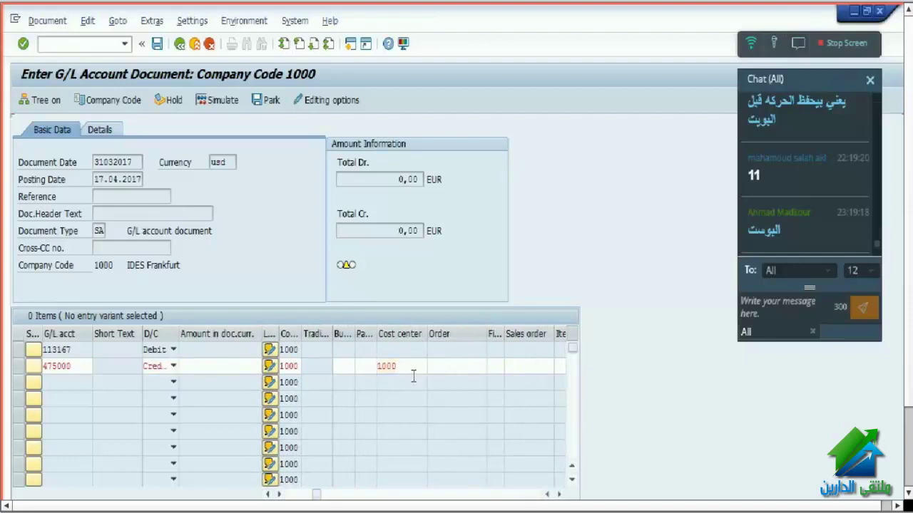
key("Return")
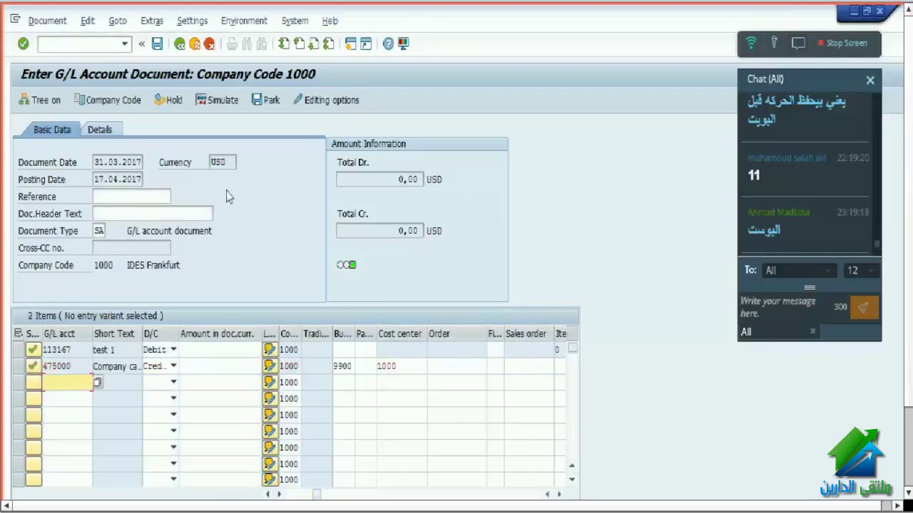
- Recheck the USD document currency and keep line 2 as Credit
left_click_drag(231, 162, 183, 163)
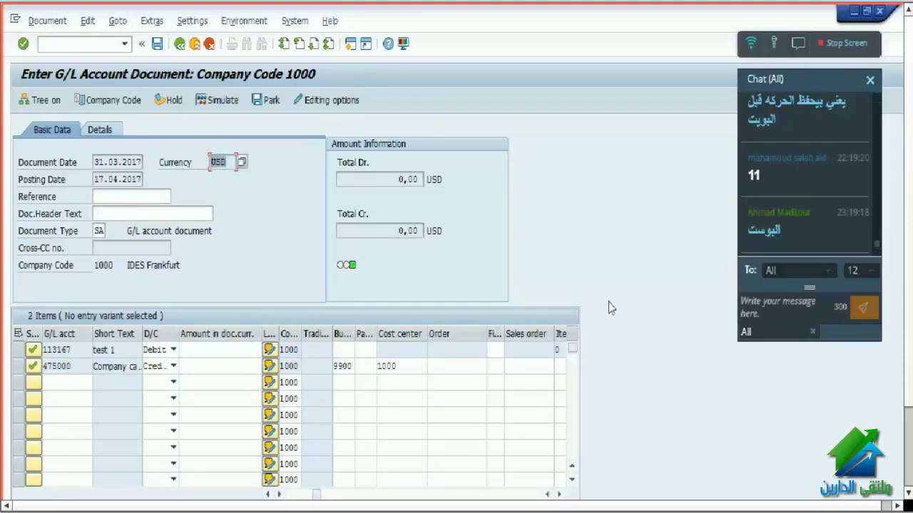
left_click(173, 366)
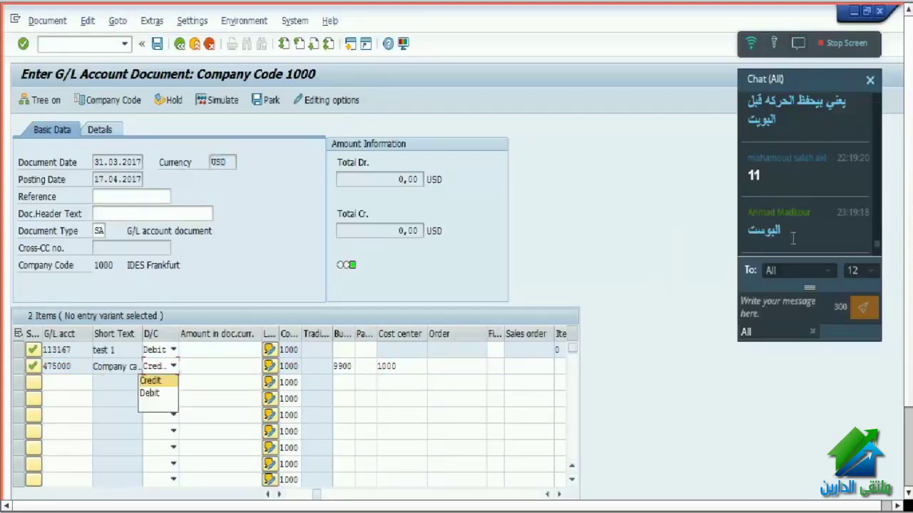
key("Return")
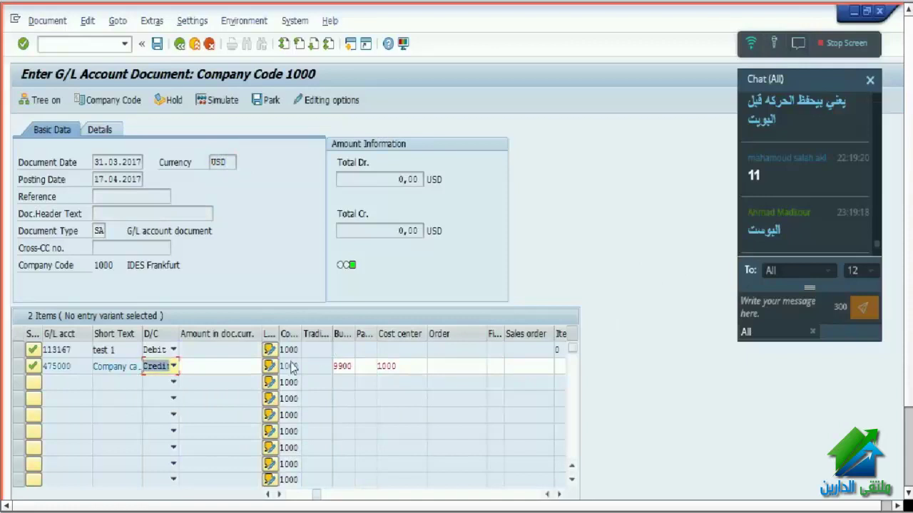
scroll(291, 363, "down", 2)
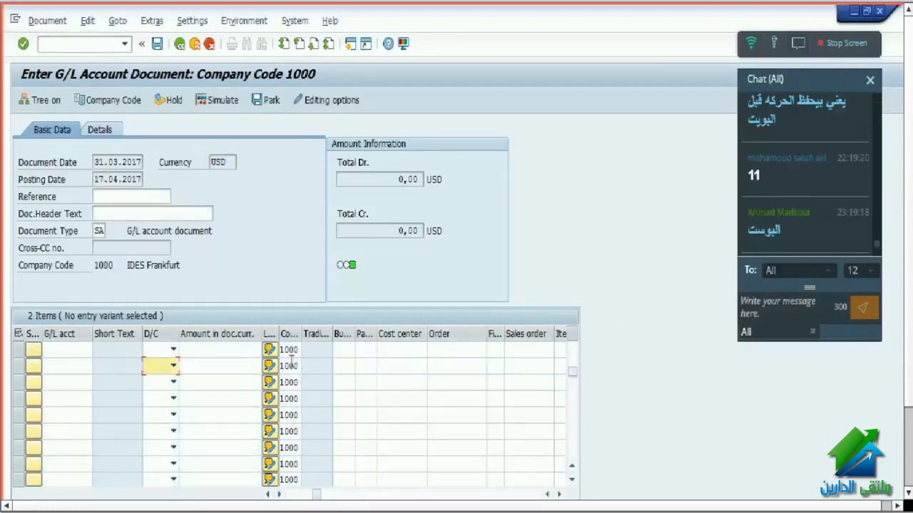
left_click(173, 366)
left_click(226, 269)
double_click(234, 163)
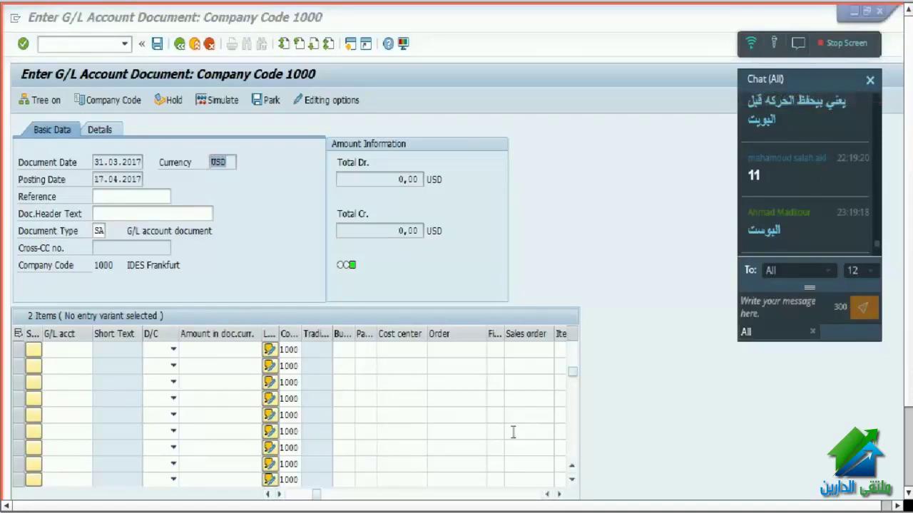
- Switch to the Change G/L Account Centrally window
mouse_move(367, 509)
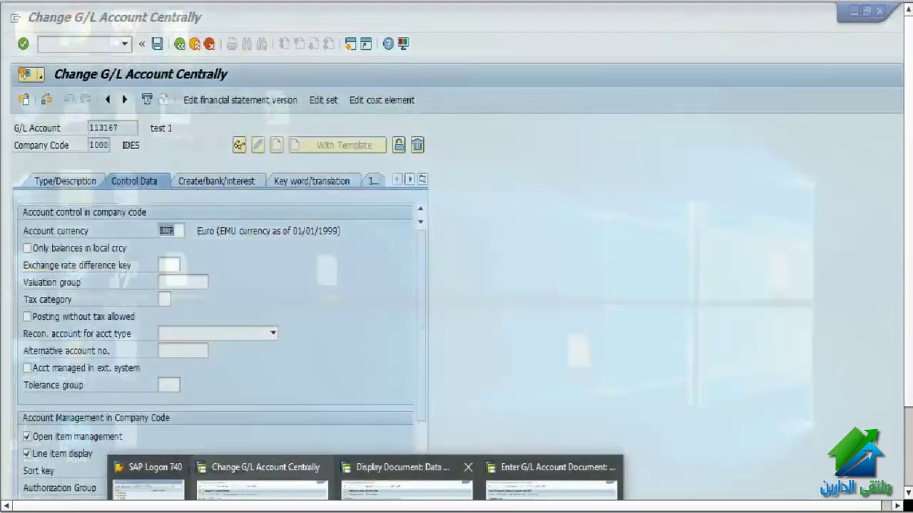
mouse_move(403, 485)
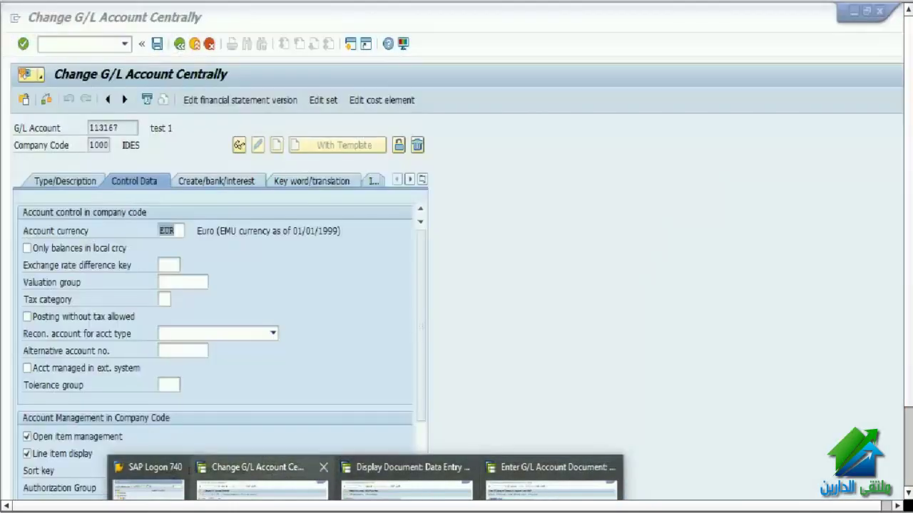
left_click(265, 474)
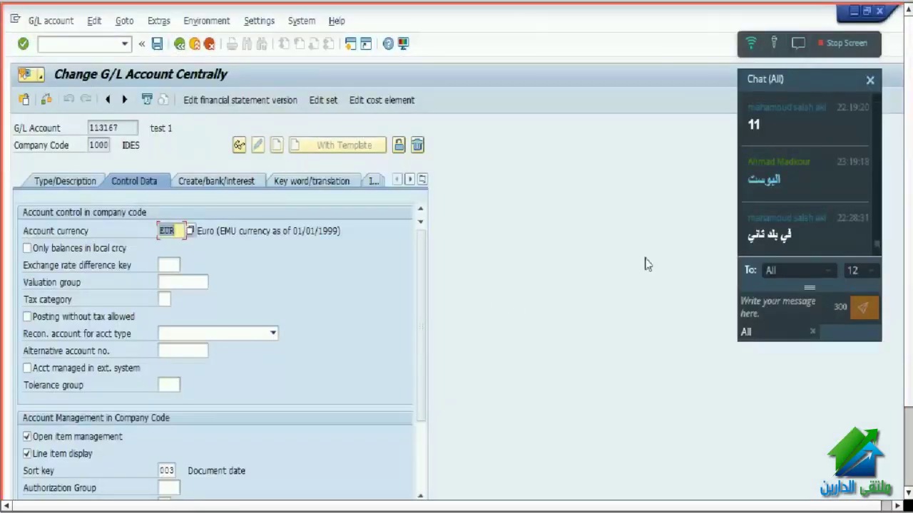
scroll(751, 242, "down", 1)
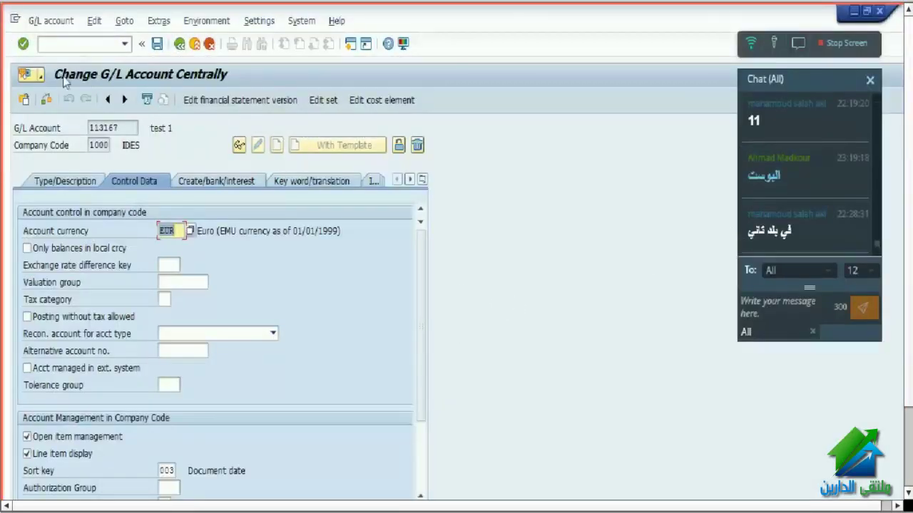
- Restart the G/L account master transaction, display account 113167, and bring up the account number search
left_click(69, 44)
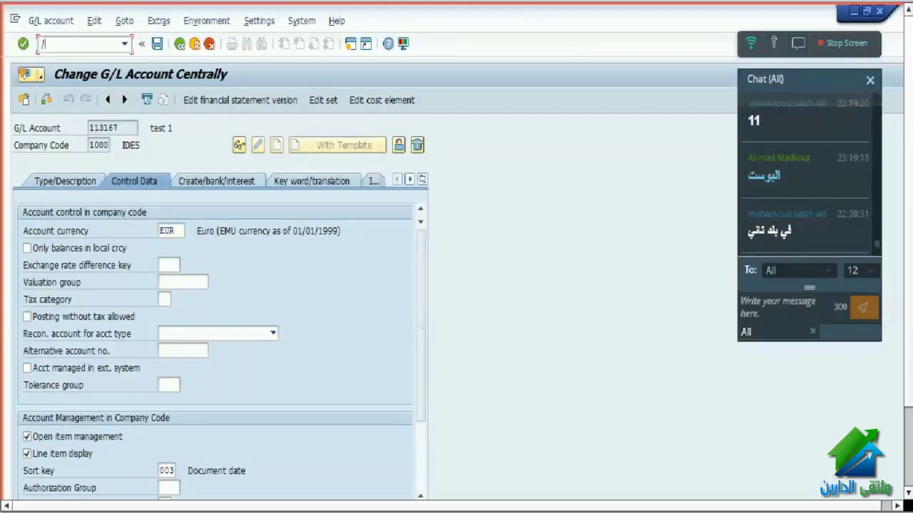
type("/n")
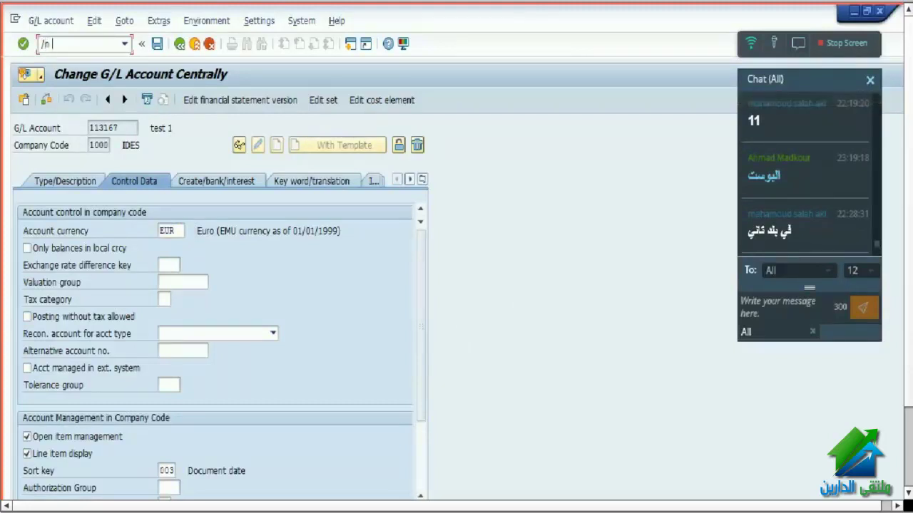
type(" fb5")
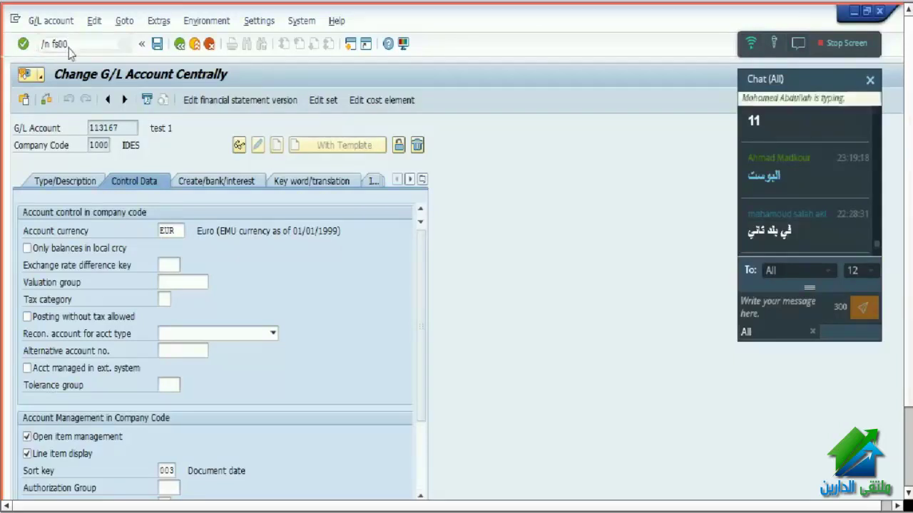
key("Return")
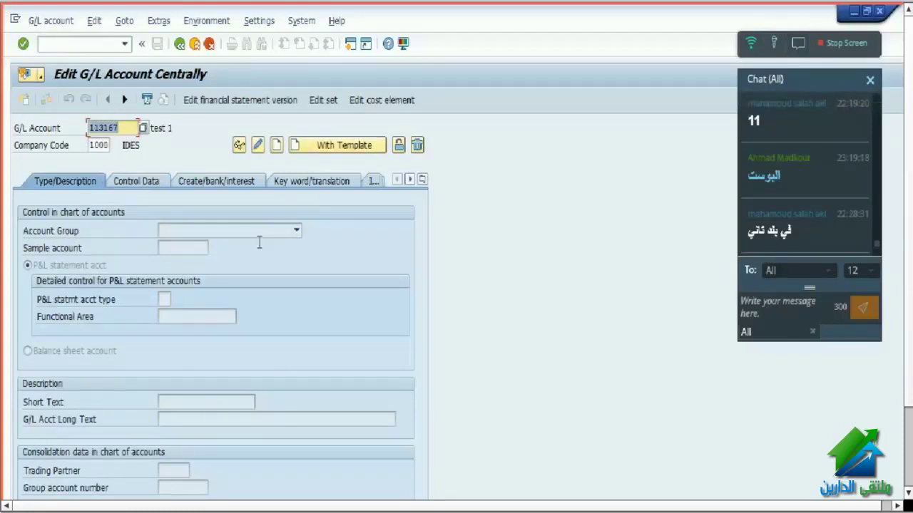
left_click(163, 173)
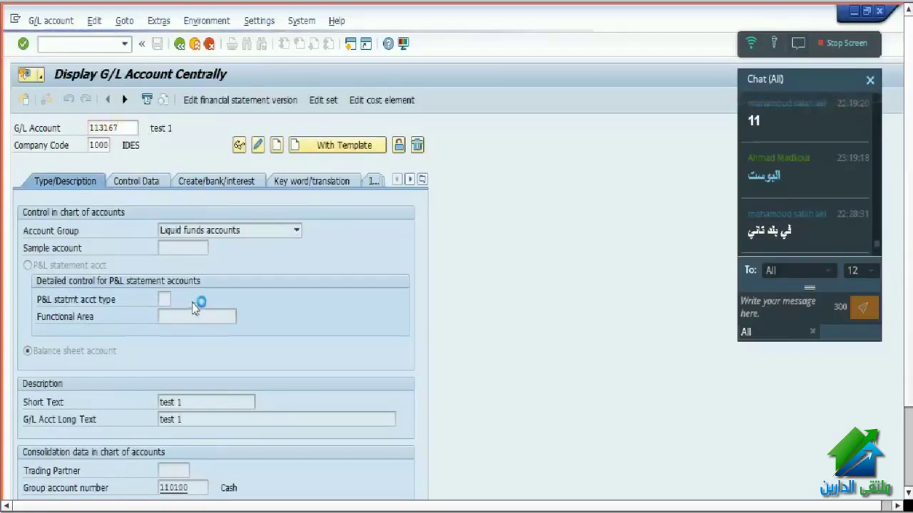
key("F4")
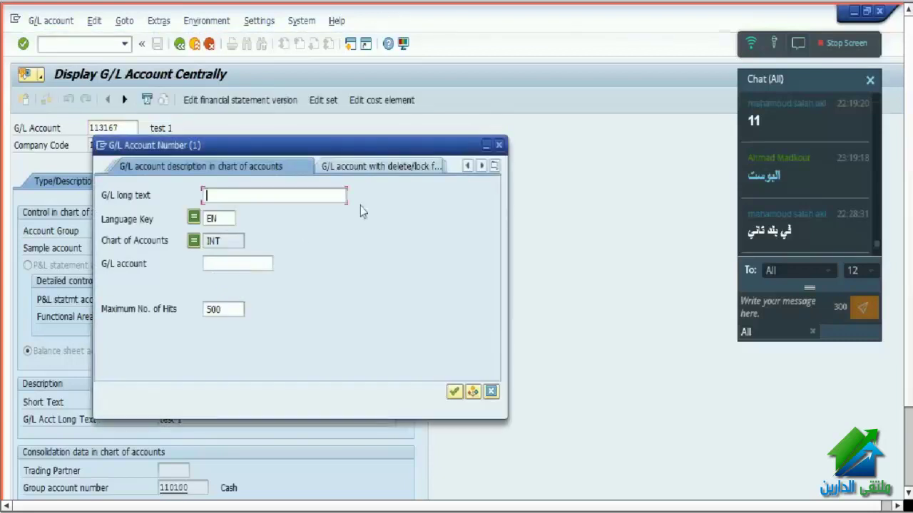
- Search G/L accounts by number within company code 1000
left_click(495, 166)
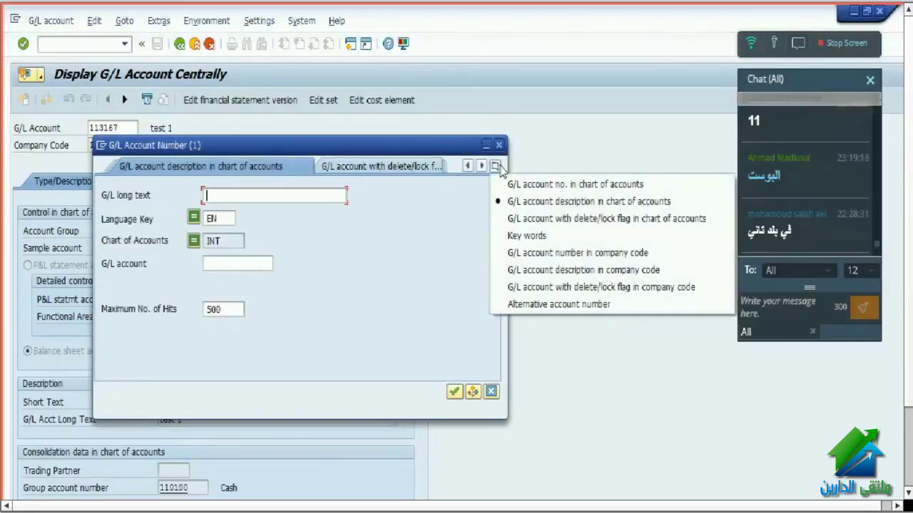
left_click(520, 253)
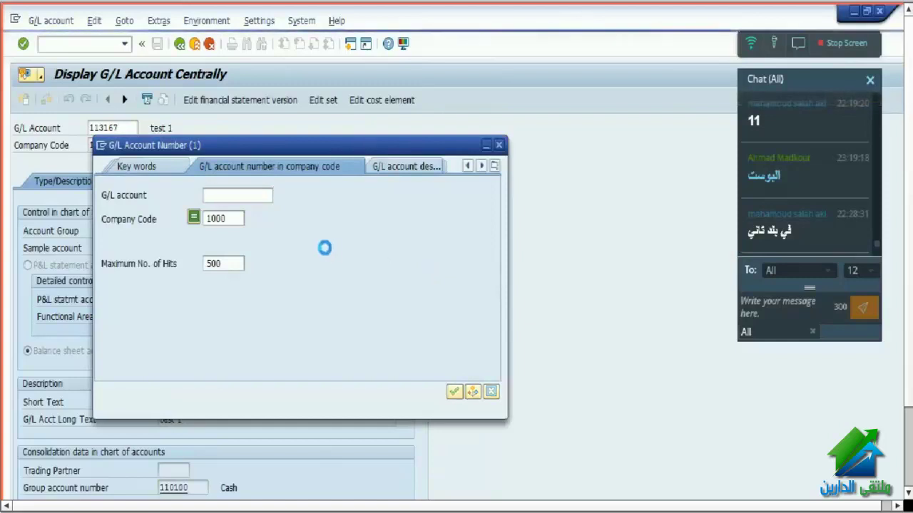
key("Return")
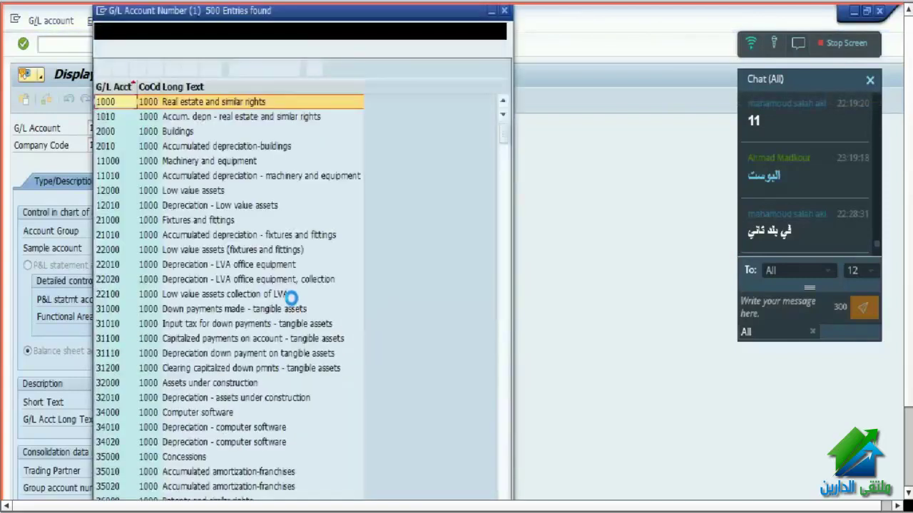
scroll(284, 323, "down", 15)
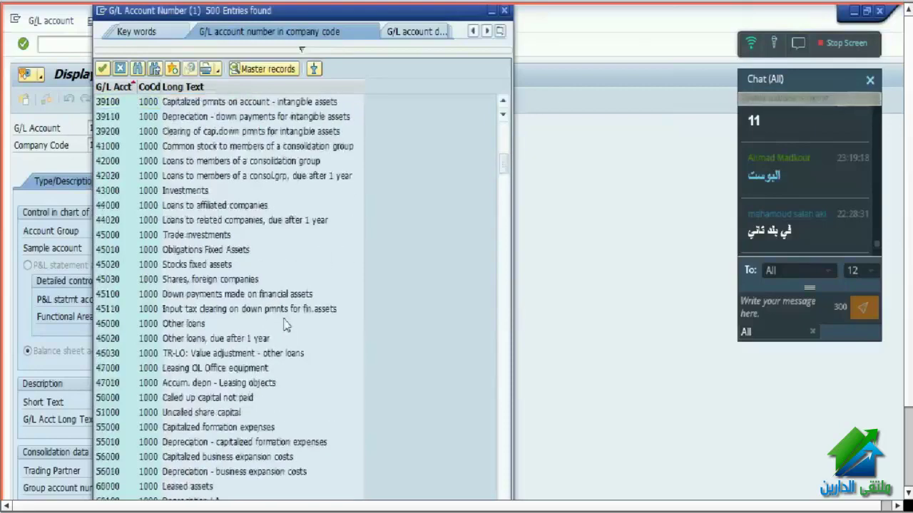
left_click(276, 73)
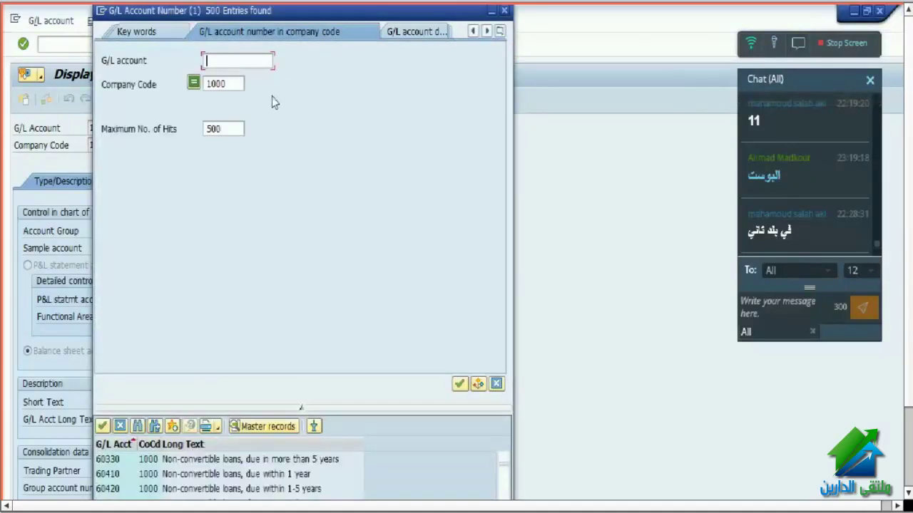
- Narrow the search to accounts matching *113* and choose account 113152
type("11")
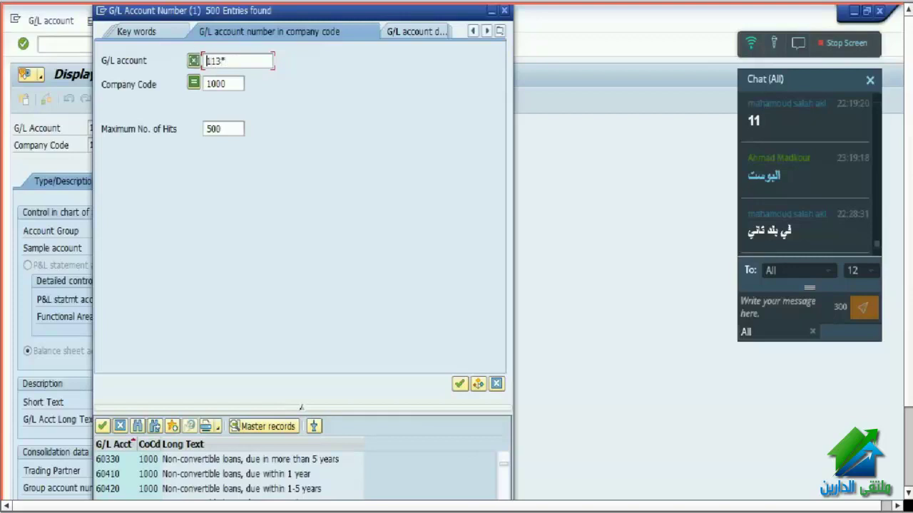
type("3*")
key("Home")
type("*")
key("Return")
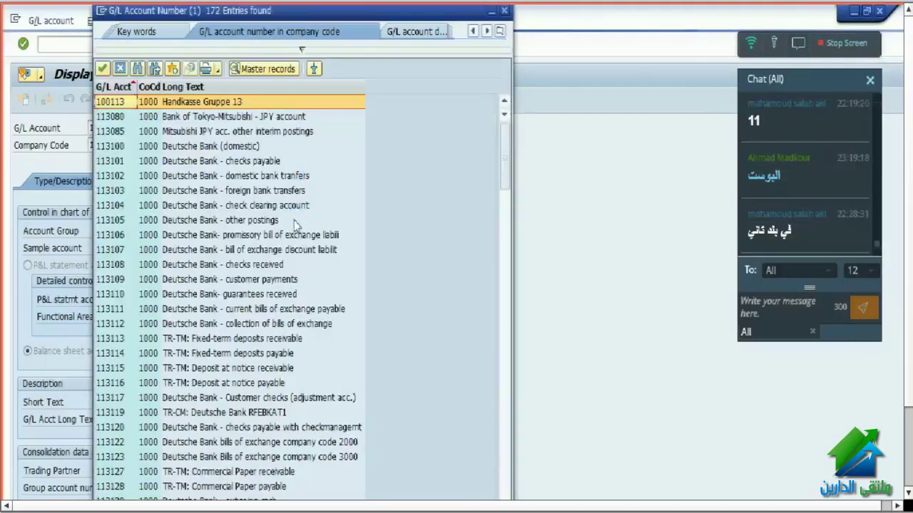
scroll(257, 304, "down", 4)
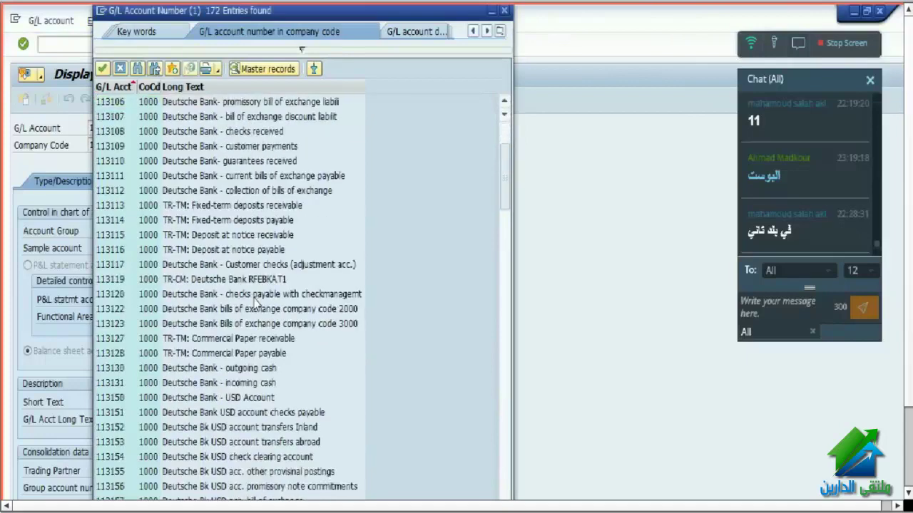
scroll(254, 318, "down", 4)
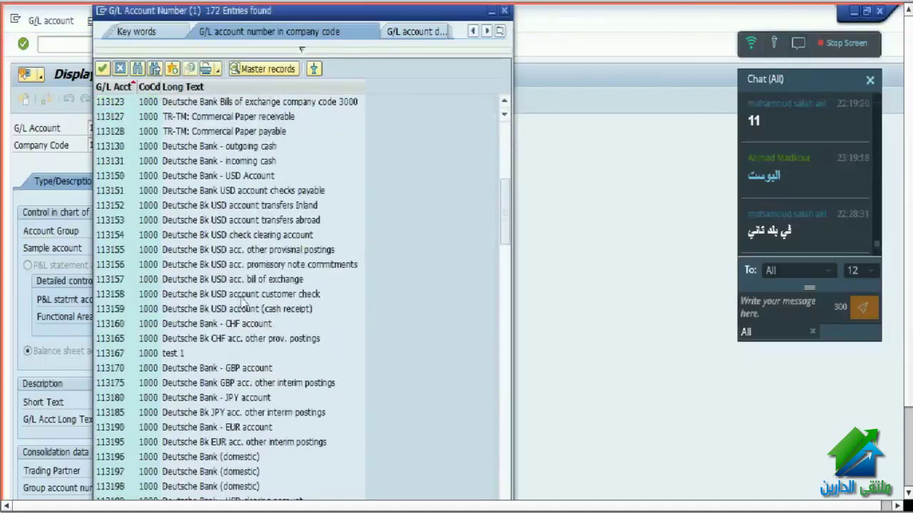
left_click(192, 206)
double_click(193, 205)
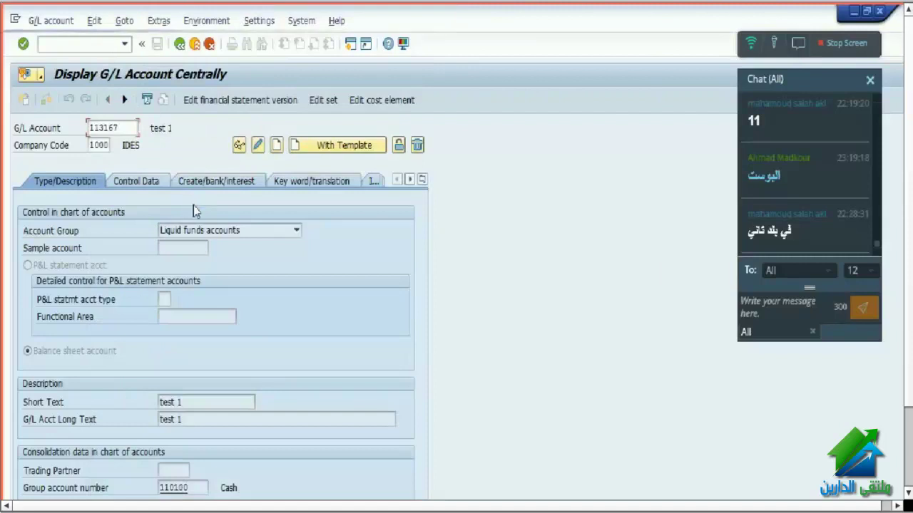
- Load account 113152, check its USD account currency under Control Data, and return to the FB50 window
key("Return")
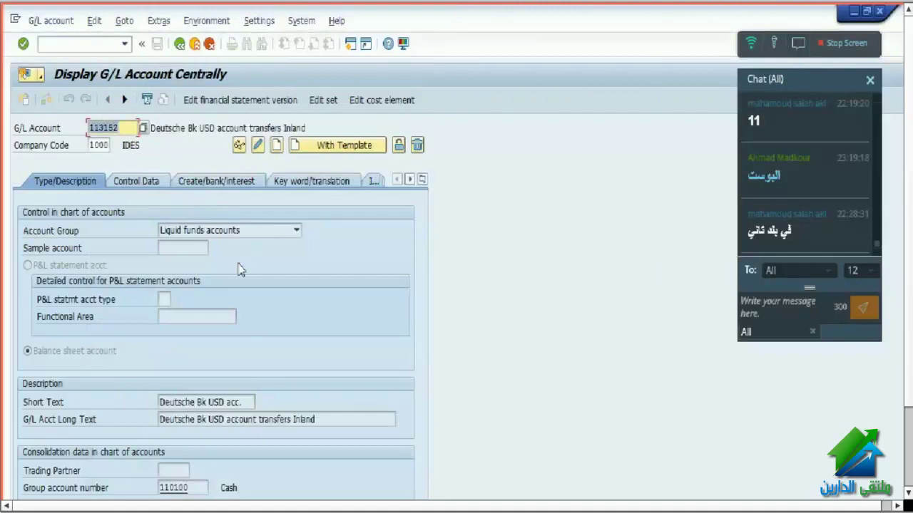
left_click(136, 181)
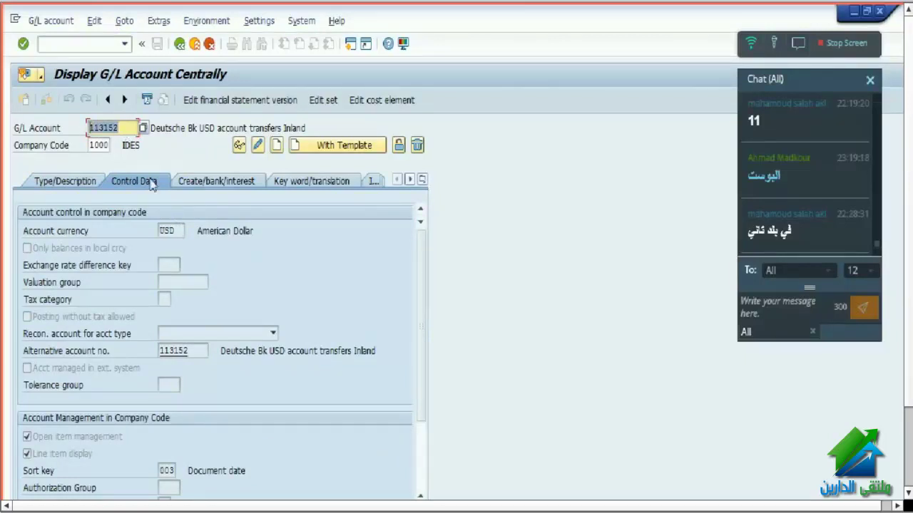
left_click(177, 231)
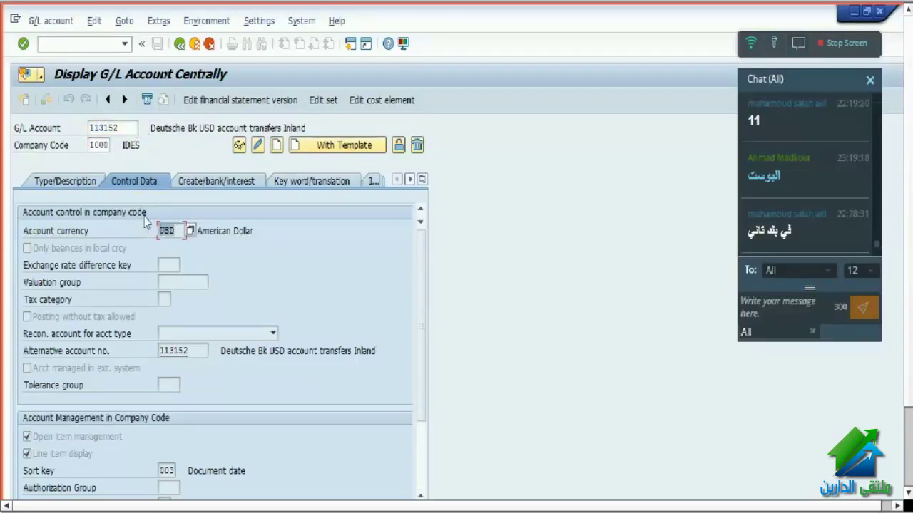
left_click(134, 129)
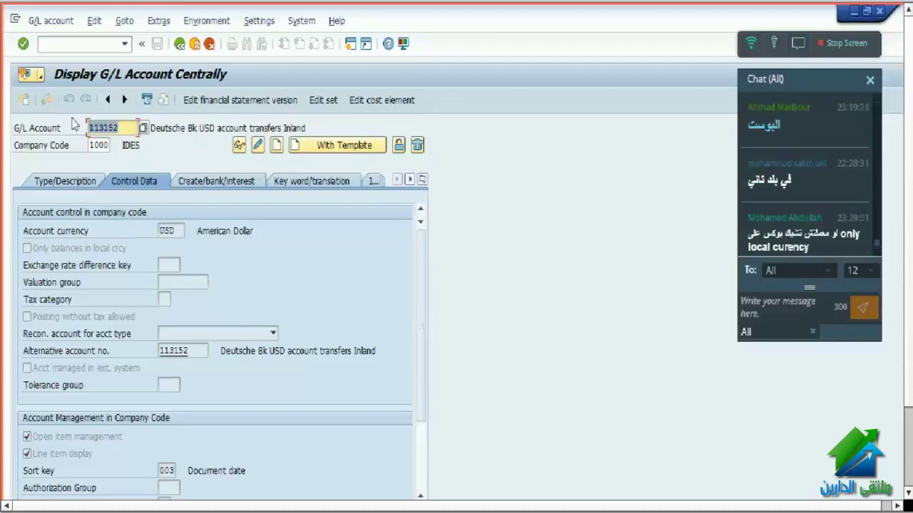
left_click(87, 127)
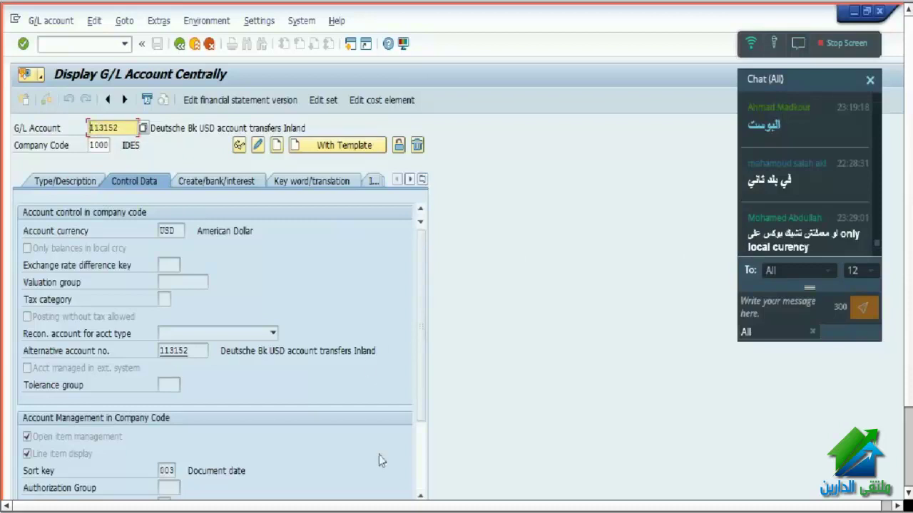
left_click(383, 510)
left_click(551, 478)
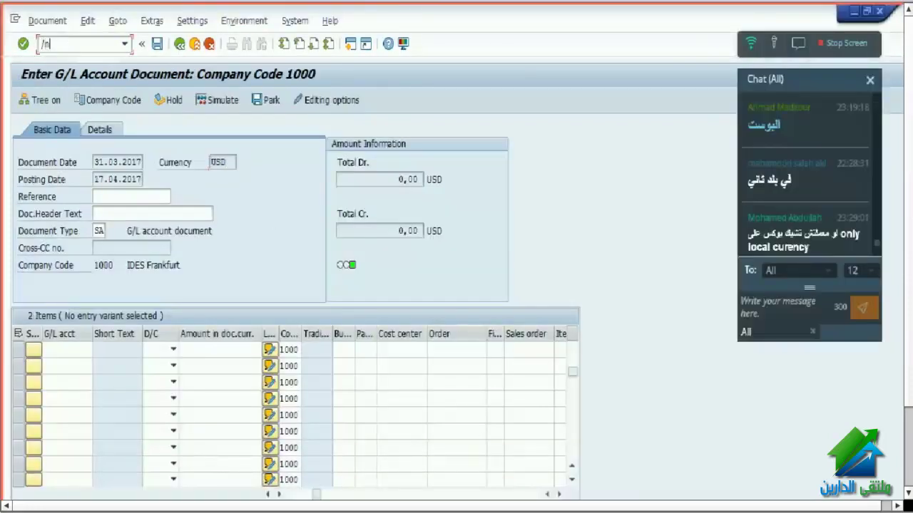
- Restart FB50 with a blank form, date 17042017, and line 1 debiting account 113152
left_click(71, 45)
type("/n fb50")
key("Return")
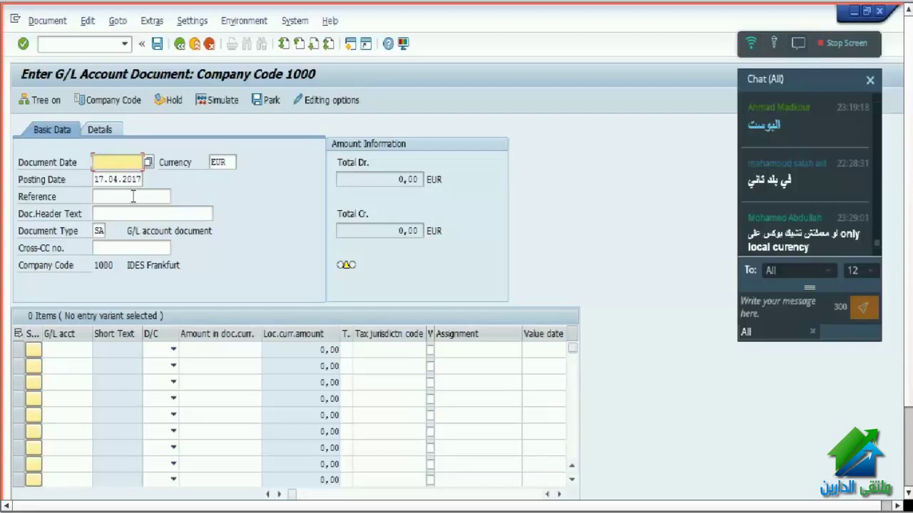
type("17042017")
left_click(81, 349)
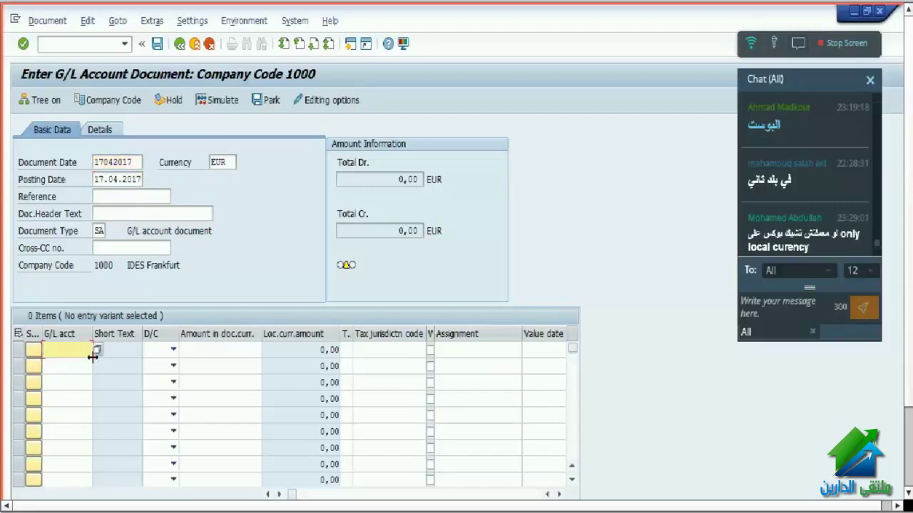
type("113152")
left_click(173, 349)
left_click(150, 376)
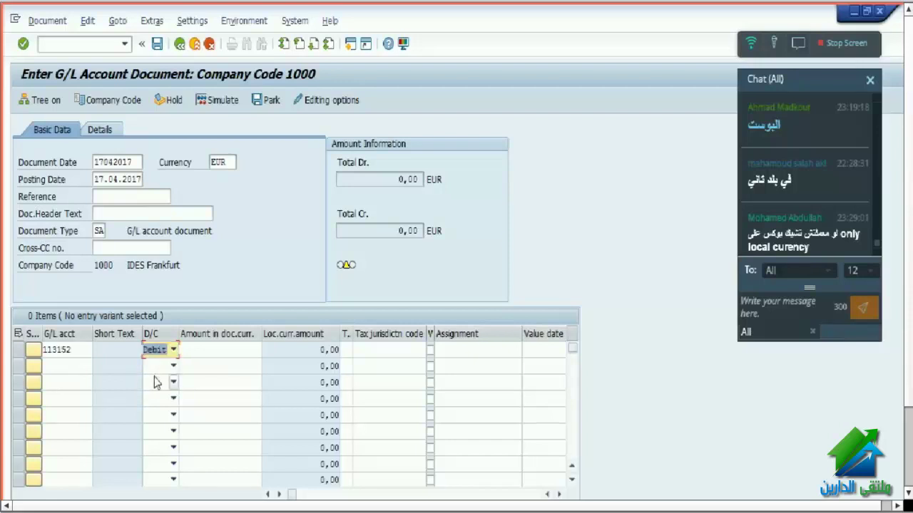
key("Return")
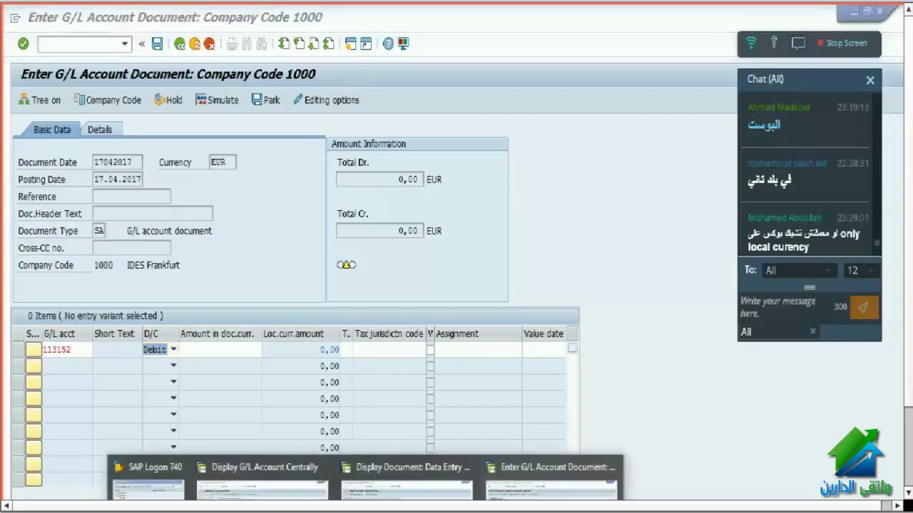
- Note the EUR document currency, then view account 113152's USD currency in the account display
double_click(227, 162)
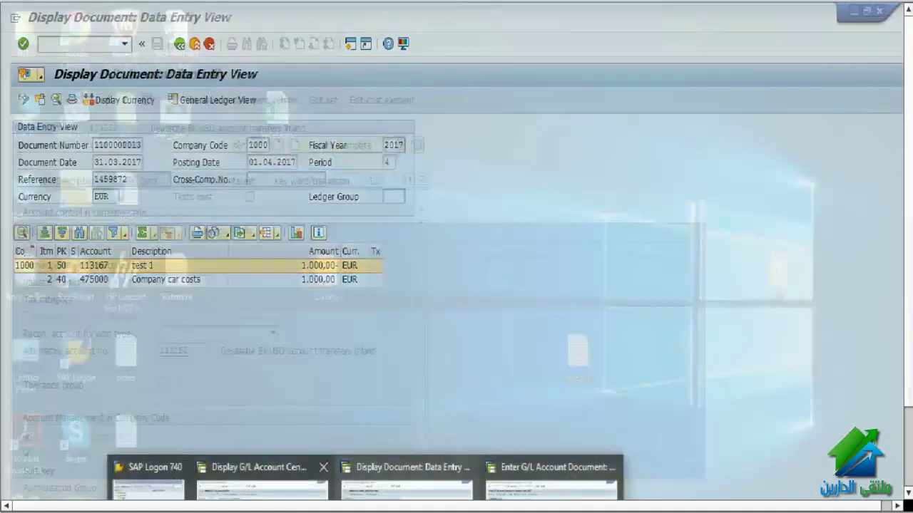
left_click(260, 485)
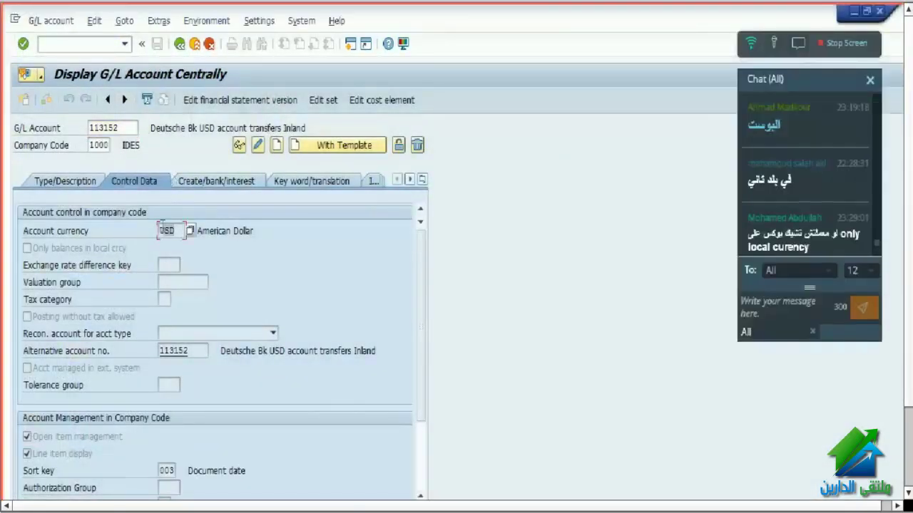
double_click(164, 230)
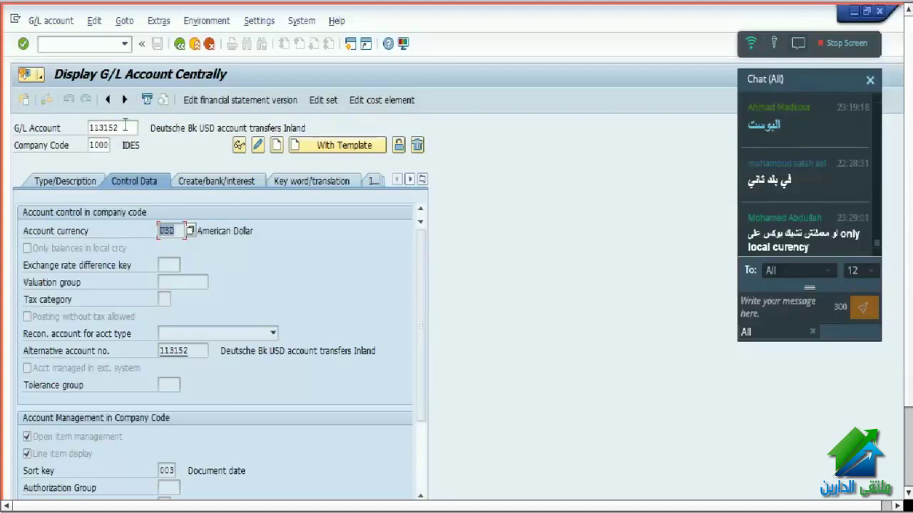
- Load account 113167 from the field history, check its EUR currency, and return to FB50
left_click_drag(137, 127, 63, 125)
key("Delete")
left_click(112, 154)
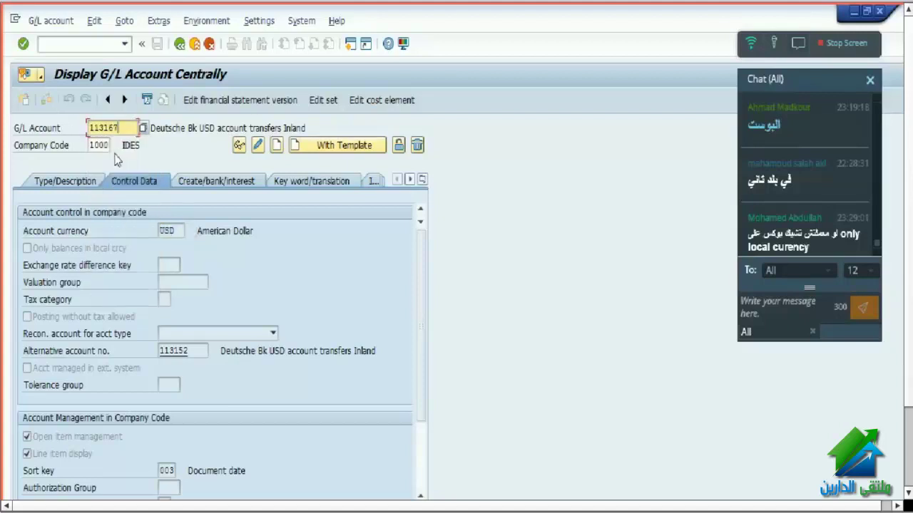
key("Return")
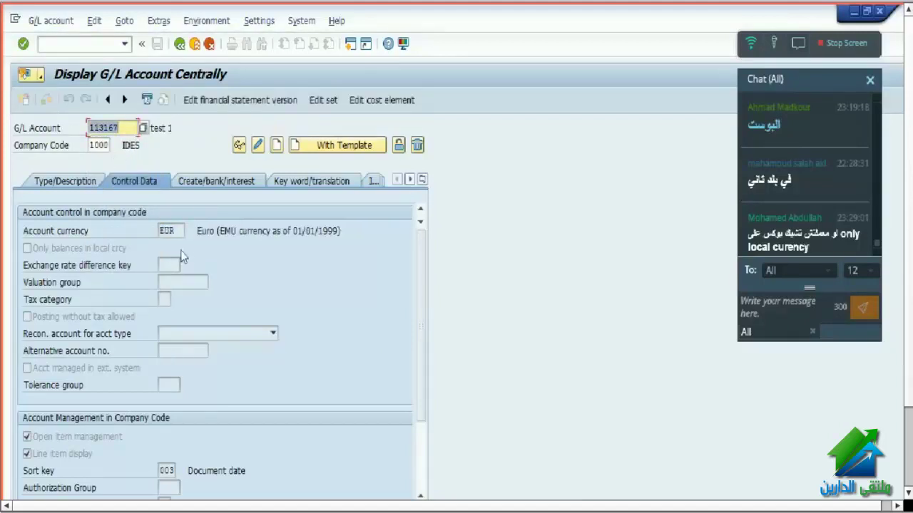
left_click(178, 232)
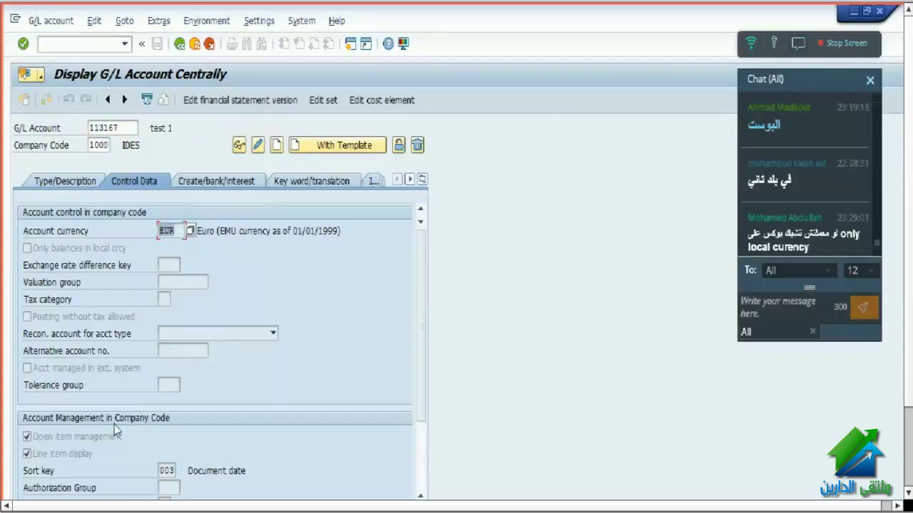
left_click(365, 510)
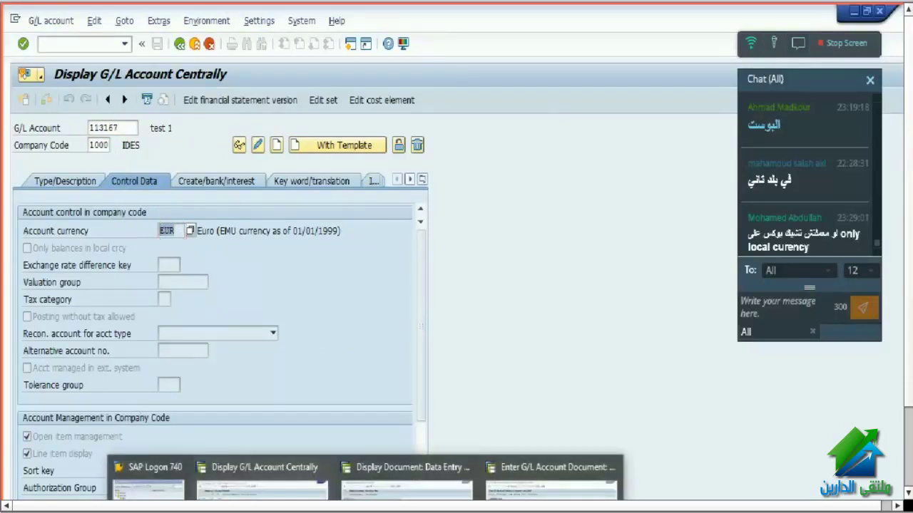
left_click(540, 467)
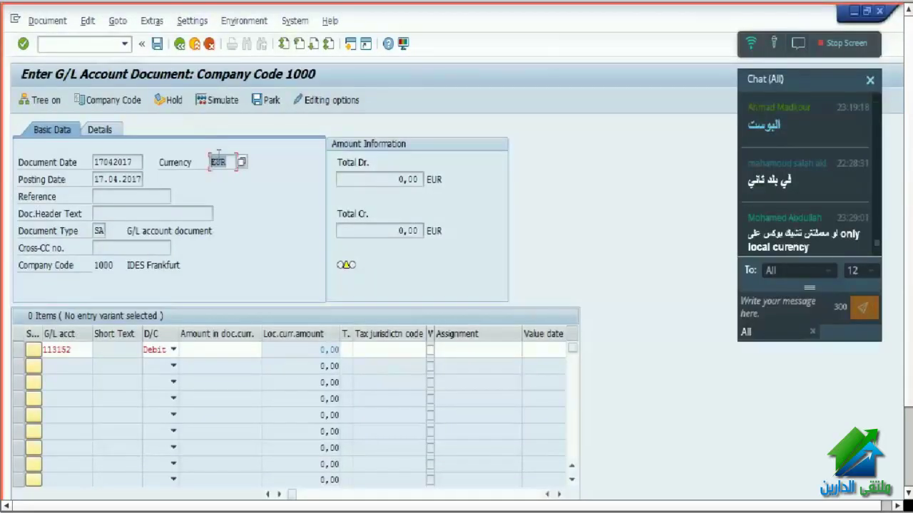
- Exit FB50 with /n to SAP Easy Access and collapse the Document Entry folder
left_click(108, 46)
type("/n")
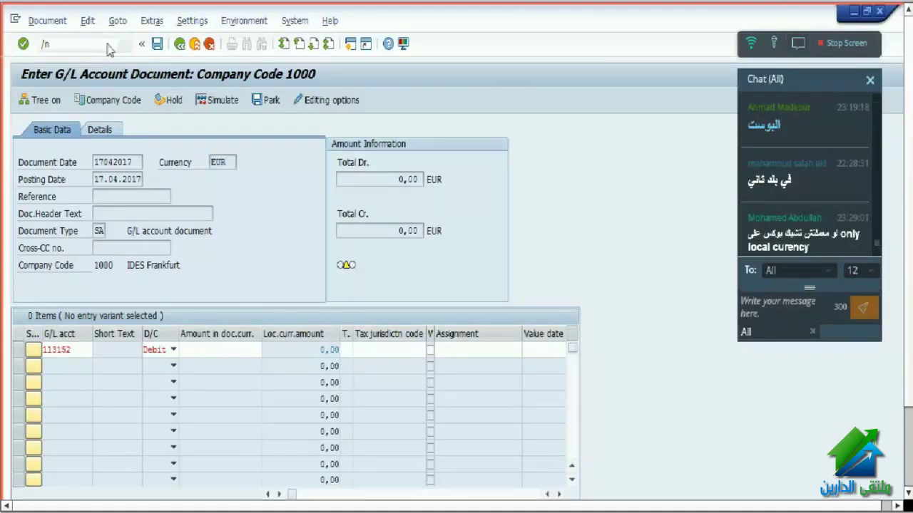
key("Return")
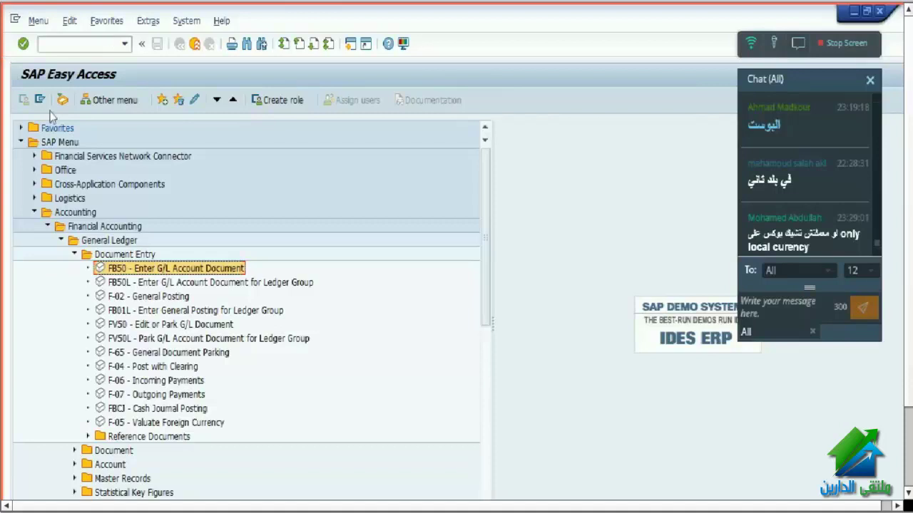
left_click(142, 284)
left_click(154, 274)
key("Left")
key("Left")
key("Left")
key("Left")
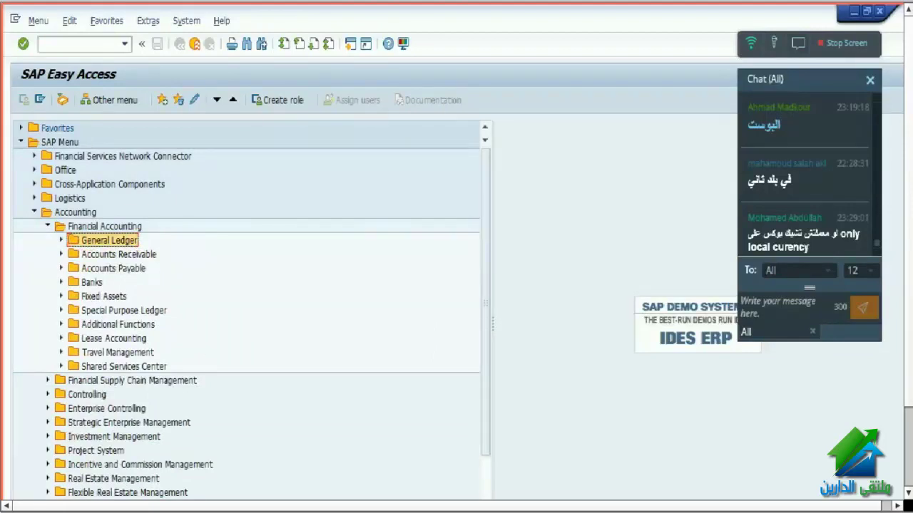
mouse_move(402, 476)
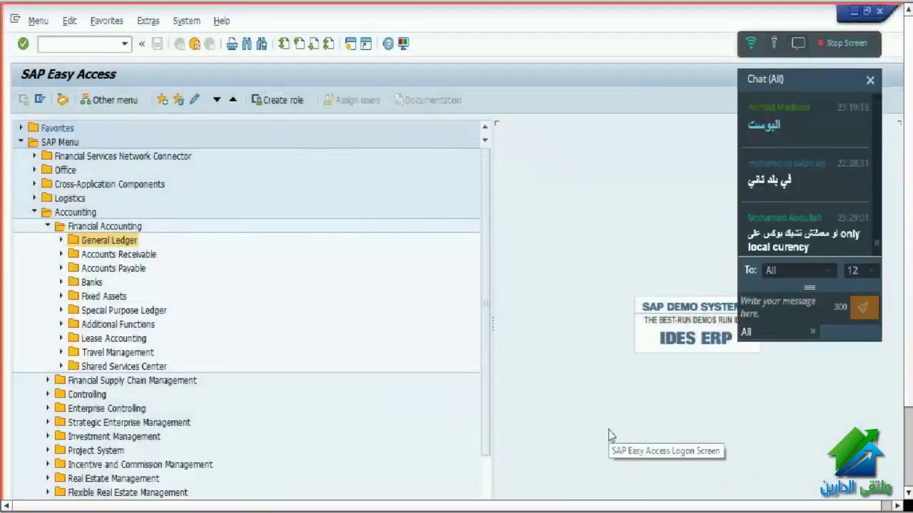
- Stop the SAP screen share and advance past the Cost Element and General Ledger slides to Transaction Processing
left_click(838, 45)
key("Return")
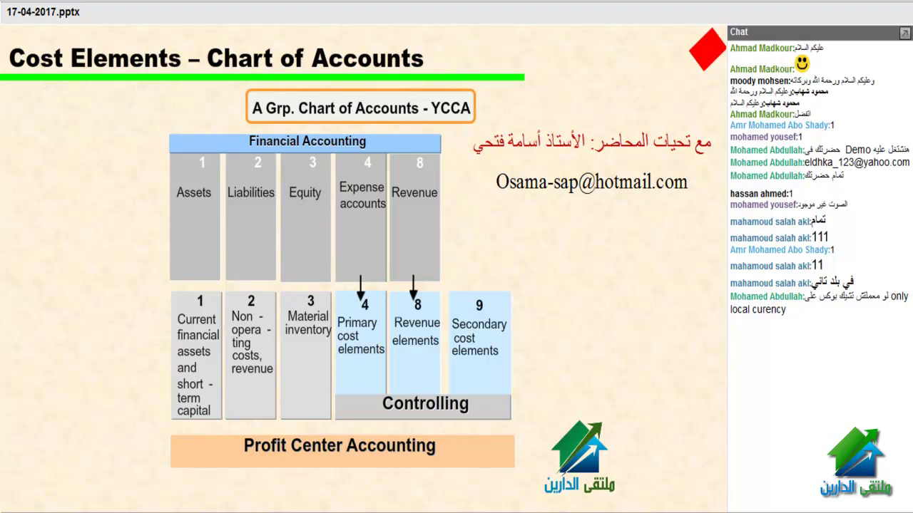
key("Right")
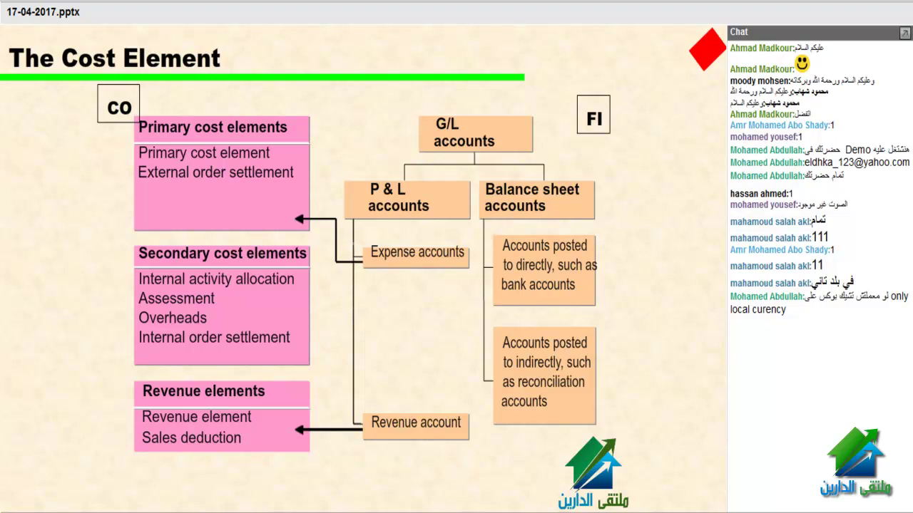
key("Right")
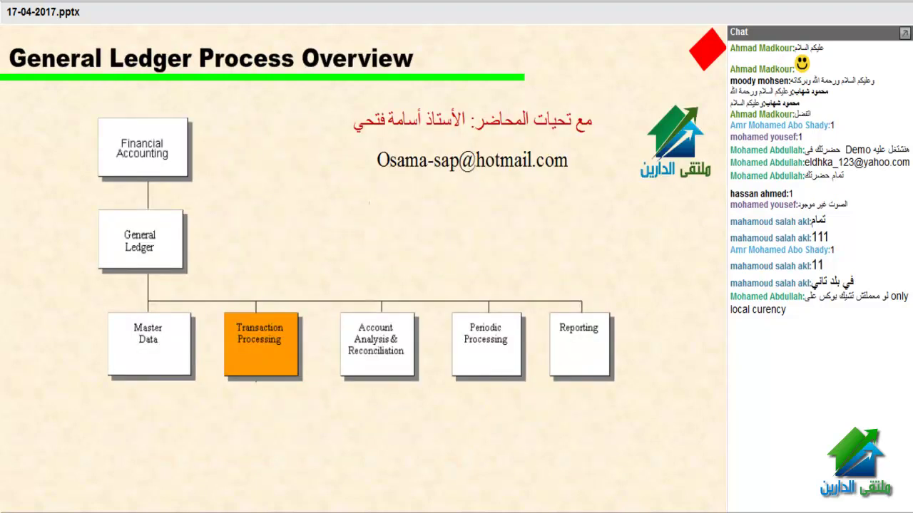
key("Right")
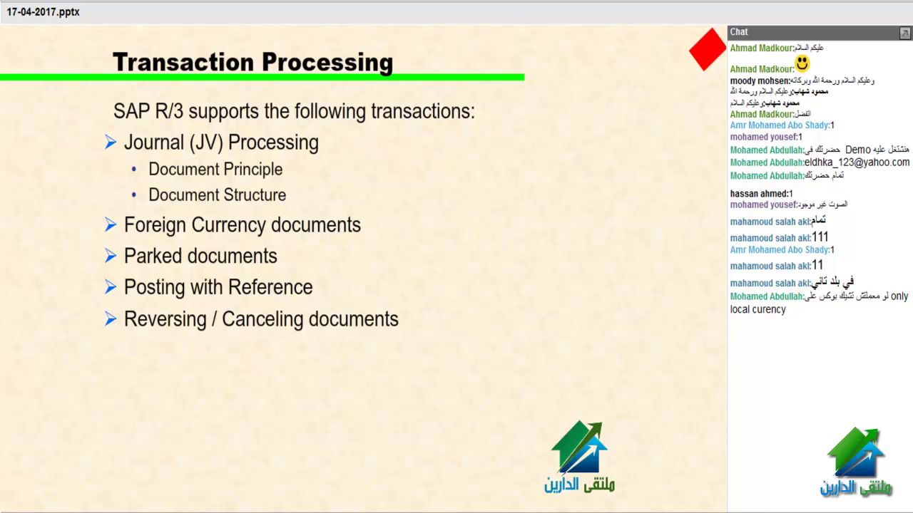
- Draw pen marks beside the Foreign Currency documents and Posting with Reference bullets, circling the latter
left_click_drag(384, 226, 420, 223)
left_click_drag(333, 290, 377, 280)
mouse_move(450, 272)
left_mouse_down()
mouse_move(437, 270)
mouse_move(430, 285)
mouse_move(451, 268)
left_mouse_up()
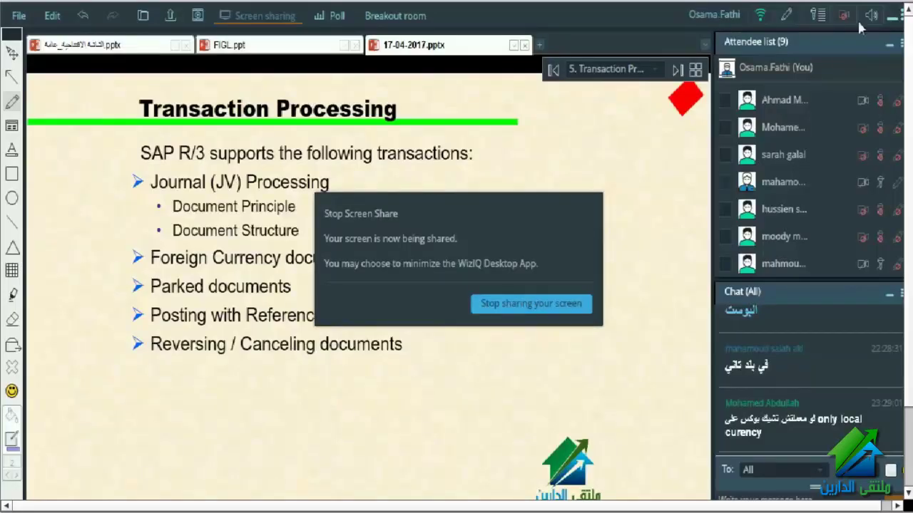
left_click(890, 19)
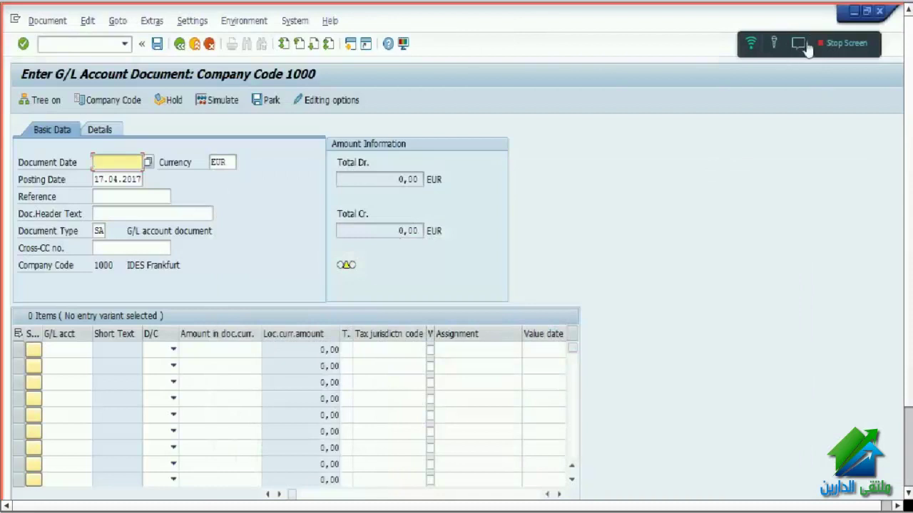
left_click(798, 44)
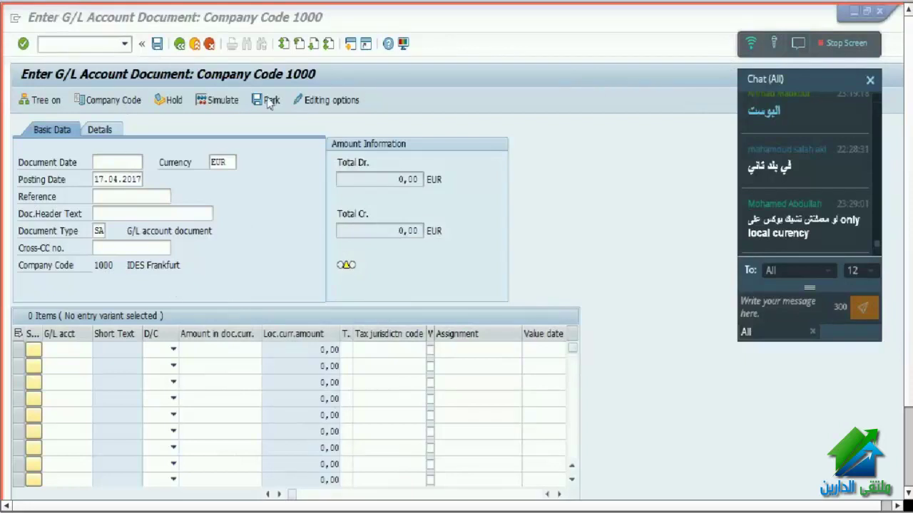
left_click(464, 147)
left_click(152, 21)
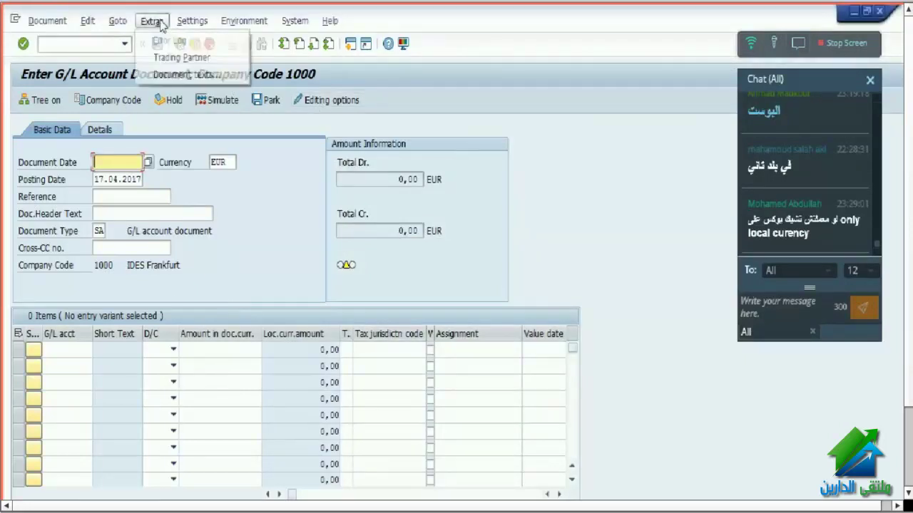
left_click(118, 23)
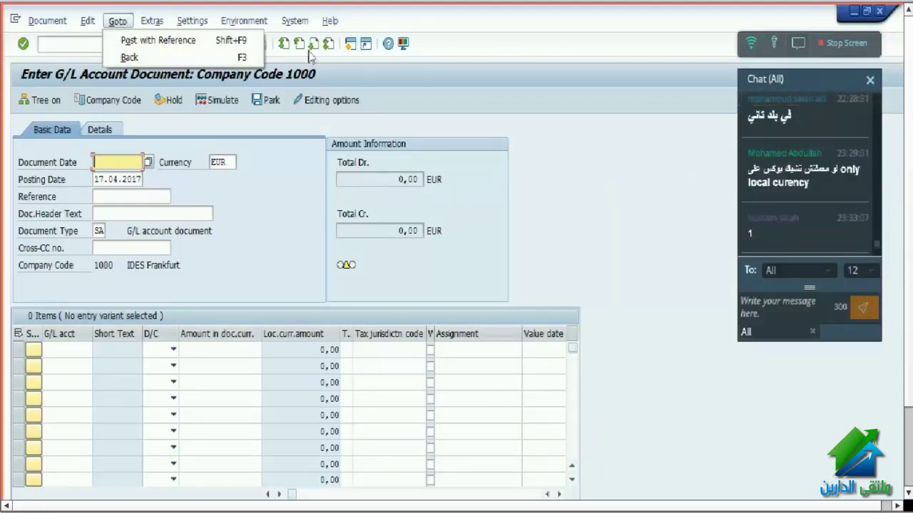
left_click(176, 21)
mouse_move(120, 23)
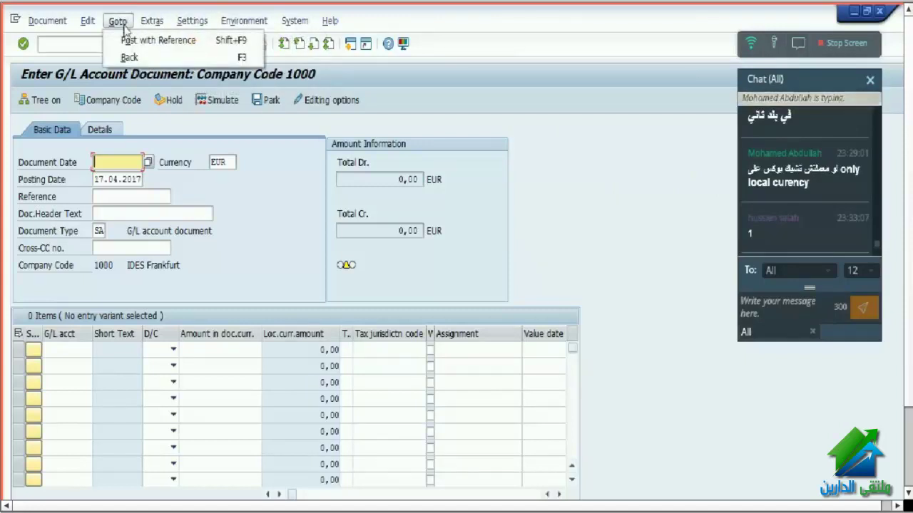
left_click(88, 45)
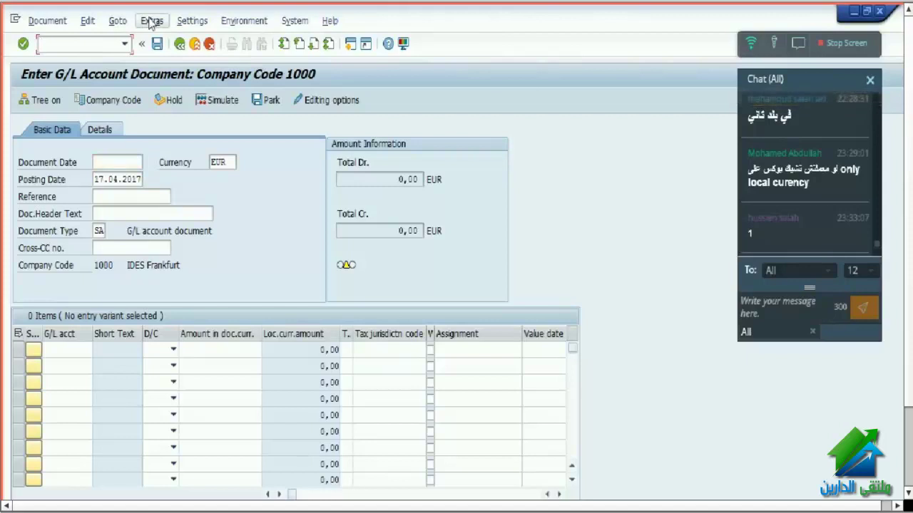
- Start Post with Reference, enabling Enter G/L account items, Display line items and Copy texts
left_click(119, 21)
left_click(143, 38)
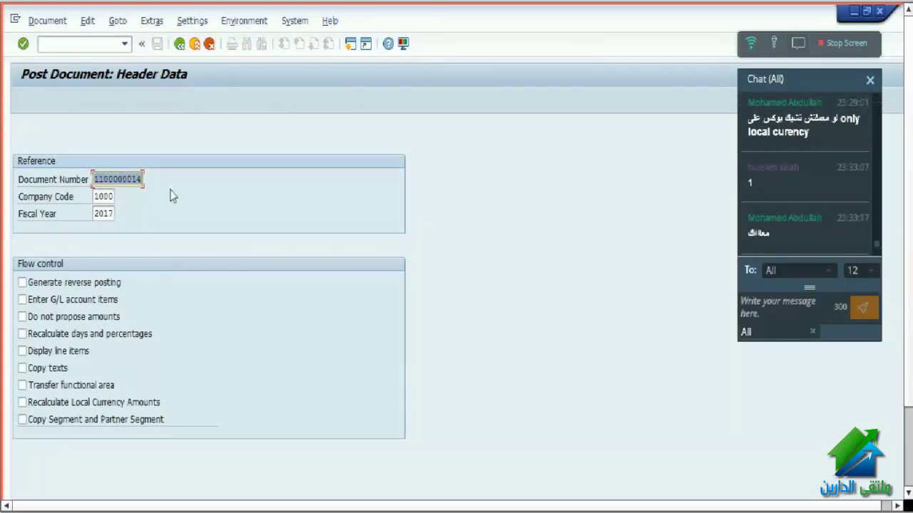
left_click(37, 300)
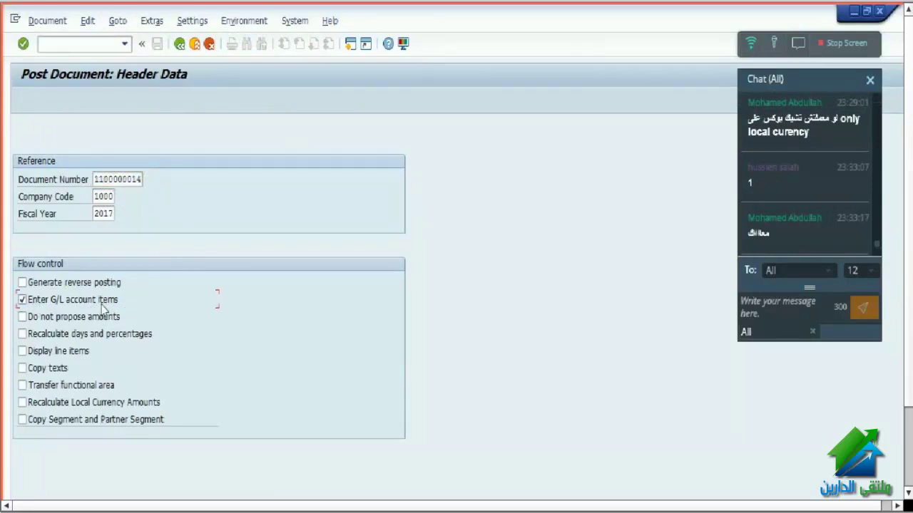
left_click(56, 352)
left_click(52, 370)
key("Return")
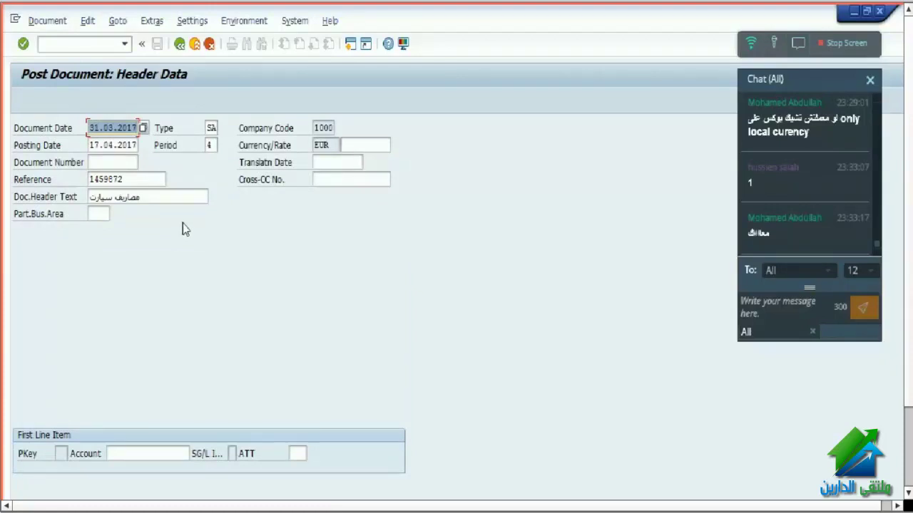
key("Return")
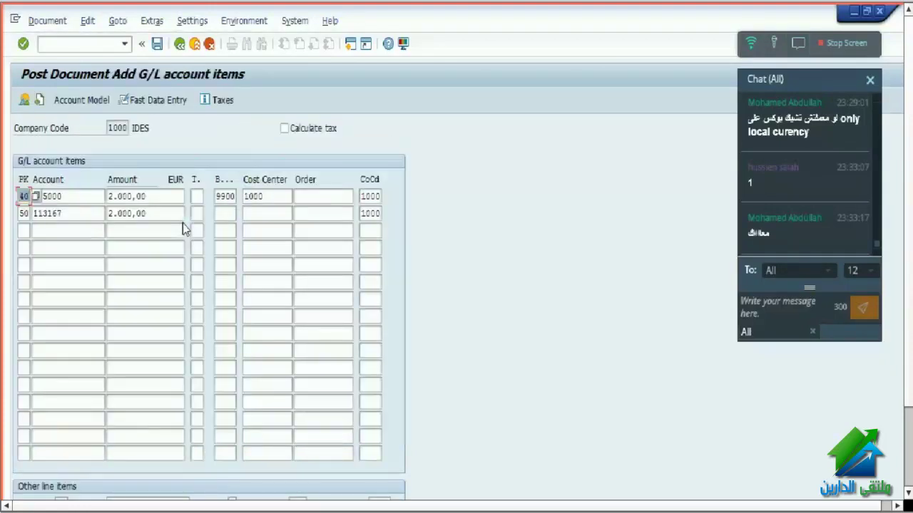
key("Return")
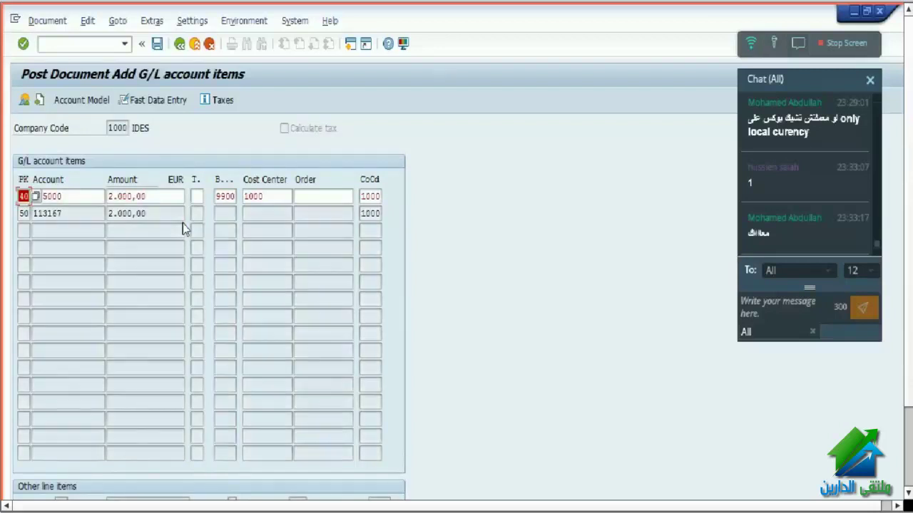
key("Return")
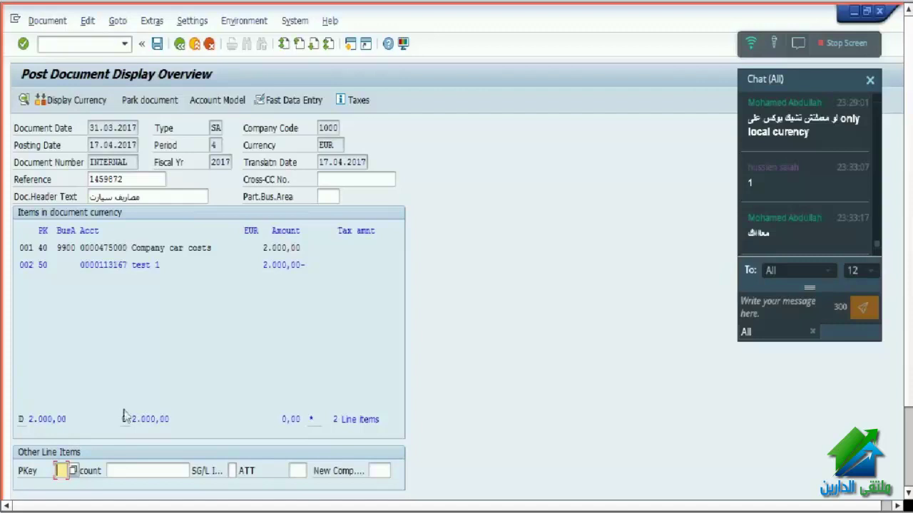
double_click(138, 266)
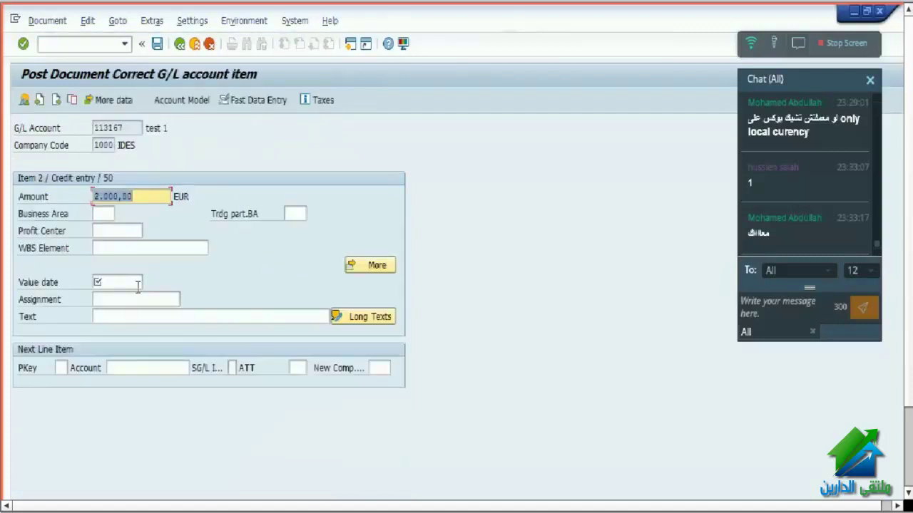
left_click(131, 132)
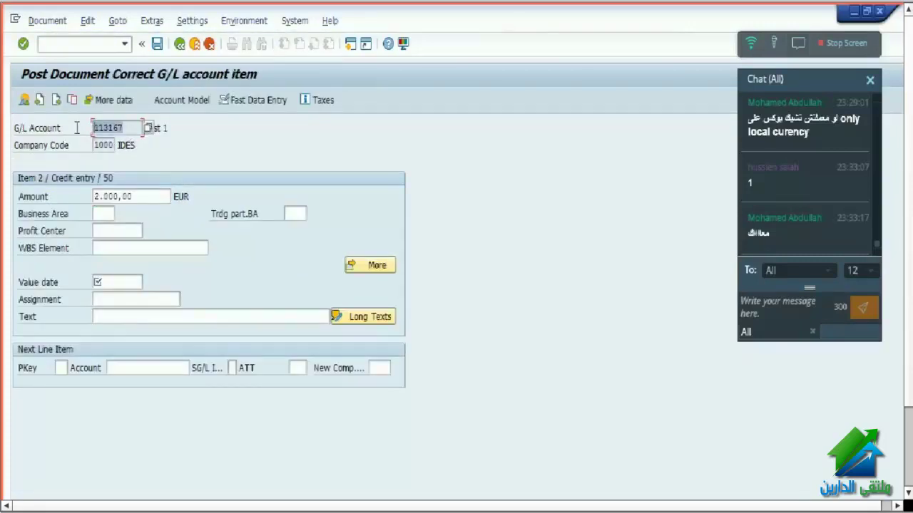
left_click(114, 282)
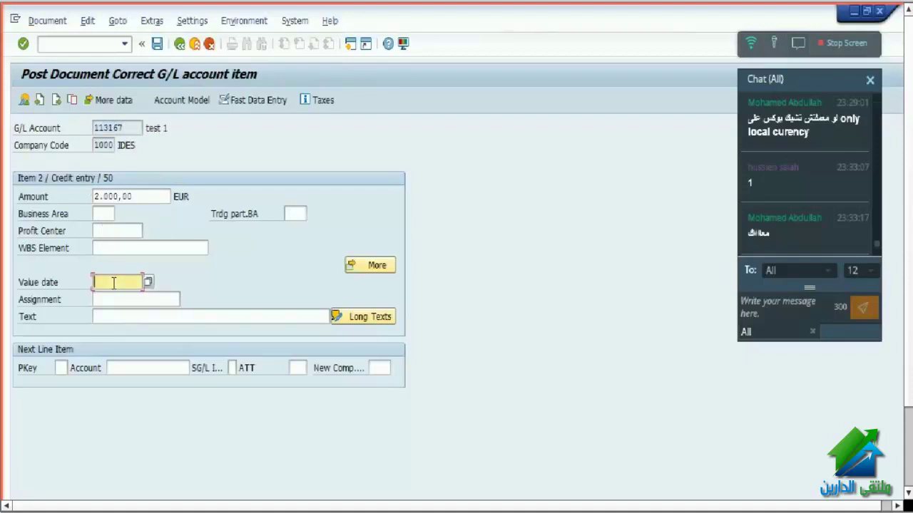
type("01.05.")
type("2017")
key("Return")
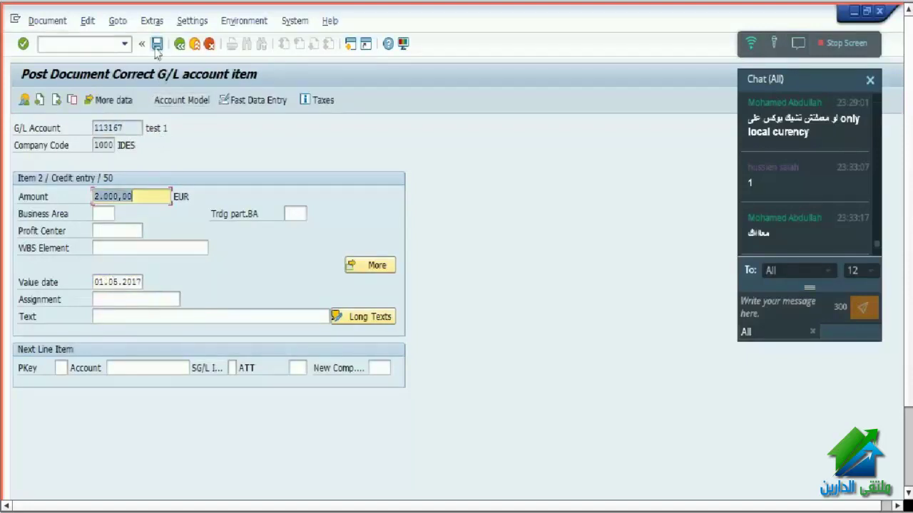
left_click(157, 43)
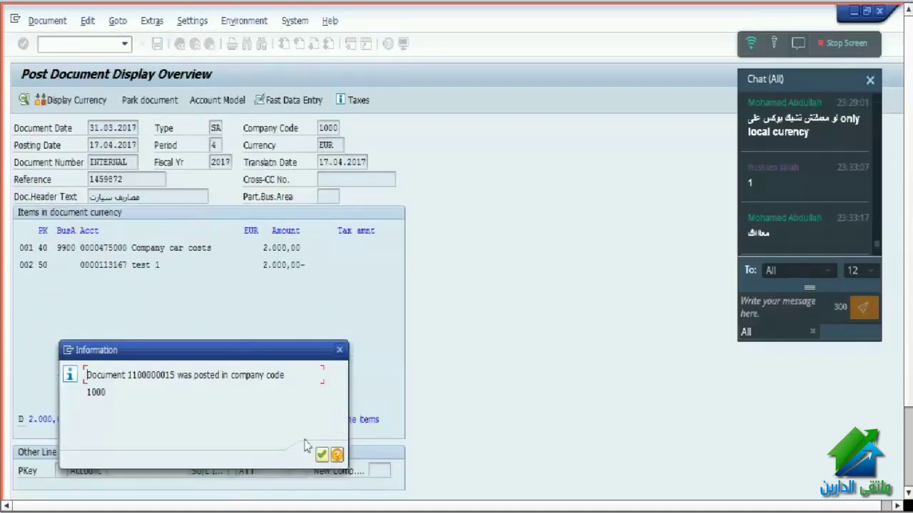
left_click(321, 454)
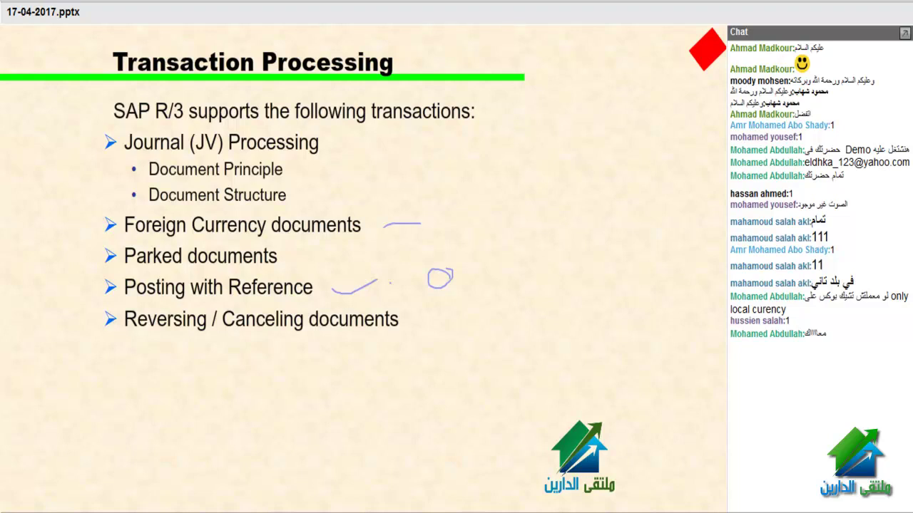
- On the Activity Flow slide, circle the three posting boxes, Simulate and the incomplete-document box
key("Right")
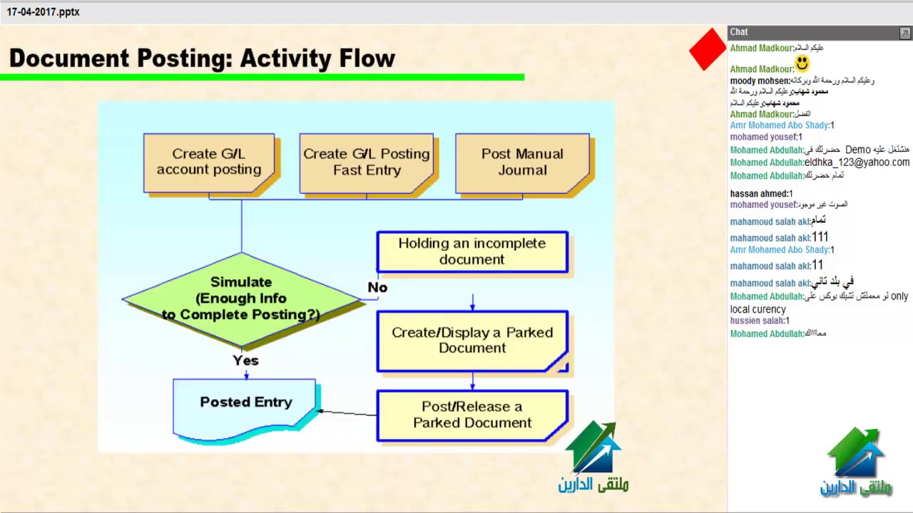
mouse_move(259, 146)
left_mouse_down()
mouse_move(204, 130)
mouse_move(139, 157)
mouse_move(192, 210)
mouse_move(276, 194)
mouse_move(268, 138)
left_mouse_up()
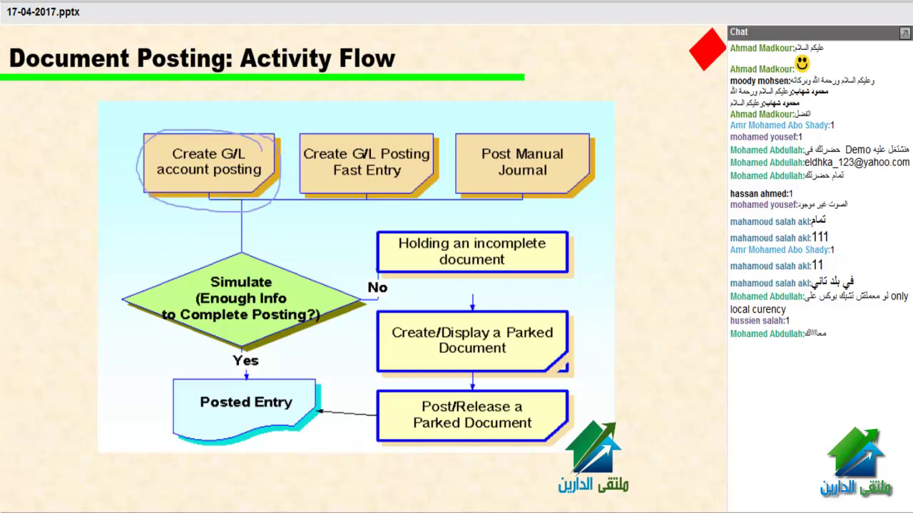
mouse_move(419, 182)
left_mouse_down()
mouse_move(308, 184)
mouse_move(299, 128)
mouse_move(412, 148)
left_mouse_up()
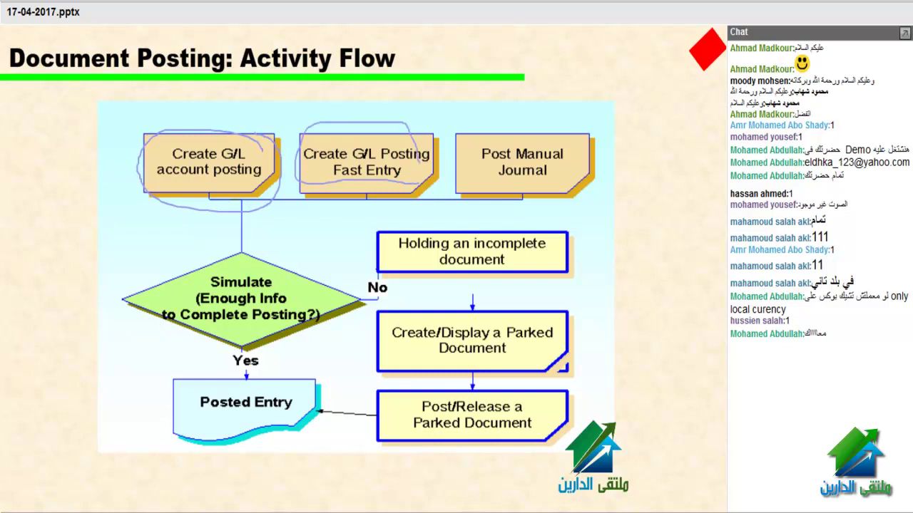
mouse_move(614, 150)
left_mouse_down()
mouse_move(476, 132)
mouse_move(474, 187)
mouse_move(574, 189)
mouse_move(603, 158)
left_mouse_up()
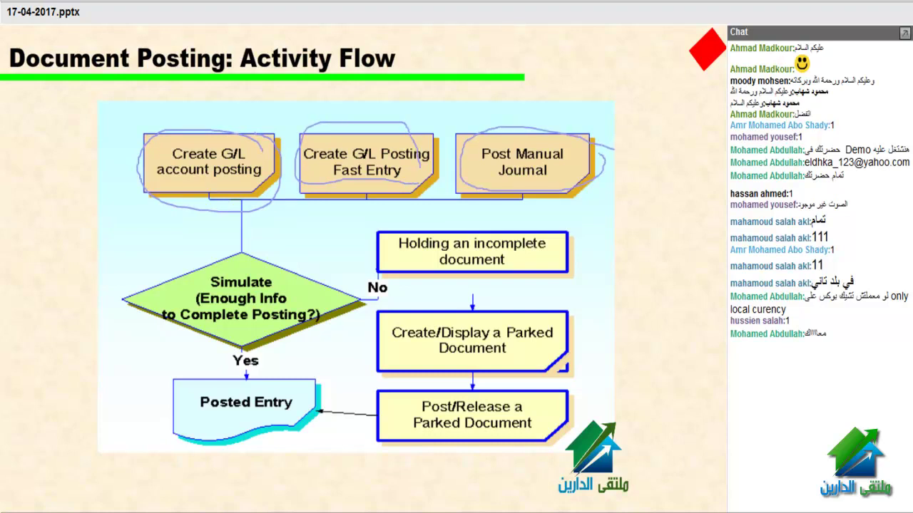
mouse_move(279, 261)
left_mouse_down()
mouse_move(224, 262)
mouse_move(151, 290)
mouse_move(158, 332)
mouse_move(292, 350)
mouse_move(340, 295)
mouse_move(334, 284)
left_mouse_up()
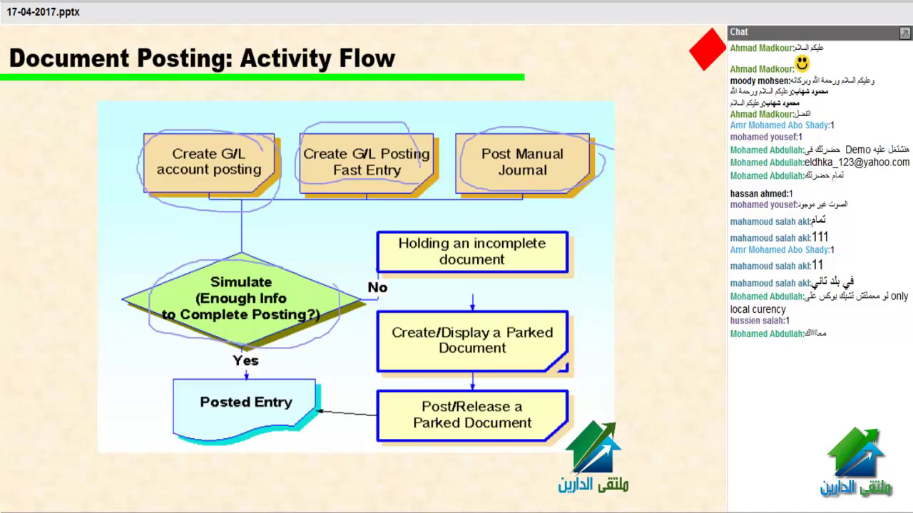
left_click_drag(567, 243, 649, 251)
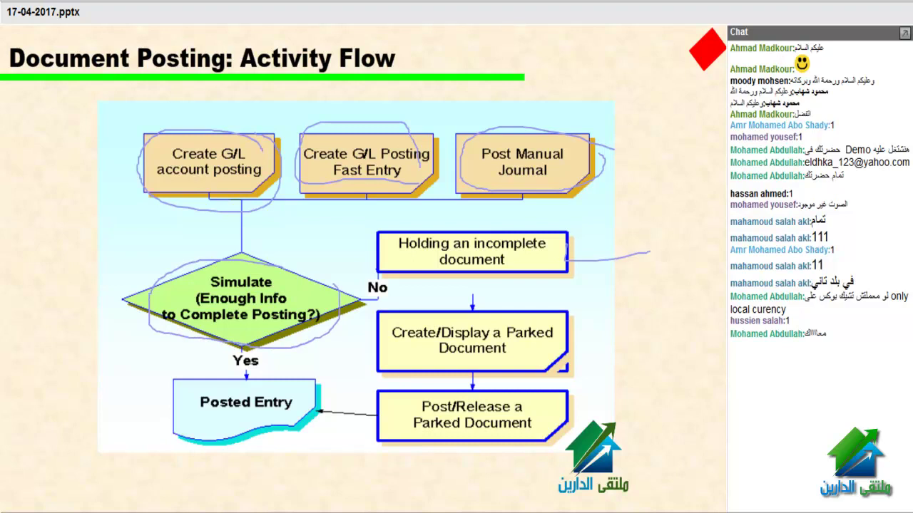